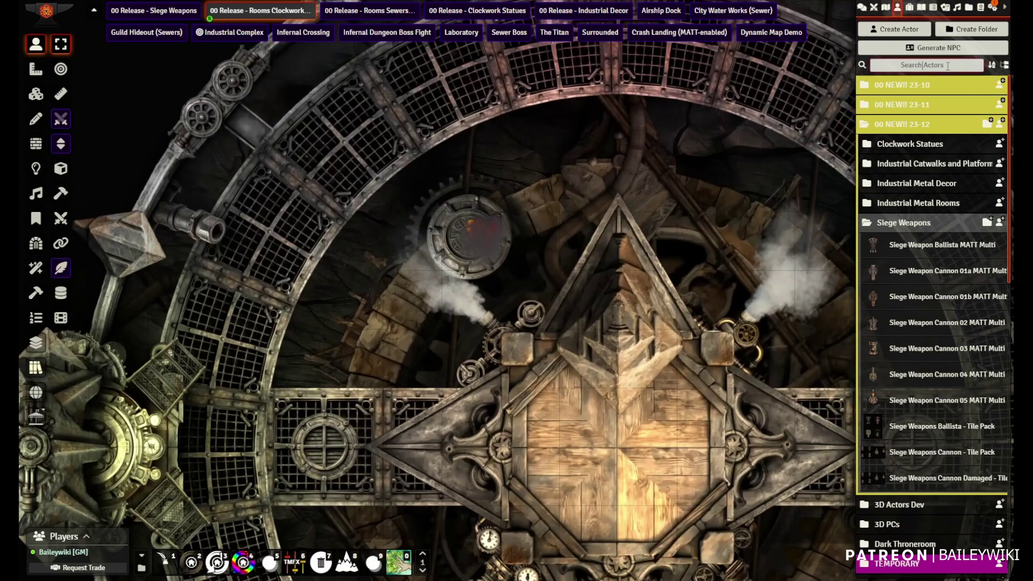
Filter the actors by "vis" and place the "test with vision" token on the central wooden platform
text(s)
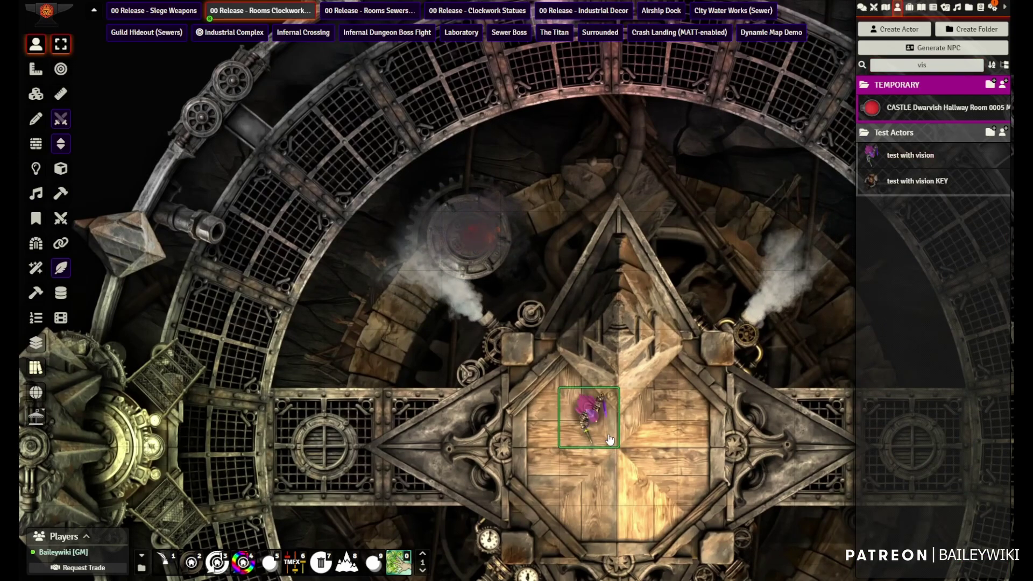
scroll(695, 410, up, 1)
right_drag(695, 411, 594, 383)
Walk the vision token down across the wooden platform
key(Down)
key(Down)
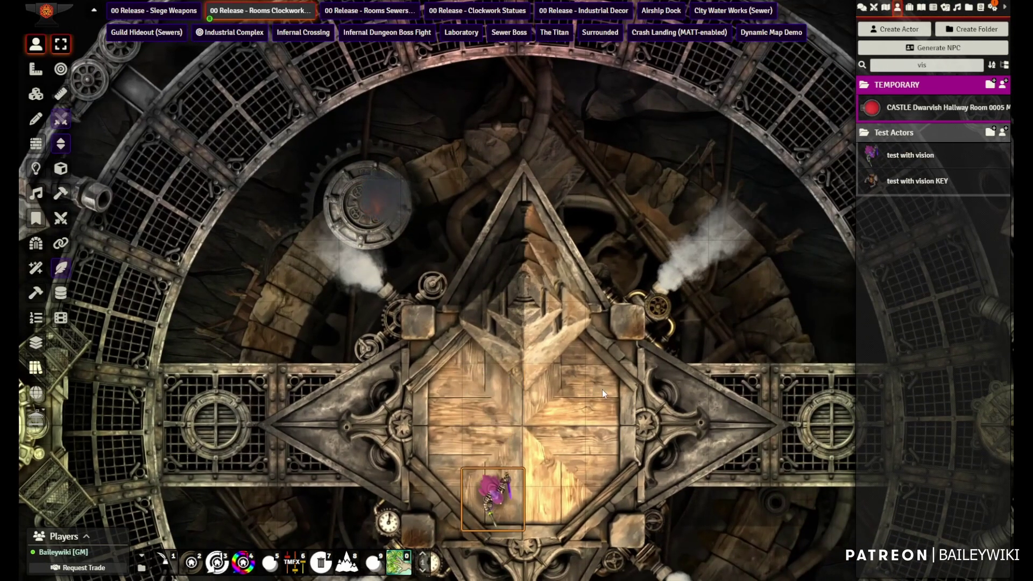
key(Down)
key(Down)
key(Down)
key(Down)
key(Down)
key(Down)
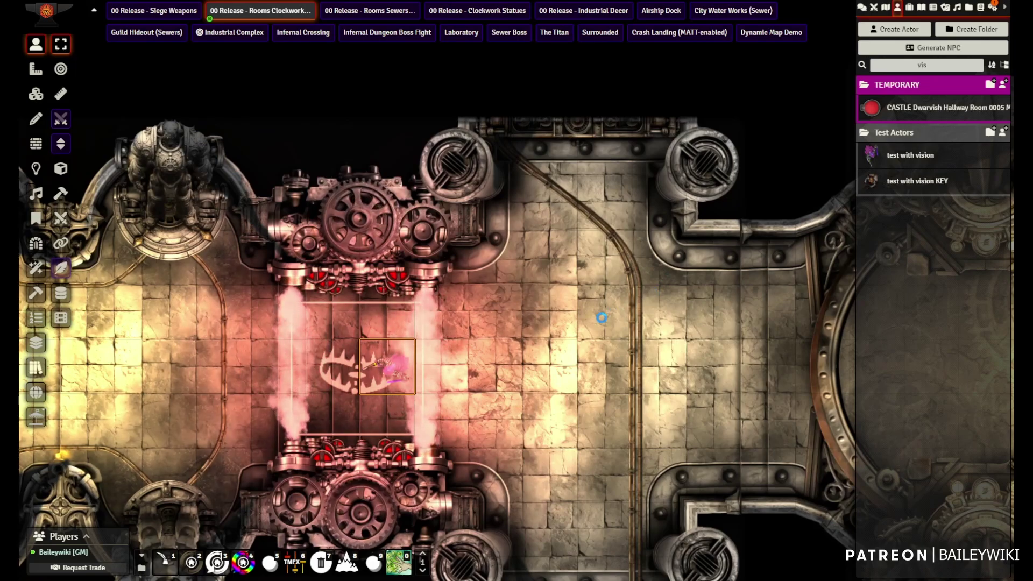
Move the token left out of the steam trap and manually trigger the trap's floor tile
key(Left)
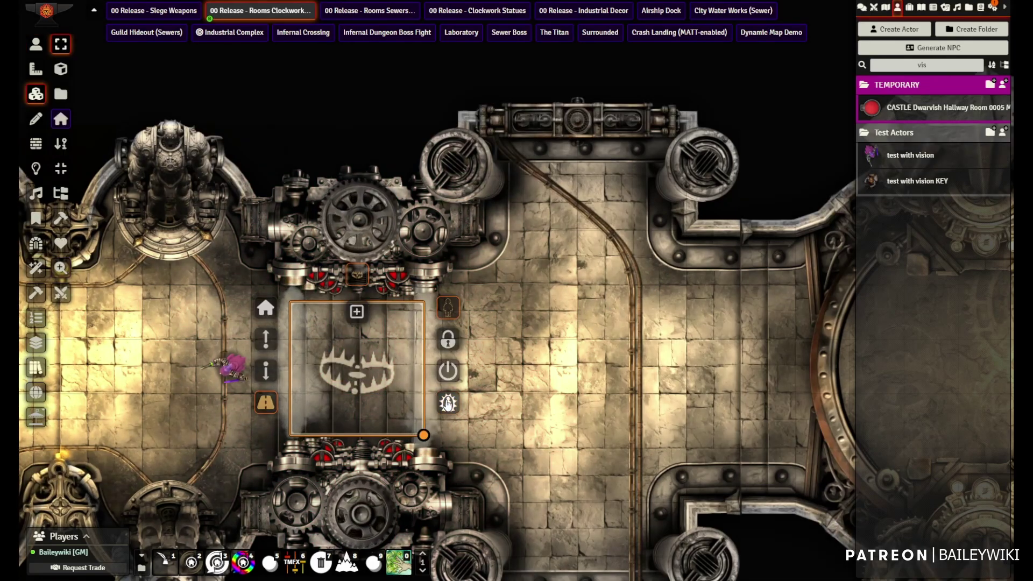
click(449, 405)
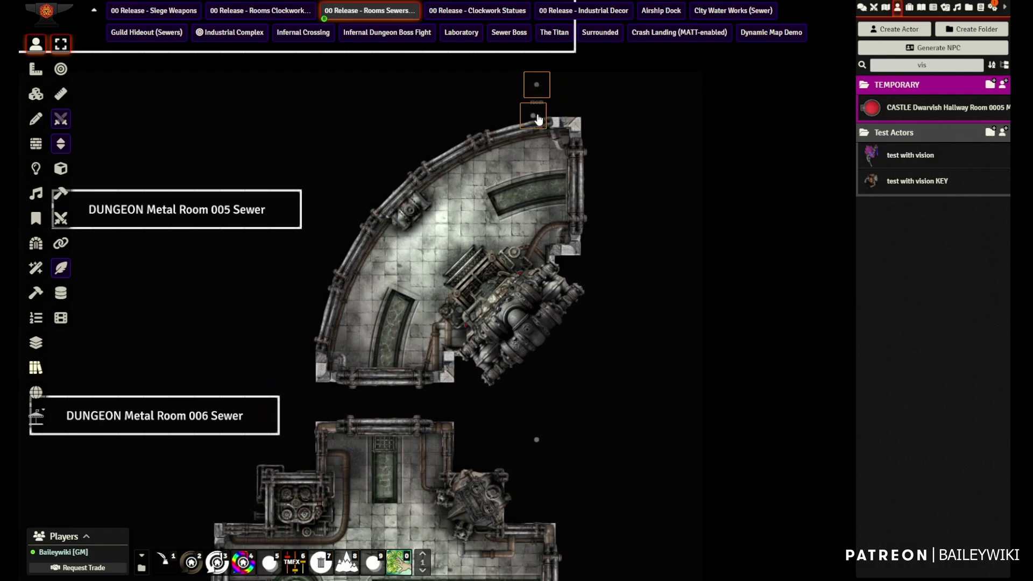
On the Rooms Sewers scene, shift the small control token beside the curved metal room's upper corner slightly down
drag(537, 113, 537, 137)
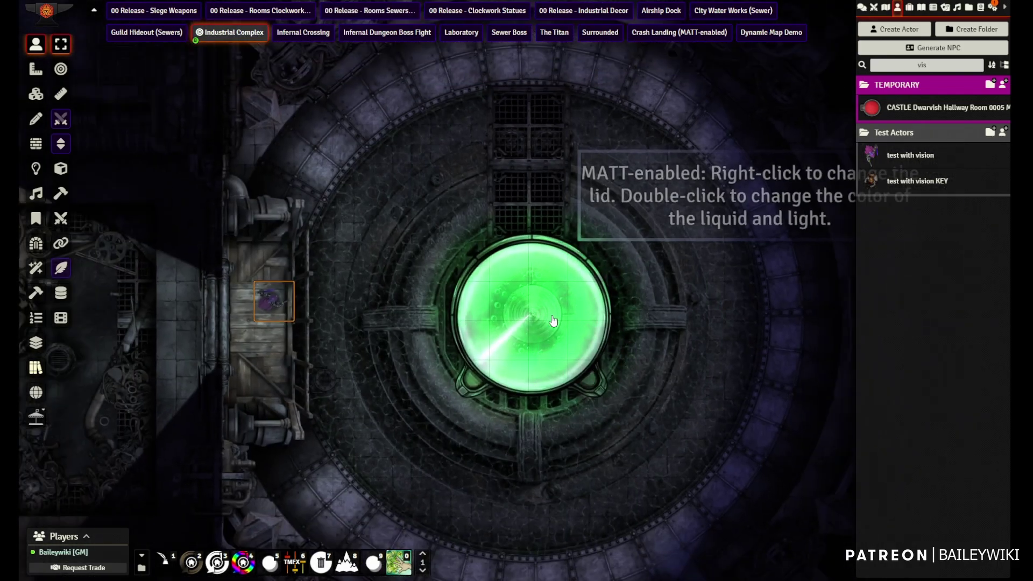
On the Industrial Complex scene, cycle through the lid variants of the glowing green vat
right_click(554, 321)
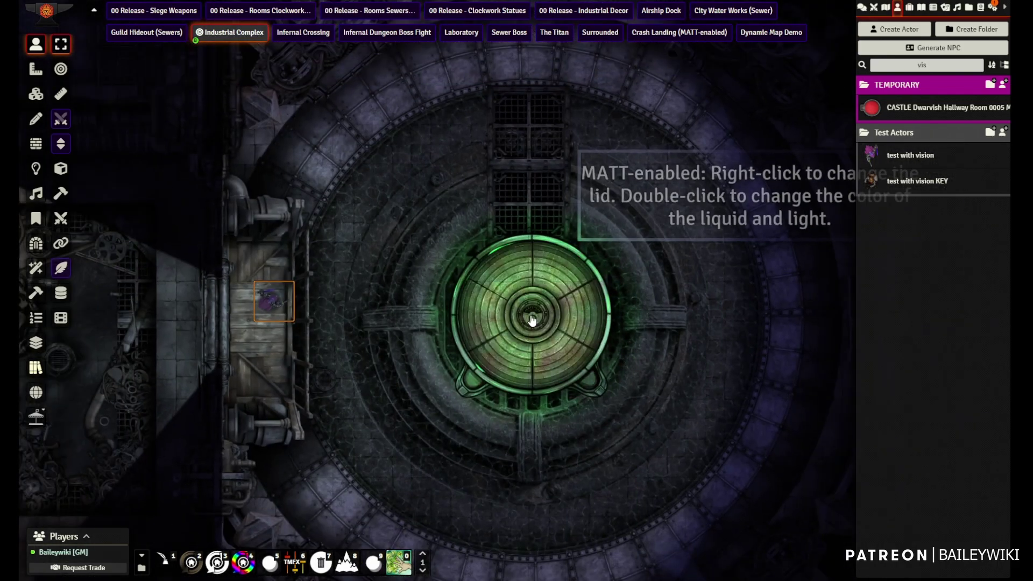
right_click(537, 321)
right_click(537, 321)
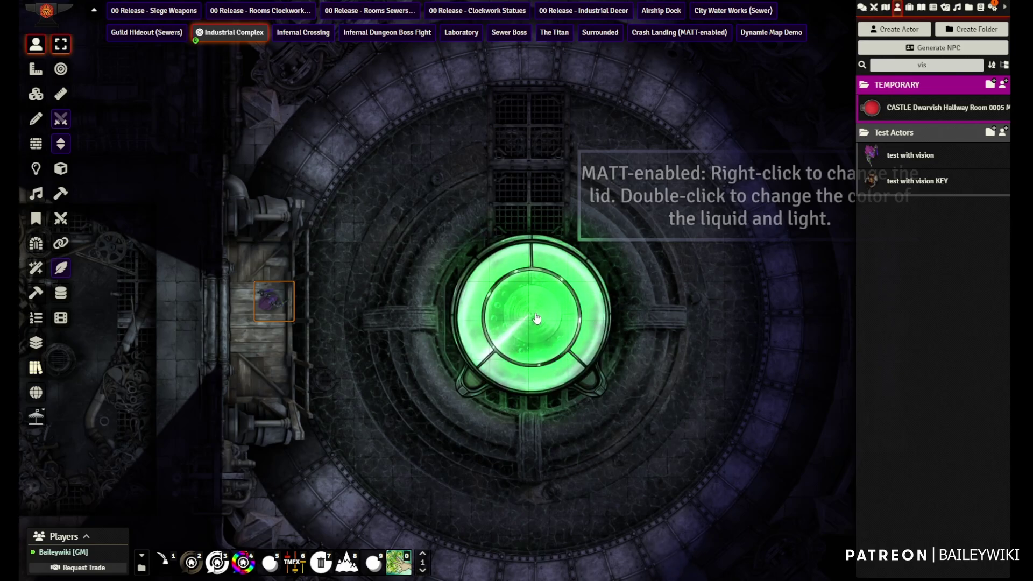
Set the color of the vat's liquid and light to red
double_click(535, 313)
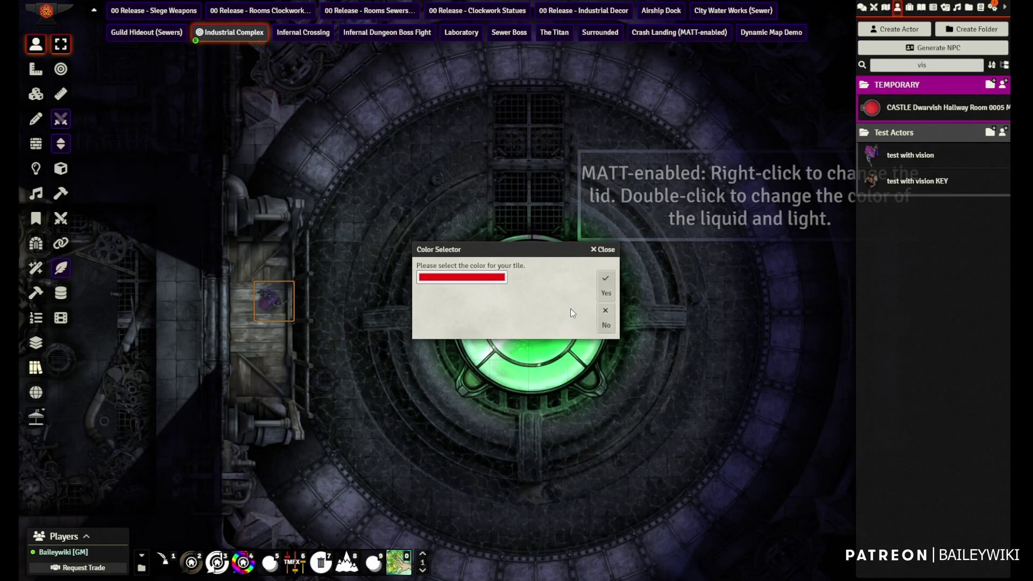
click(612, 292)
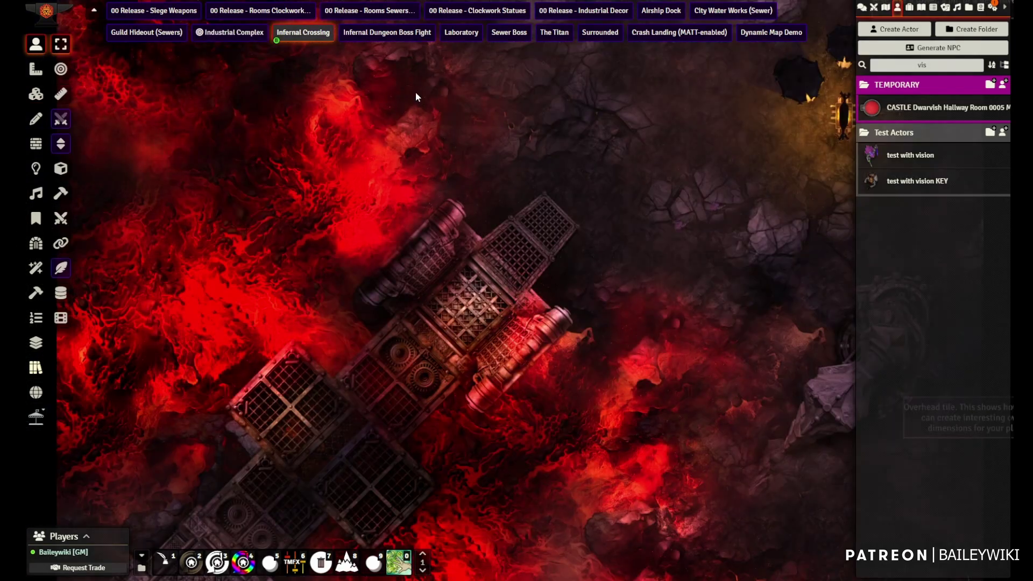
On the Infernal Crossing scene, place the "test with vision" token on the rocky ground near the campsite
right_drag(534, 153, 427, 276)
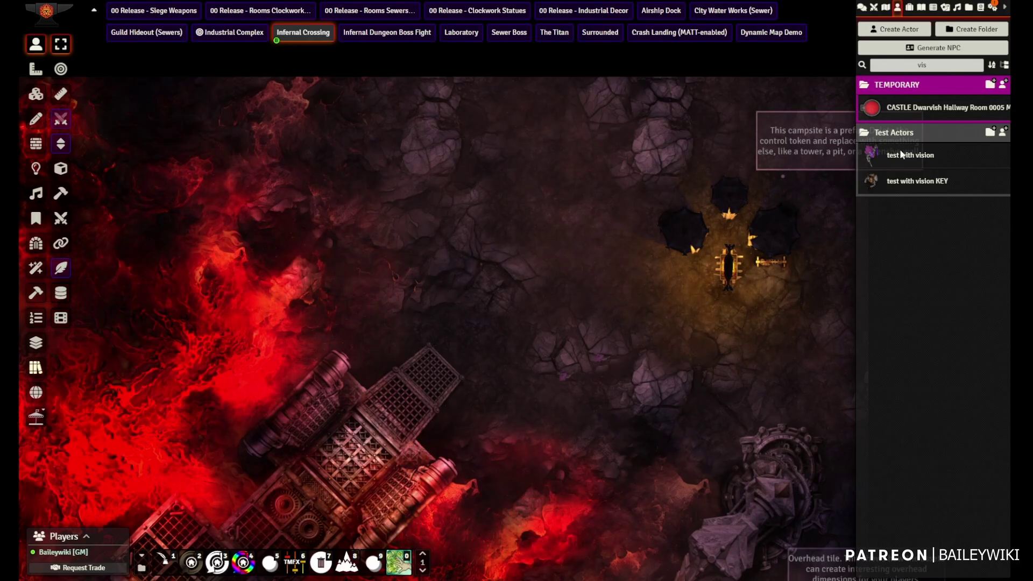
click(602, 249)
scroll(695, 269, up, 8)
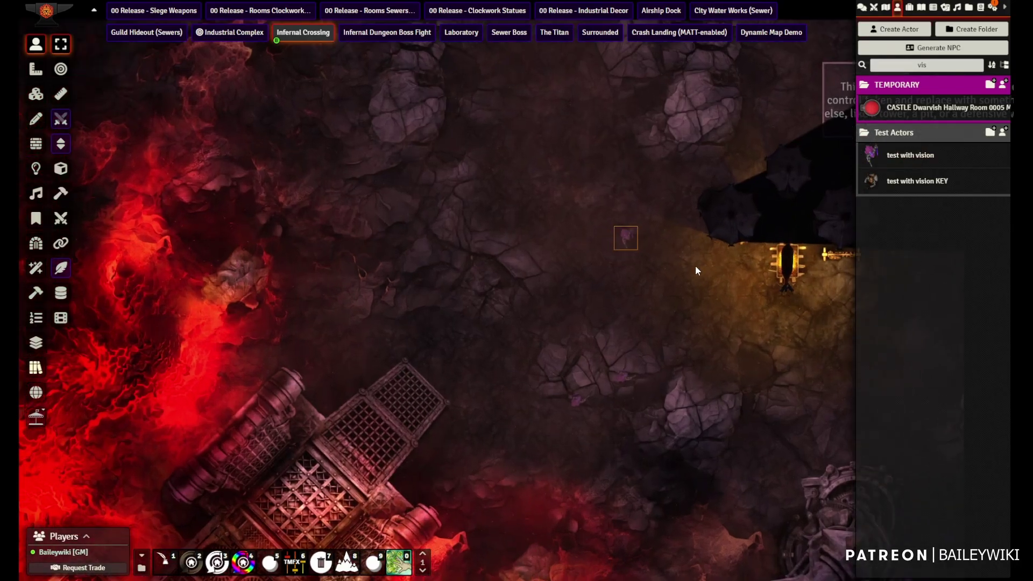
Walk the vision token left across the rocky ground and down toward the metal bridge over the lava
key(w)
key(a)
key(a)
key(a)
key(a)
key(a)
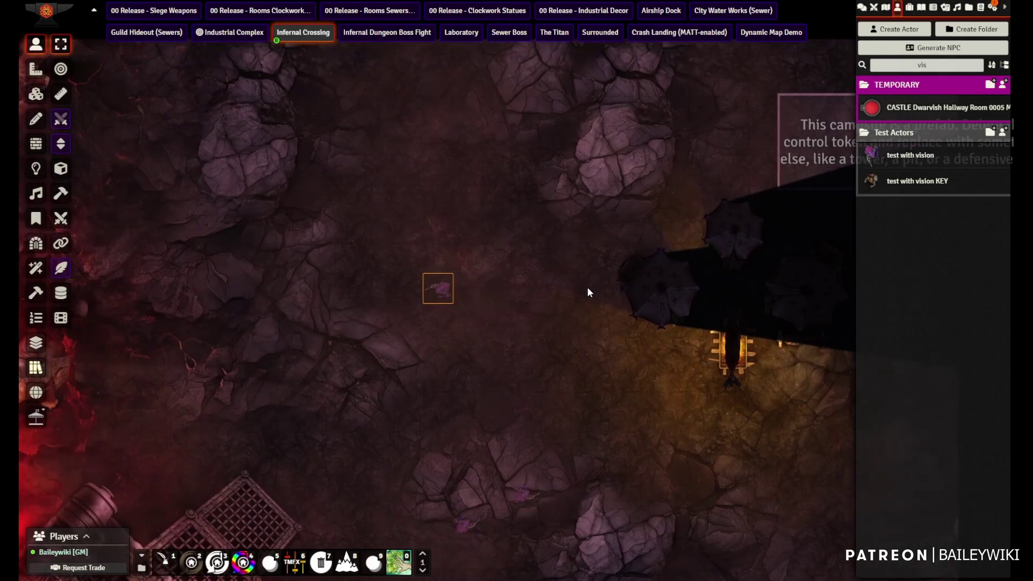
key(s)
key(s)
key(s)
key(s)
key(s)
key(s)
key(a)
key(a)
key(a)
key(a)
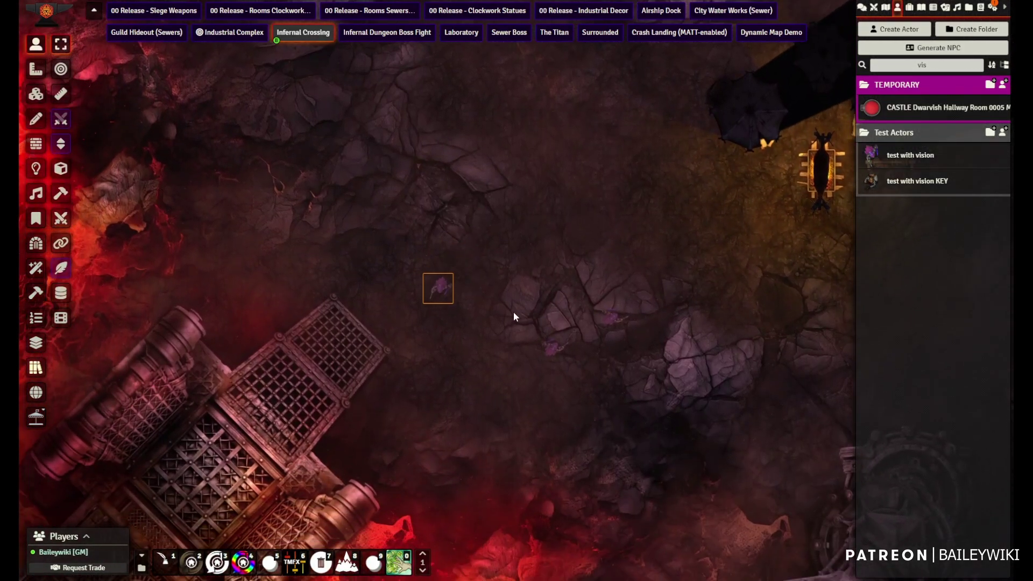
key(s)
key(s)
key(s)
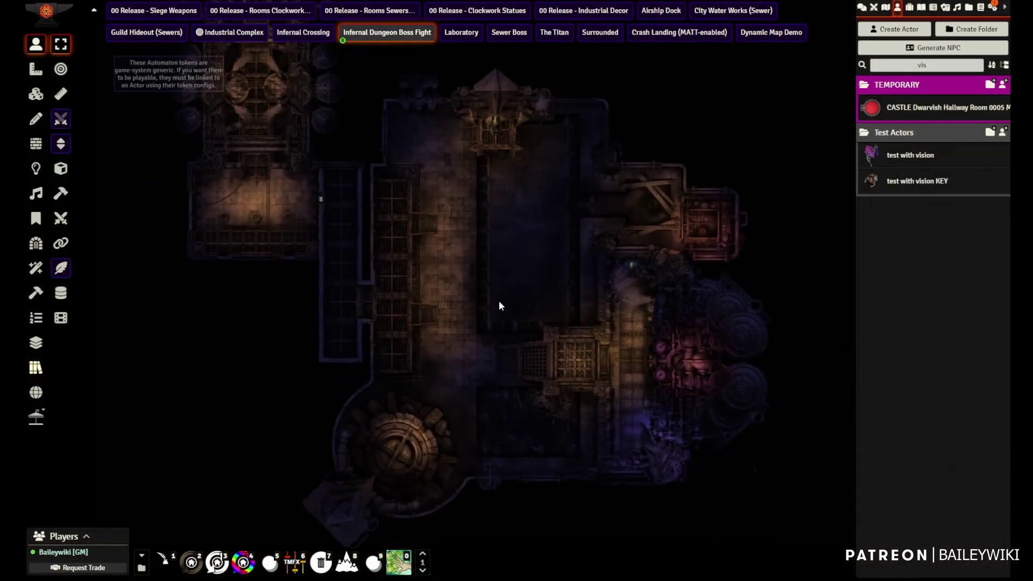
On the Infernal Dungeon Boss Fight scene, move the automaton token onto and around the round wooden platform
scroll(499, 297, up, 10)
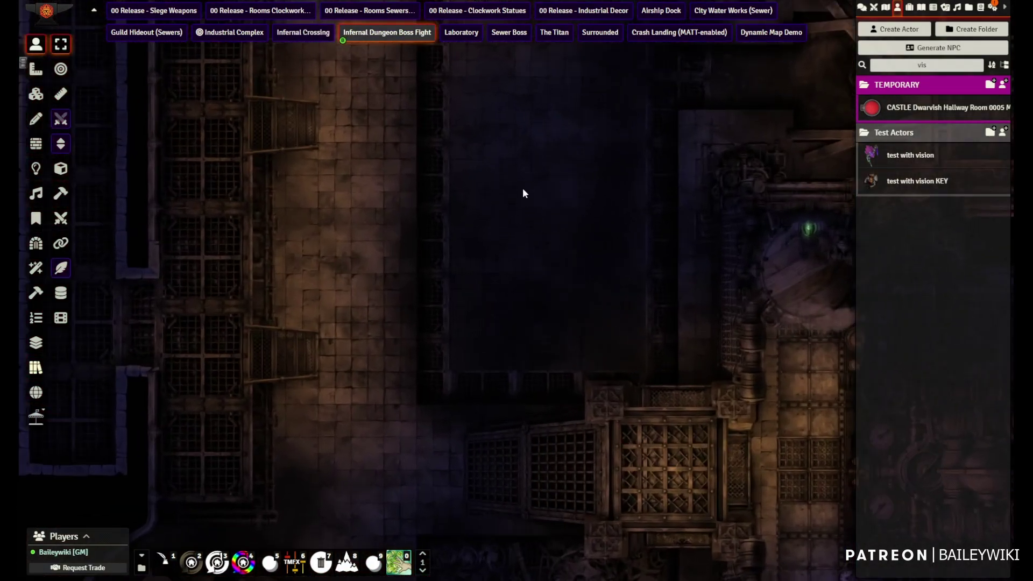
right_drag(501, 148, 434, 323)
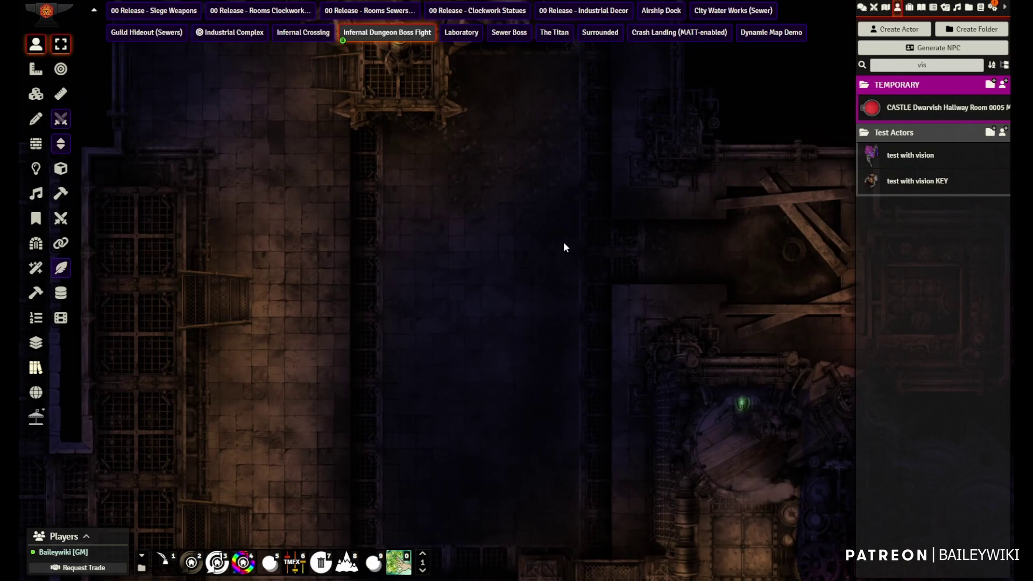
right_drag(679, 391, 497, 307)
scroll(507, 355, up, 12)
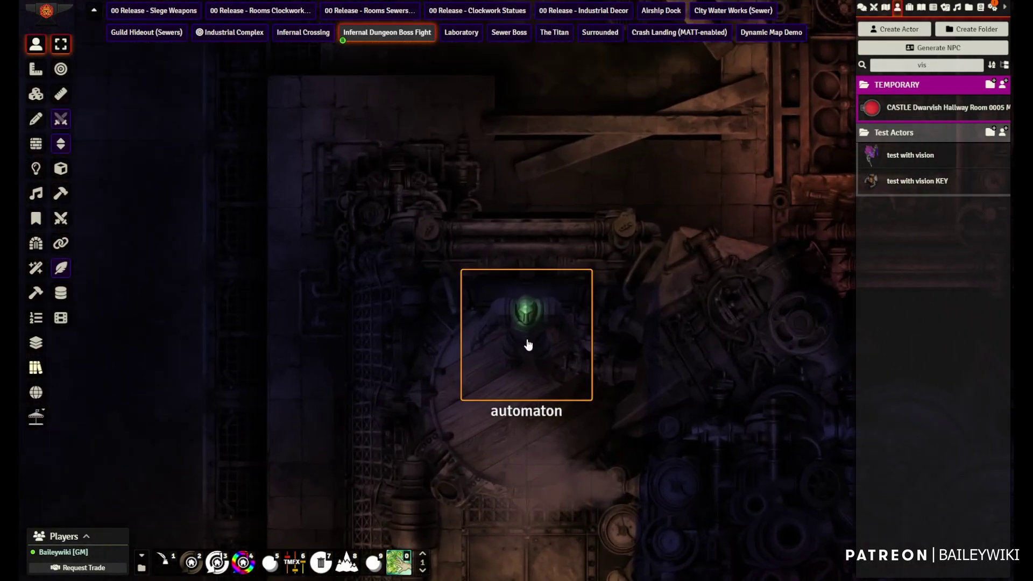
key(Right)
key(Down)
key(Down)
key(Left)
key(Up)
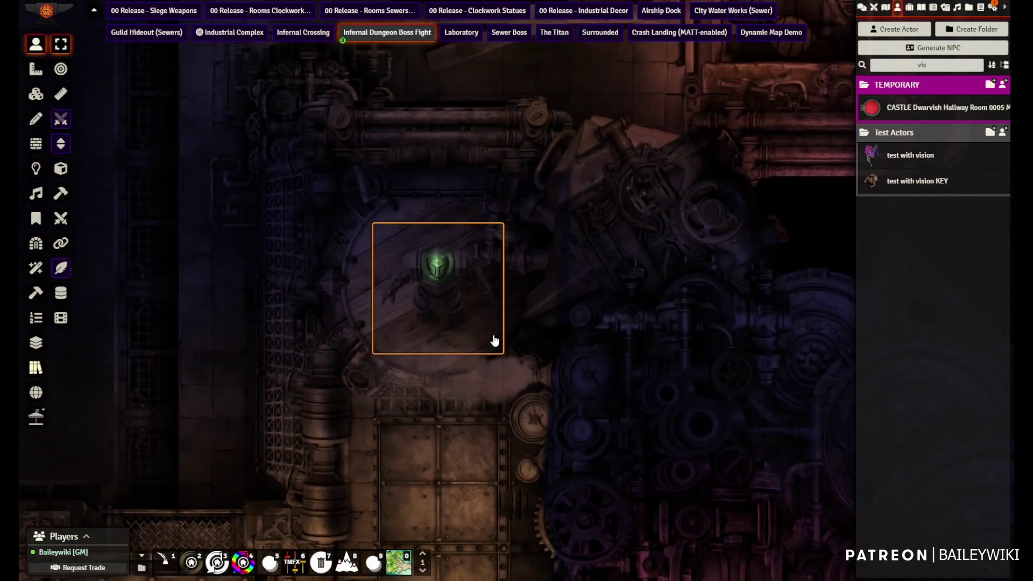
key(Up)
right_drag(276, 175, 706, 511)
right_drag(415, 167, 669, 539)
scroll(439, 230, down, 5)
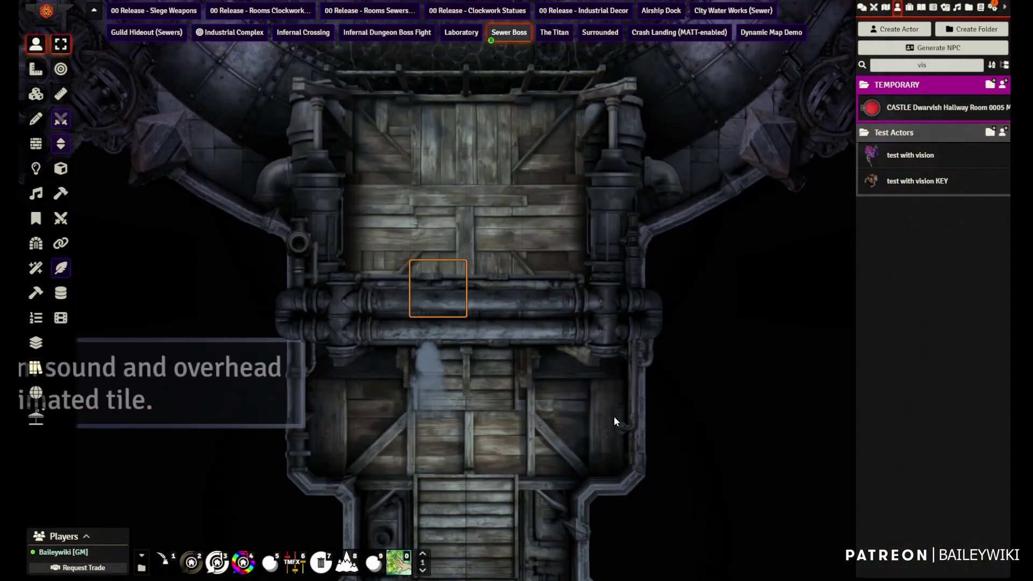
On the Sewer Boss scene, walk the token up from under the pipes onto the upper wooden deck
key(Up)
key(Up)
key(Up)
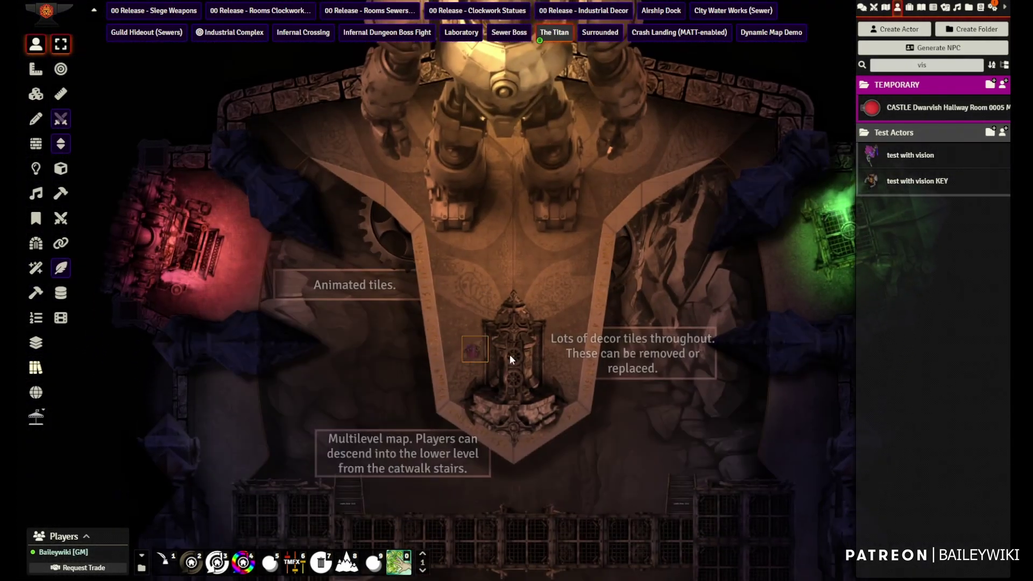
On The Titan scene, walk the vision token up past the monument to between the titan's feet
scroll(538, 323, up, 5)
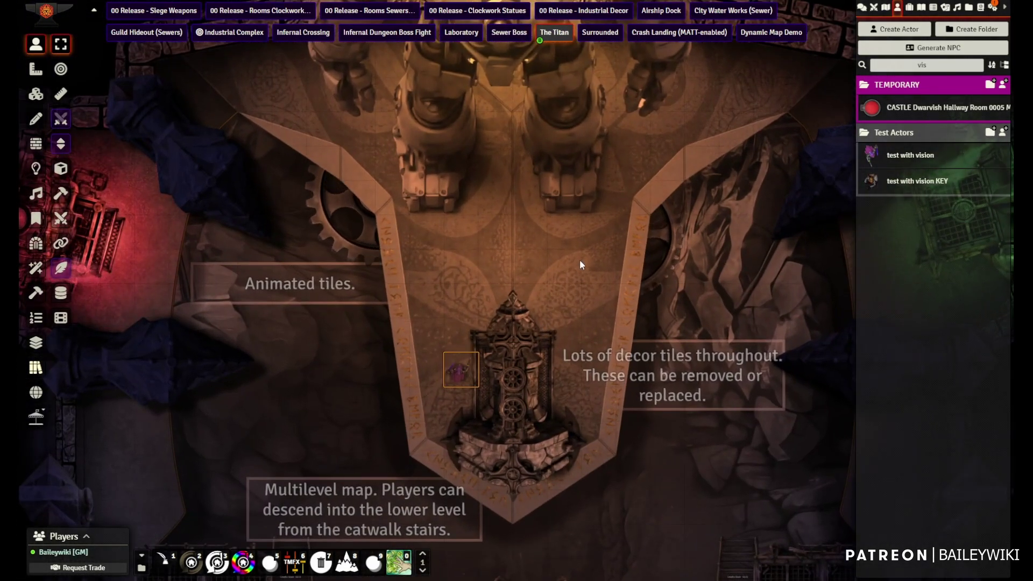
key(Up)
key(Up)
key(Up)
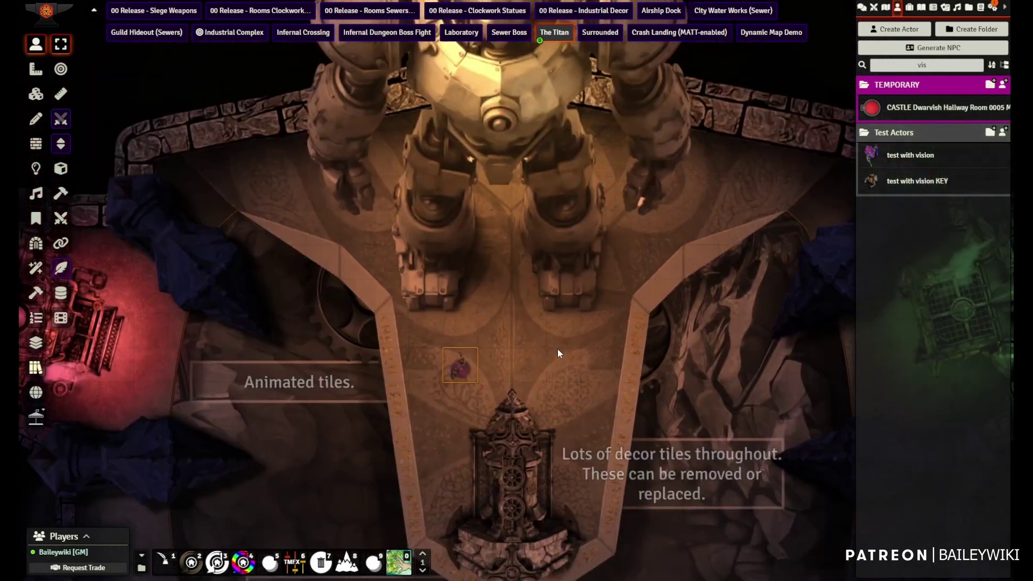
key(Up)
key(Up)
key(Up)
key(Right)
key(Up)
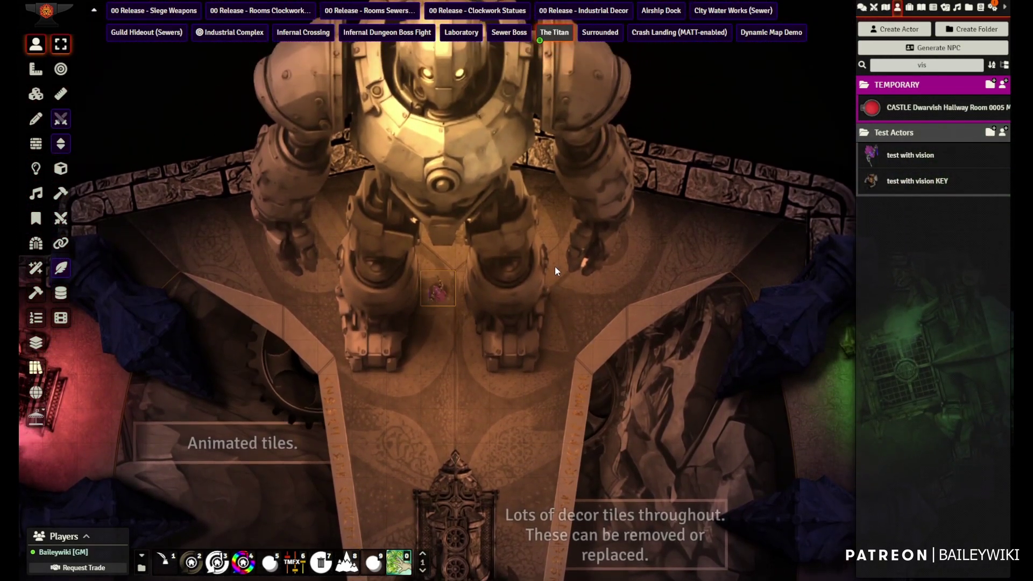
Select the titan token, inspect the surroundings with its vision, and deselect it
right_drag(555, 267, 589, 322)
click(472, 258)
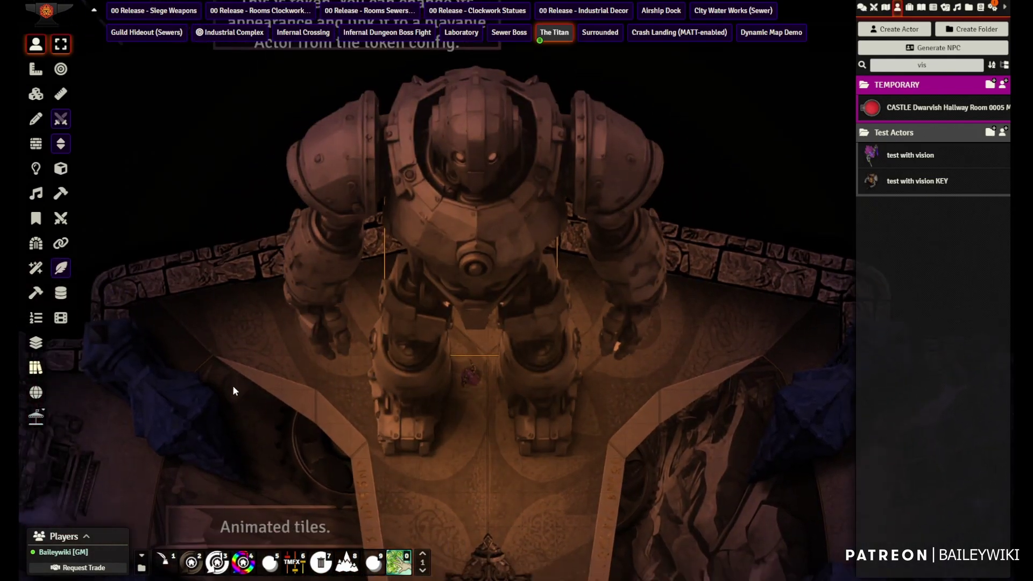
right_drag(233, 389, 530, 262)
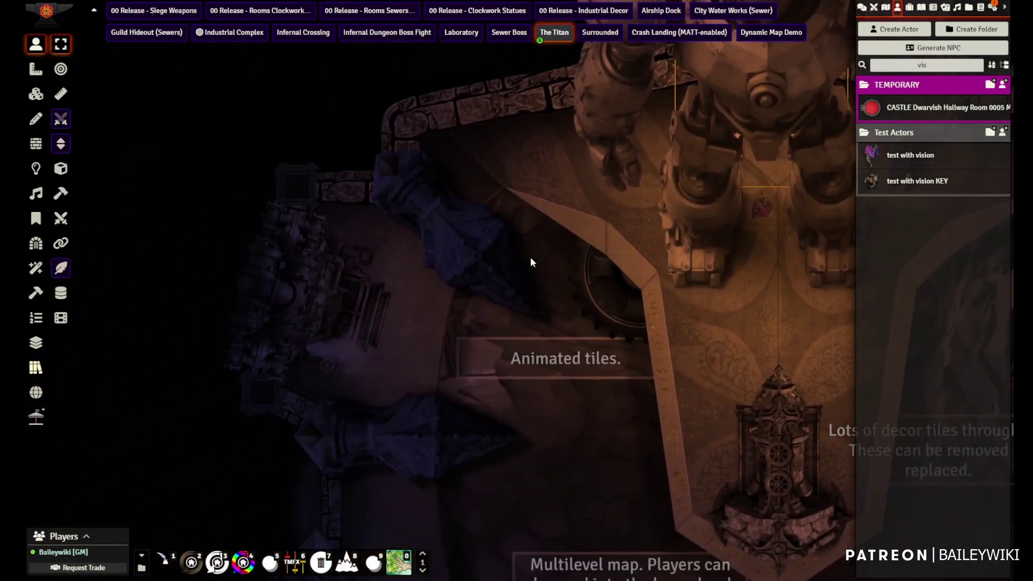
key(Escape)
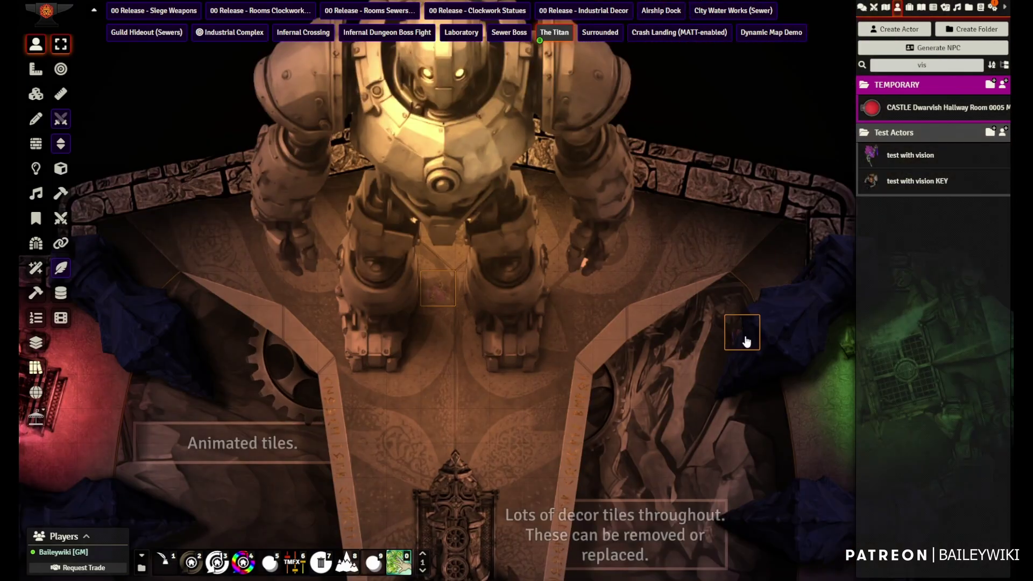
Move the vision token away from between the titan's feet
drag(483, 463, 438, 539)
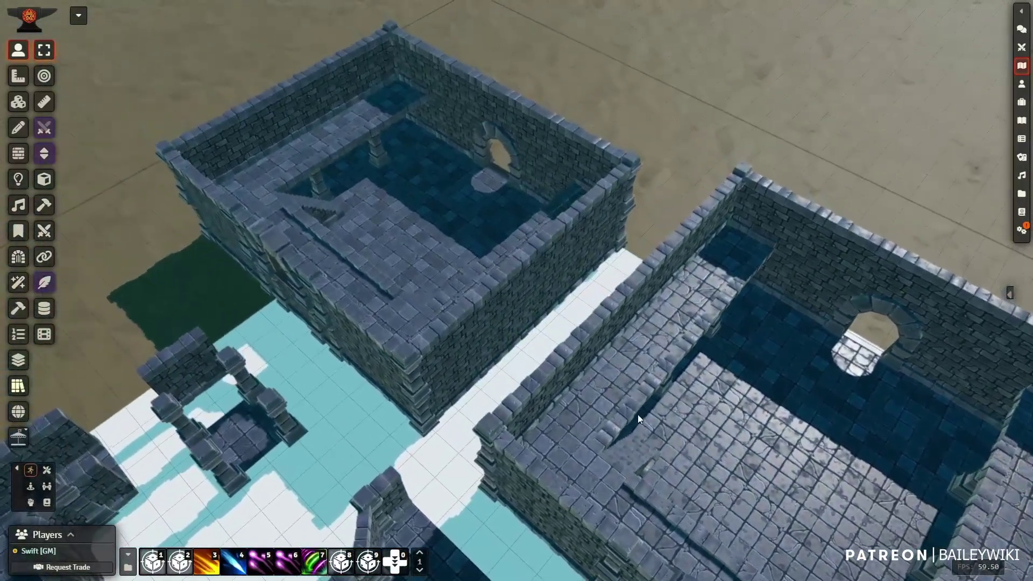
Examine the 3D stone dungeon rooms, the bookcase and shelf props, and the torch-lit library room
right_drag(638, 414, 690, 422)
right_drag(905, 438, 581, 242)
right_drag(815, 414, 684, 256)
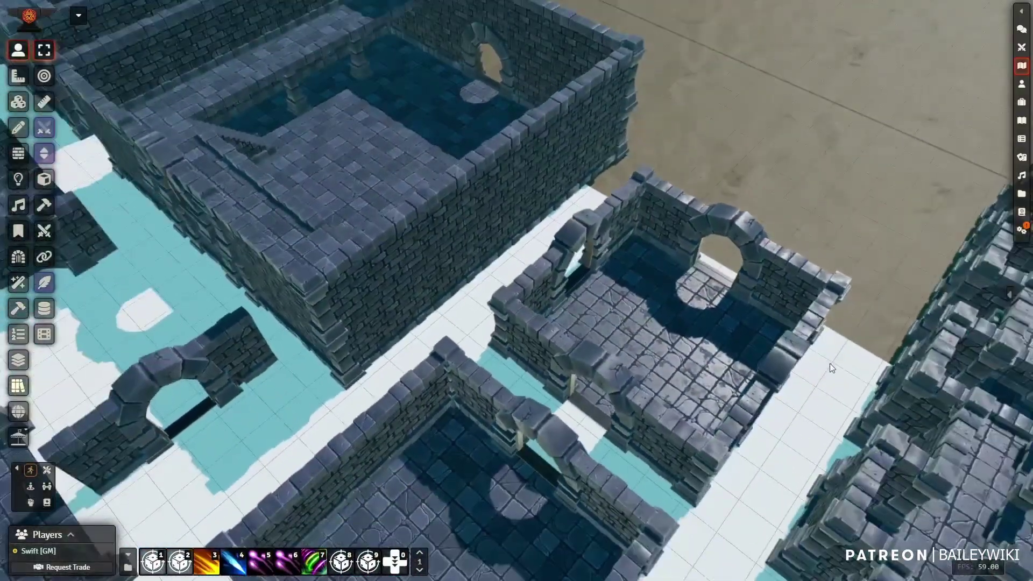
right_drag(830, 362, 602, 199)
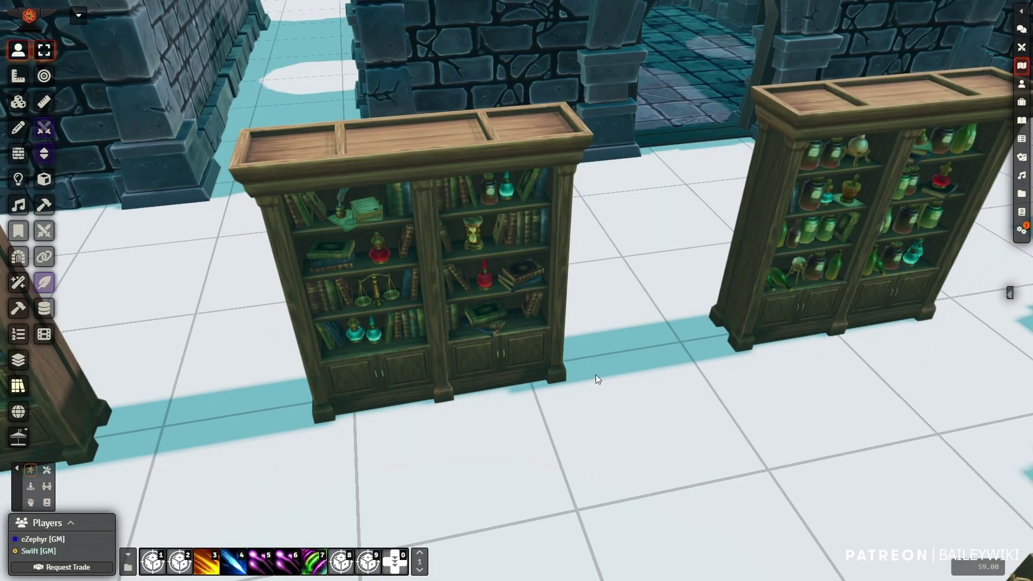
right_drag(647, 416, 489, 364)
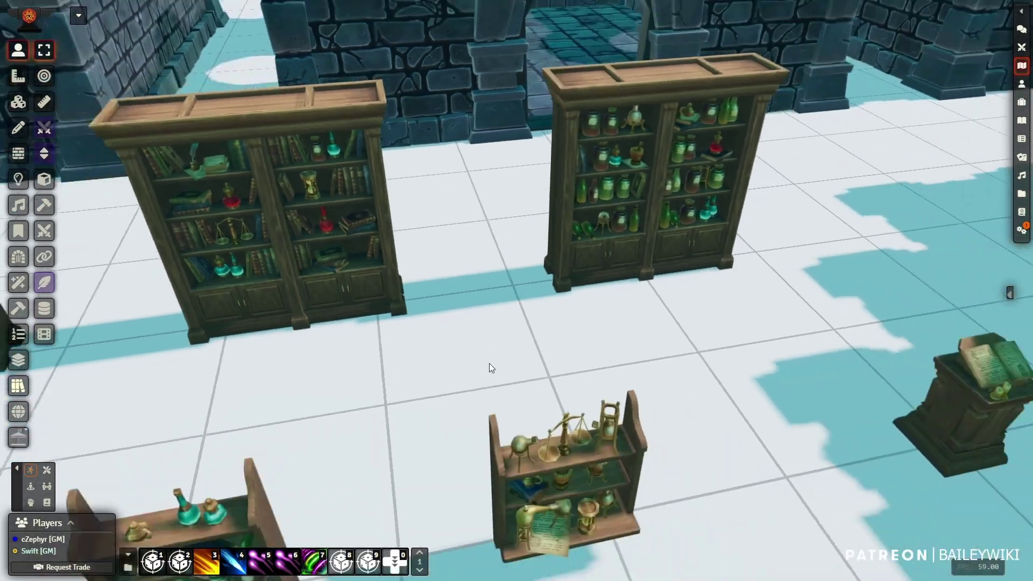
right_drag(395, 416, 489, 352)
scroll(488, 362, down, 3)
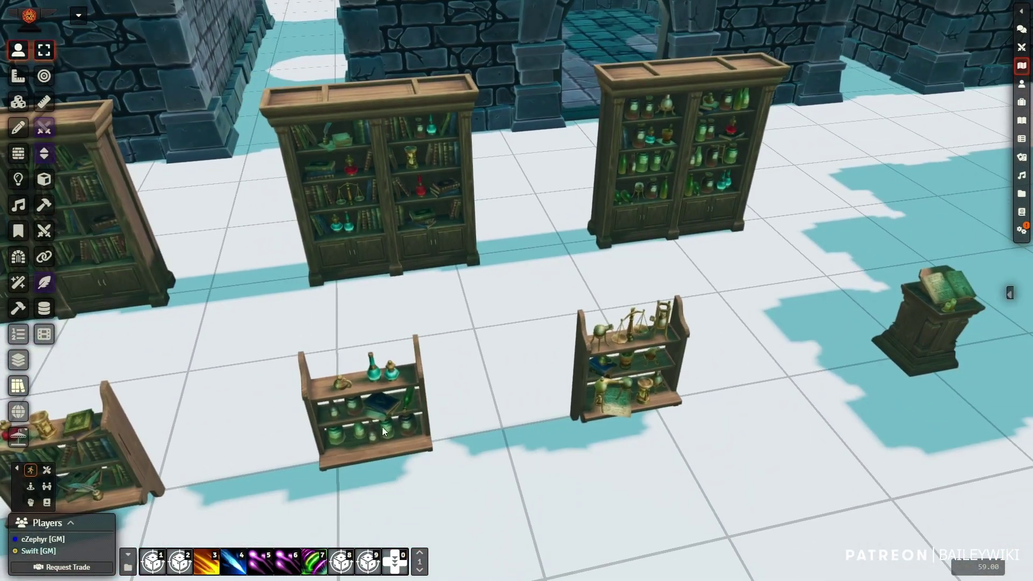
mouse_move(359, 443)
right_down()
mouse_move(578, 436)
mouse_move(615, 398)
right_up()
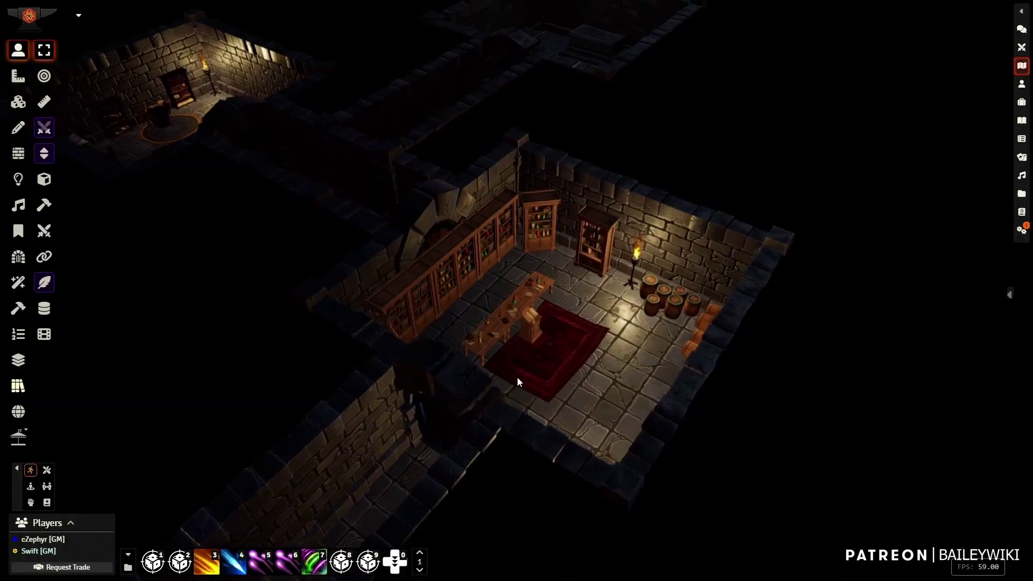
scroll(554, 419, up, 3)
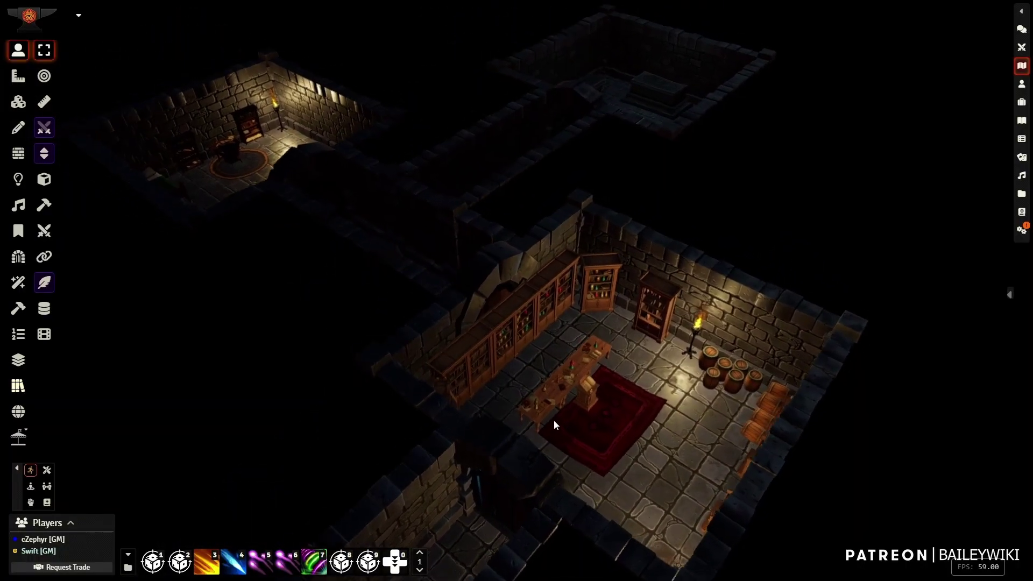
drag(540, 424, 463, 466)
right_drag(463, 467, 515, 317)
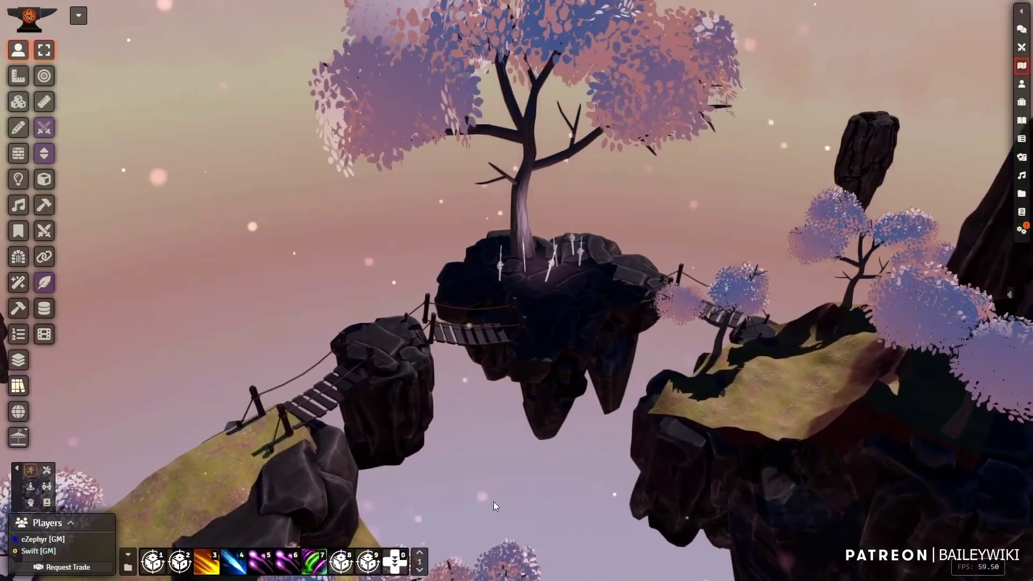
Examine the floating rock island with its tree, standing swords and rope bridges up close
scroll(493, 501, up, 5)
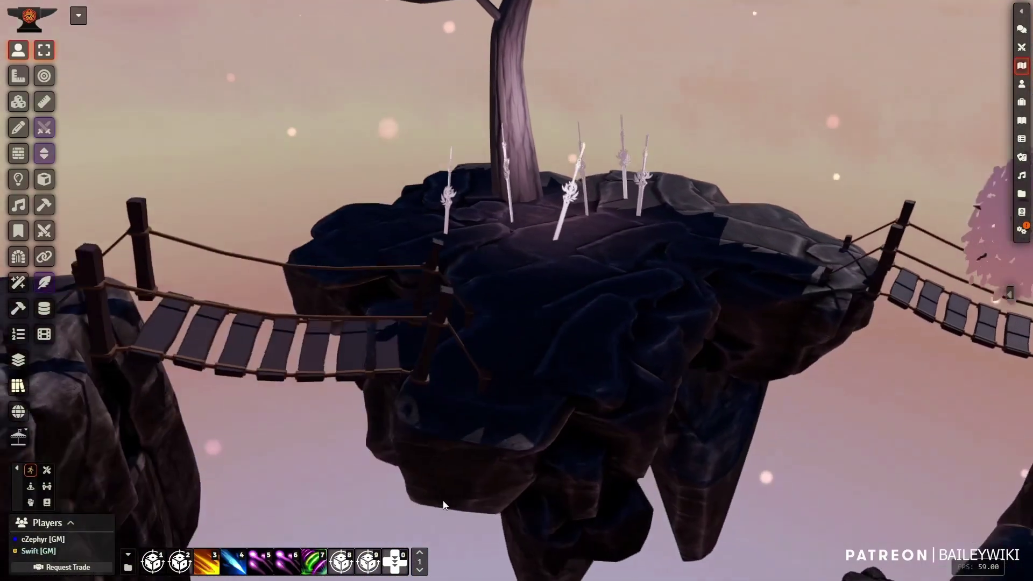
drag(443, 502, 512, 439)
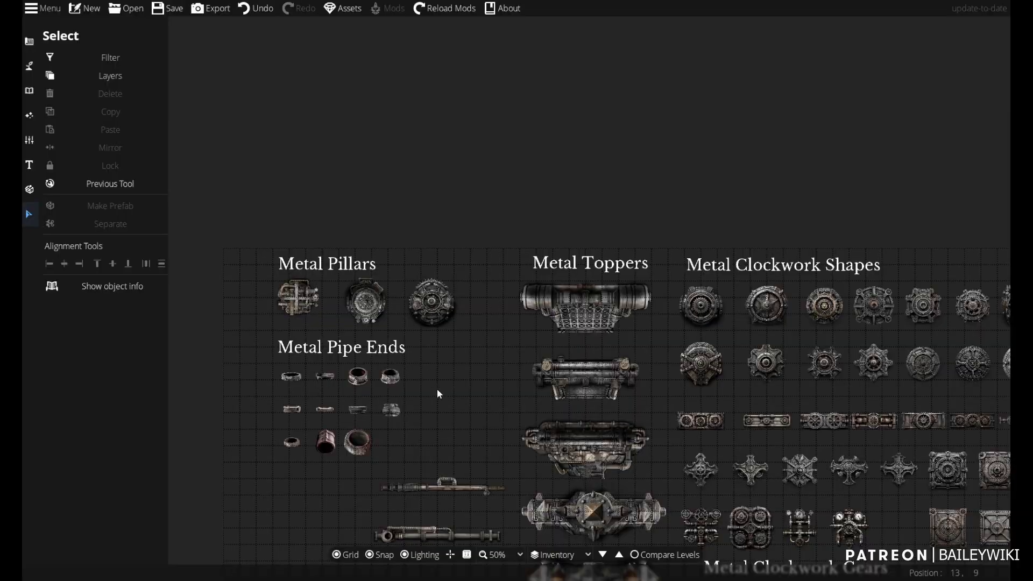
Switch to Dungeondraft and look over the metal pipe ends, toppers, metal pipes and pipe rectangles on the asset sheet
scroll(460, 301, up, 5)
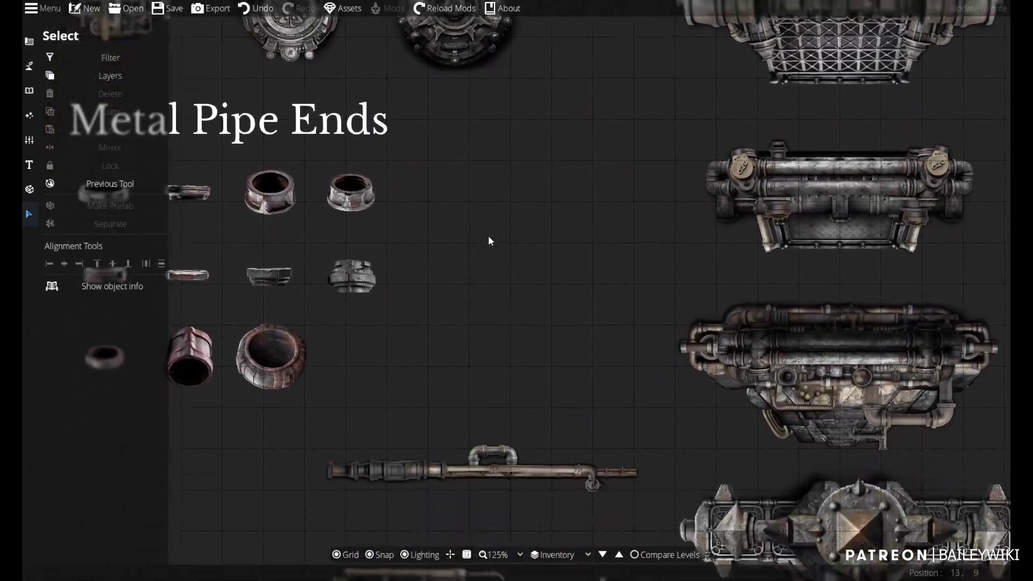
middle_drag(481, 292, 562, 137)
scroll(564, 151, down, 2)
middle_drag(623, 298, 579, 78)
middle_drag(745, 371, 596, 57)
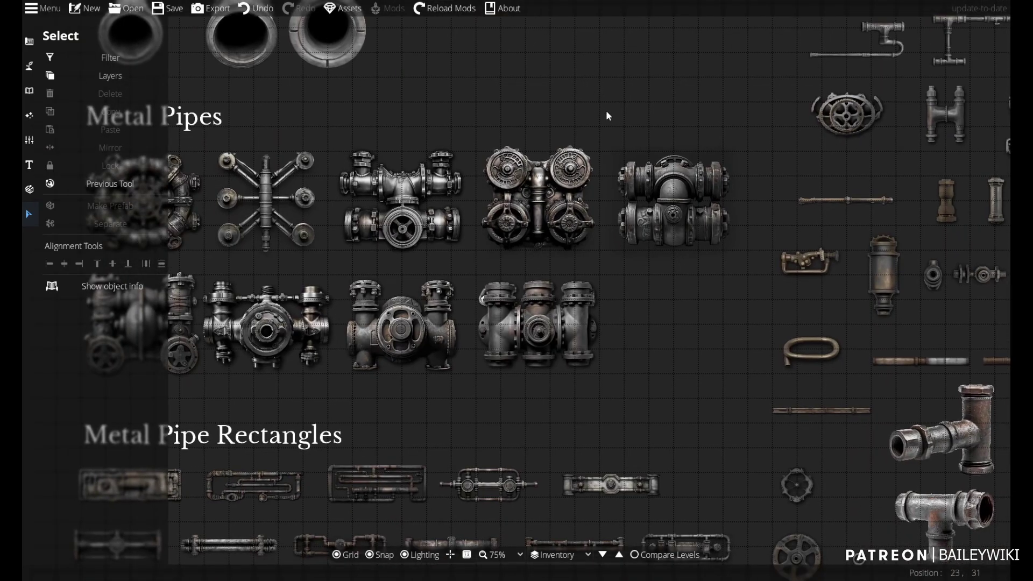
scroll(606, 110, down, 1)
middle_drag(653, 262, 644, 104)
scroll(645, 113, up, 2)
middle_drag(789, 334, 801, 86)
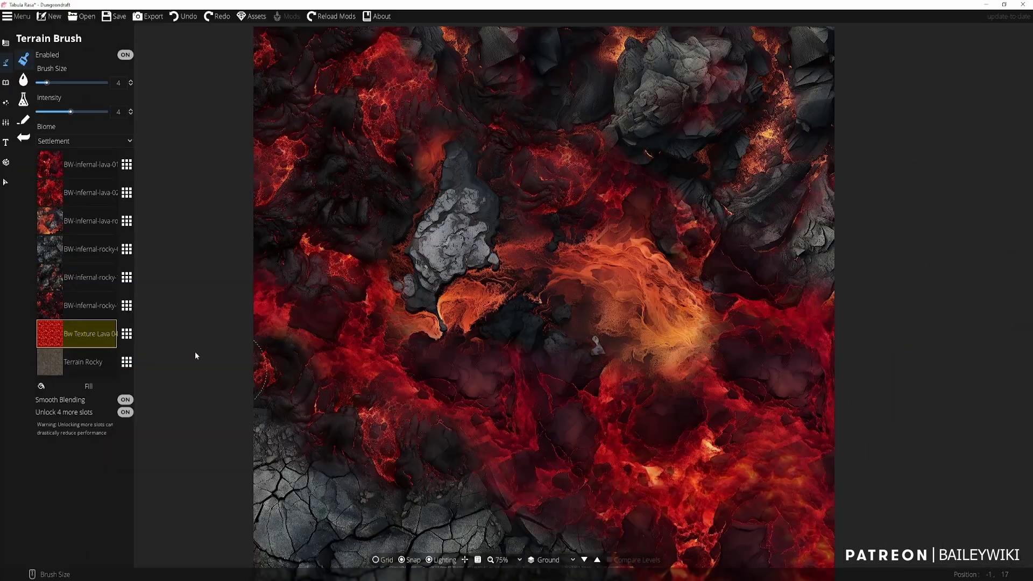
Open the terrain choices for the Bw Texture Lava 04 slot and browse the infernal lava and rocky textures
click(129, 327)
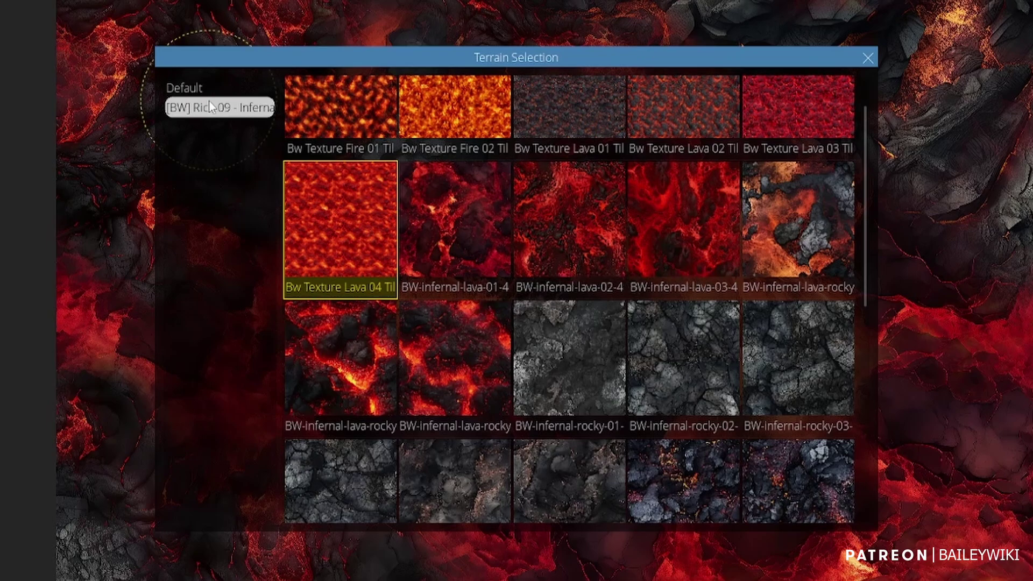
scroll(727, 352, down, 8)
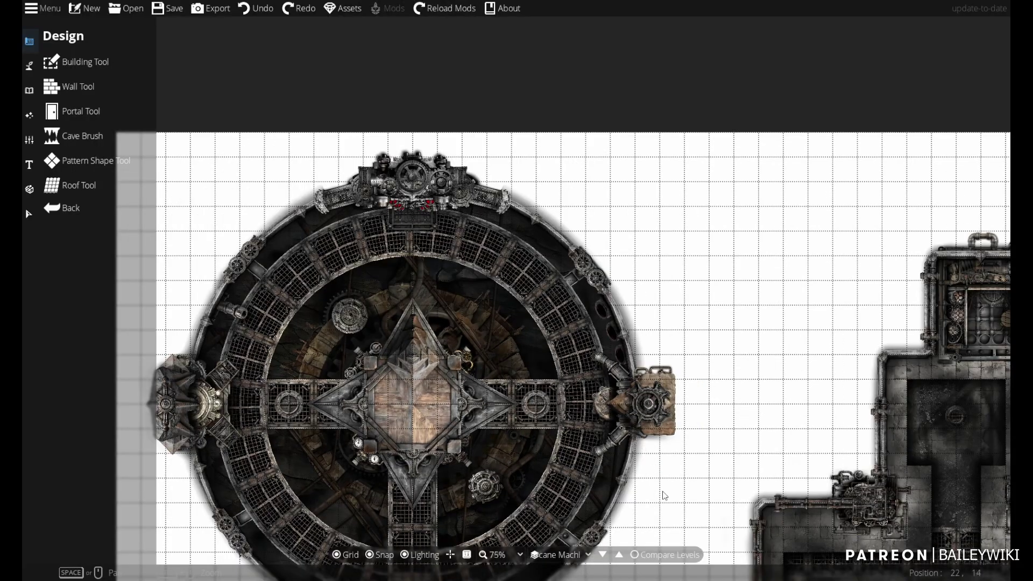
Switch the map through its room levels, starting with Sewers 1, and examine the prebuilt industrial rooms
click(618, 558)
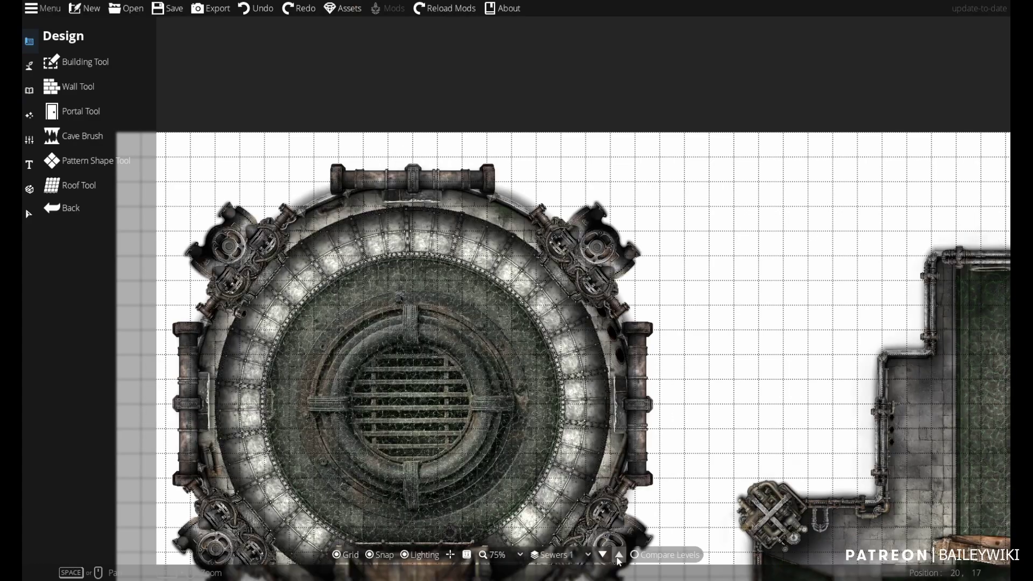
click(618, 558)
click(619, 557)
middle_drag(654, 523, 595, 268)
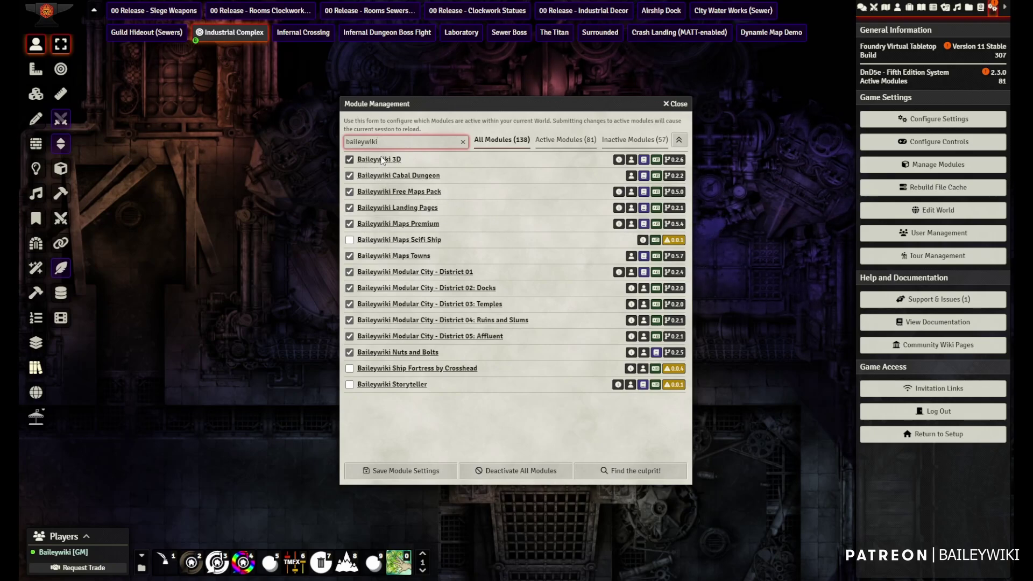
In Foundry VTT, close Module Management and open the BW Prefabs 00 - NEW Content compendium from Baileywiki Content
click(672, 105)
click(981, 7)
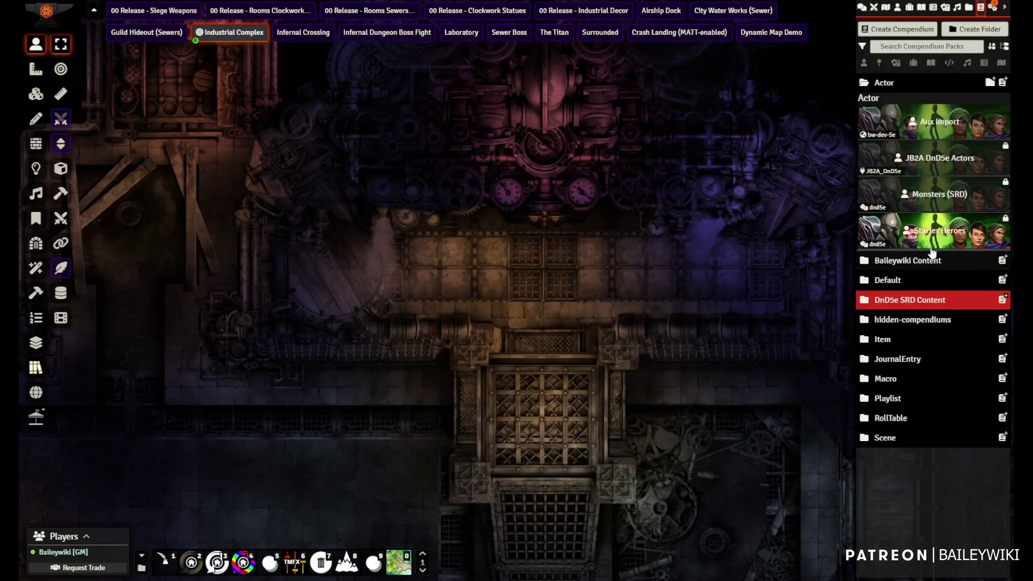
click(884, 82)
click(908, 102)
click(890, 141)
click(939, 315)
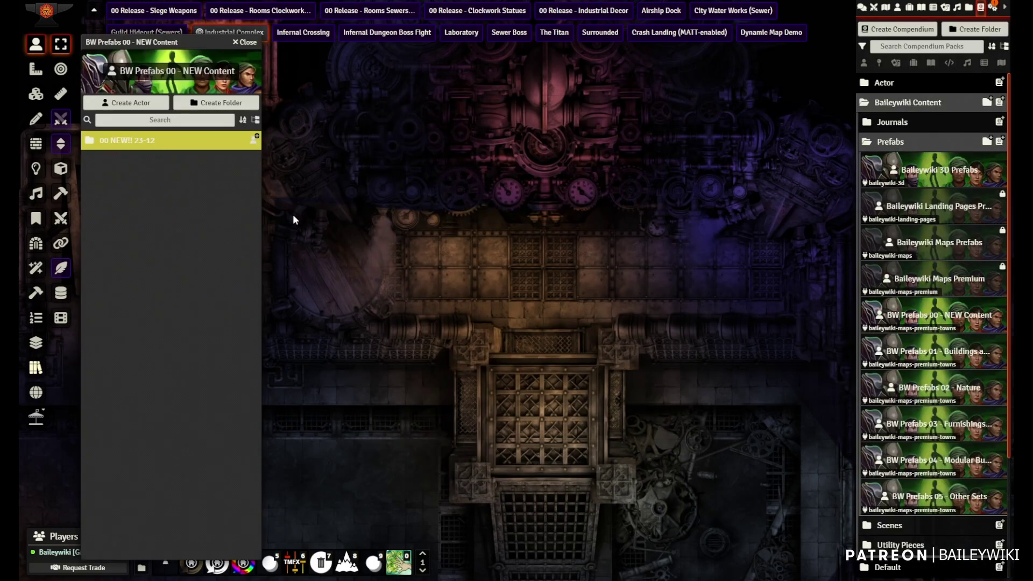
Expand the 00 NEW!! 23-12 folder with its industrial catwalk and decor subfolders, look over the prefabs, and close the compendium
click(136, 141)
click(162, 208)
click(148, 268)
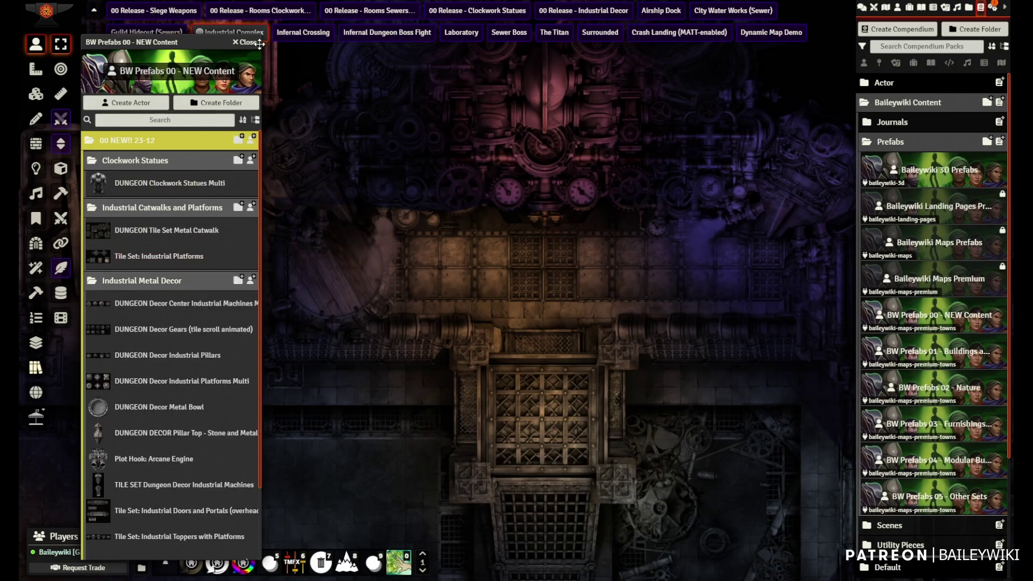
key(Escape)
Open the Baileywiki Maps Town Scenes compendium and look through the scenes in the 00 NEW!! 23-11 Towns folder
click(891, 141)
click(890, 161)
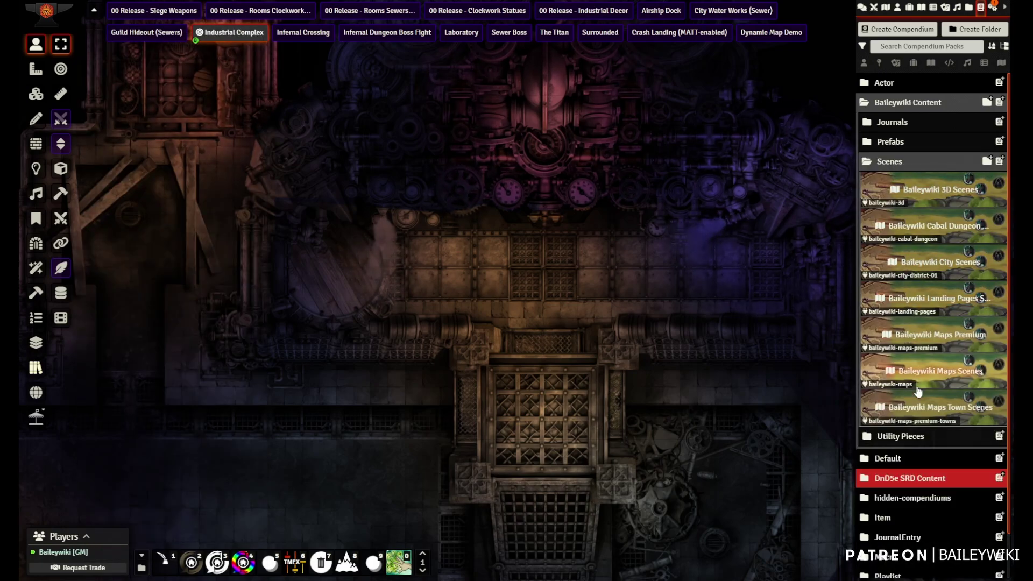
click(940, 407)
click(138, 140)
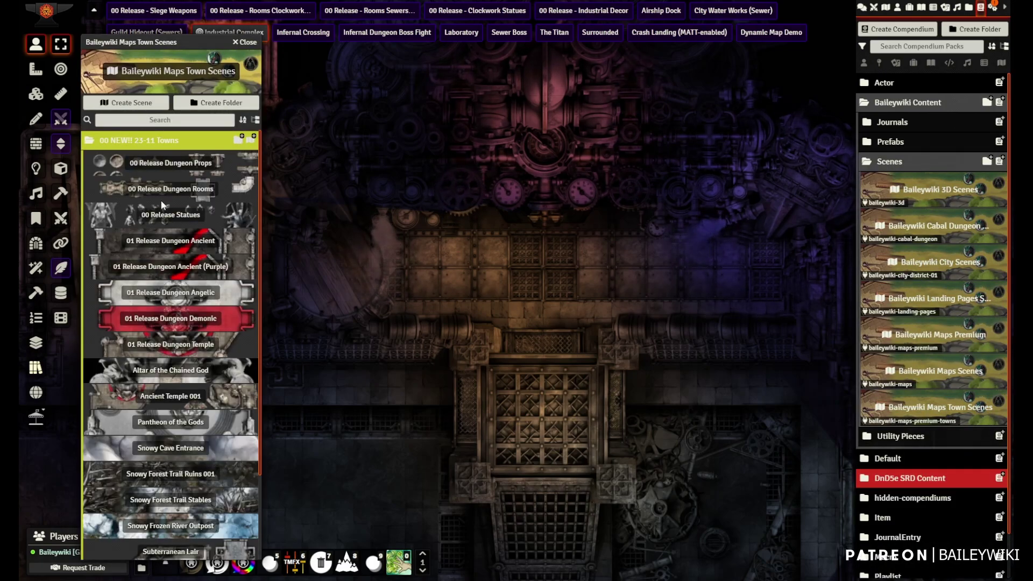
scroll(161, 200, down, 5)
click(156, 160)
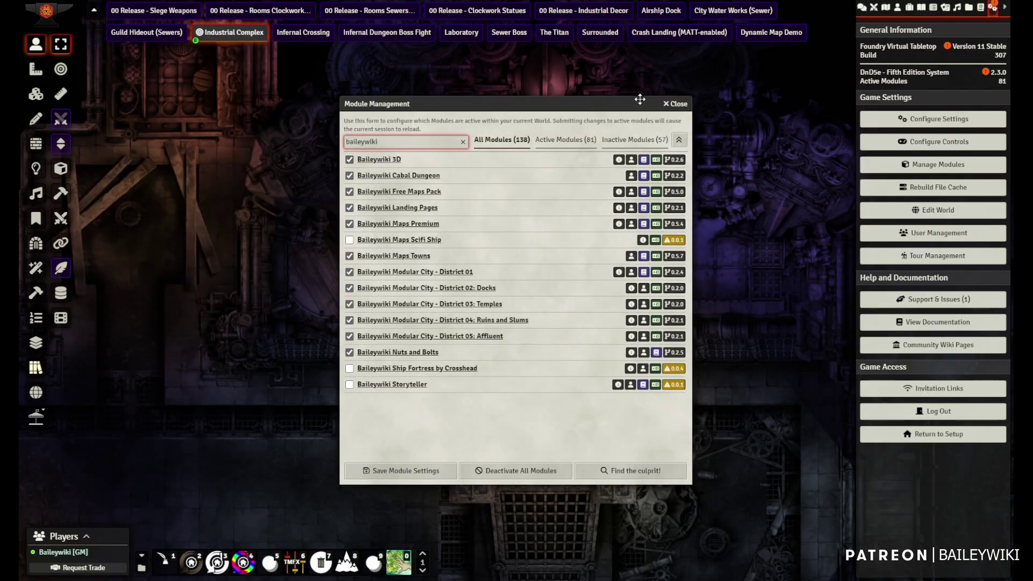
Close Module Management and expand the Baileywiki Content folder in the compendium packs
click(679, 104)
click(980, 8)
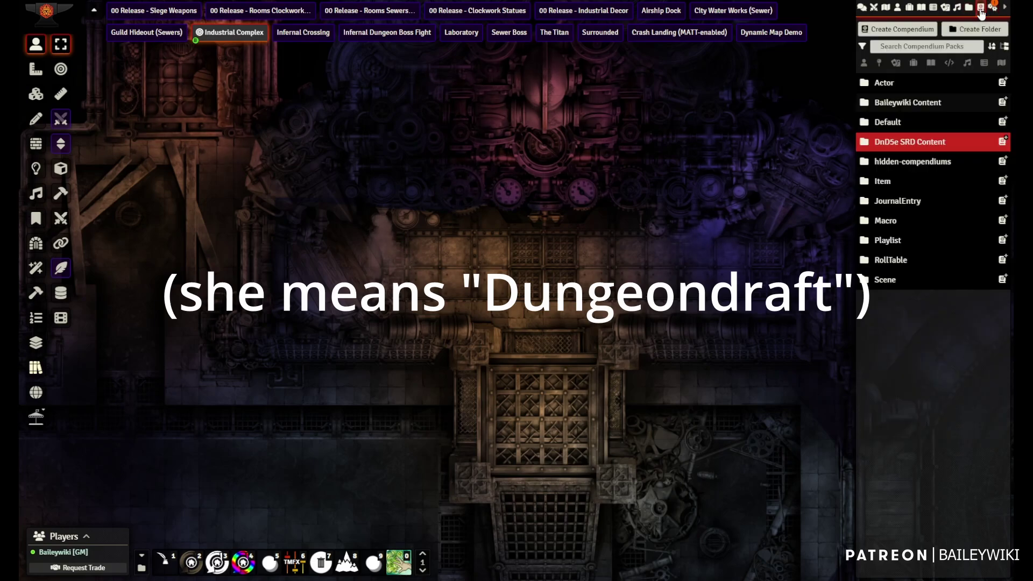
click(894, 84)
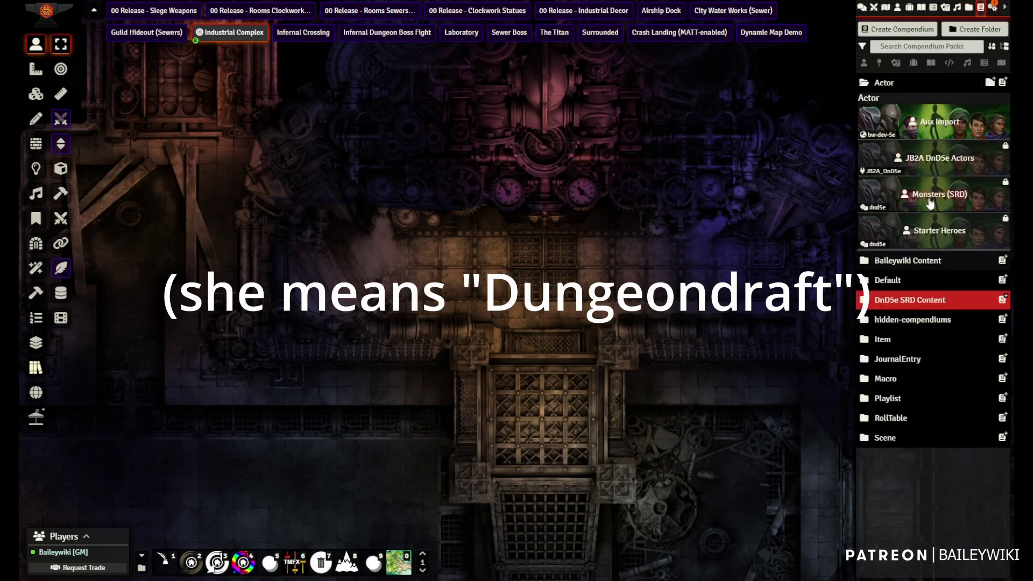
click(893, 82)
click(909, 101)
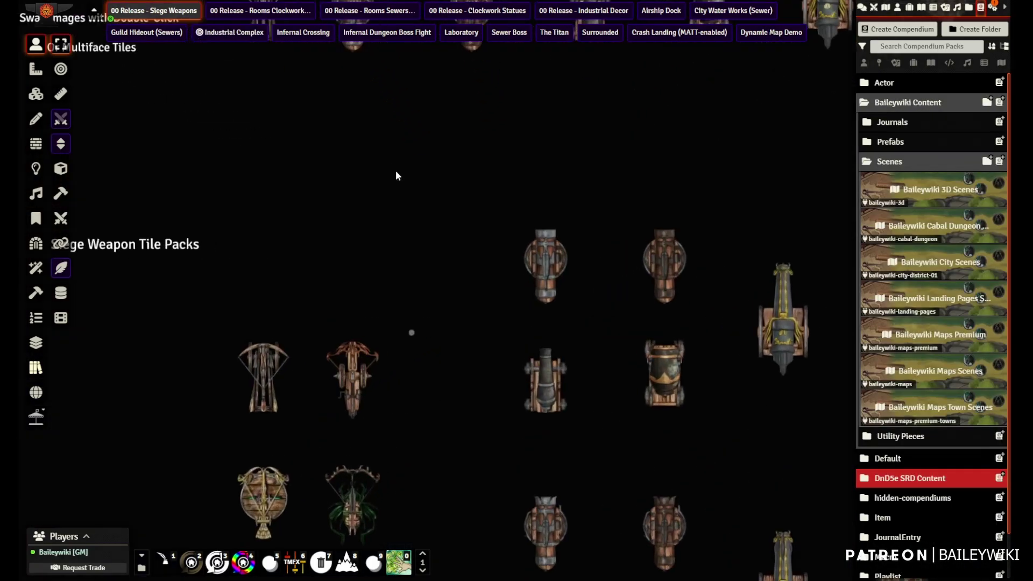
On the Siege Weapons scene, bring up the actor list and swap the ballista multi prefab to its round golden variant
scroll(553, 438, up, 10)
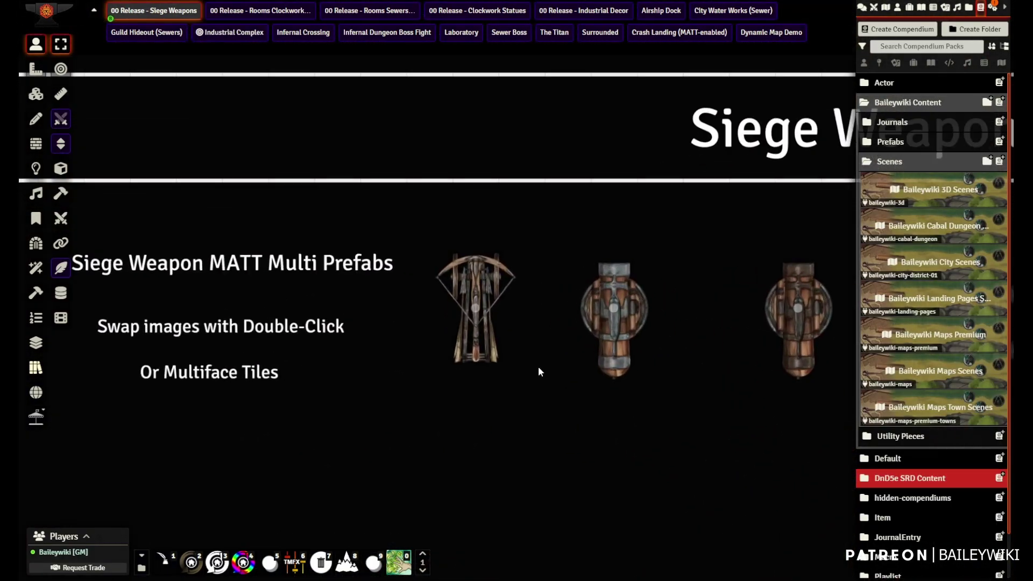
right_drag(580, 454, 558, 412)
click(899, 8)
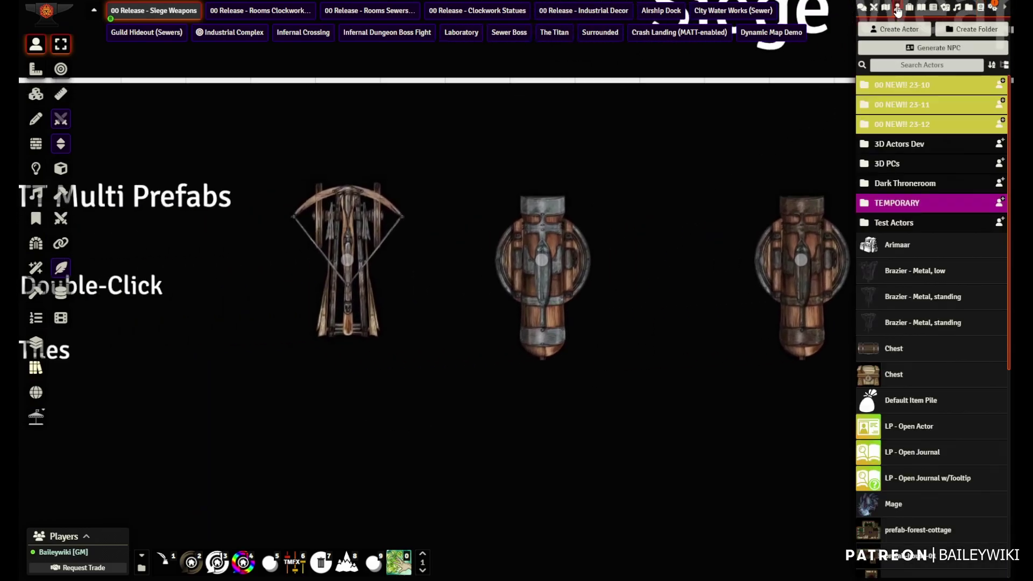
double_click(352, 224)
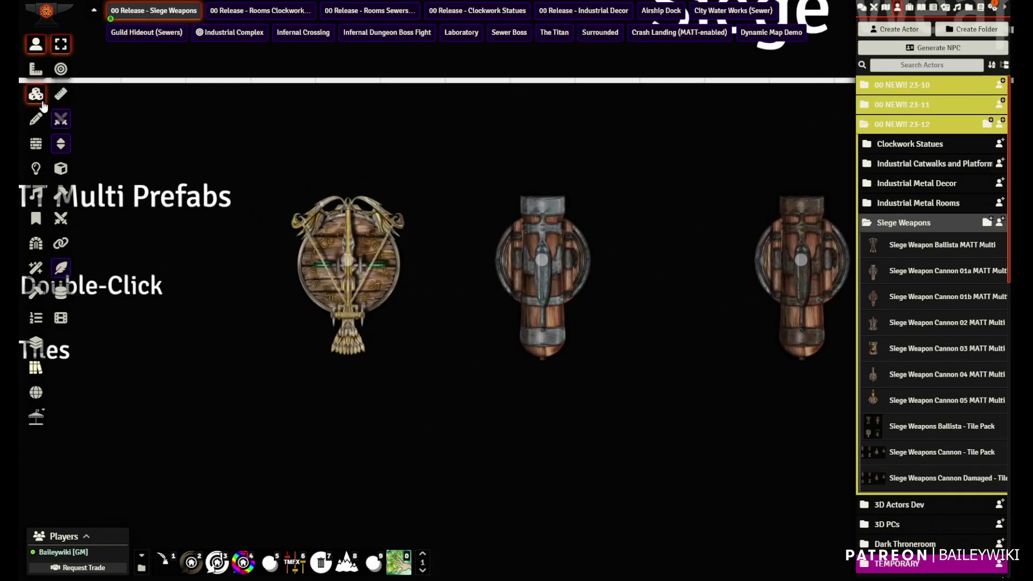
Change the ballista tile's image through the beetle and round faces, ending on the wheeled ballista
scroll(362, 158, down, 1)
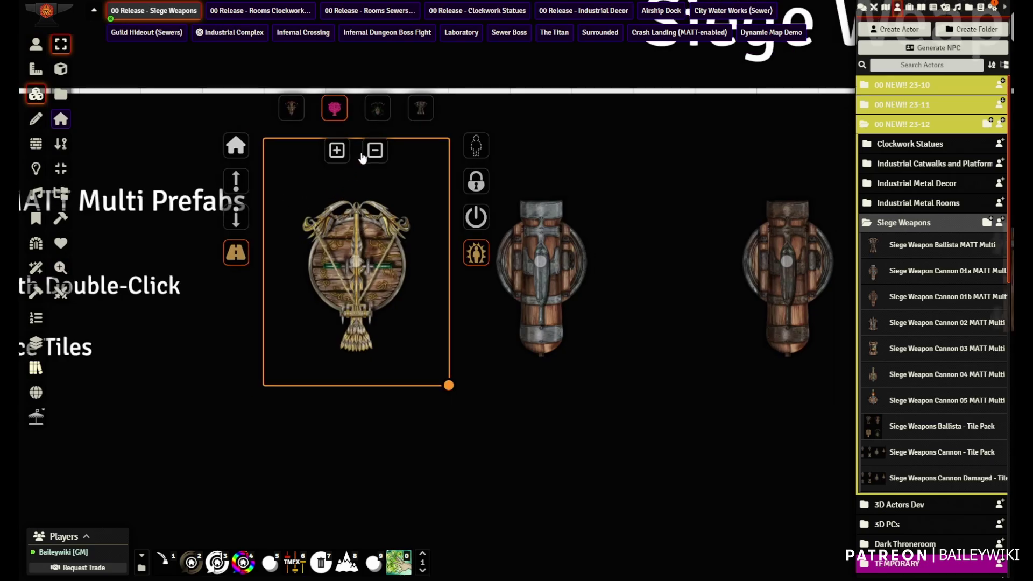
click(382, 118)
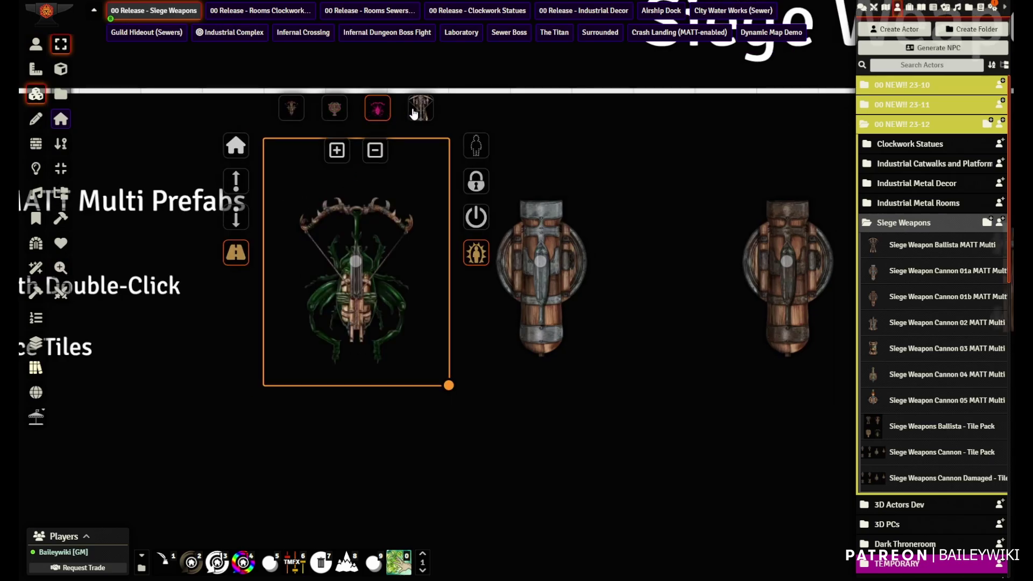
click(332, 110)
click(300, 107)
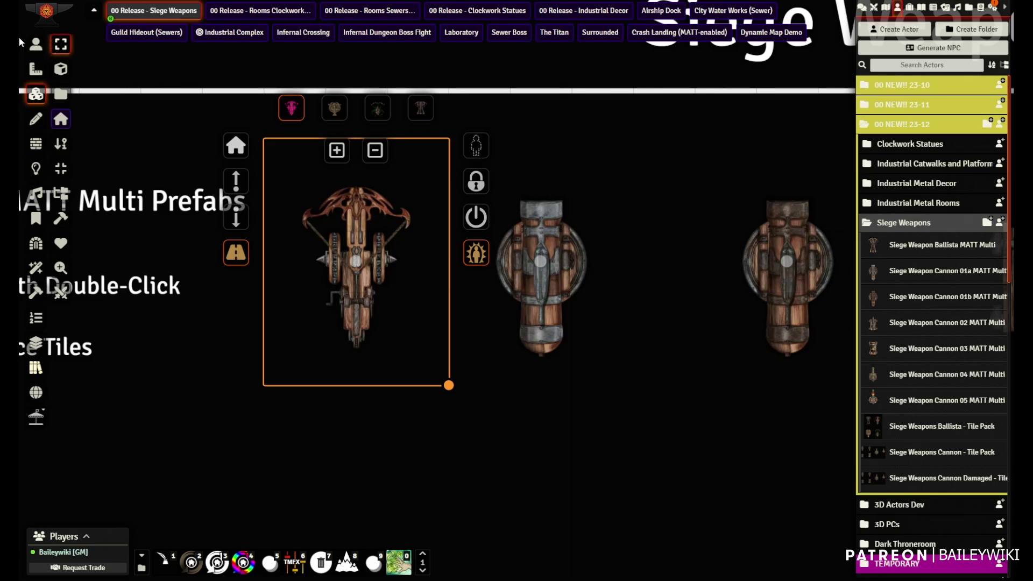
Return to token controls, close the cannon control token's sheet, and swap the image of the cannon beside the ballista
click(36, 44)
double_click(562, 291)
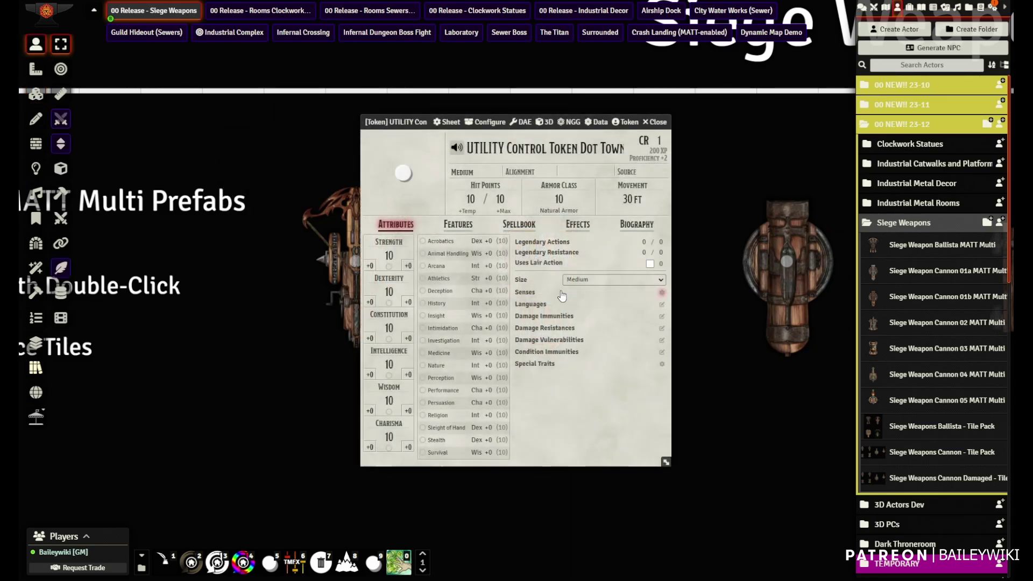
click(656, 123)
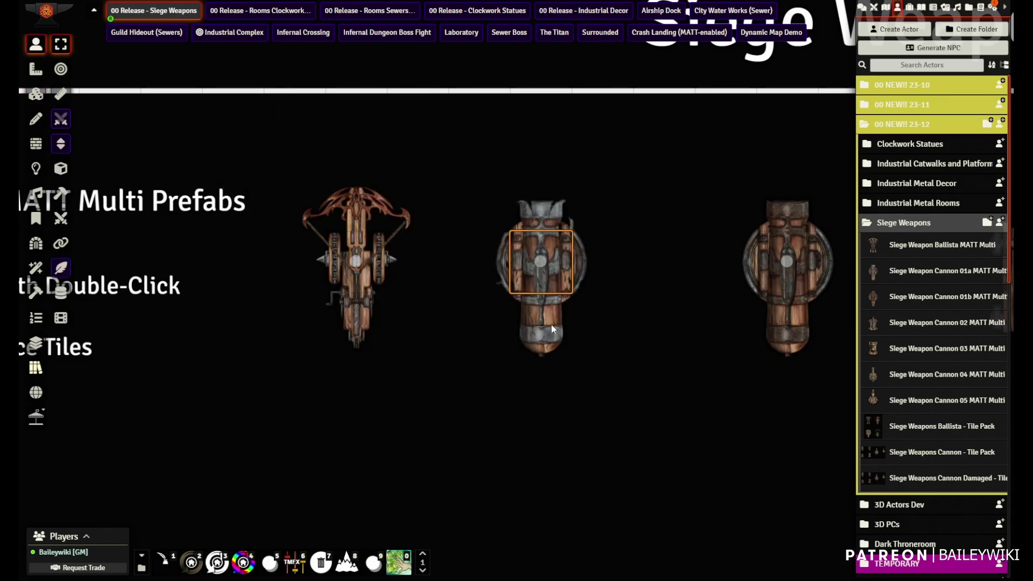
double_click(550, 324)
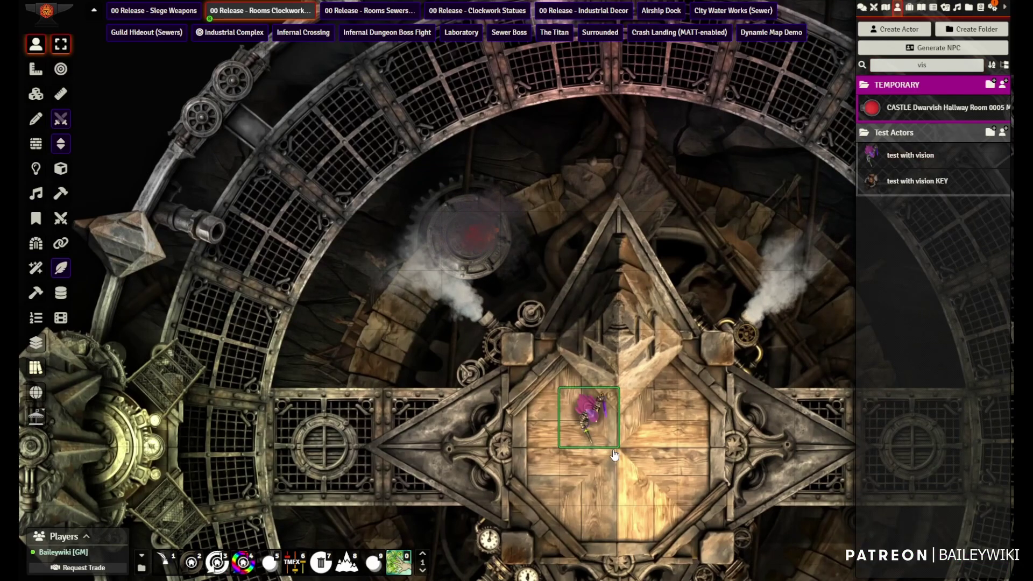
On the Rooms Clockwork scene, walk the vision token down across the central wooden platform
scroll(680, 373, up, 1)
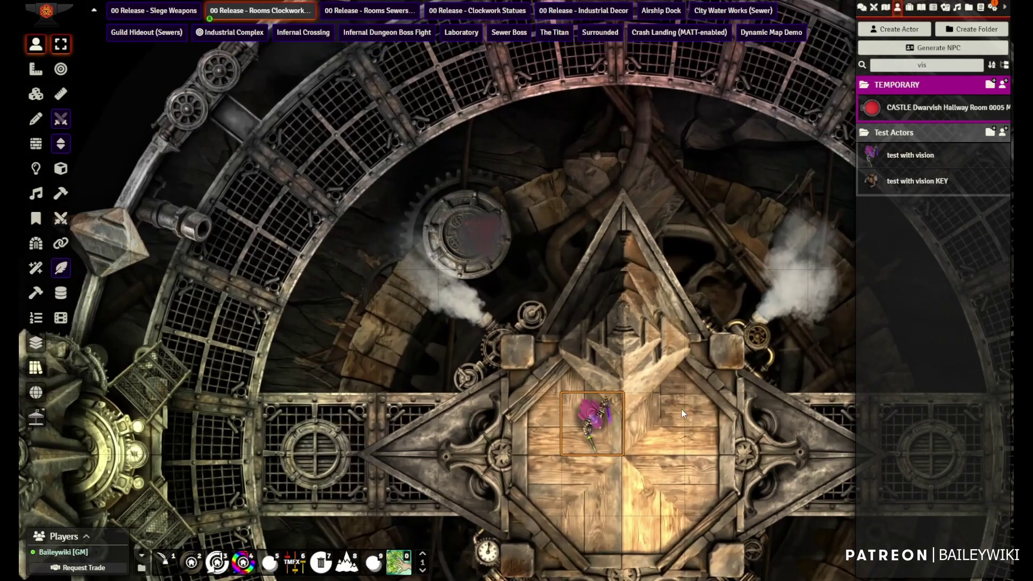
right_drag(681, 409, 593, 387)
key(Down)
key(Down)
key(Down)
key(Down)
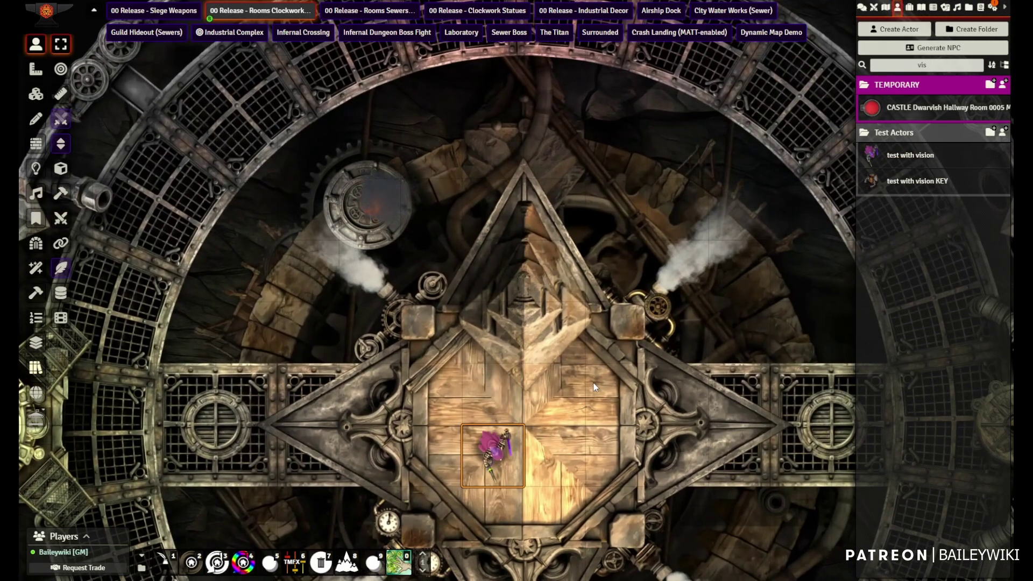
key(Down)
key(Down)
key(Down)
key(Down)
key(Down)
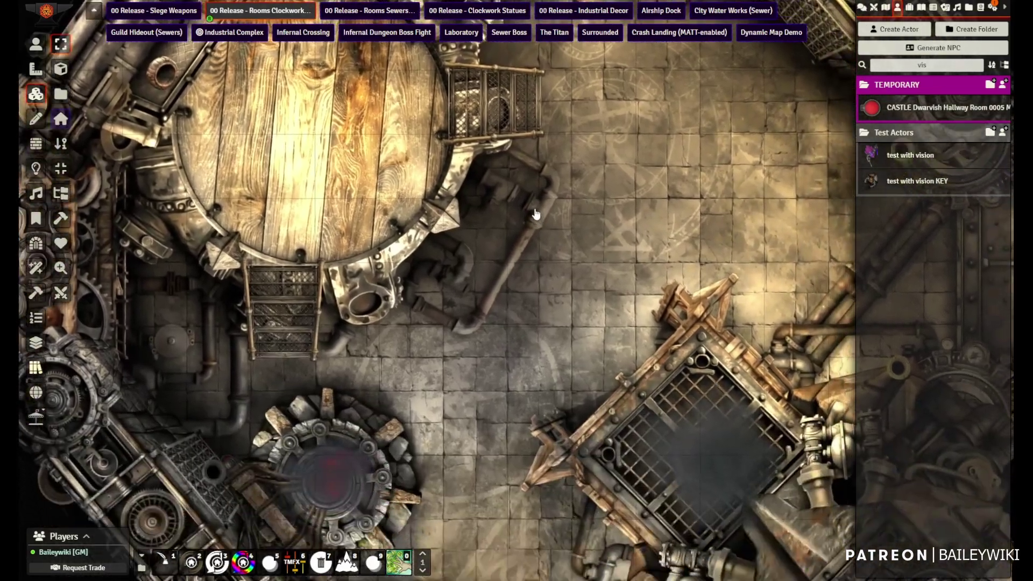
Survey the clockwork rooms and move the vision token left inside the gear-and-steam trap
right_drag(535, 214, 503, 110)
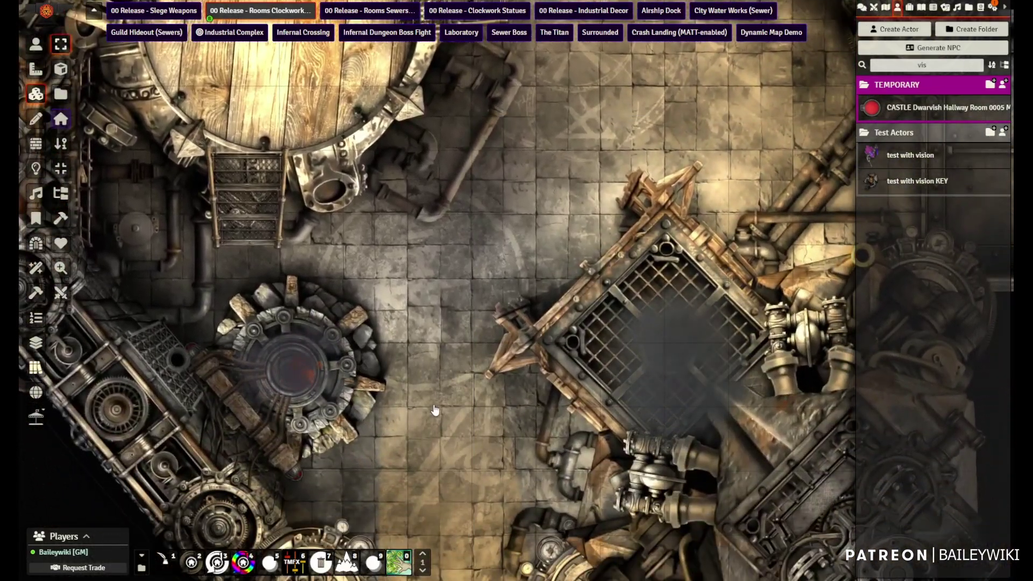
right_drag(438, 415, 350, 187)
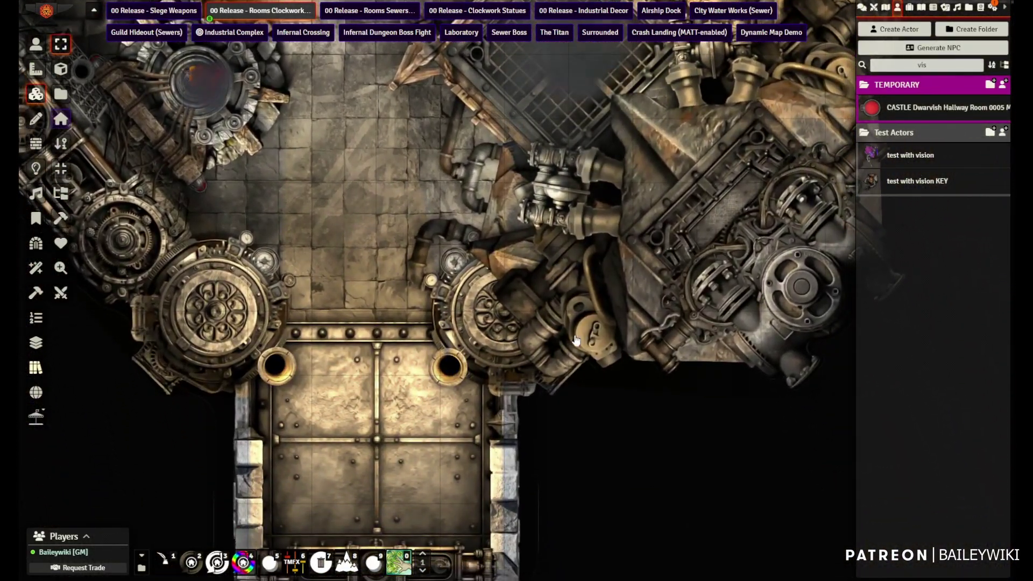
scroll(668, 337, down, 12)
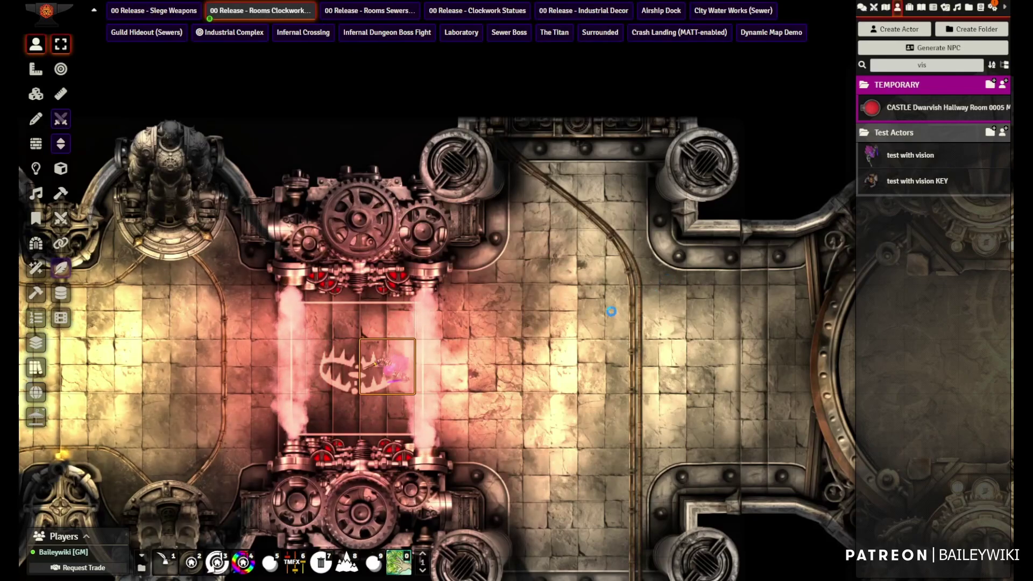
key(Left)
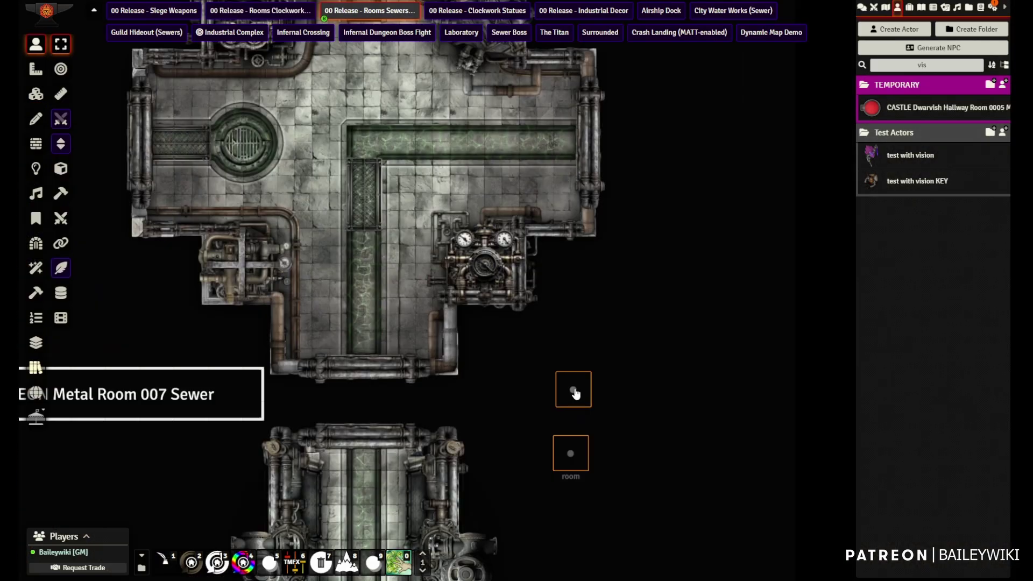
On the Rooms Sewers scene, move the lower room's control token up so it joins the Metal Room 007 Sewer
drag(574, 390, 574, 387)
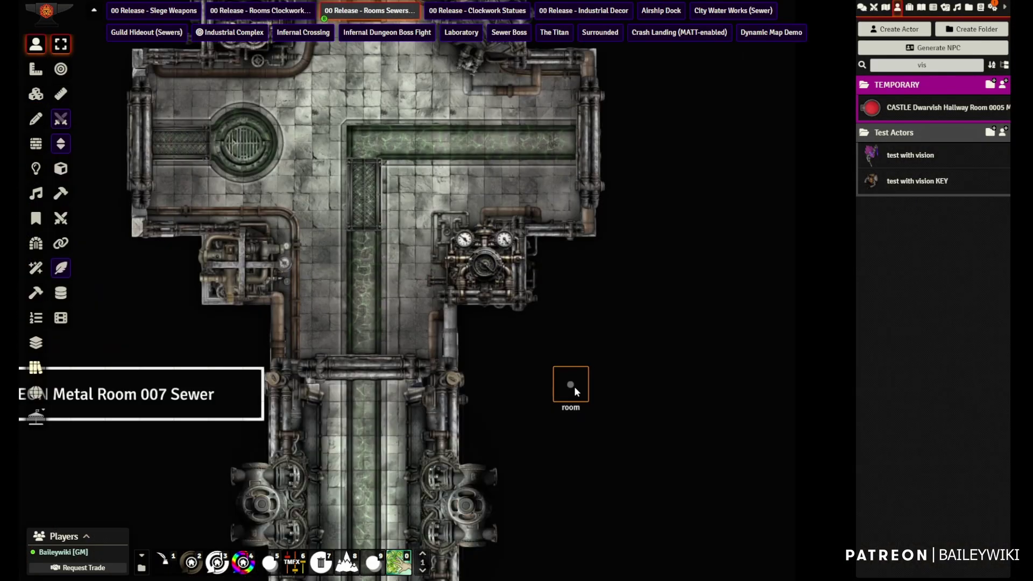
Move the curved sewer room's control token down so the room joins the Metal Room 006 Sewer
right_drag(631, 167, 619, 436)
right_drag(439, 110, 468, 268)
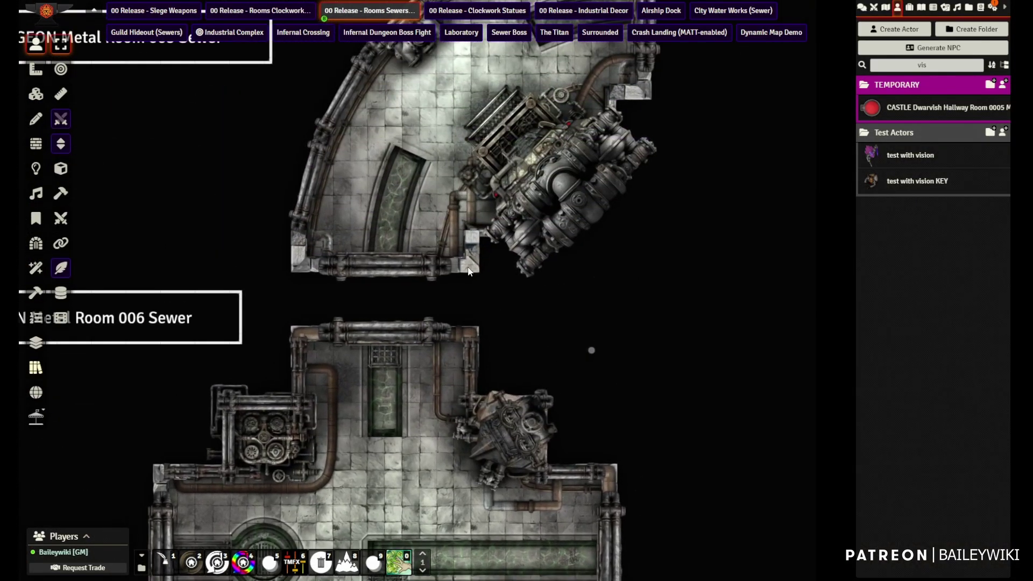
right_drag(633, 188, 605, 311)
scroll(608, 285, down, 6)
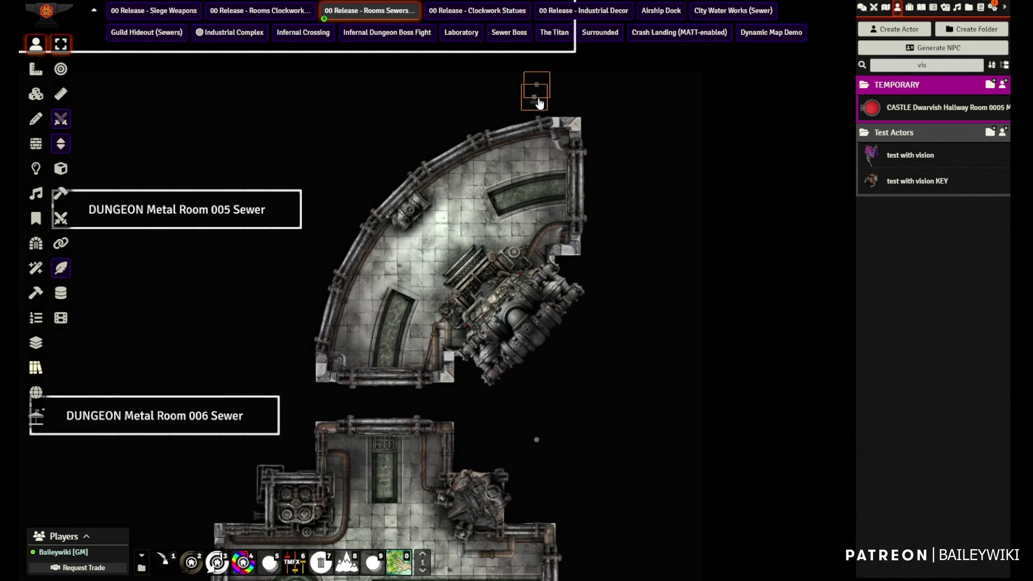
drag(539, 101, 538, 132)
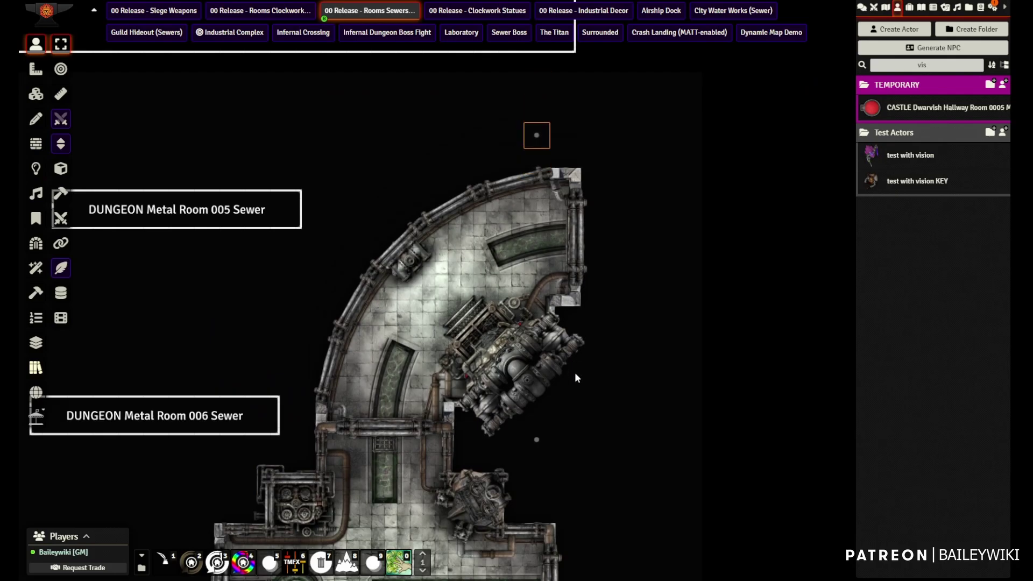
right_drag(594, 413, 684, 176)
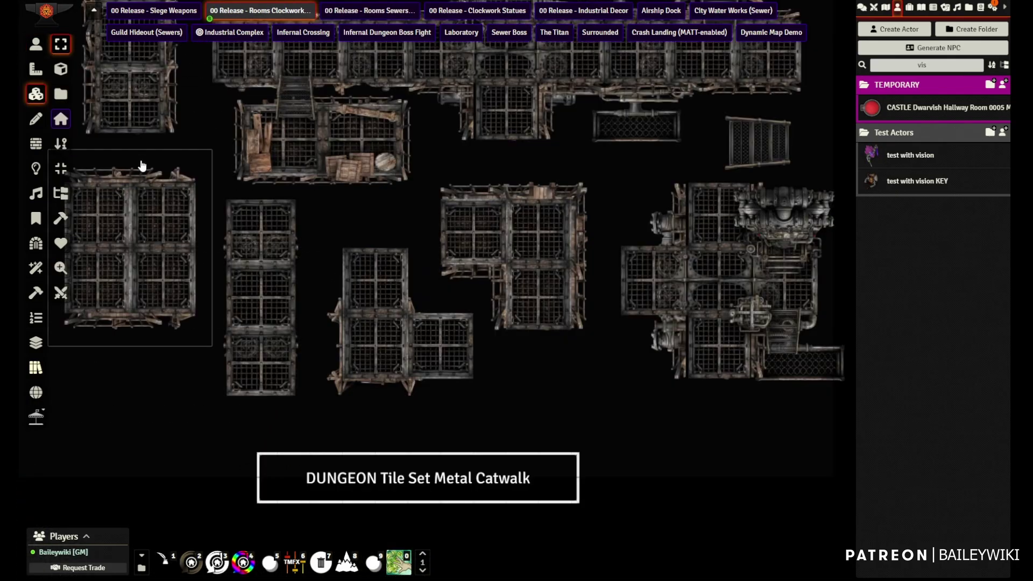
Survey the Metal Catwalk tile set on the Rooms Clockwork scene
right_drag(141, 165, 251, 328)
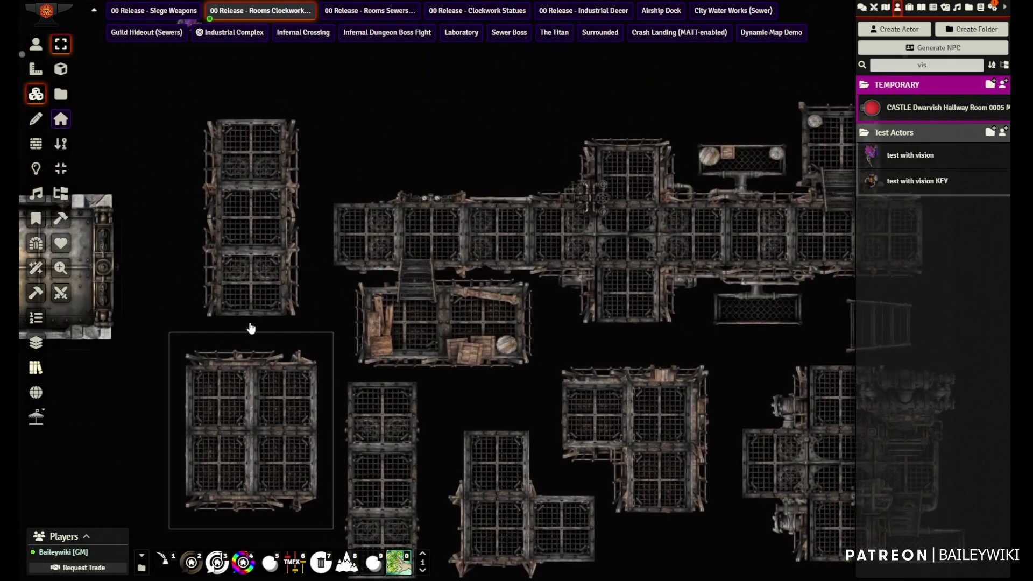
scroll(174, 248, up, 5)
right_drag(620, 325, 362, 190)
right_drag(248, 409, 601, 470)
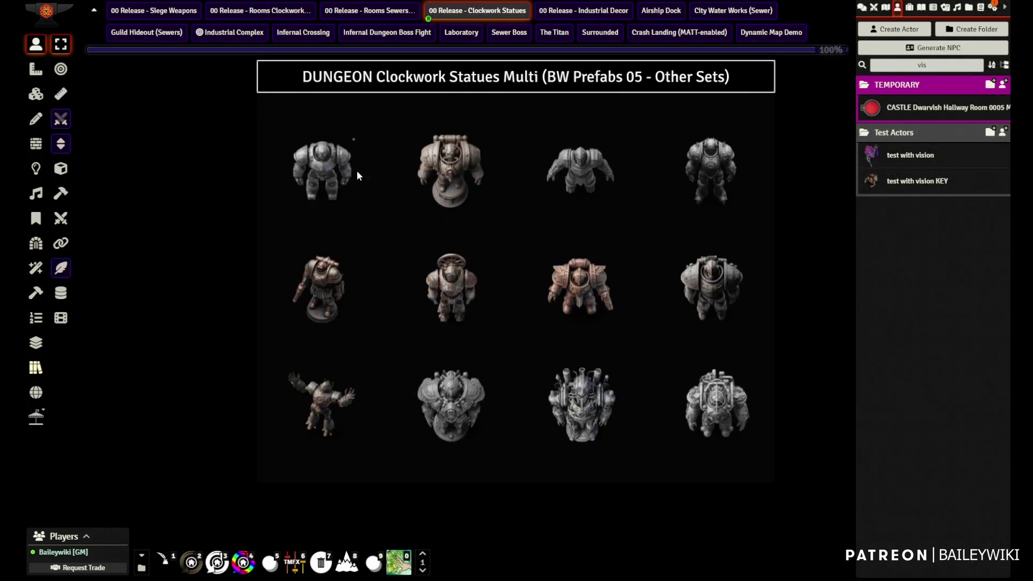
On the Clockwork Statues scene, swap the first statue's image through several variants, ending on the broad-shouldered armored statue with red eyes
right_drag(357, 170, 486, 350)
scroll(463, 358, up, 3)
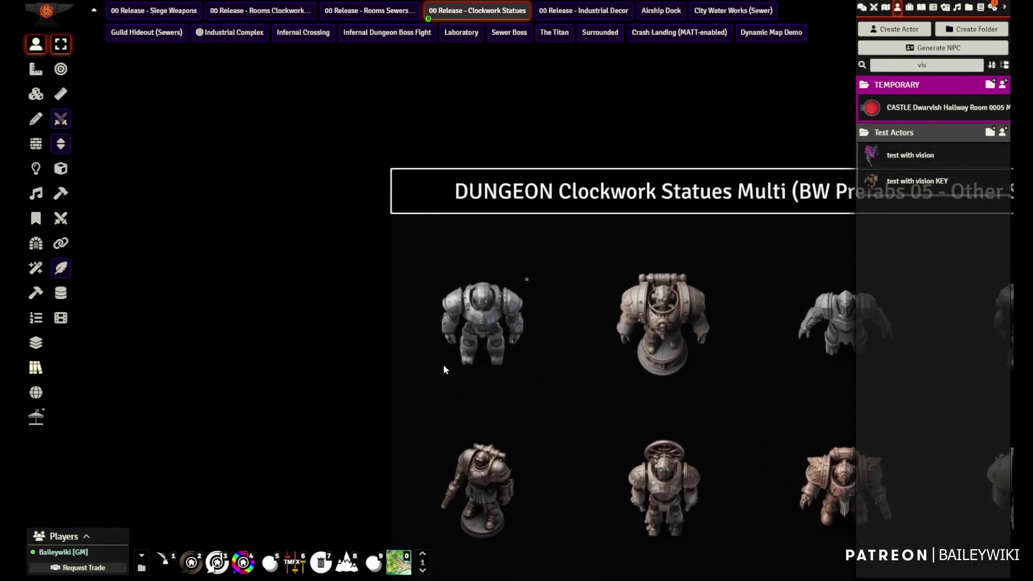
scroll(437, 364, up, 5)
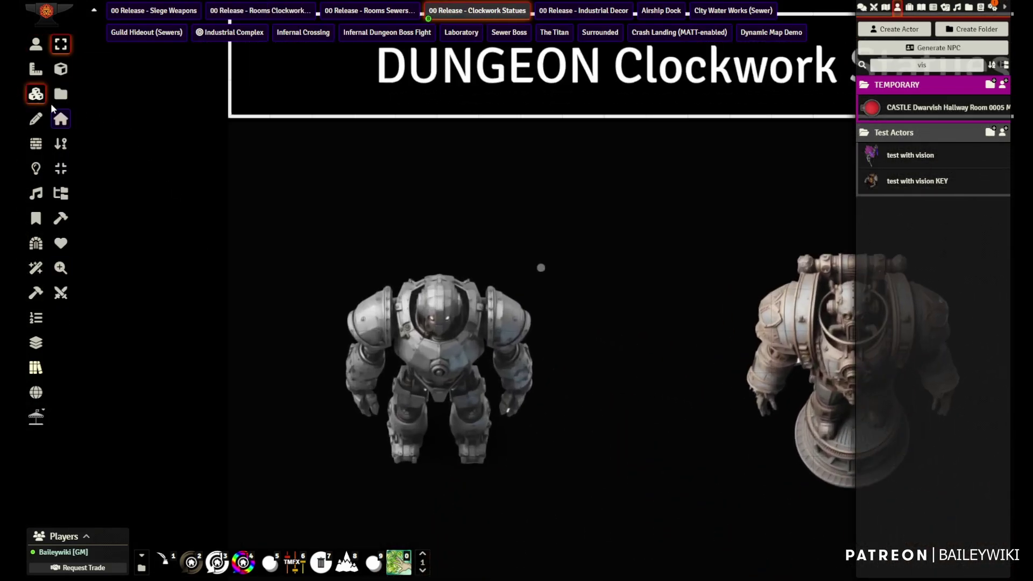
right_drag(605, 428, 693, 335)
scroll(693, 335, up, 6)
click(509, 277)
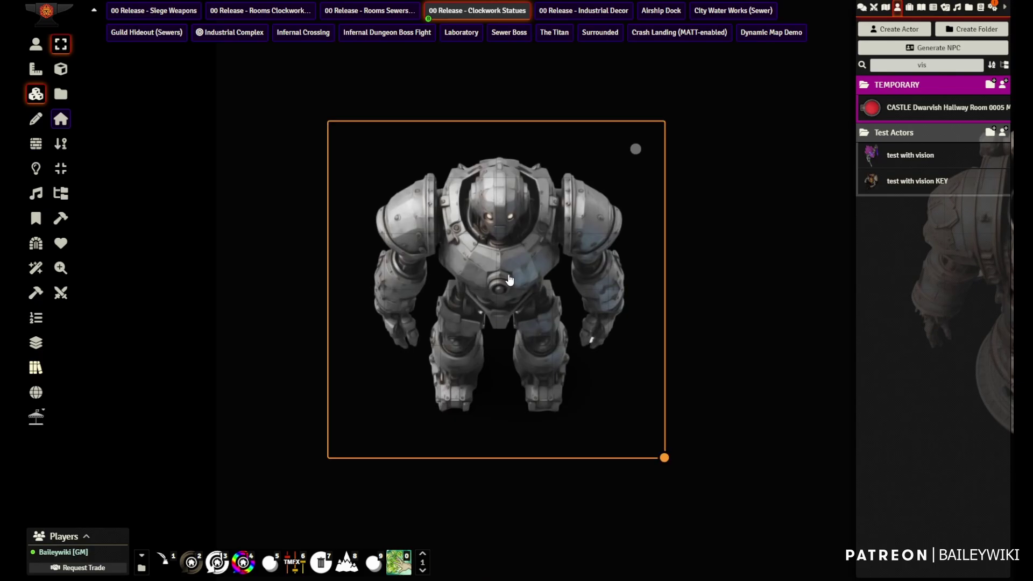
click(371, 96)
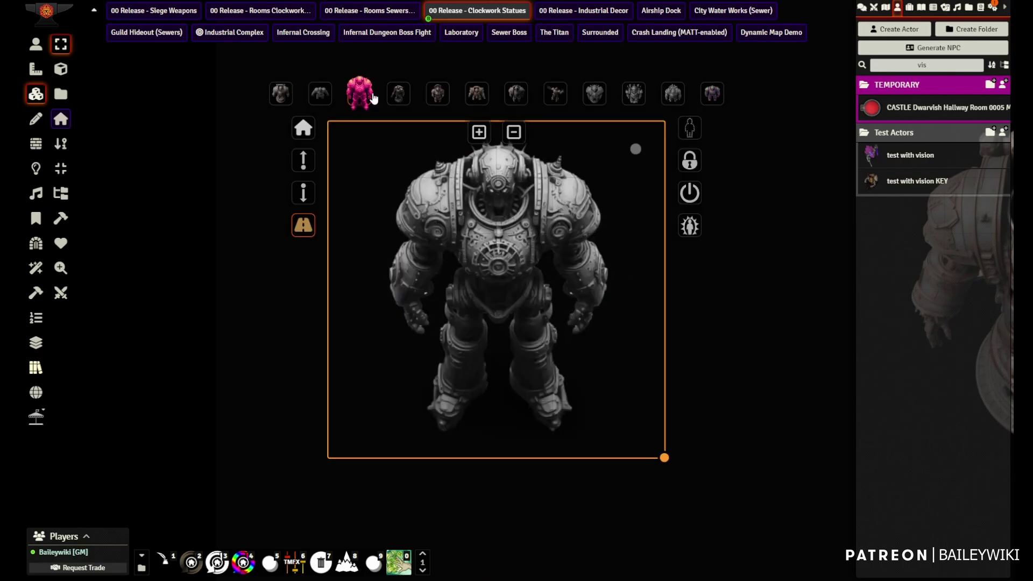
click(400, 97)
click(451, 95)
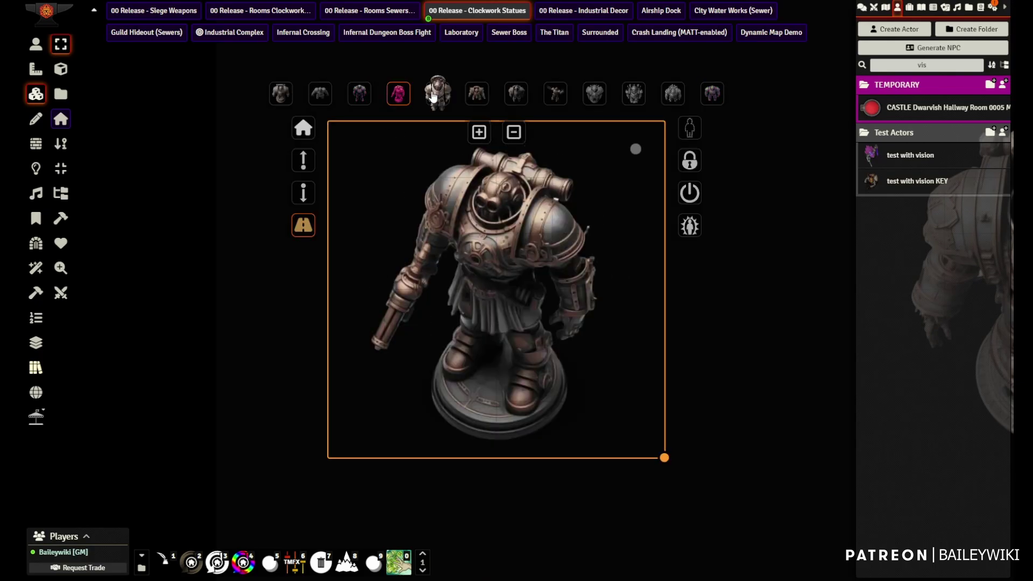
click(520, 96)
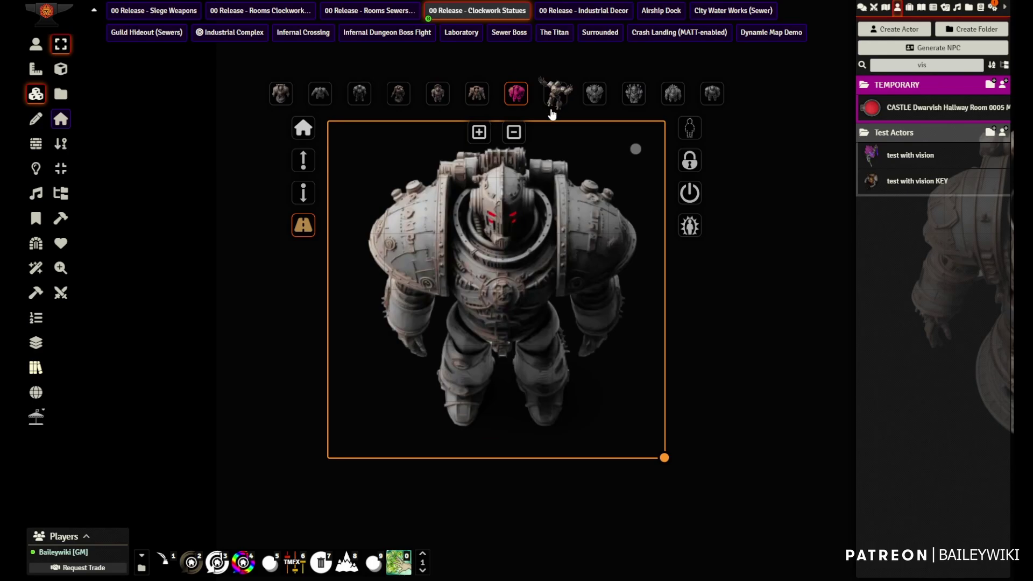
On the Industrial Decor scene, examine the center industrial machines and the ambient audio loops
click(395, 565)
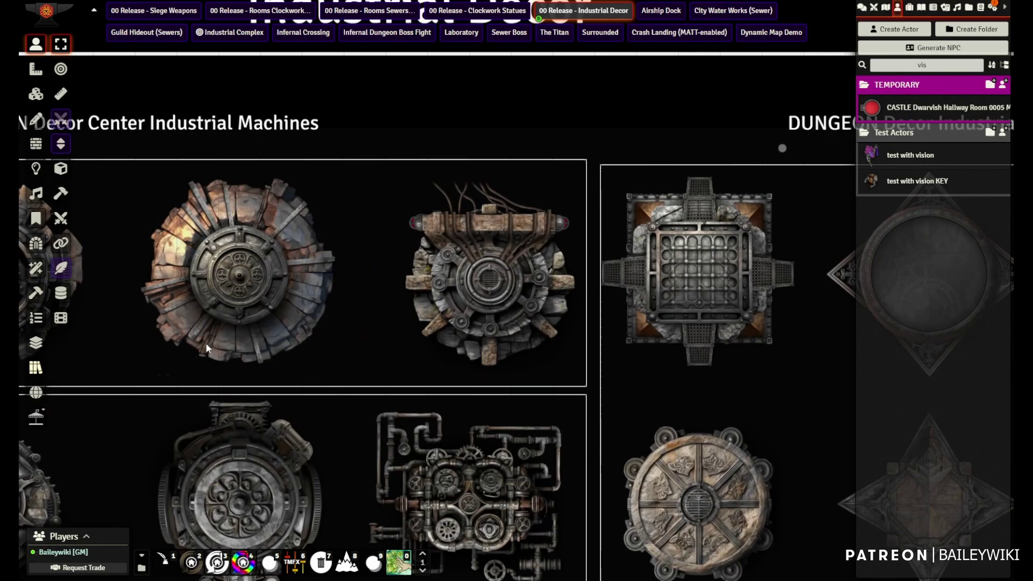
scroll(533, 406, up, 5)
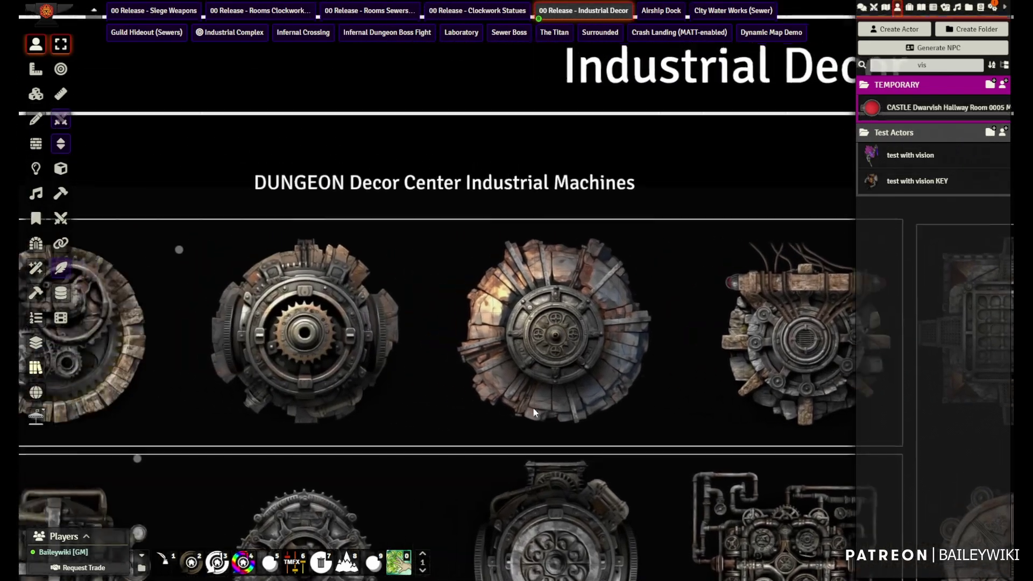
scroll(372, 358, down, 2)
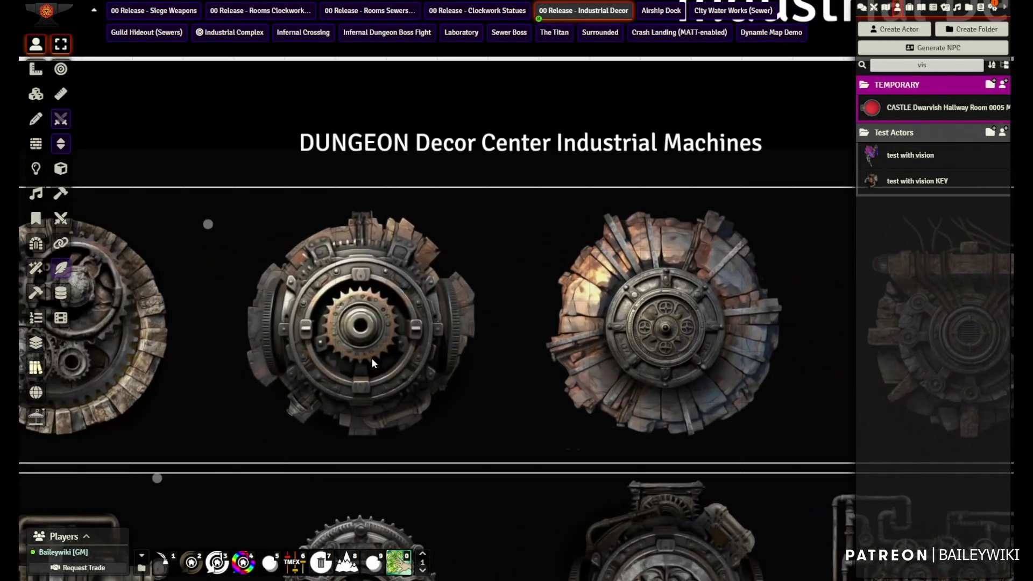
right_drag(372, 358, 515, 317)
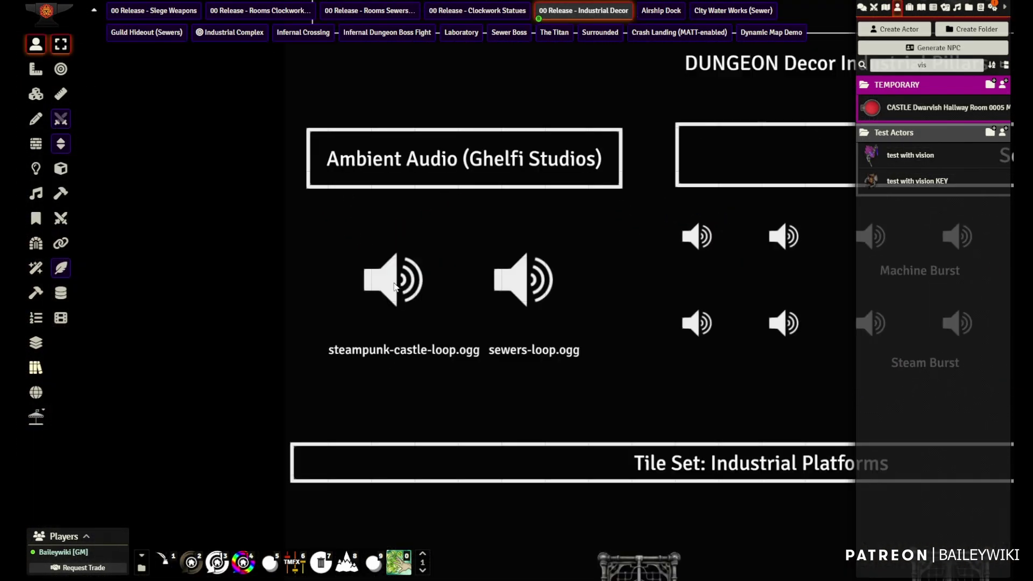
scroll(394, 285, up, 1)
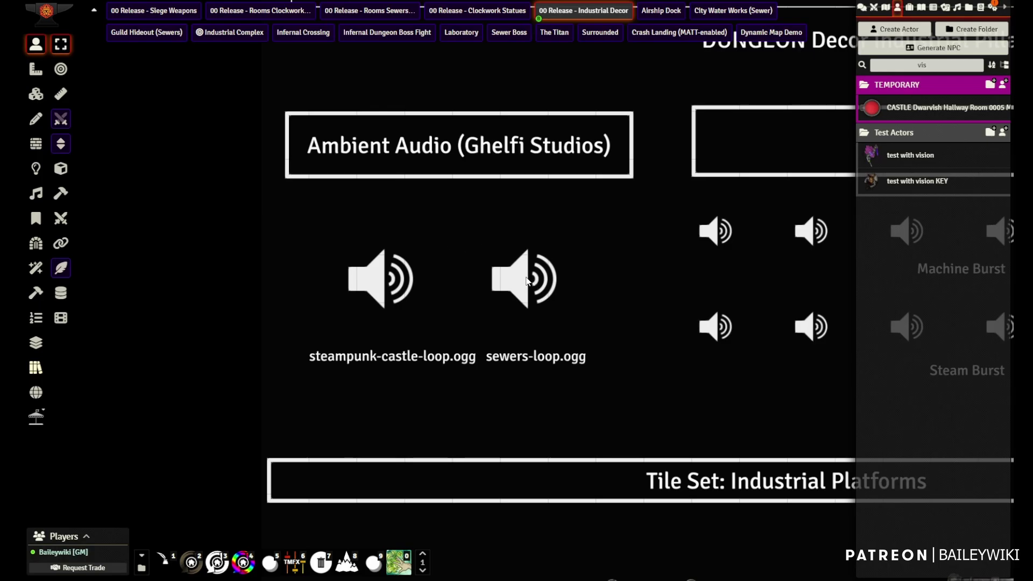
right_drag(617, 403, 63, 433)
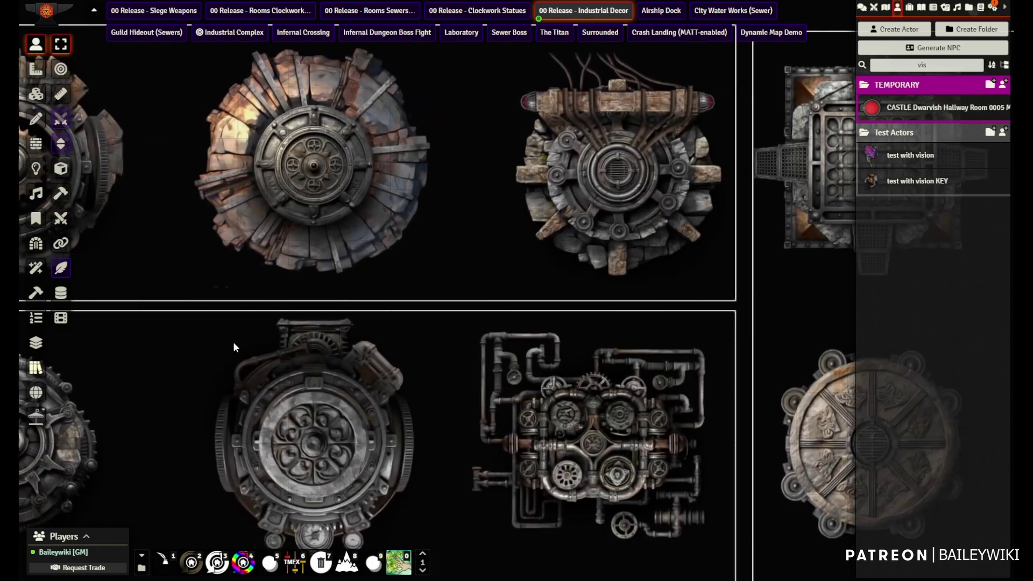
right_drag(234, 341, 146, 344)
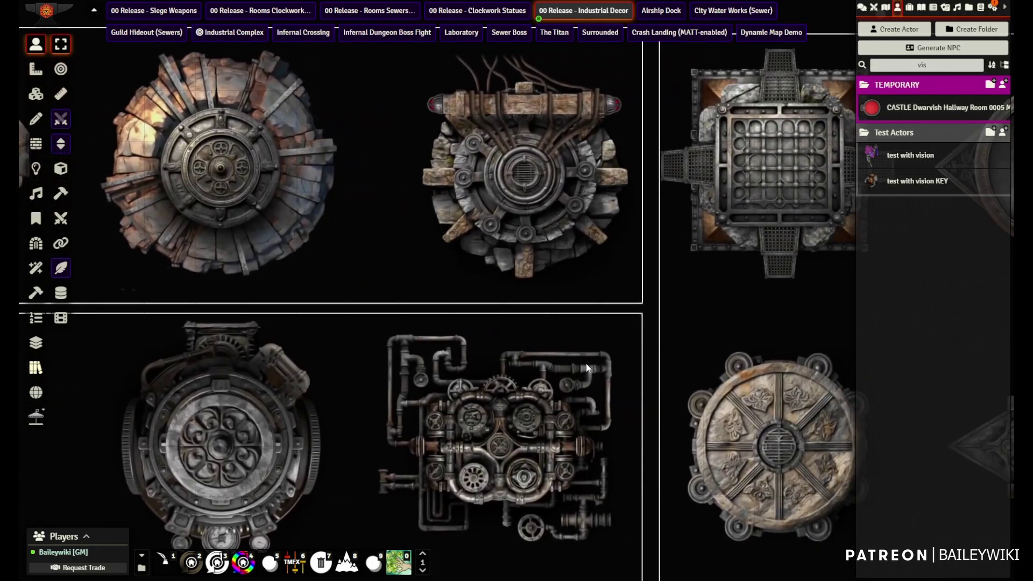
right_drag(770, 362, 182, 352)
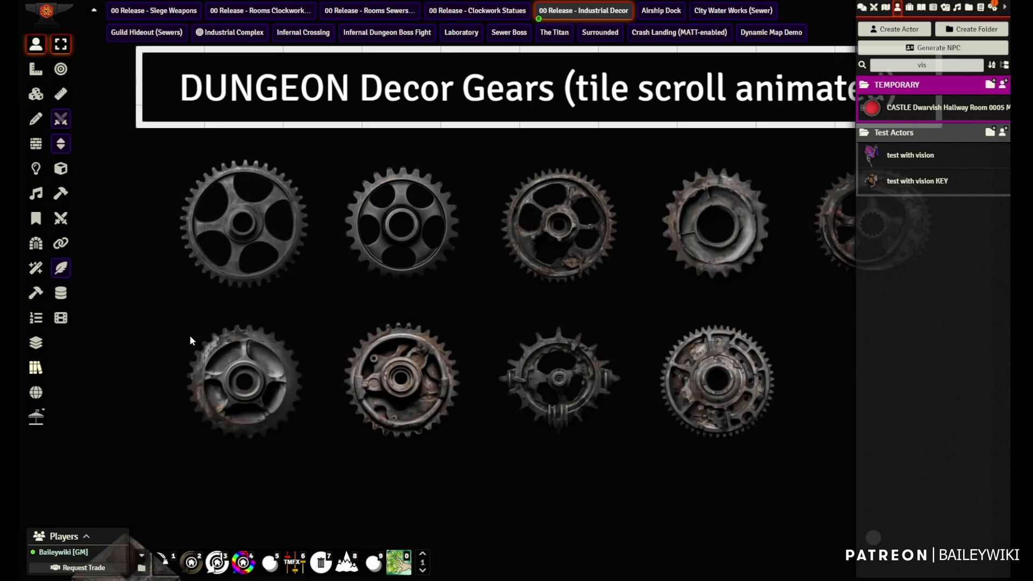
Examine the decor gears, the stone and metal spike pillar top, and the Arcane Engine plot hook
right_drag(190, 335, 589, 338)
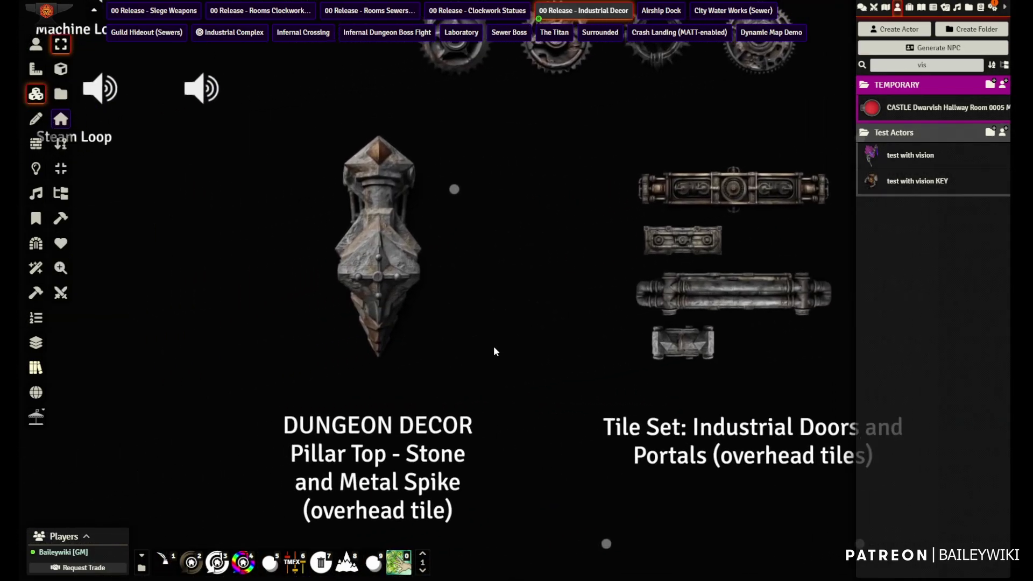
right_drag(493, 347, 641, 334)
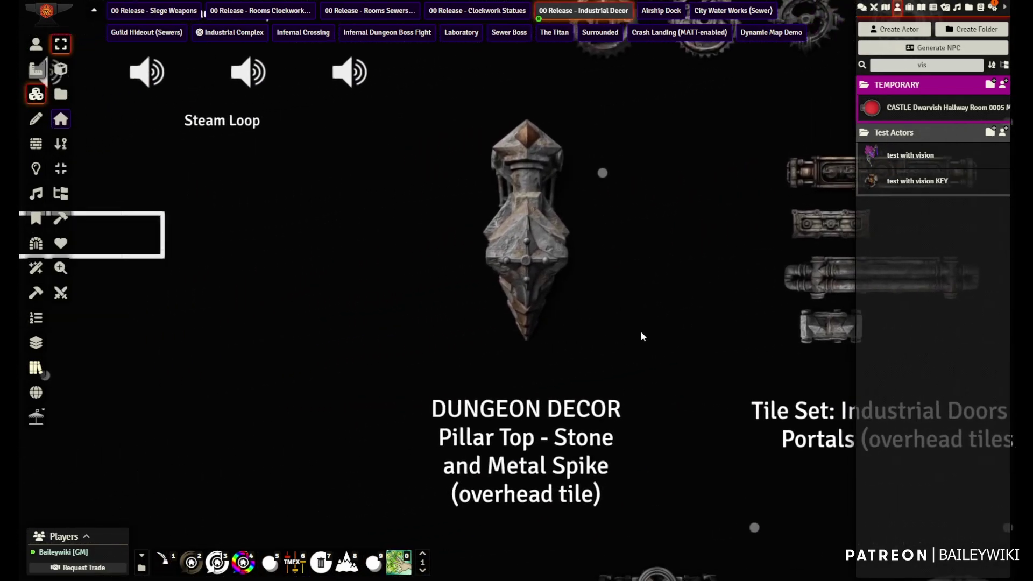
right_drag(289, 365, 339, 222)
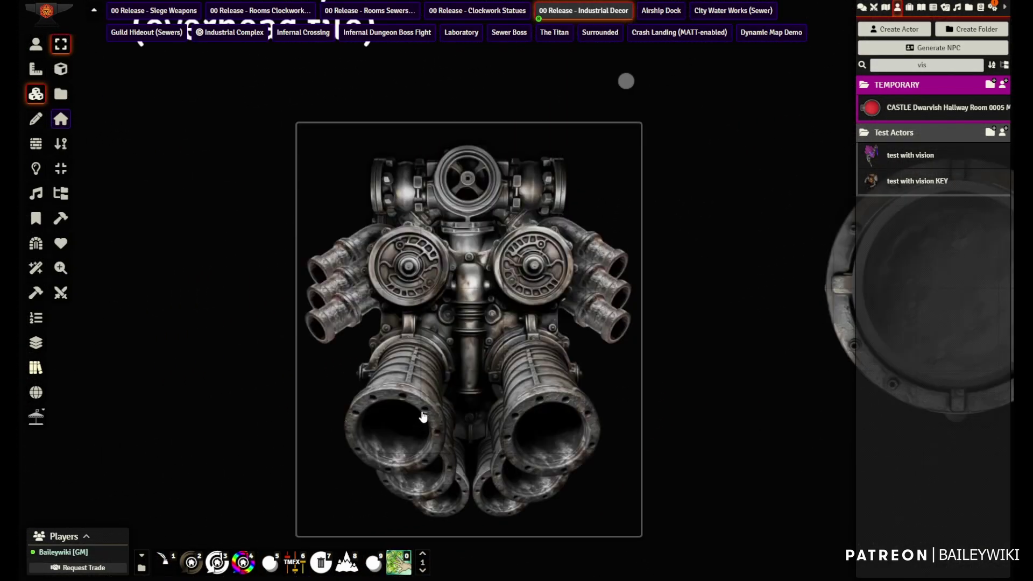
scroll(468, 236, down, 2)
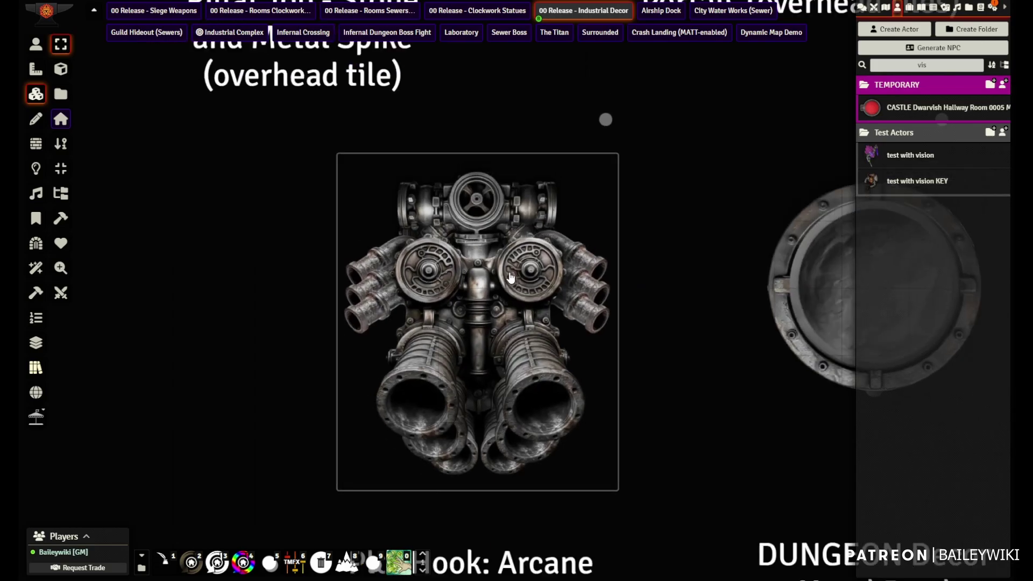
scroll(511, 277, down, 3)
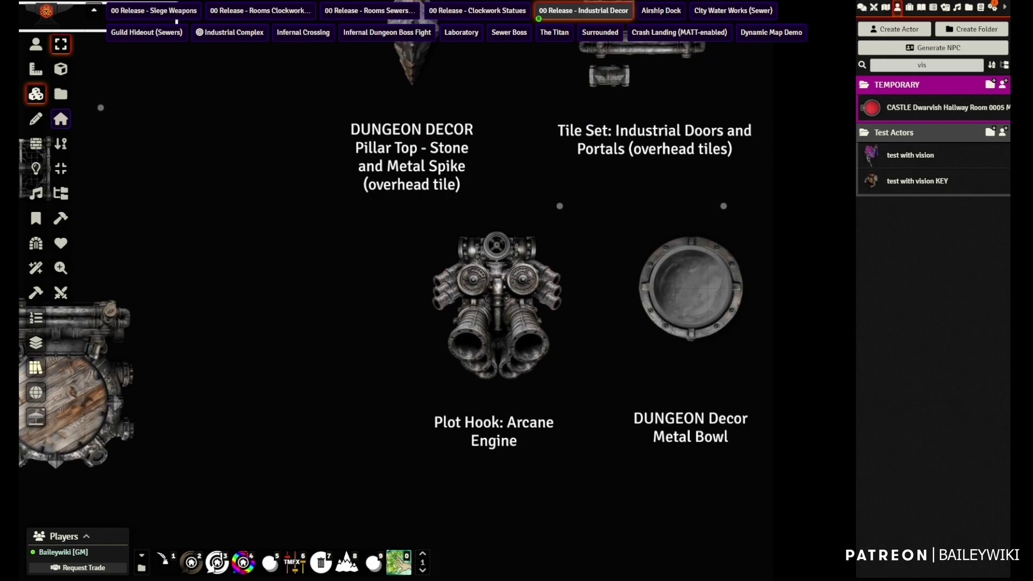
Open the Airship Dock scene and examine the retrofitted Galleon's deck, engines and bow propeller
click(655, 16)
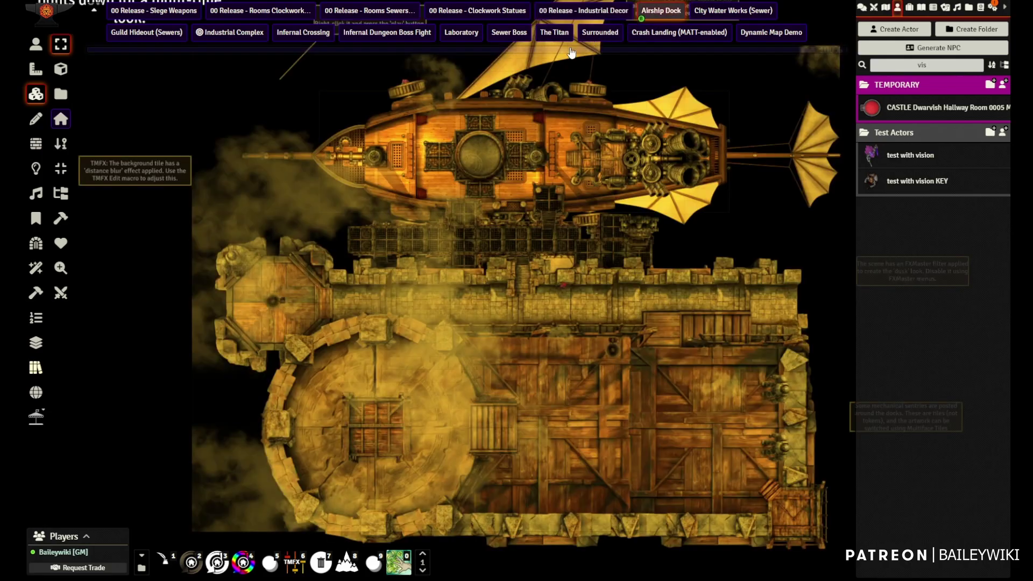
right_drag(391, 176, 381, 306)
scroll(378, 305, up, 10)
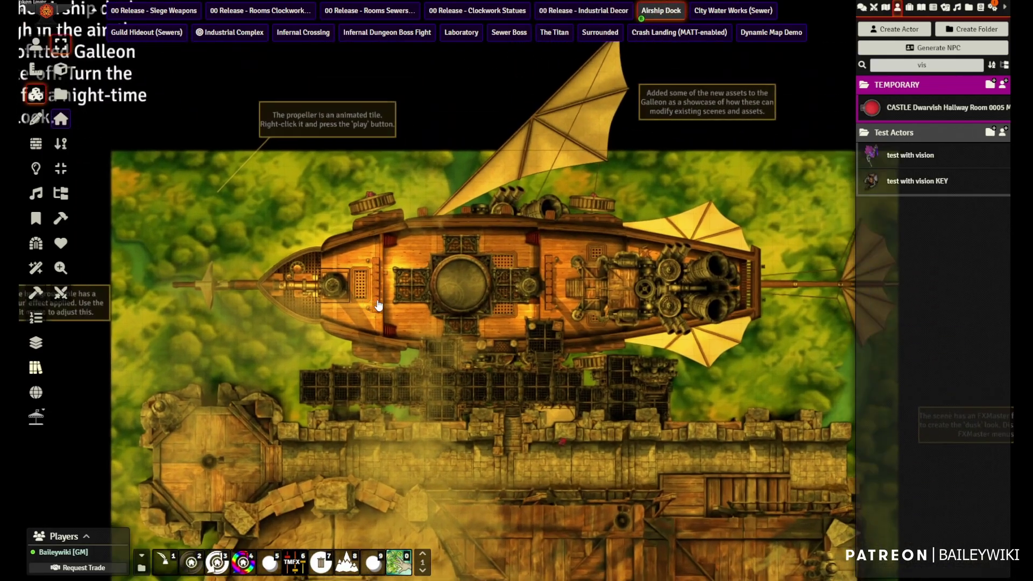
scroll(377, 304, up, 10)
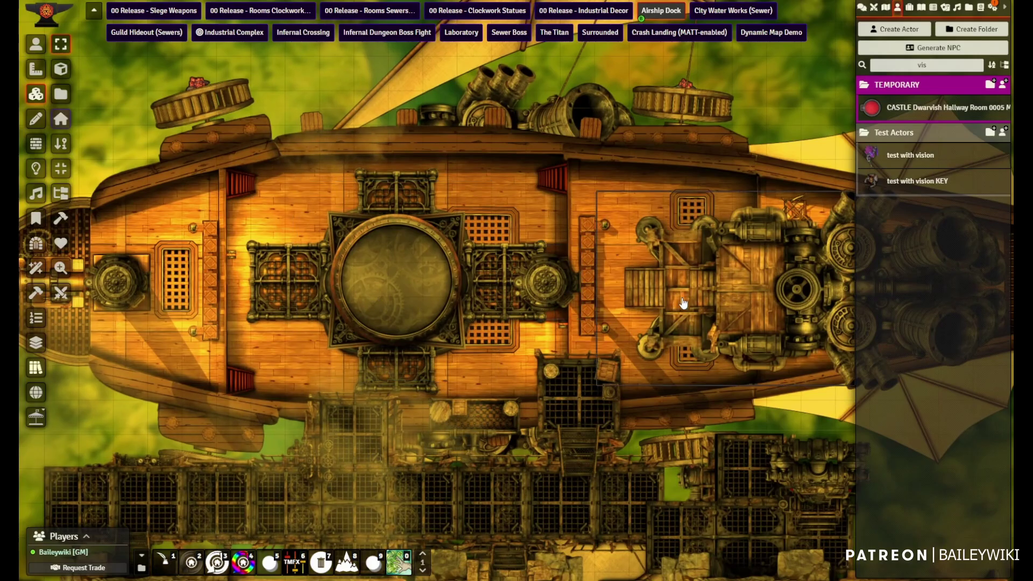
right_drag(718, 306, 418, 299)
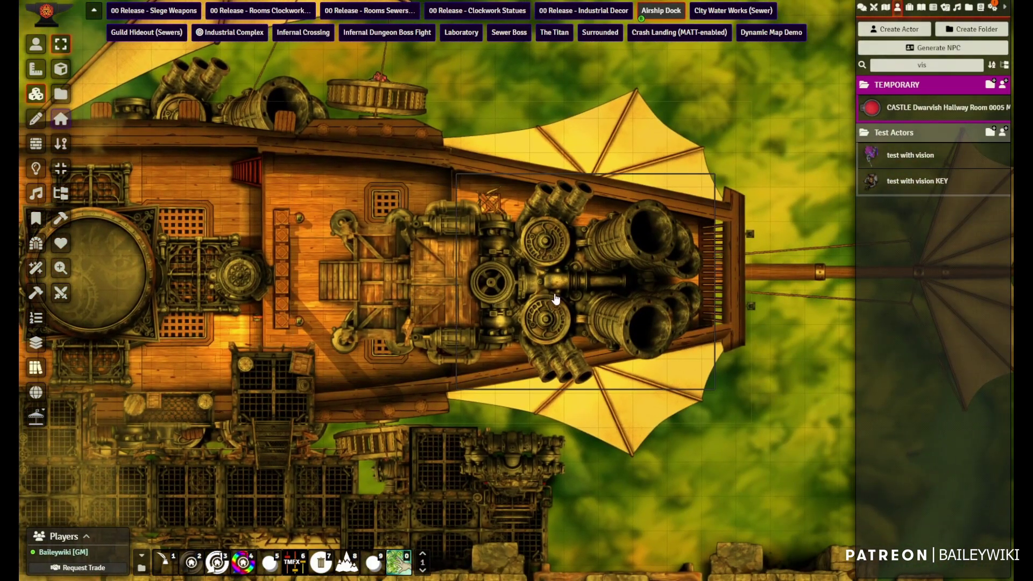
mouse_move(150, 259)
right_down()
mouse_move(492, 279)
mouse_move(619, 261)
mouse_move(709, 186)
right_up()
right_drag(162, 230, 434, 371)
scroll(414, 287, up, 6)
scroll(479, 253, down, 10)
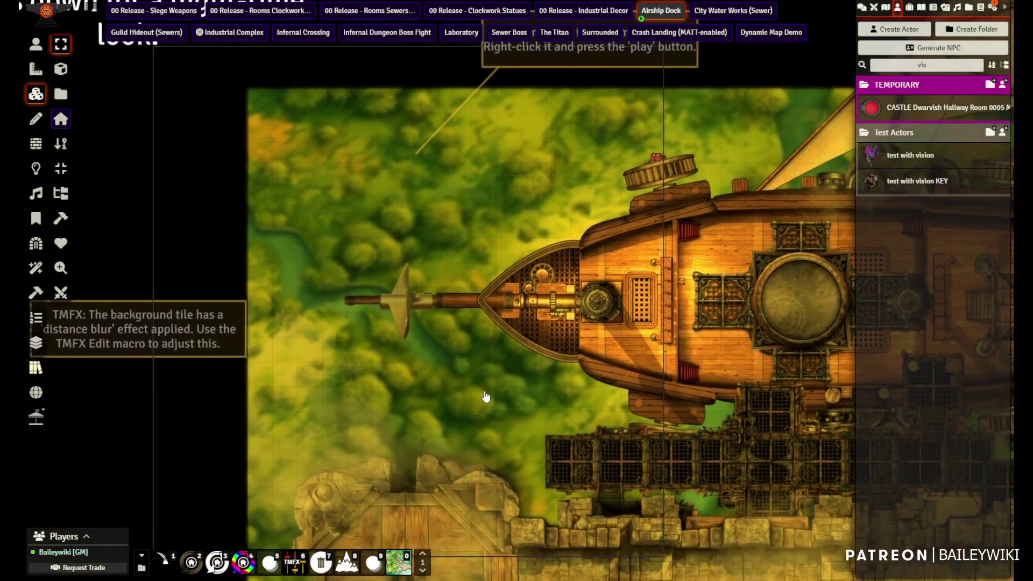
right_drag(486, 397, 473, 346)
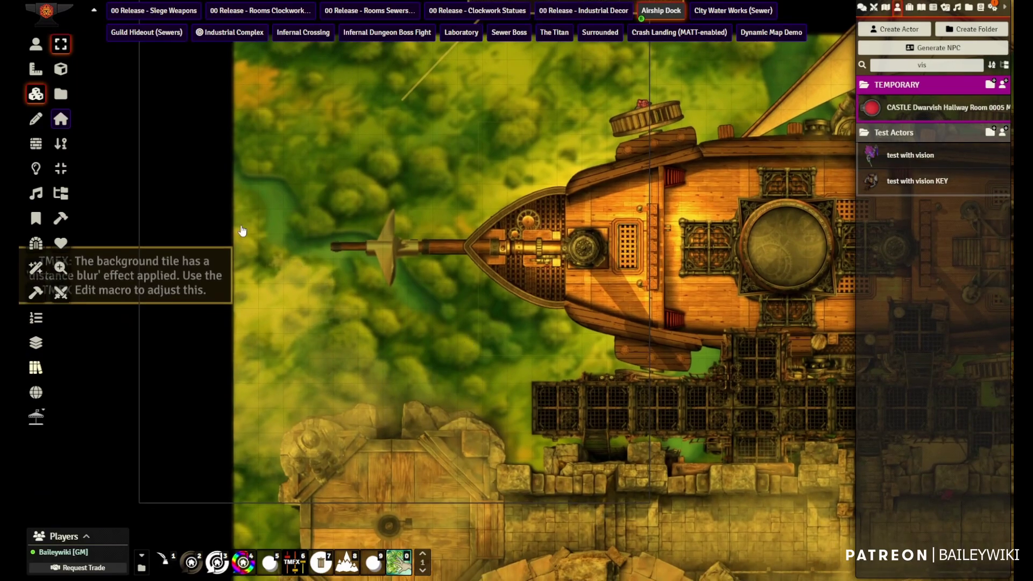
Trigger the deletion of all map notes on the Airship Dock scene
scroll(388, 252, down, 7)
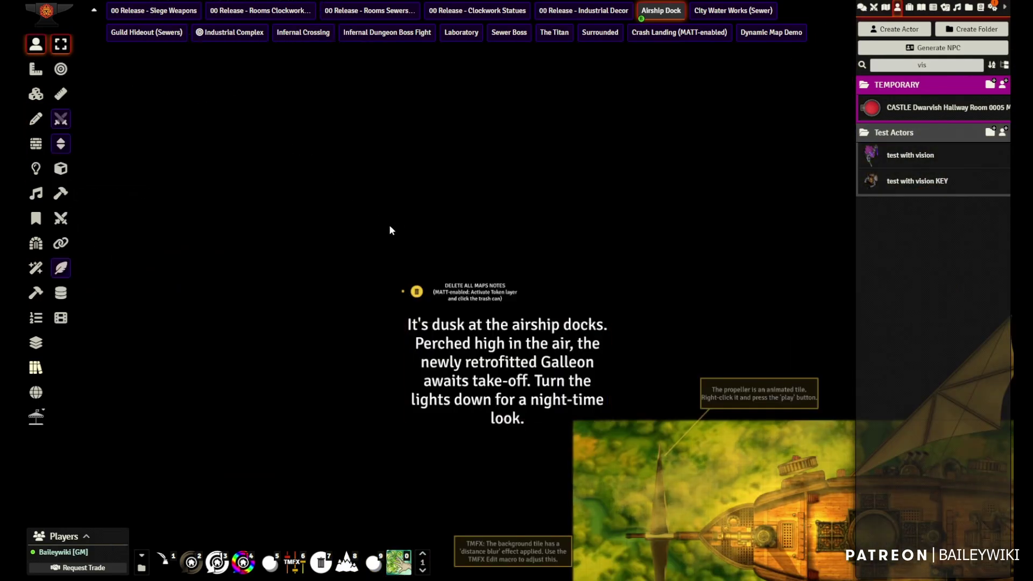
scroll(366, 239, up, 3)
scroll(441, 305, up, 3)
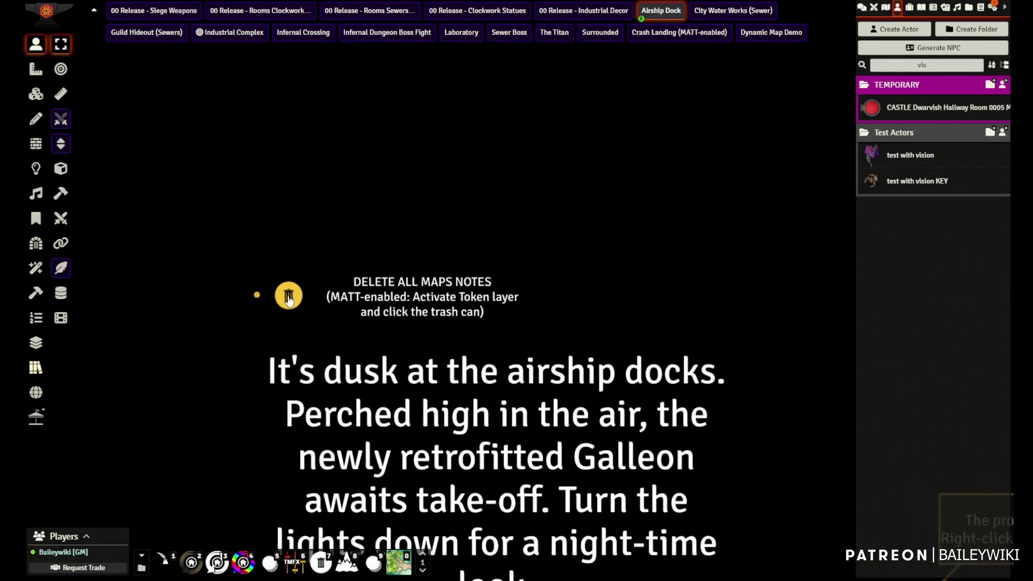
click(290, 305)
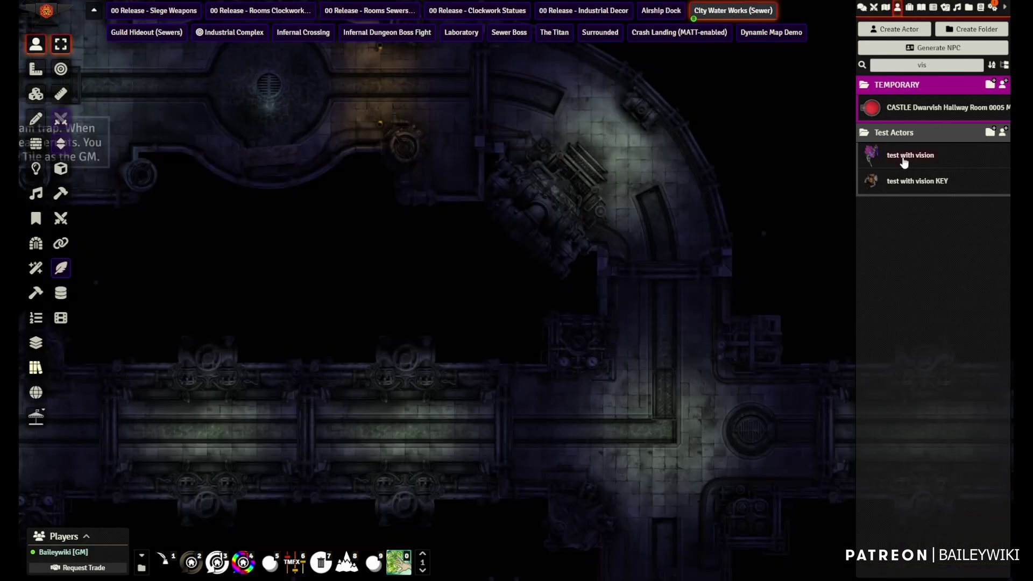
Place the test with vision actor in the City Water Works (Sewer) corridor, just before the curved passage
click(447, 109)
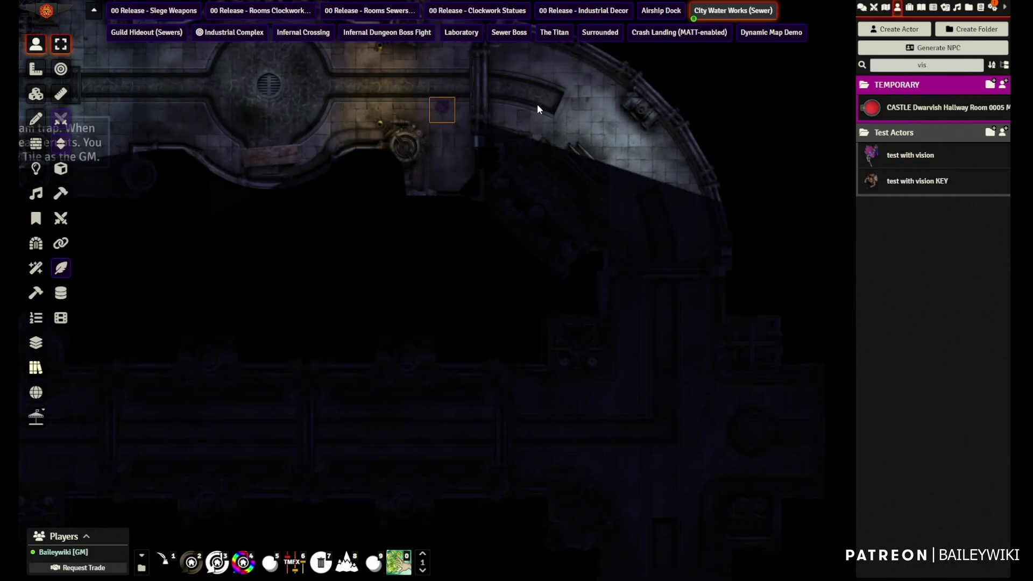
Move the test with vision token through the doorway and down the curved sewer passage past the machinery
right_drag(547, 110, 586, 211)
key(Right)
key(Right)
key(Right)
key(Right)
key(Right)
key(Right)
key(Right)
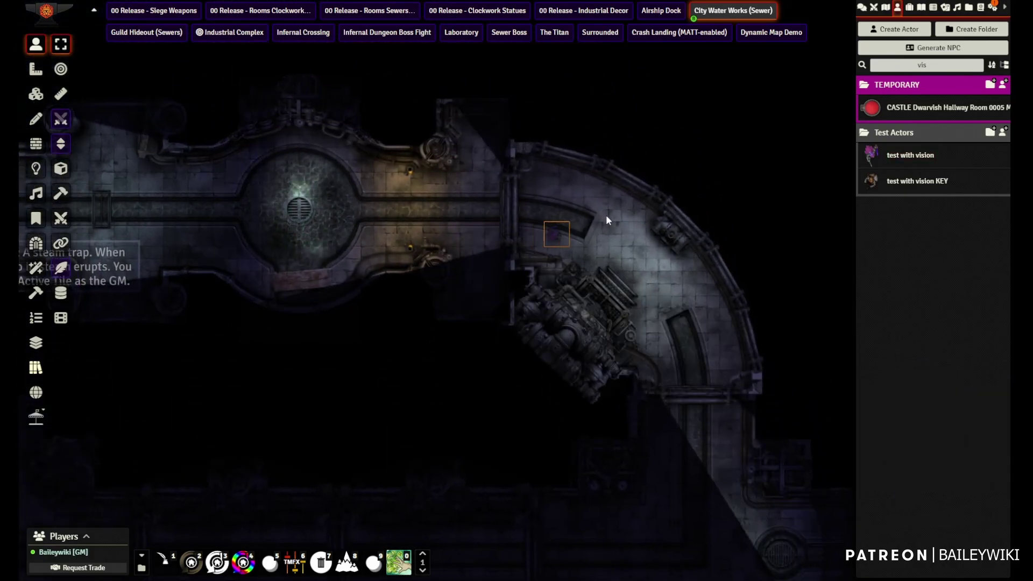
scroll(714, 299, up, 4)
key(Down)
key(Down)
key(Down)
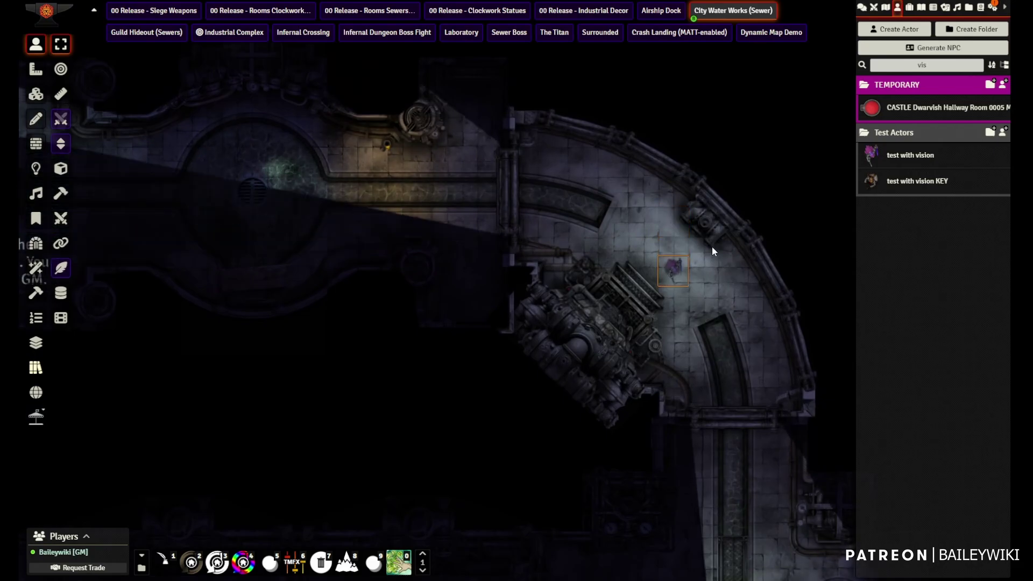
right_drag(712, 247, 610, 224)
key(Right)
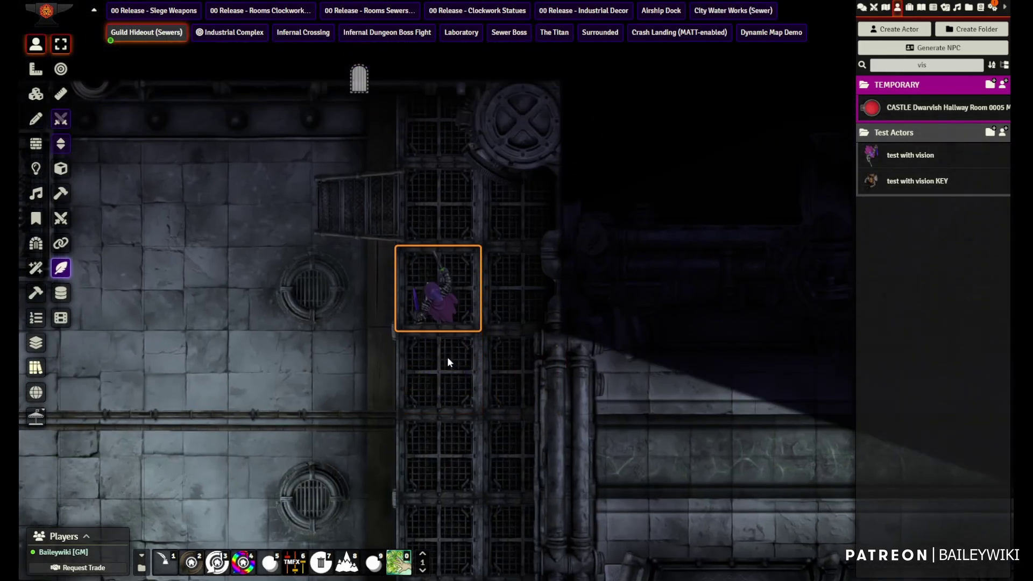
In the Guild Hideout (Sewers) scene, open the hidden door and move the token through the tunnel to the cobbled area
key(Up)
key(Up)
key(Left)
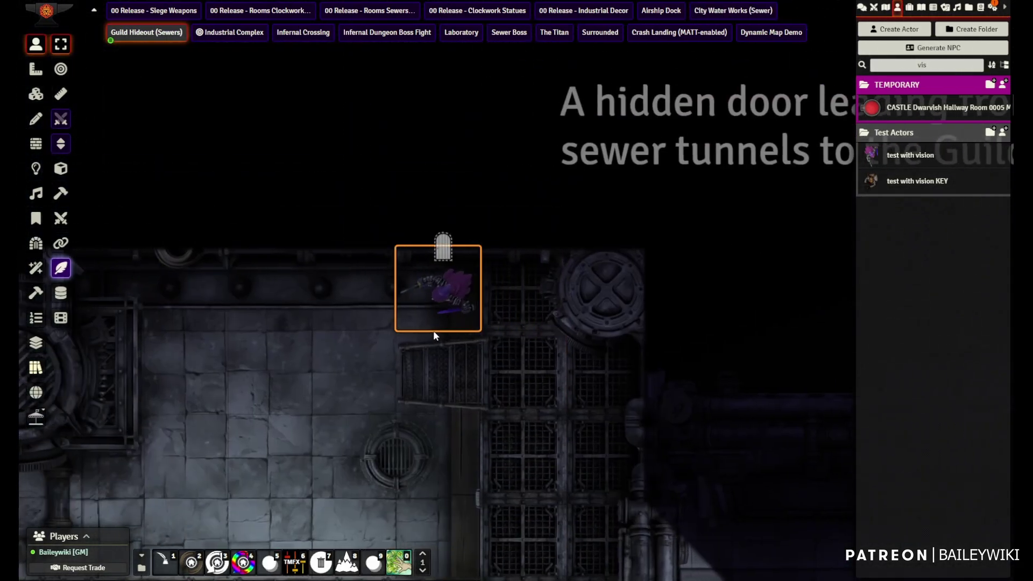
click(443, 246)
key(Up)
key(Up)
key(Up)
key(Up)
key(Up)
key(Up)
key(Up)
key(Up)
key(Up)
key(Up)
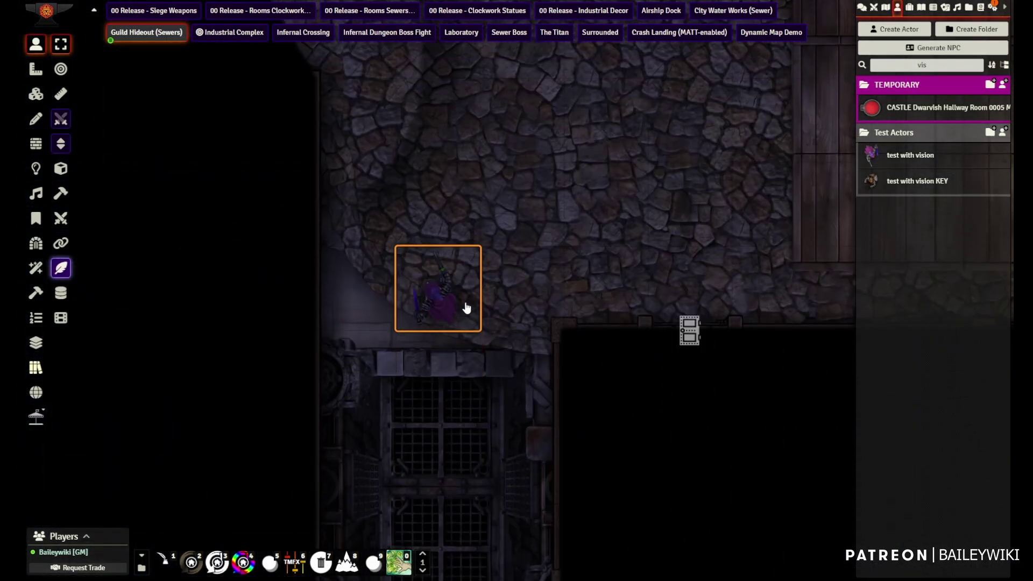
Open the nearest door in the cobbled area's south wall and send the token towards the room beyond and back
scroll(567, 295, down, 8)
key(Right)
key(Right)
key(Right)
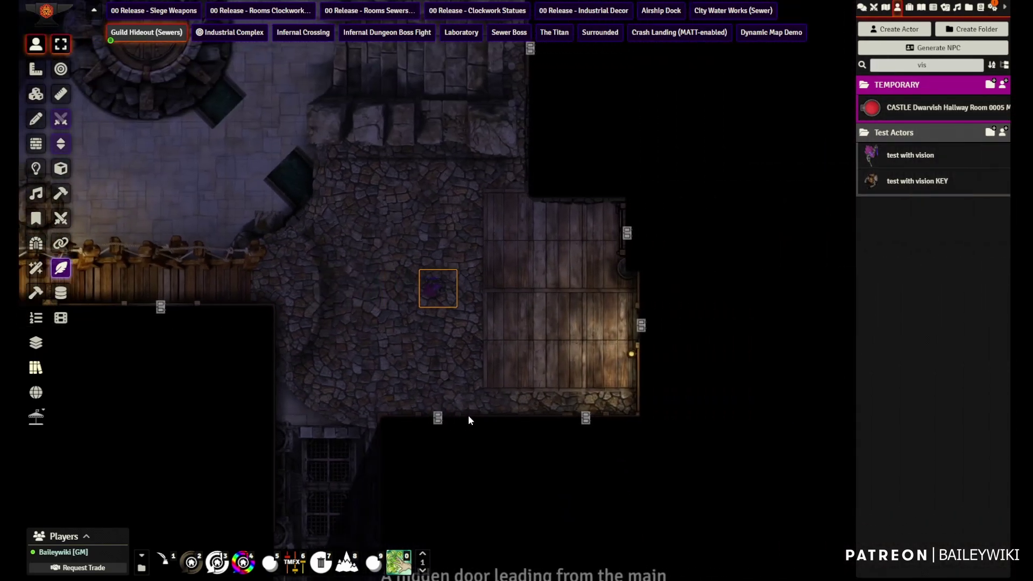
click(438, 418)
key(Down)
key(Down)
key(Down)
key(Up)
key(Up)
key(Up)
Move the token across the wooden floor, open both stairway doors and lead it towards the fireplace room
key(Right)
key(Right)
key(Right)
key(Up)
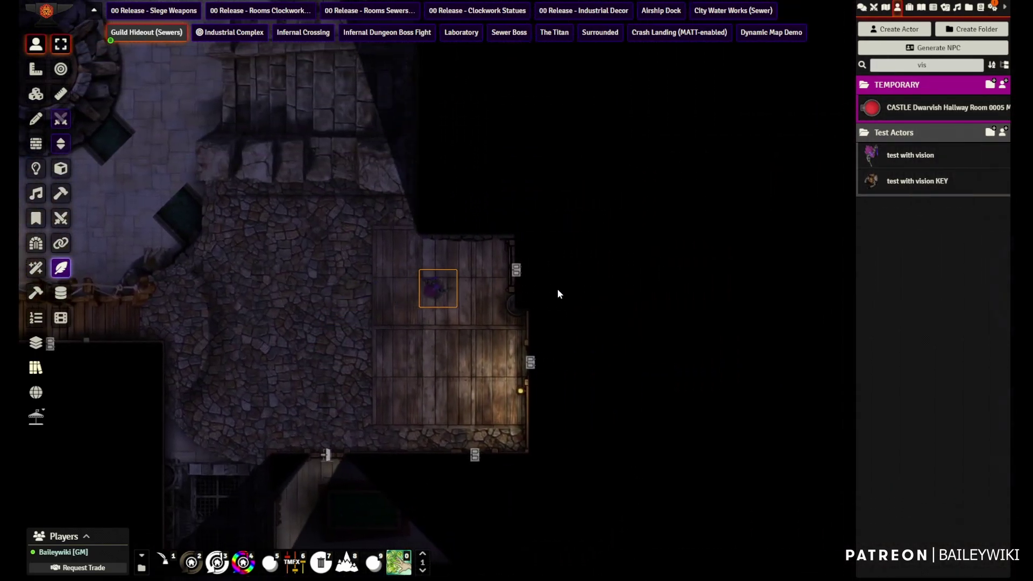
key(Right)
key(Up)
click(481, 307)
key(Right)
key(Right)
key(Right)
click(530, 307)
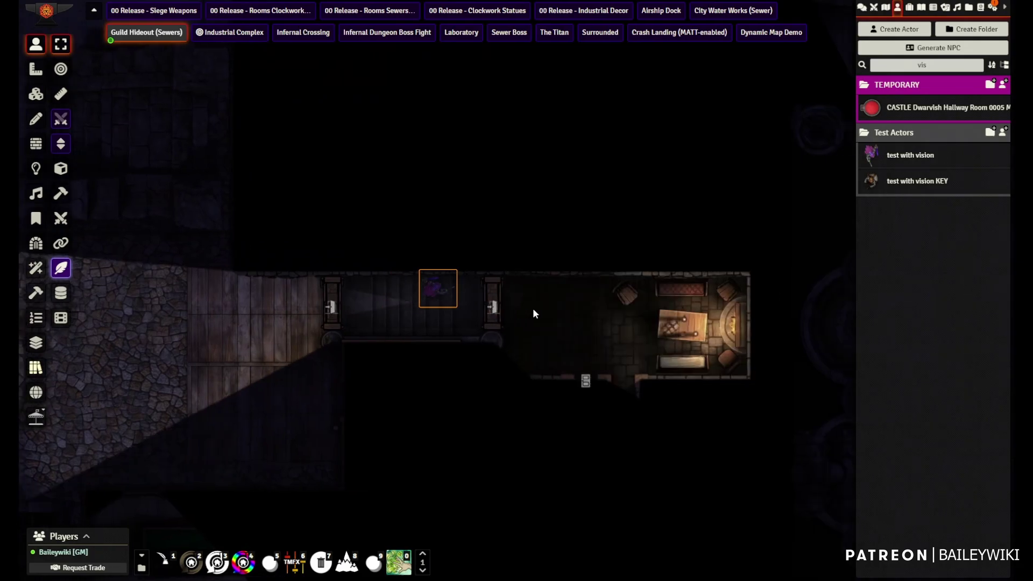
key(Right)
key(Right)
key(Up)
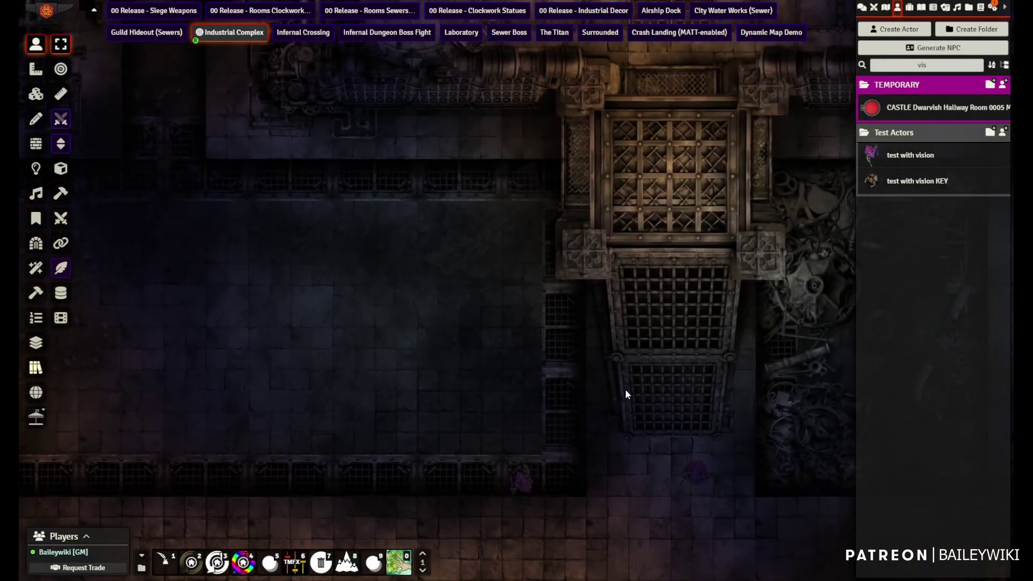
Cycle the lid of the green liquid vat in the Industrial Complex scene to the metal-framed ring variant
right_drag(626, 389, 130, 478)
right_drag(296, 431, 331, 280)
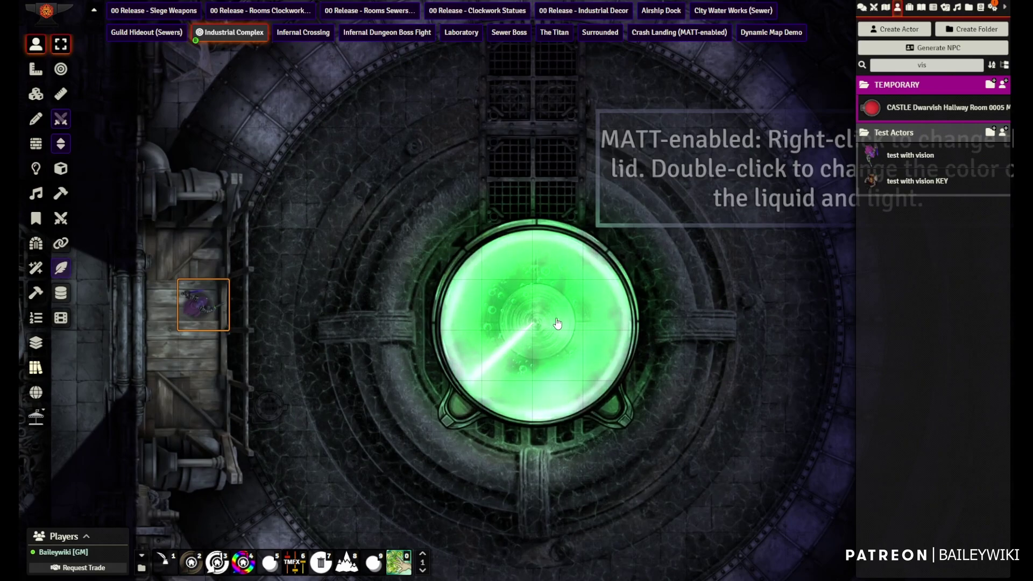
scroll(557, 322, down, 2)
right_click(533, 321)
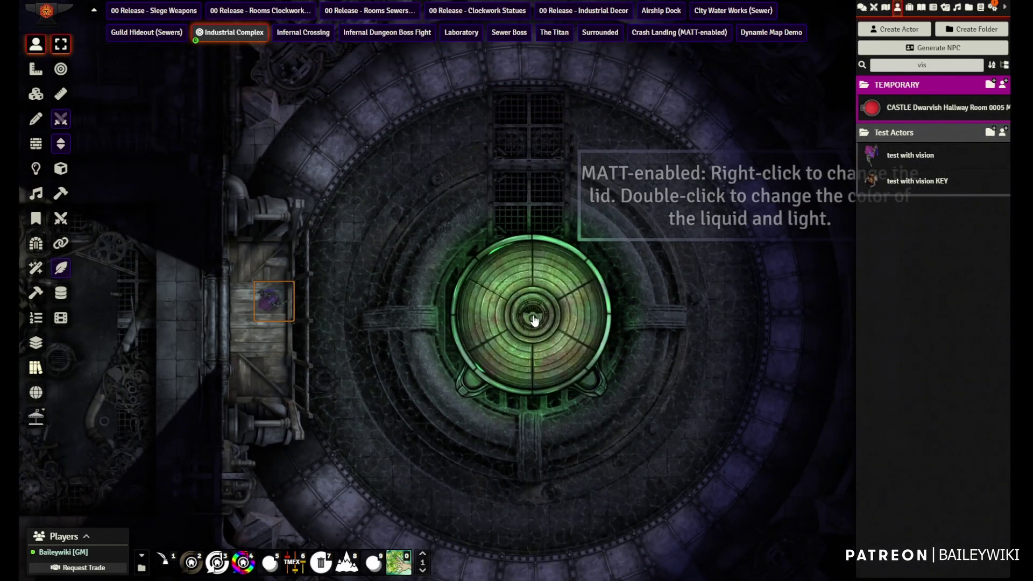
right_click(536, 322)
right_click(537, 320)
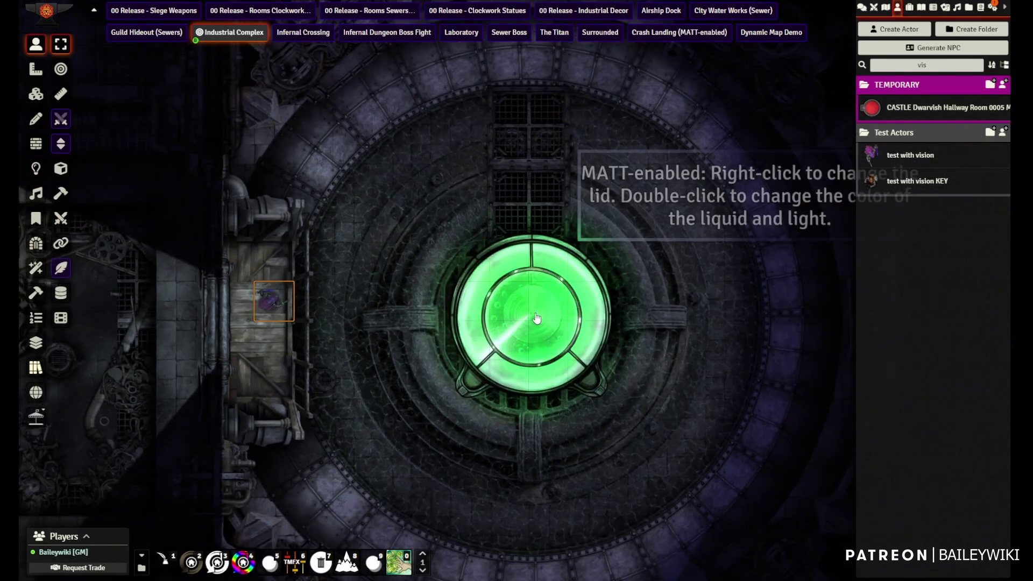
Change the colour of the vat's liquid and light to red
double_click(536, 318)
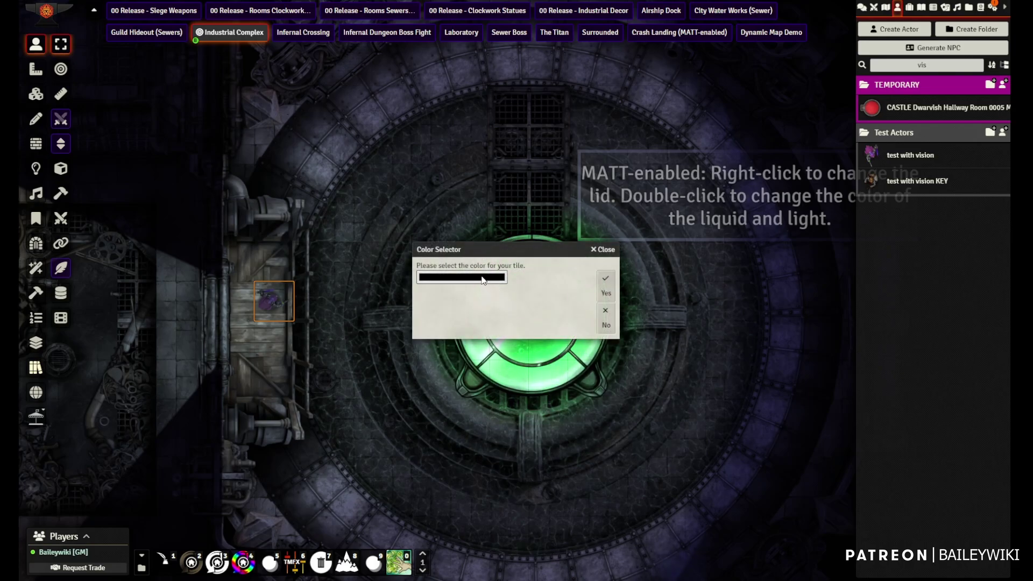
click(528, 289)
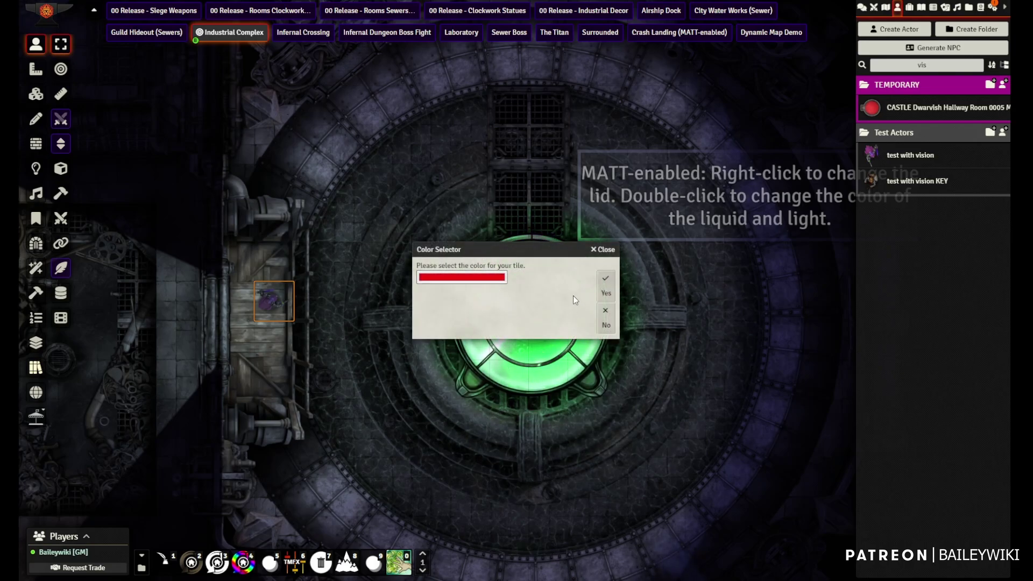
click(611, 288)
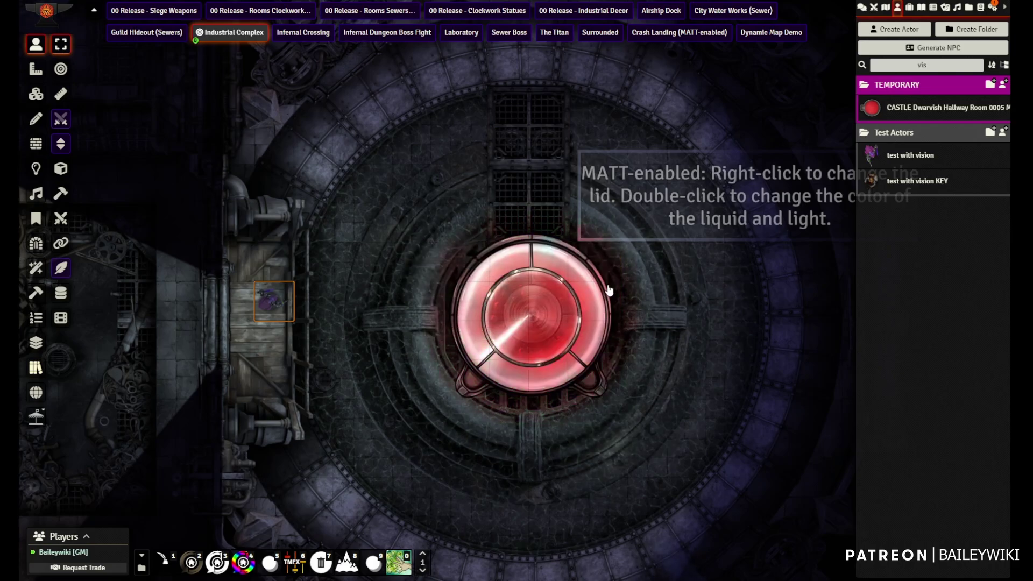
double_click(532, 314)
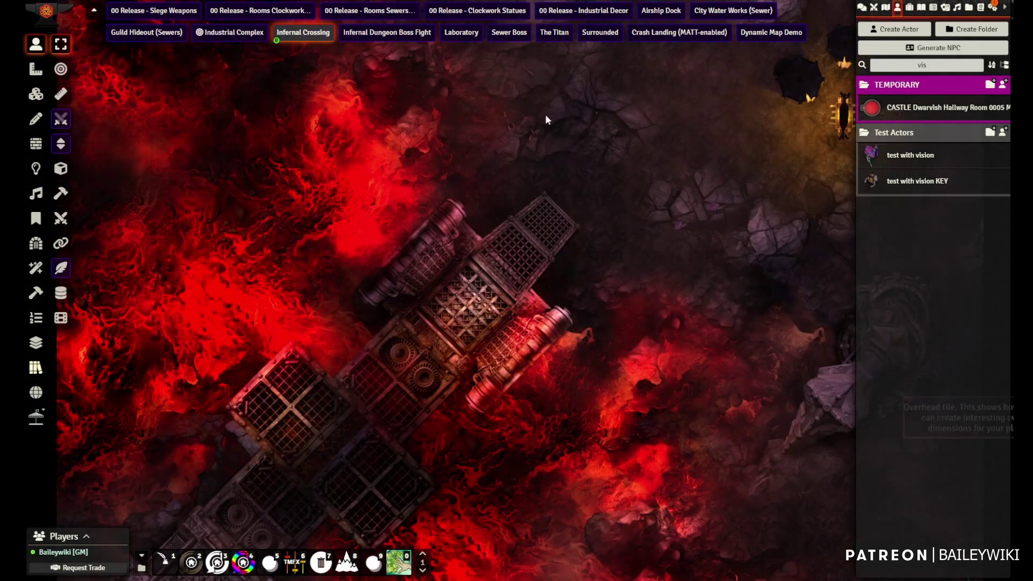
Place the test with vision actor near the campsite in the Infernal Crossing scene and move it west, away from the tents
right_drag(545, 114, 428, 277)
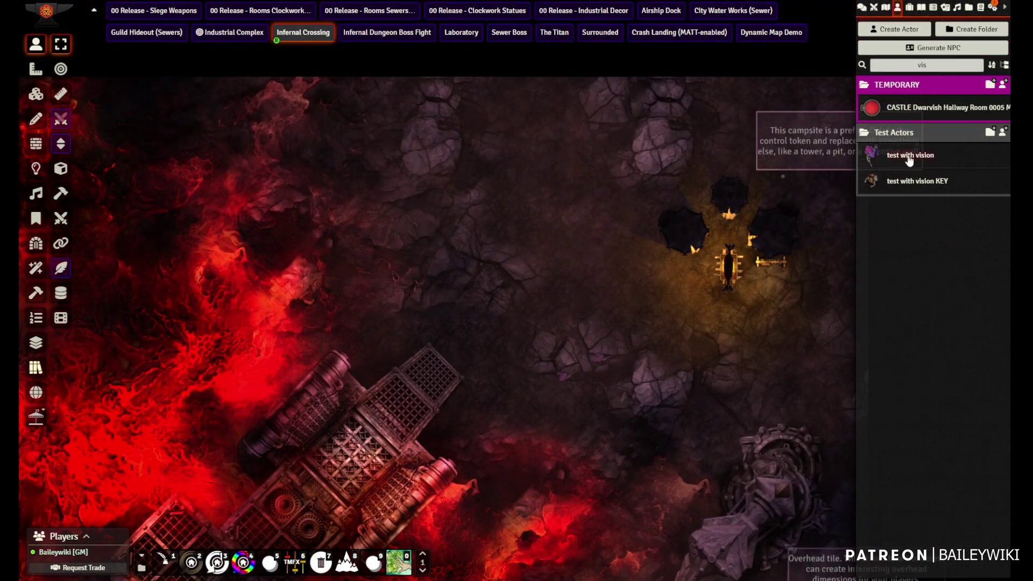
click(601, 255)
scroll(695, 266, up, 10)
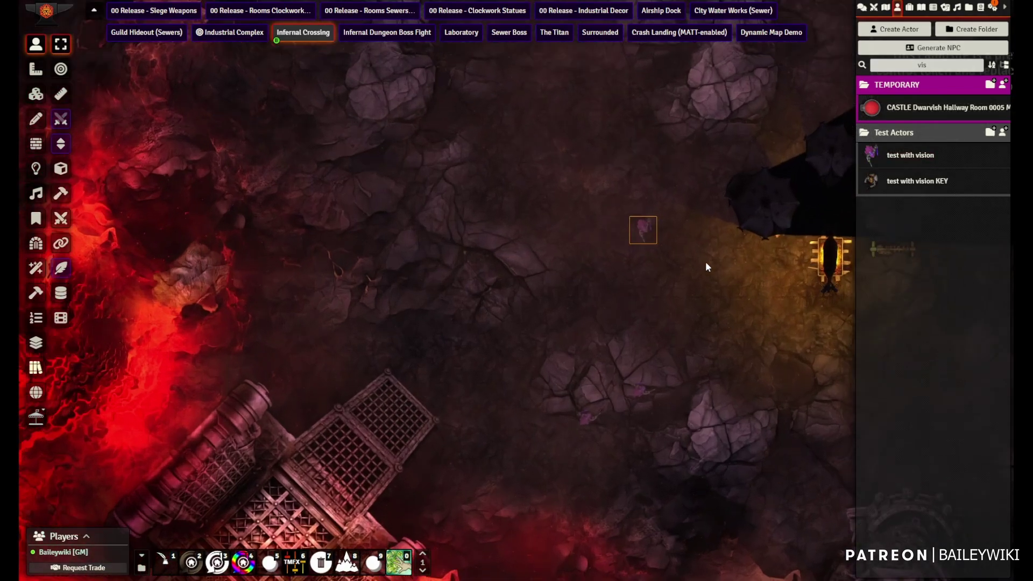
key(Up)
key(Left)
key(Left)
key(Left)
key(Left)
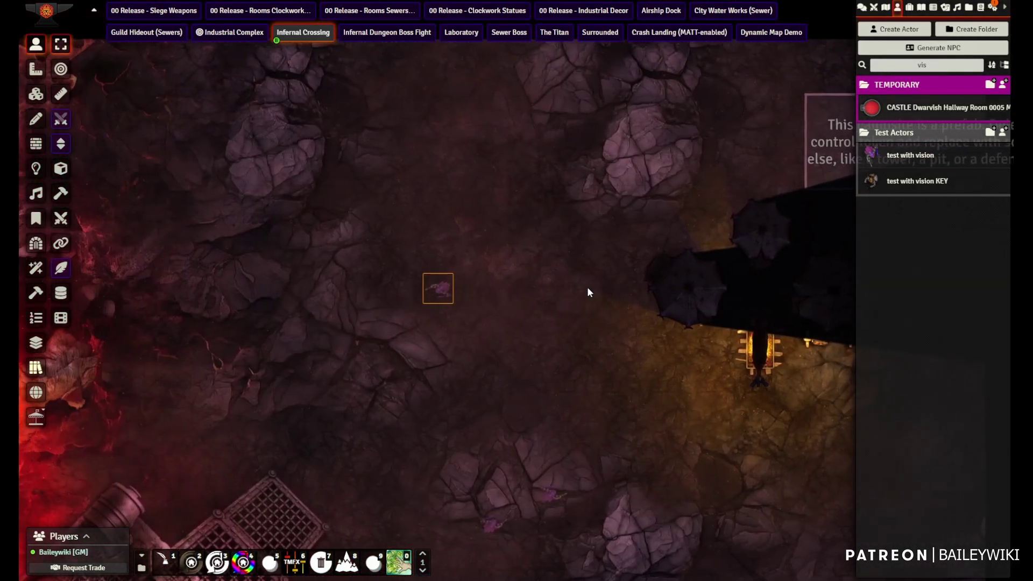
Move the token south-west across the rocky ground to the end of the metal bridge over the lava
key(Down)
key(Down)
key(Down)
key(Down)
key(Down)
key(Down)
key(Left)
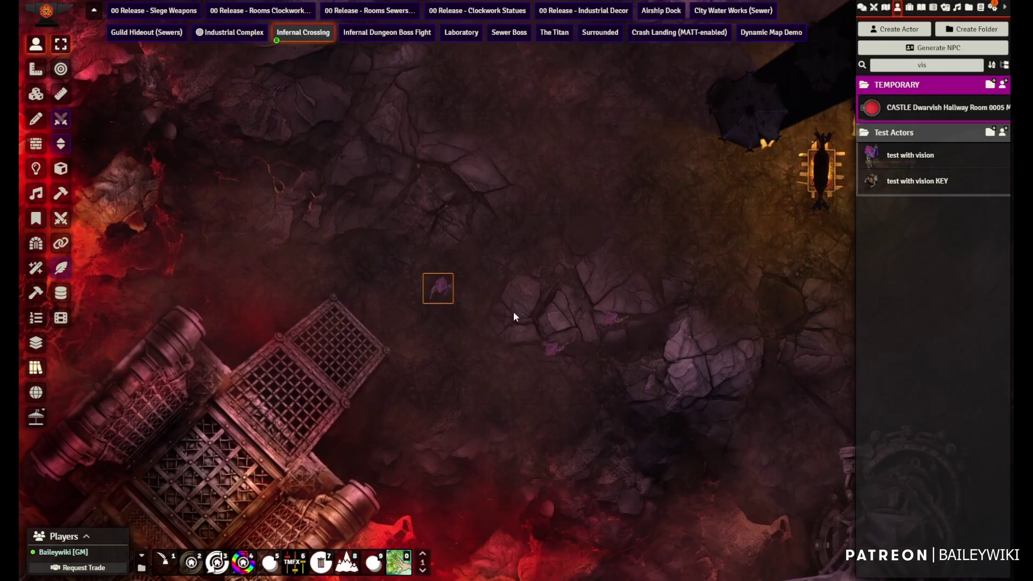
key(Left)
key(Left)
key(Left)
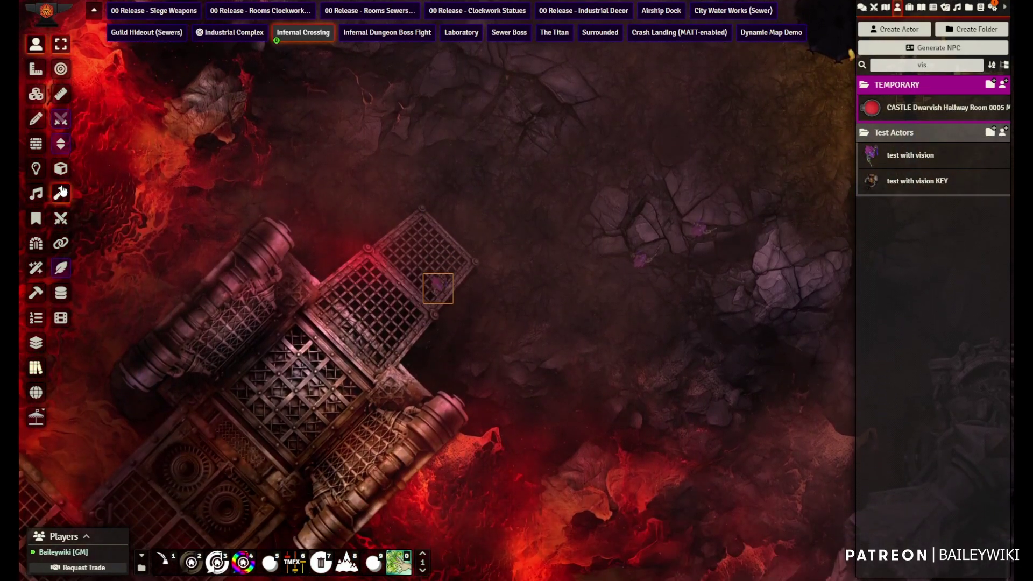
Open the Infernal Dungeon Boss Fight scene and examine the central hall and the collapsed eastern passage
click(387, 32)
scroll(522, 247, up, 2)
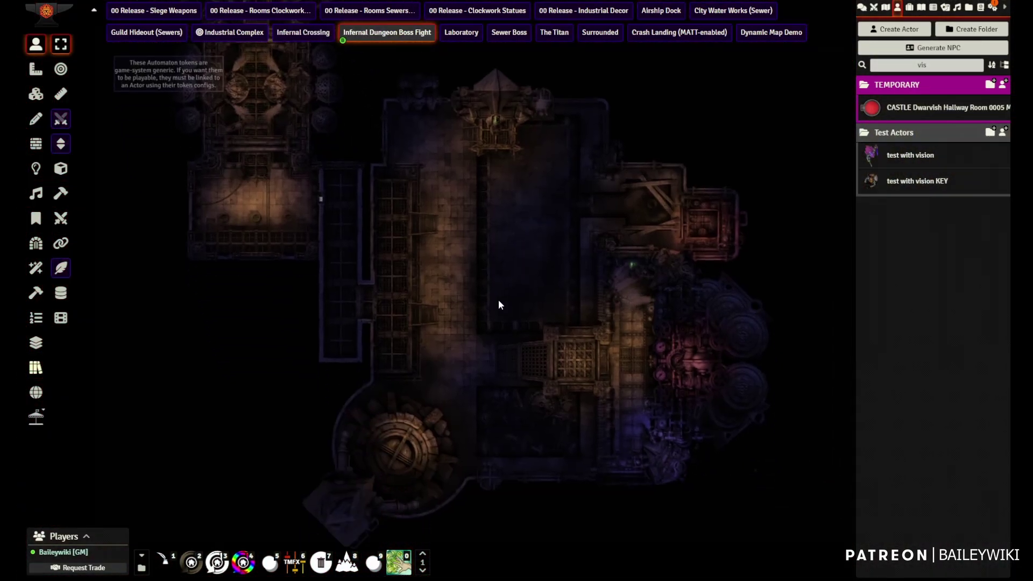
scroll(498, 300, up, 3)
scroll(500, 301, up, 2)
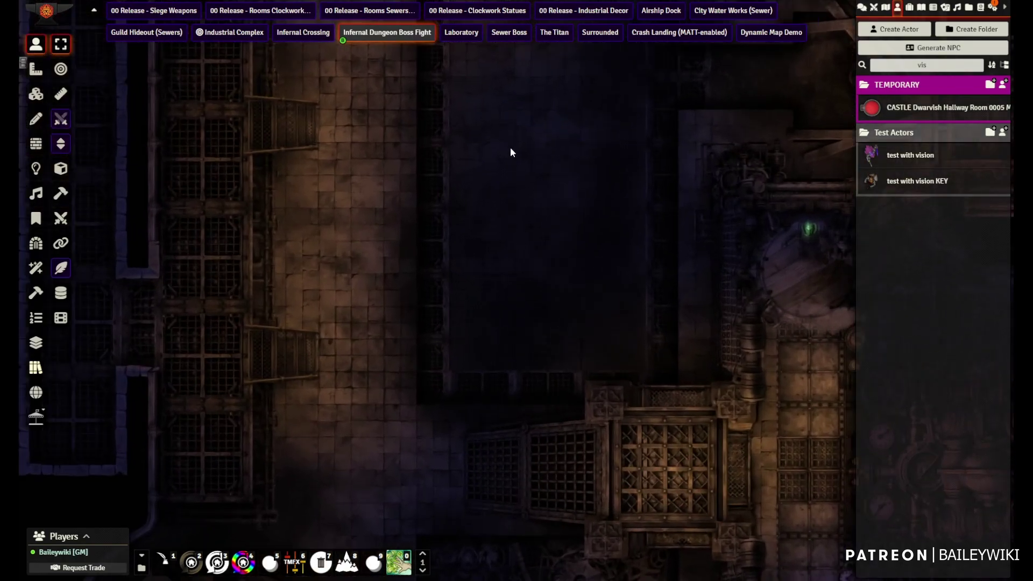
right_drag(510, 152, 441, 304)
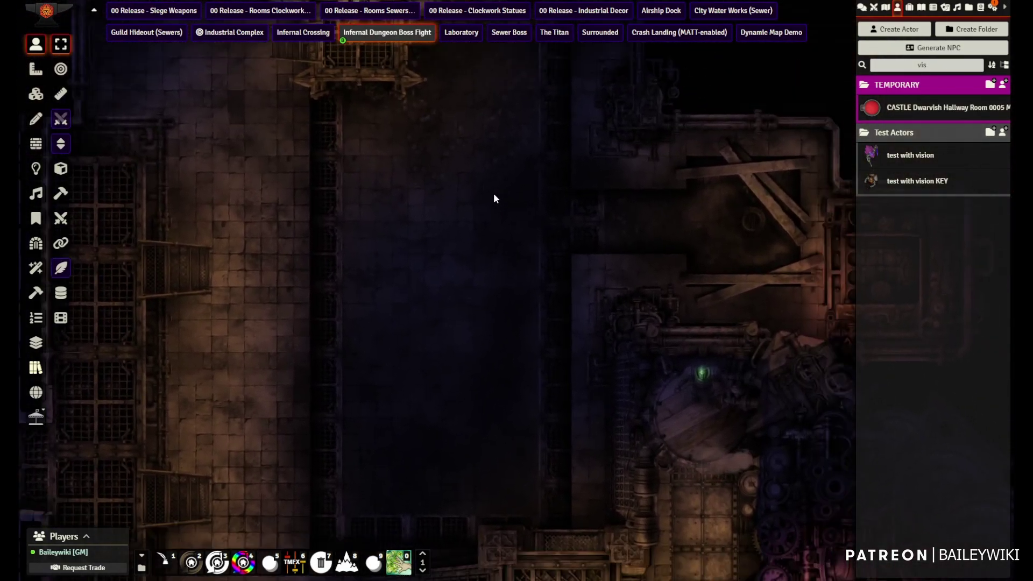
right_drag(710, 425, 529, 354)
Reposition the green-lit automaton token on the round wooden platform beside the machinery
scroll(525, 363, up, 7)
drag(534, 351, 527, 399)
key(Left)
key(Up)
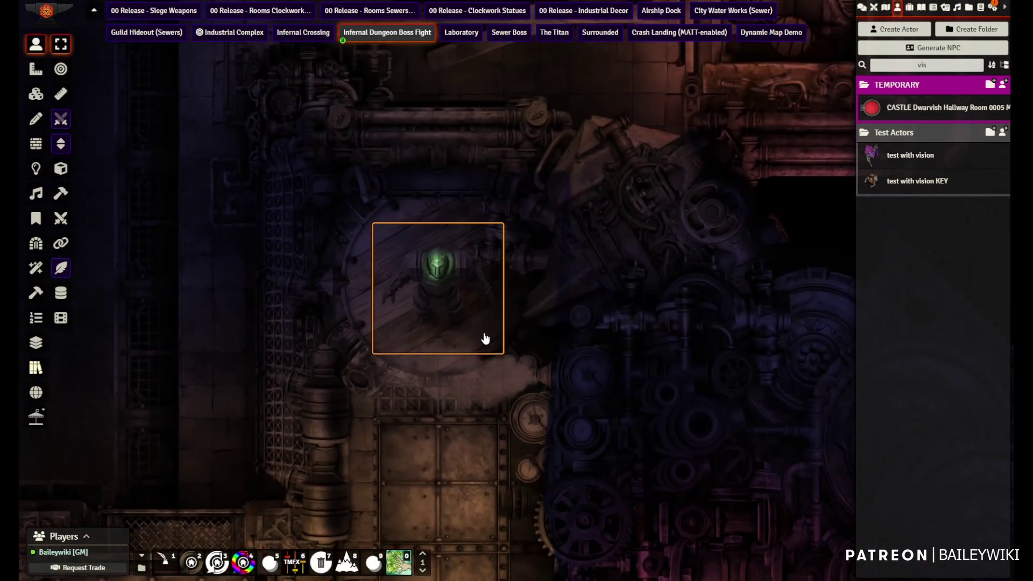
Examine the automaton on the raised grated platform, the steam engines along the walkway and the star-shaped platform in the circular arena
right_drag(296, 196, 729, 543)
right_drag(396, 200, 650, 407)
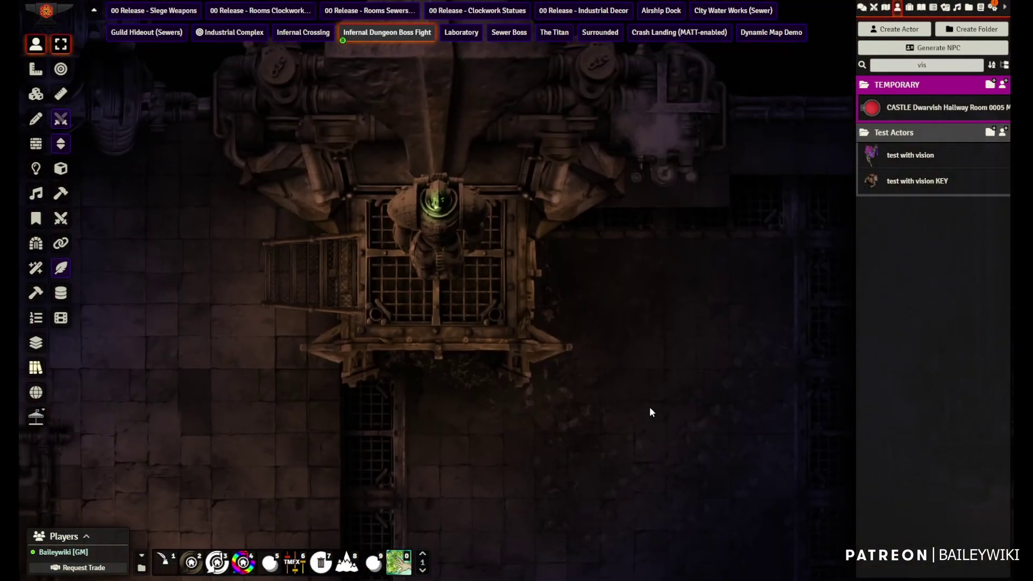
scroll(440, 231, down, 10)
right_drag(245, 228, 829, 319)
scroll(557, 243, up, 8)
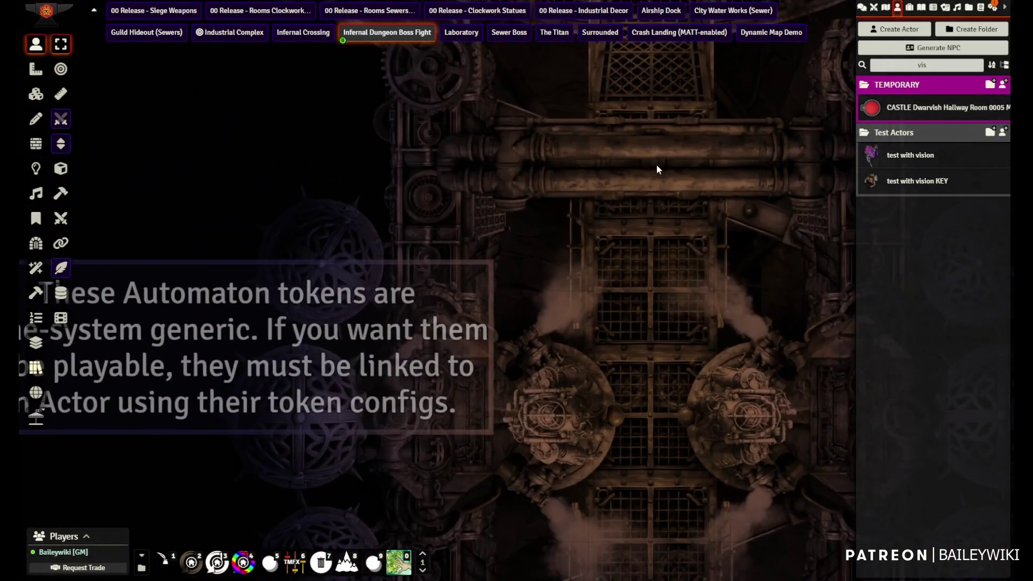
mouse_move(657, 170)
right_down()
mouse_move(604, 203)
mouse_move(604, 484)
right_up()
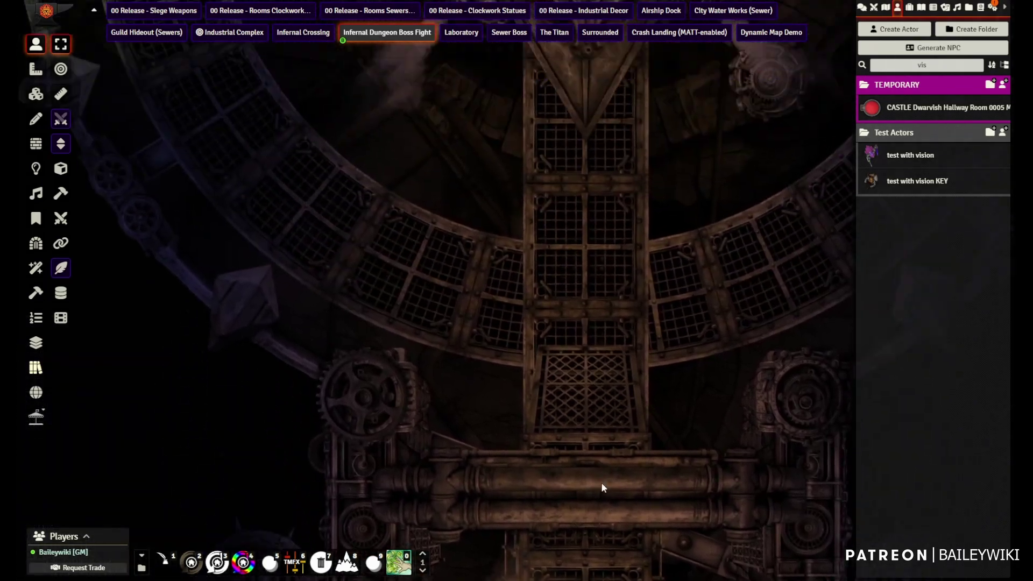
right_drag(590, 249, 562, 483)
scroll(576, 359, down, 4)
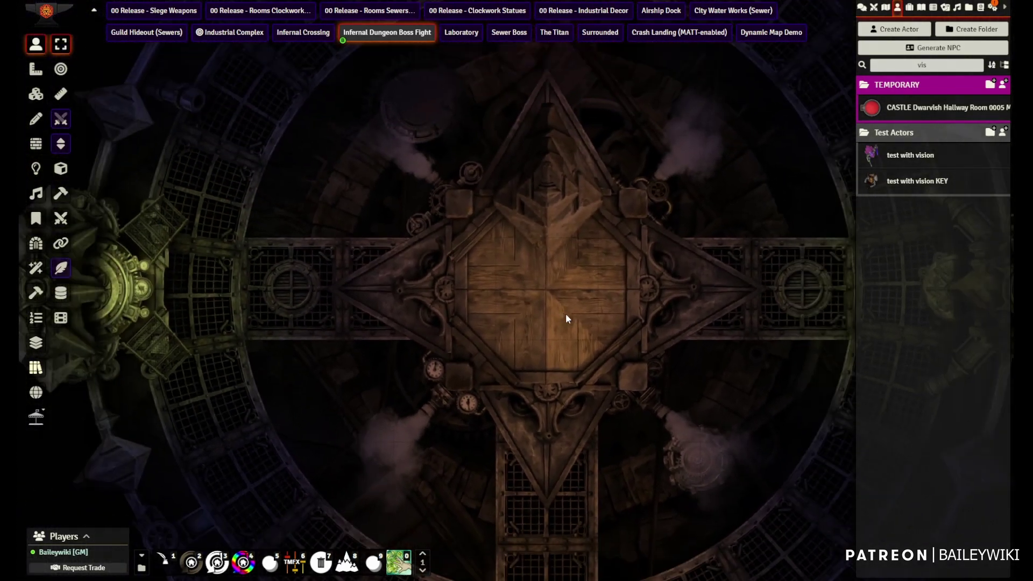
scroll(549, 244, down, 1)
right_drag(548, 242, 536, 358)
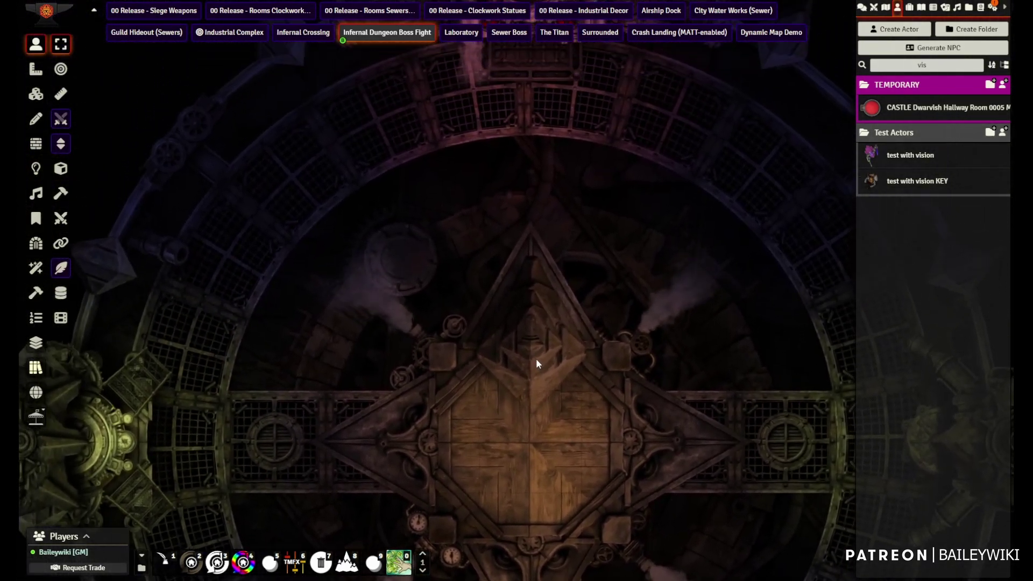
Open an automaton's token configuration and review its Represented Actor and appearance settings
double_click(502, 246)
click(544, 291)
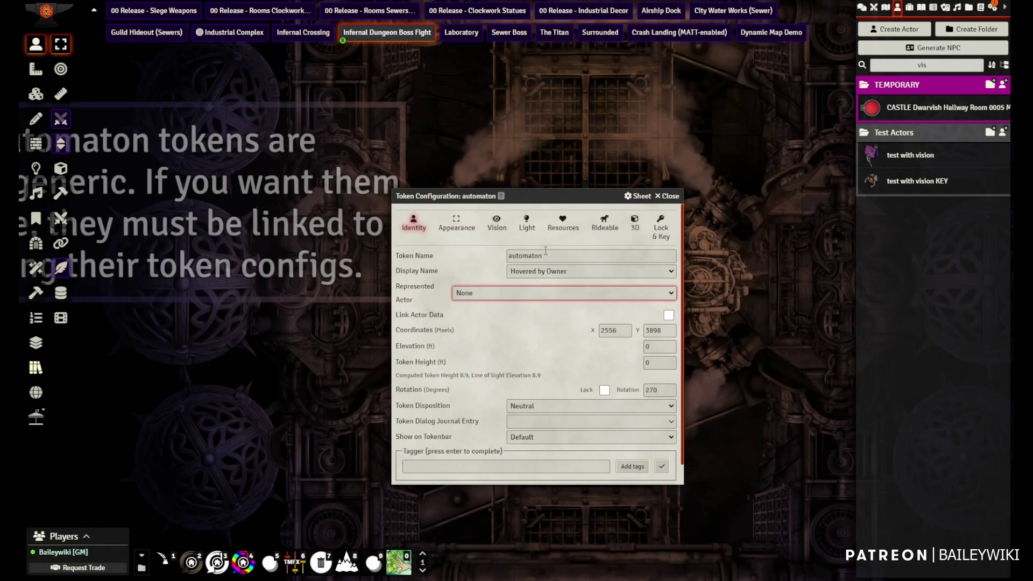
click(468, 229)
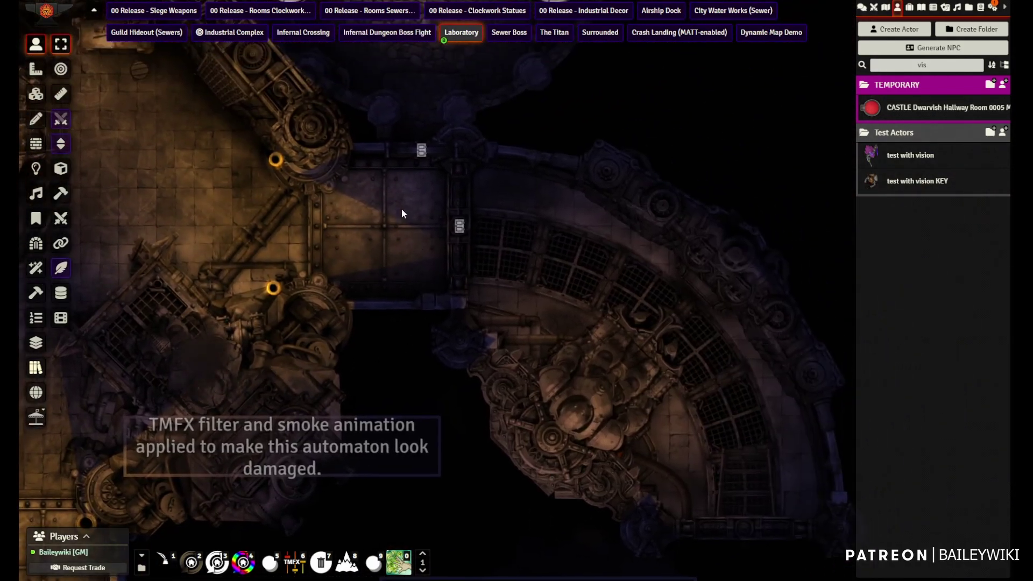
Examine the Laboratory scene's cobbled round chamber with glass vats and the adjoining metal-floored junction
right_drag(402, 210, 392, 377)
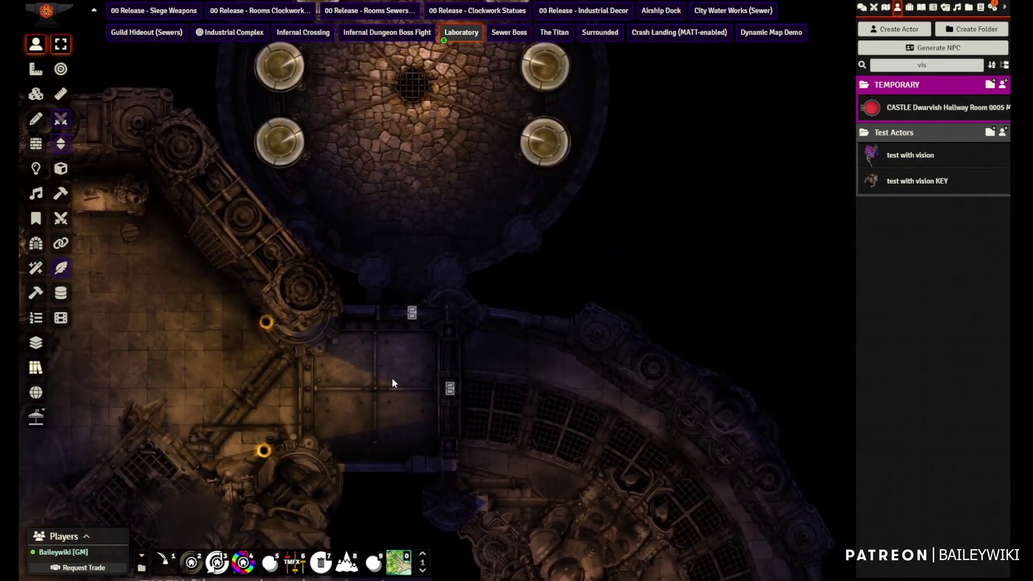
right_drag(364, 234, 389, 341)
scroll(383, 272, up, 6)
right_drag(367, 253, 375, 302)
Move the token east along the Laboratory catwalk and examine the blurred chasm beneath it
key(Right)
key(Right)
key(Right)
key(Right)
key(Right)
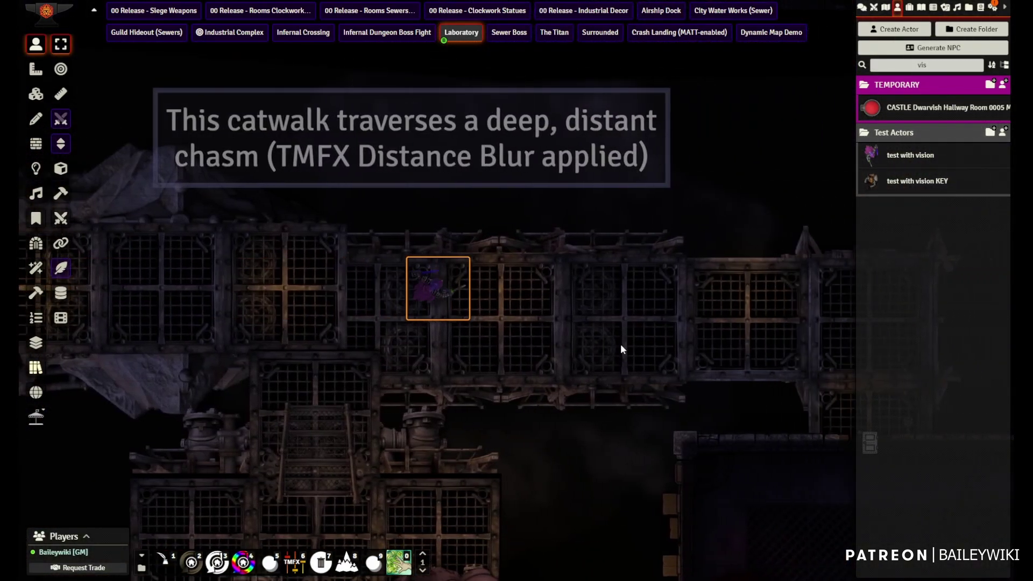
right_drag(631, 327, 620, 236)
scroll(542, 390, up, 6)
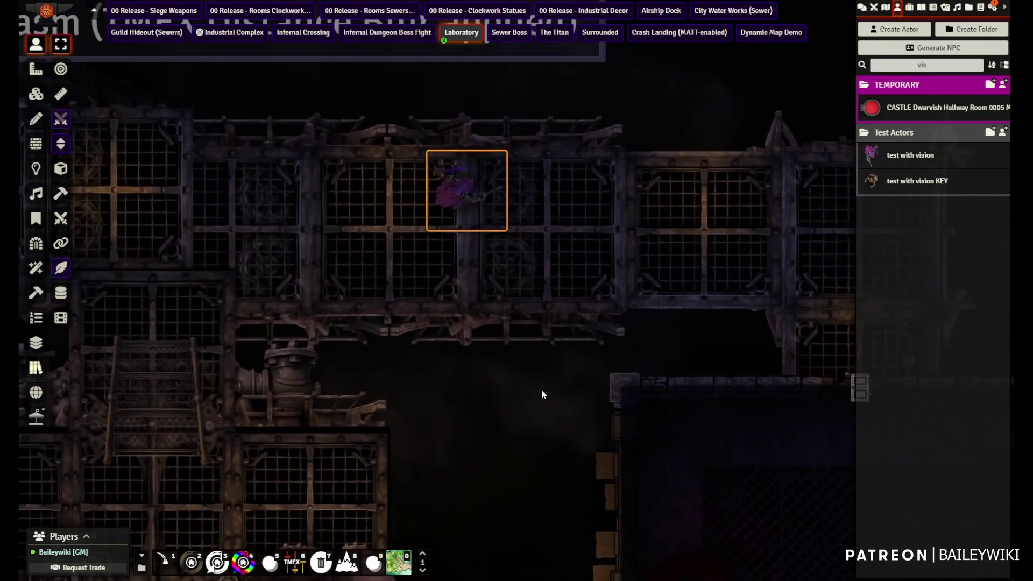
Examine the Sewer Boss scene from its suggested entrance along the hallway to the plank platform at the circular boss chamber
key(Down)
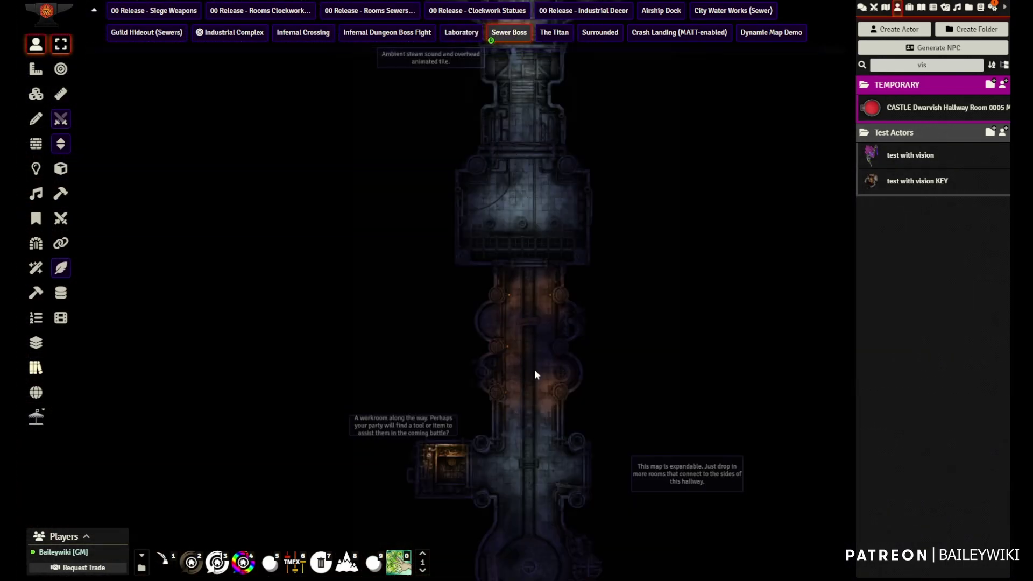
scroll(528, 360, up, 2)
right_drag(529, 360, 573, 248)
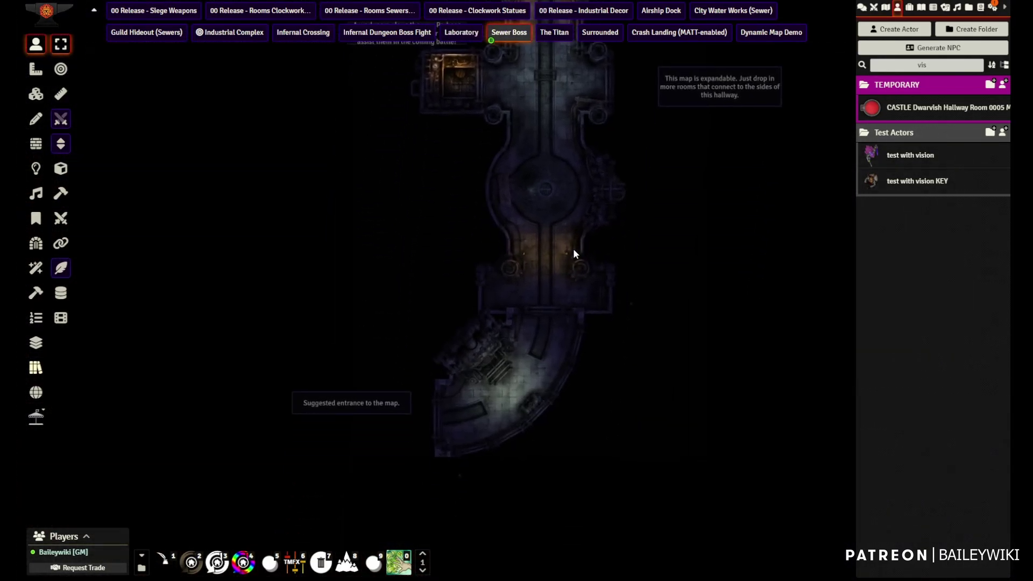
scroll(573, 247, up, 7)
right_drag(581, 153, 579, 397)
scroll(576, 380, up, 15)
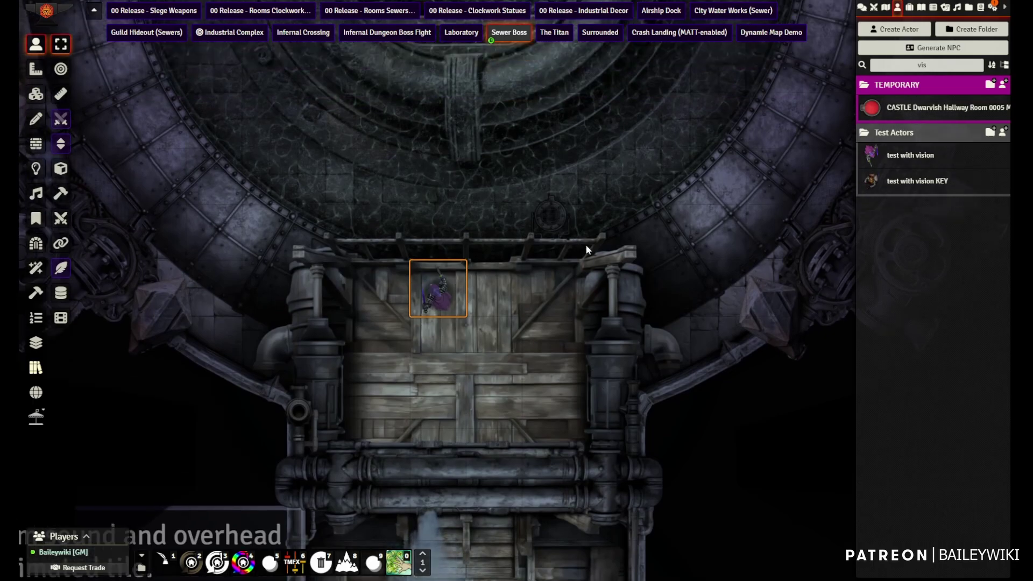
right_drag(586, 249, 612, 452)
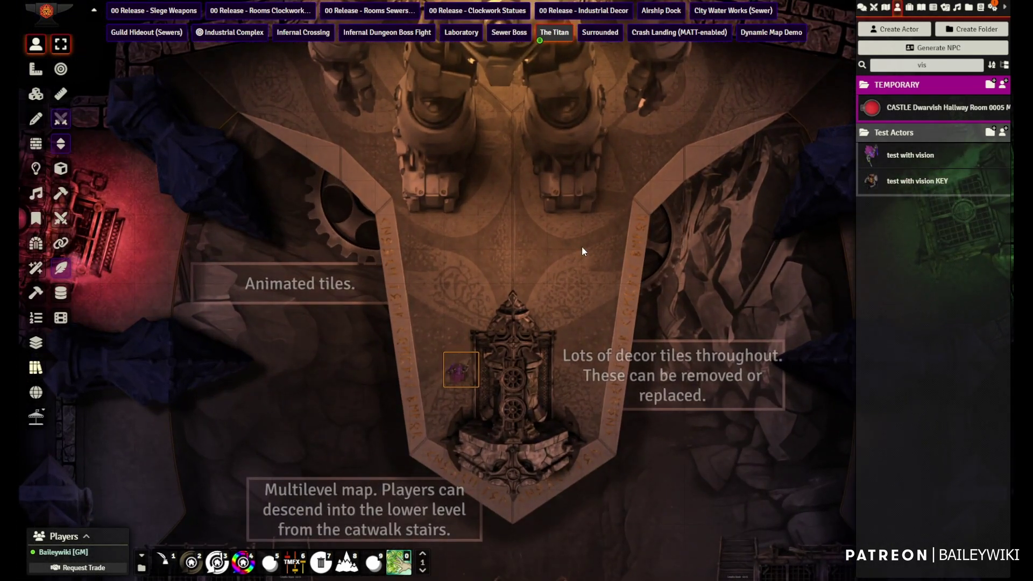
Move the token north in The Titan scene from beside the ornate monument to the colossus's feet
key(w)
key(w)
key(w)
key(w)
key(w)
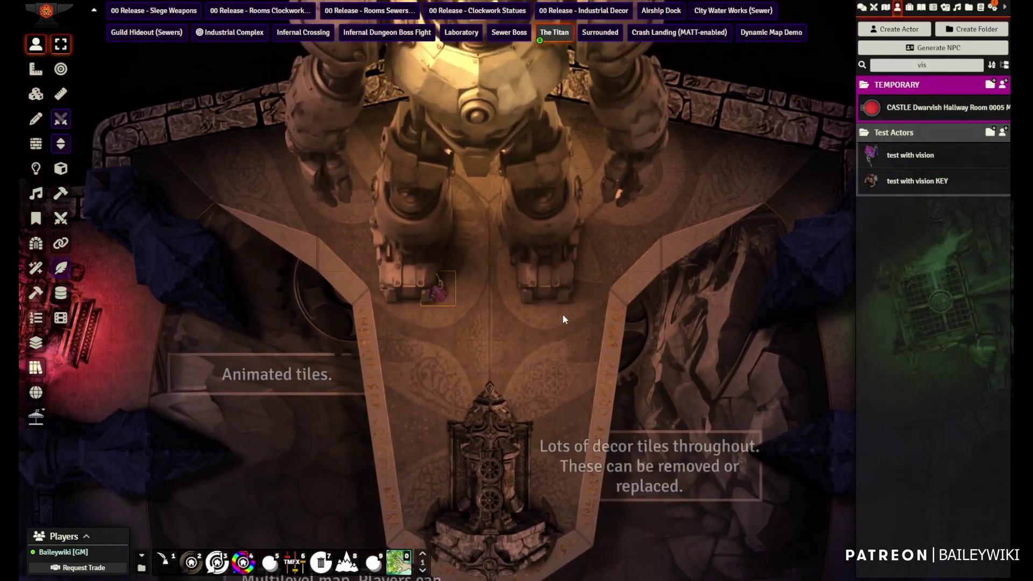
key(w)
key(d)
key(w)
Examine the Titan token up close with the small token standing between its legs
right_drag(557, 284, 590, 327)
click(471, 261)
key(w)
key(s)
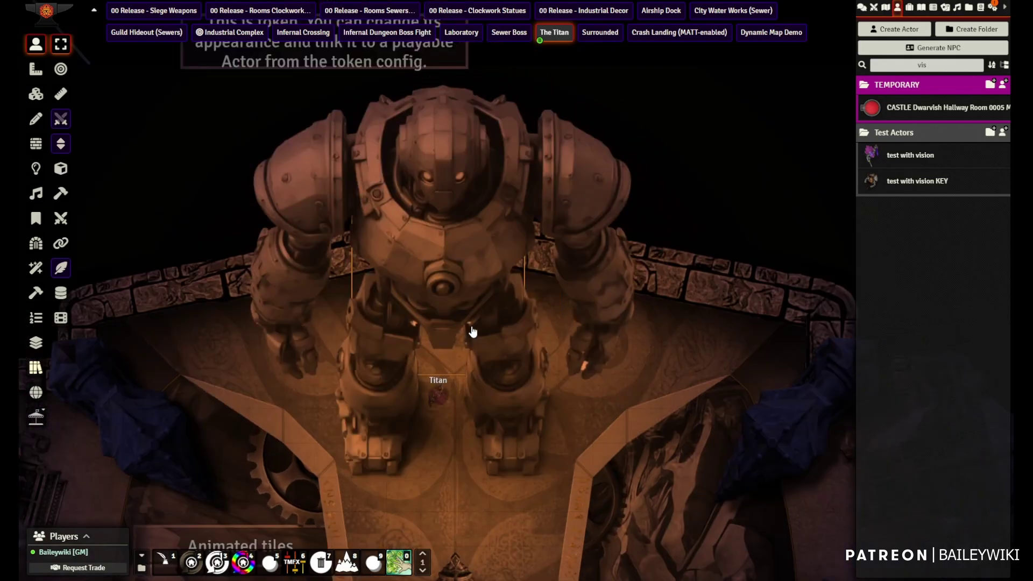
key(d)
key(s)
key(a)
key(w)
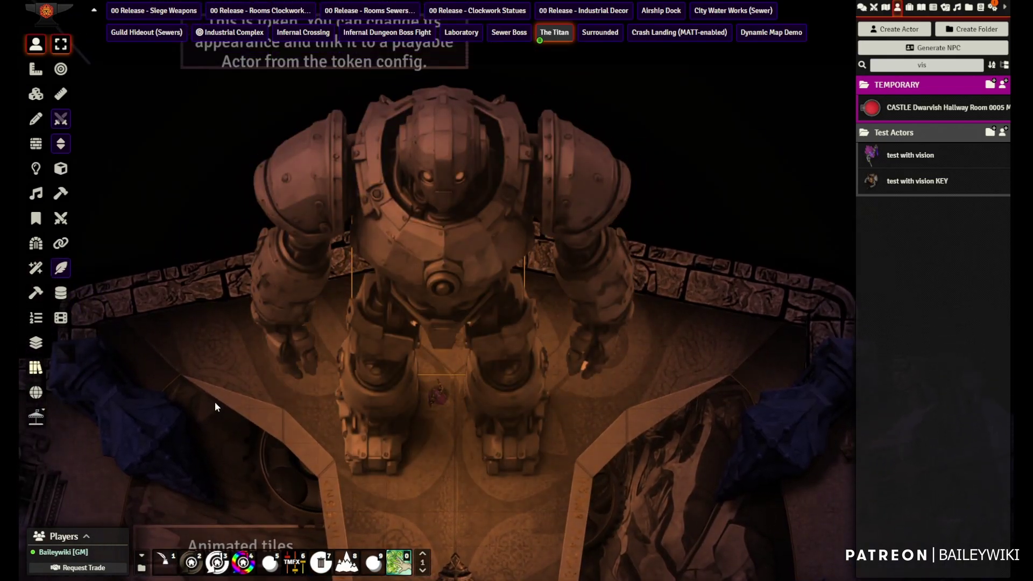
Move the token from between the Titan's legs south to beside the ornate monument on the platform
right_drag(215, 407, 544, 223)
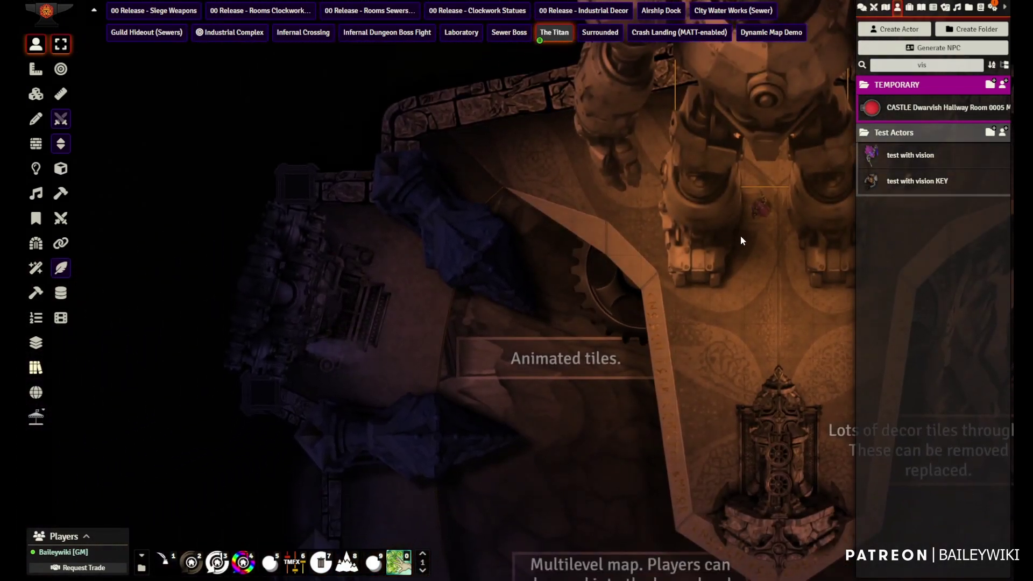
click(768, 214)
drag(767, 213, 741, 349)
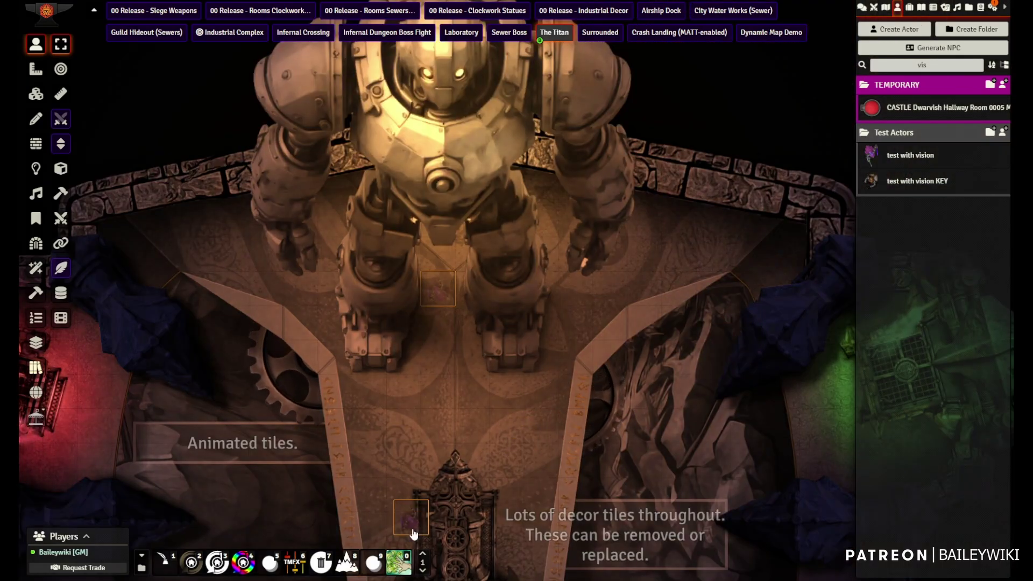
drag(413, 531, 440, 561)
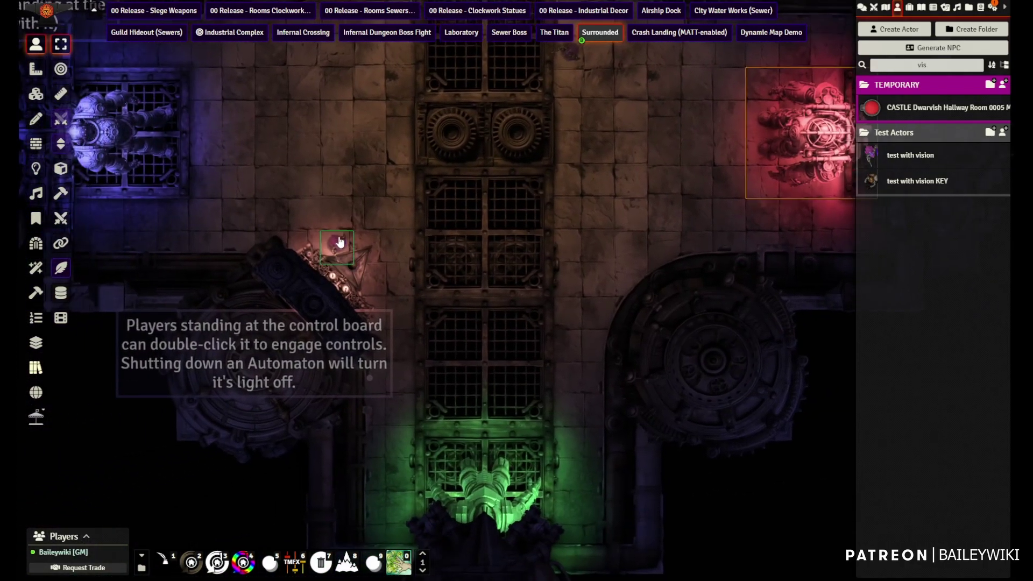
Use the control board in the Surrounded scene to switch the blue automaton's light off and back on
click(340, 242)
double_click(334, 277)
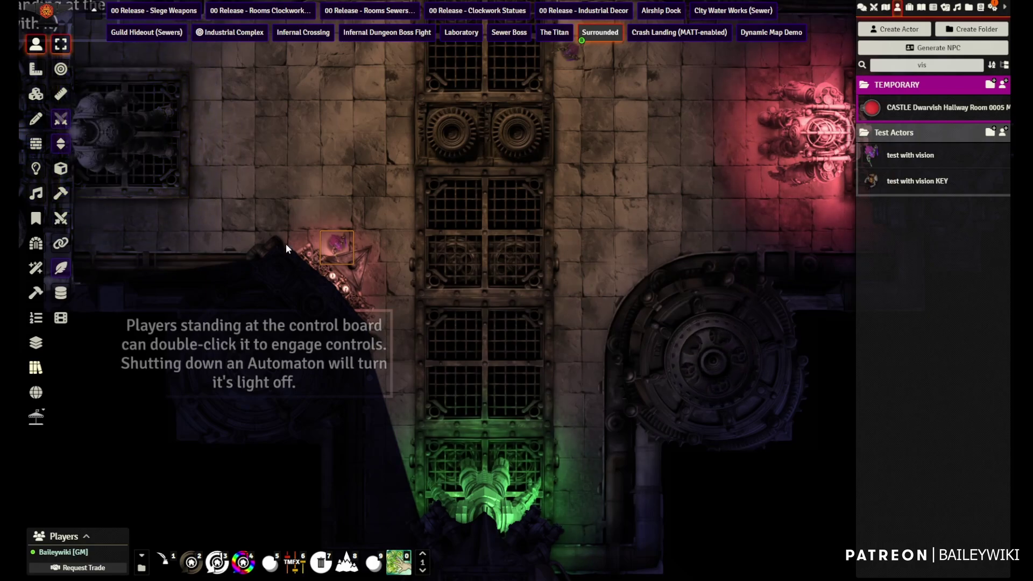
double_click(335, 279)
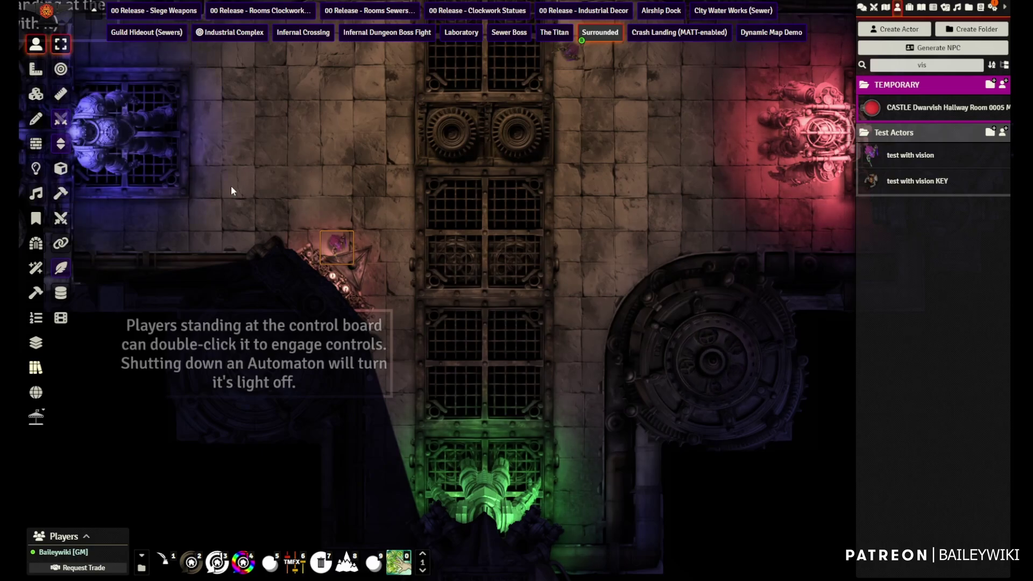
Move the token east from the control board onto the central grating and north past the paired gears
key(Right)
key(Right)
key(Right)
key(Right)
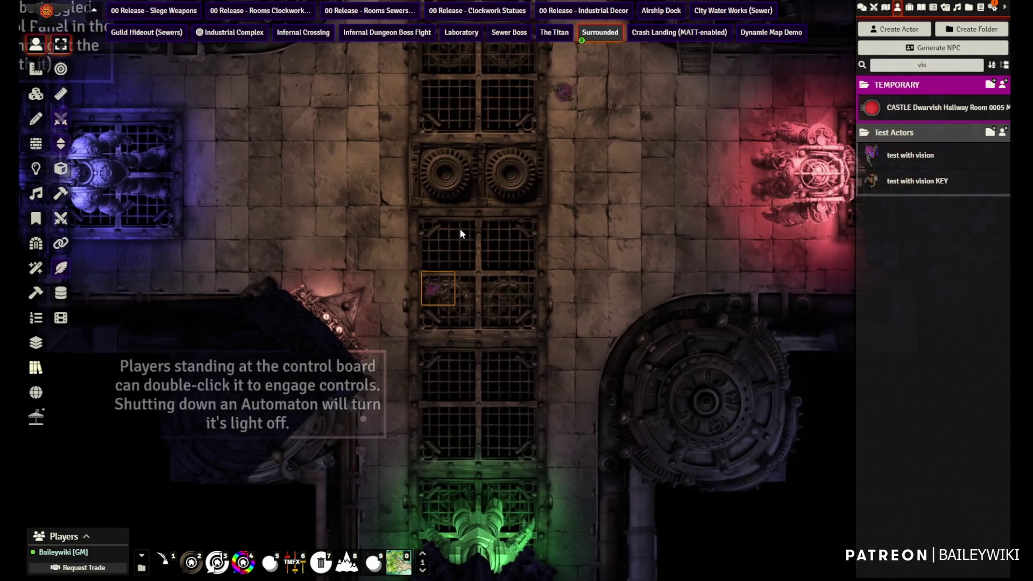
key(Up)
scroll(586, 240, down, 9)
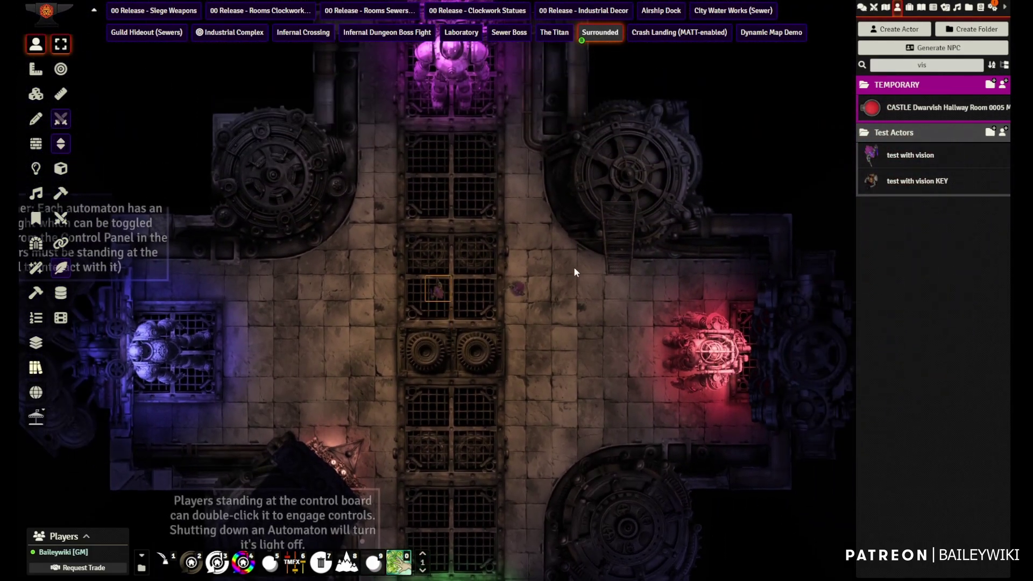
Delete both test tokens from the Surrounded scene
key(Delete)
click(520, 286)
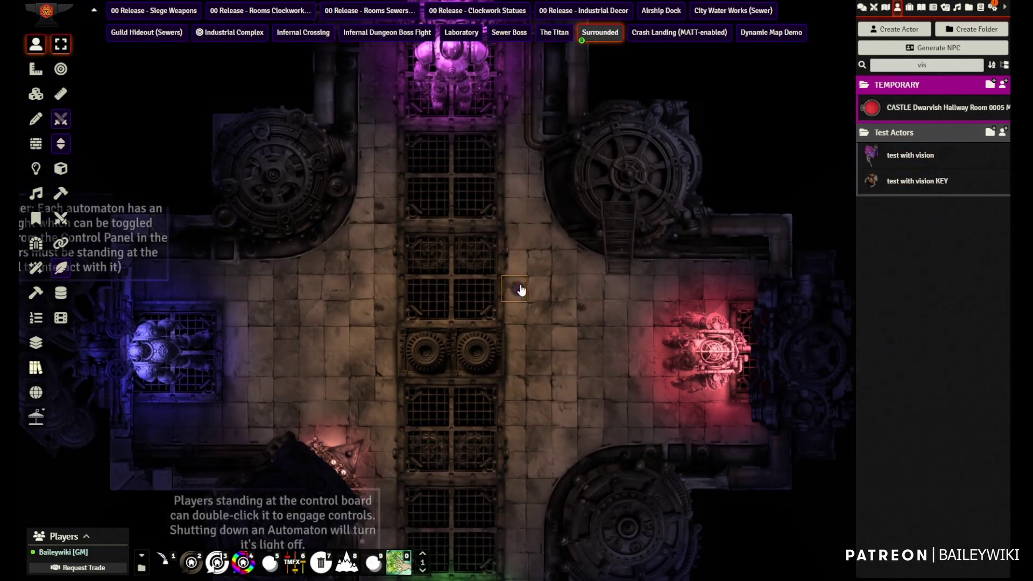
key(Delete)
Switch to the Crash Landing (MATT-enabled) scene and move the token north along the scorched trench
click(672, 32)
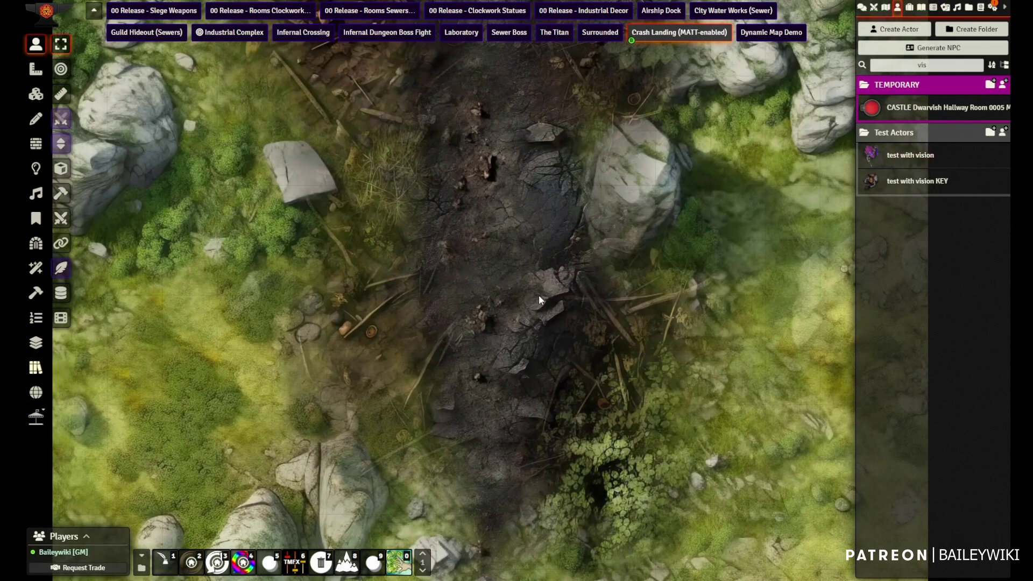
scroll(627, 268, up, 4)
key(Up)
key(Up)
key(Up)
key(Up)
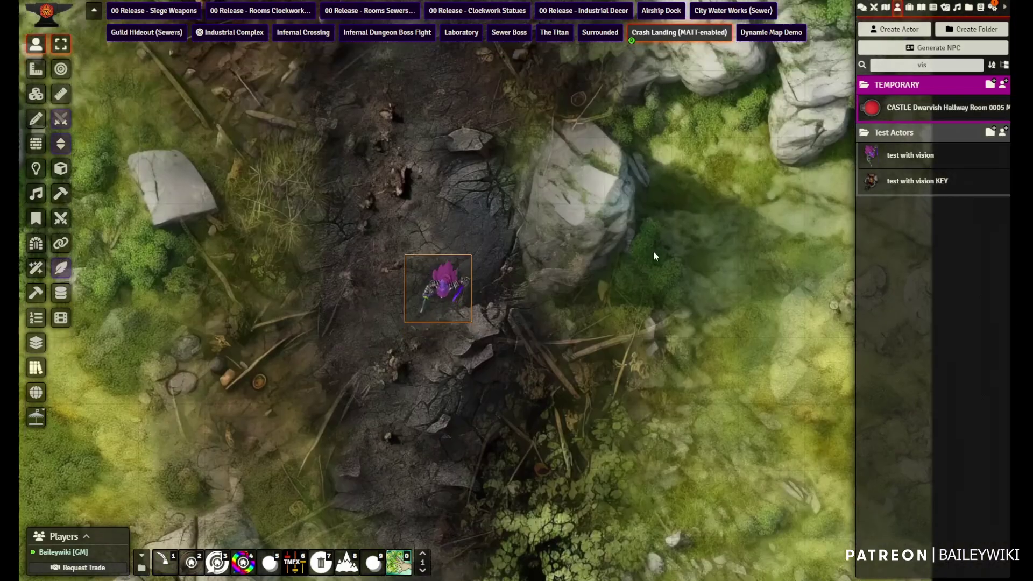
scroll(604, 249, down, 6)
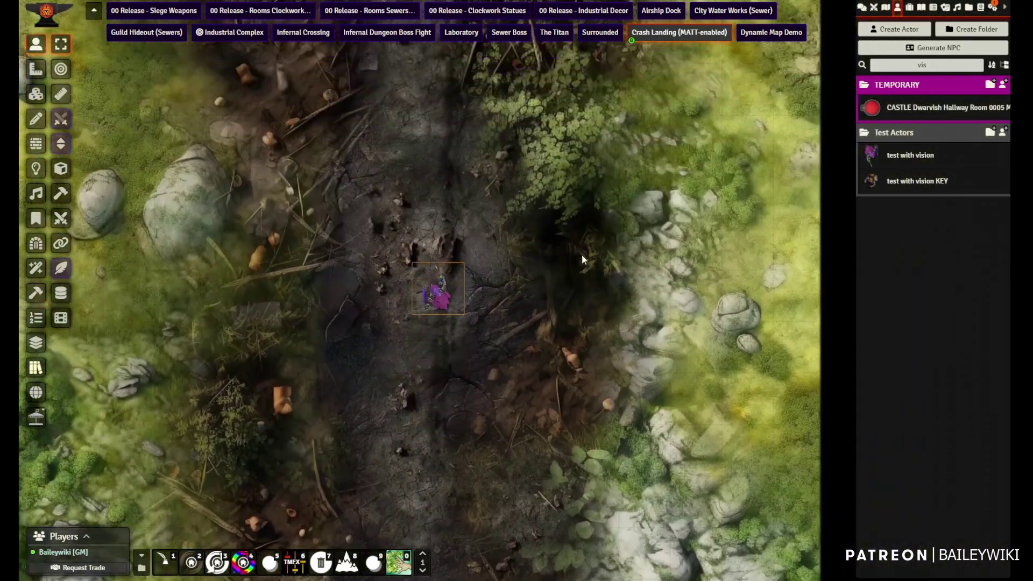
scroll(547, 266, down, 4)
key(Up)
key(Up)
key(Up)
key(Up)
key(Up)
key(Up)
key(Up)
key(Up)
key(Up)
key(Up)
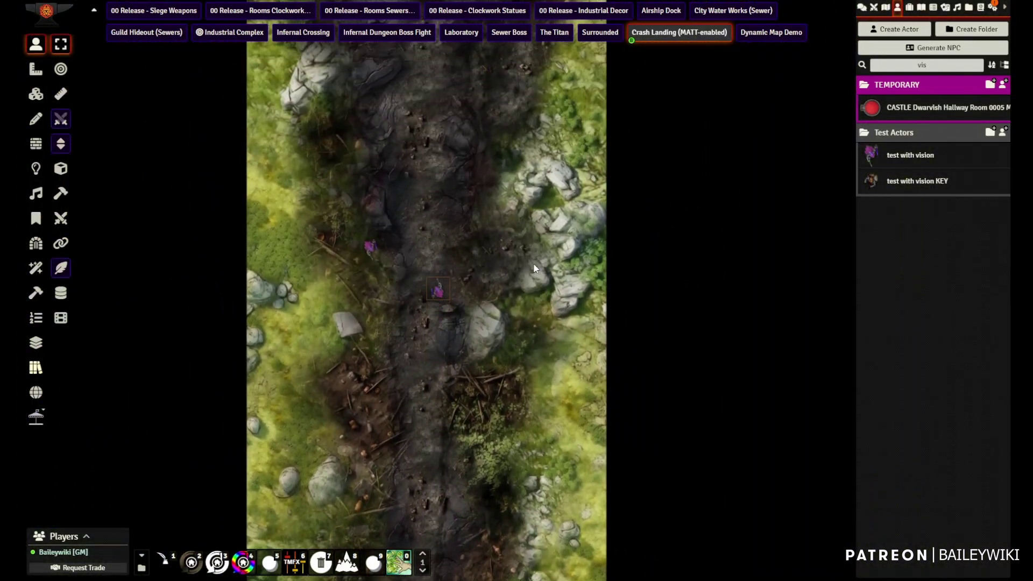
Move the token further north up the trench and into the glowing red impact crater
scroll(524, 267, up, 2)
key(Up)
key(Up)
key(Up)
key(Up)
key(Up)
key(Up)
key(Up)
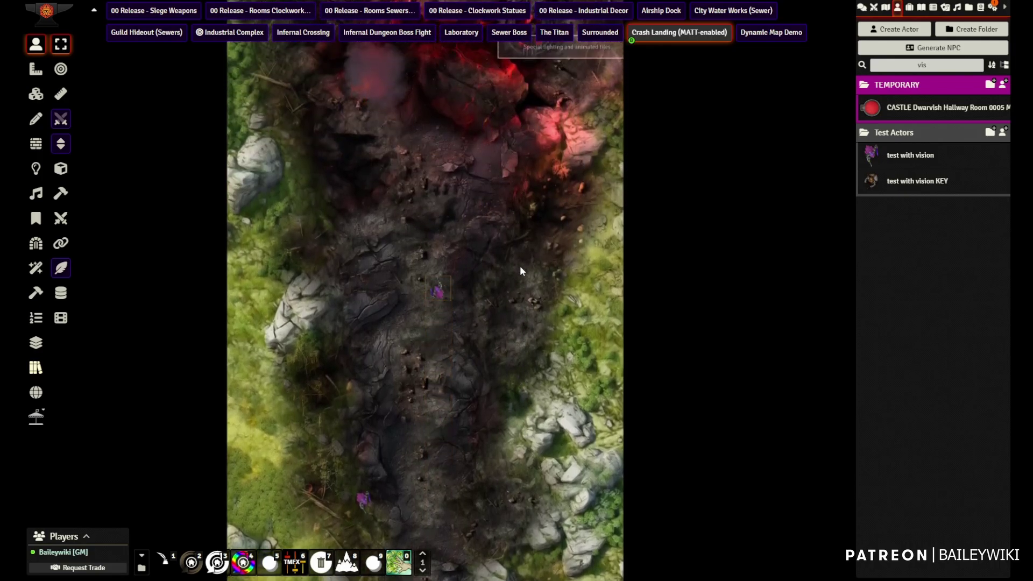
key(Up)
key(Up)
key(Up)
scroll(513, 250, up, 3)
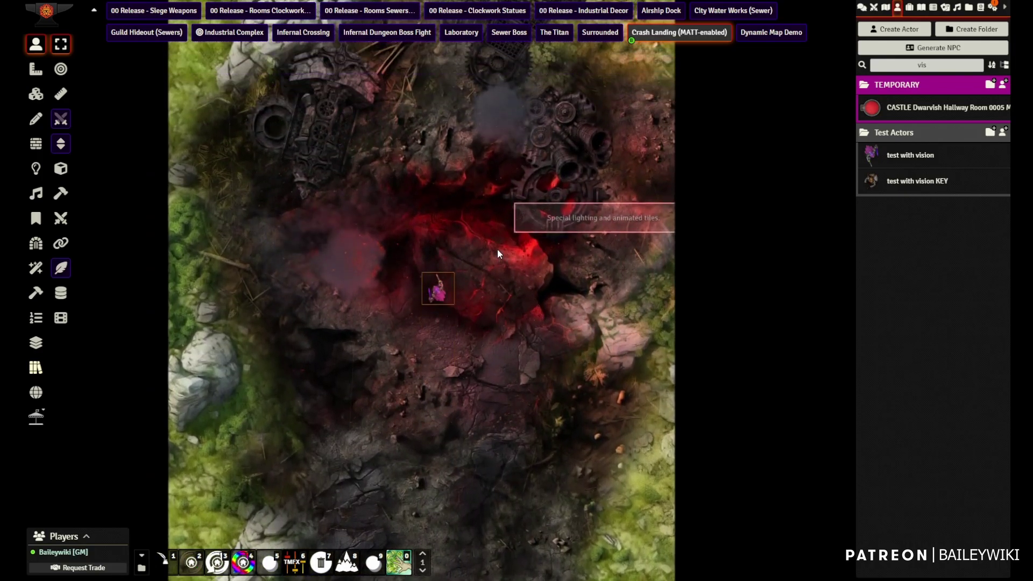
right_drag(498, 250, 519, 366)
key(Up)
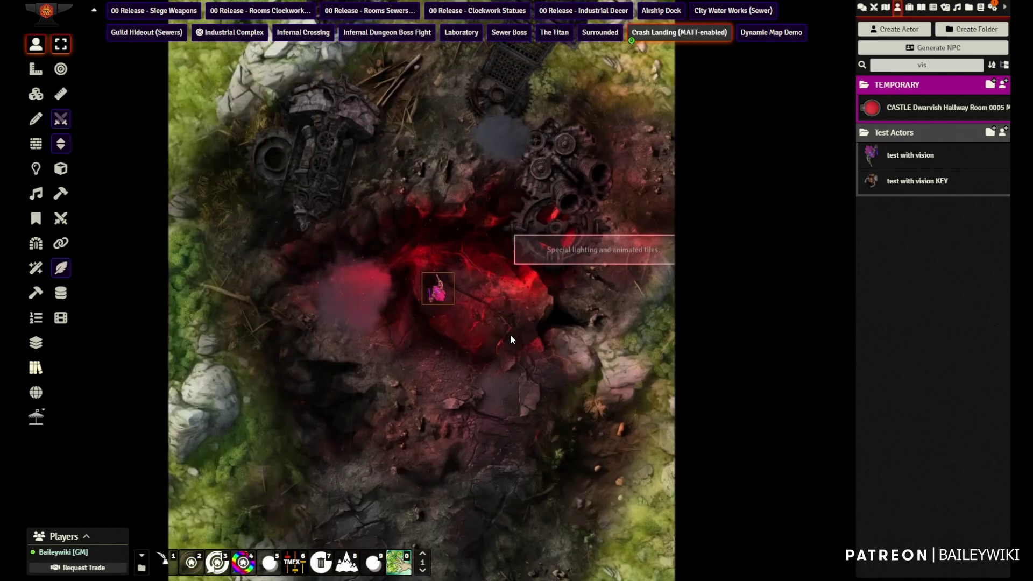
Examine the smoking wreckage pieces north of the crater and the biome tiles in the scene's margin
scroll(508, 313, up, 9)
right_drag(464, 196, 483, 433)
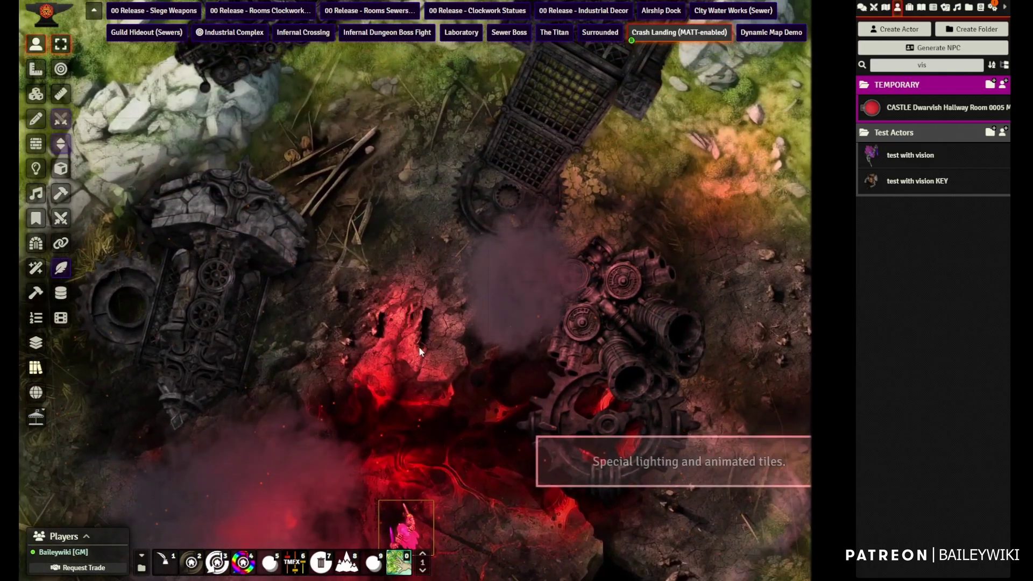
right_drag(366, 155, 416, 358)
scroll(419, 270, down, 8)
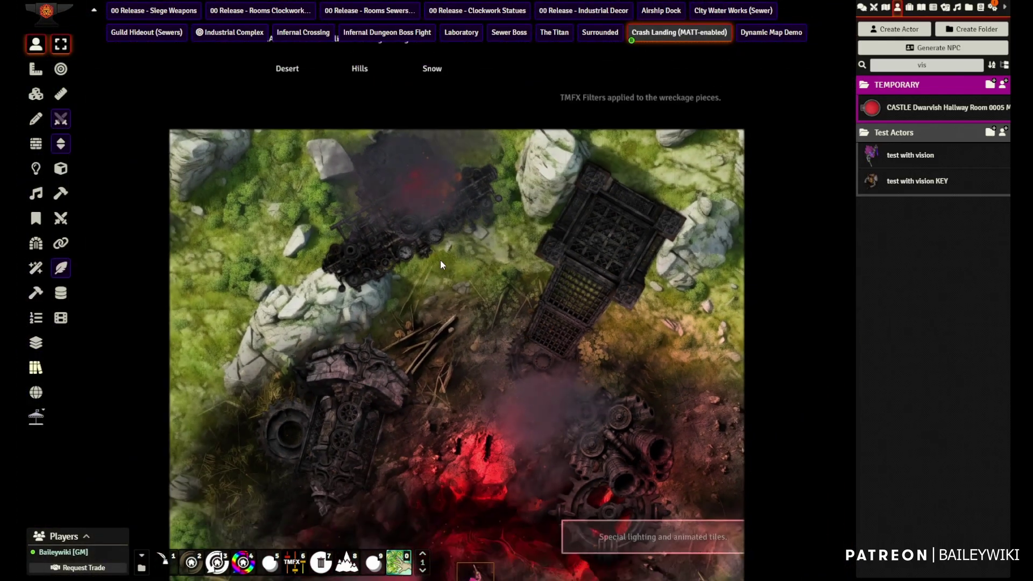
right_drag(413, 255, 422, 348)
right_drag(371, 273, 402, 353)
Change the Crash Landing background to Snow using the biome tiles in the margin
click(36, 91)
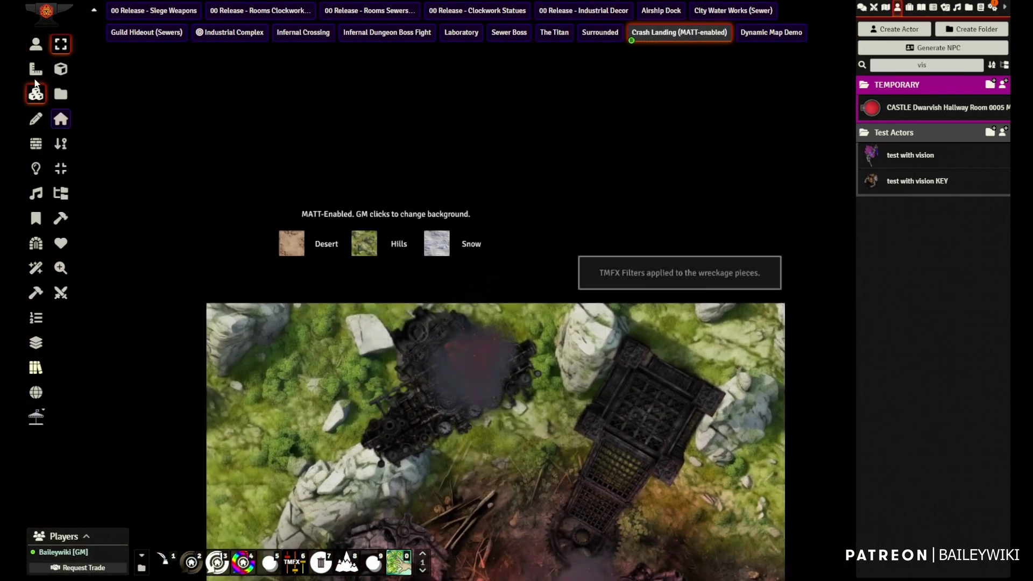
click(36, 45)
scroll(327, 327, down, 7)
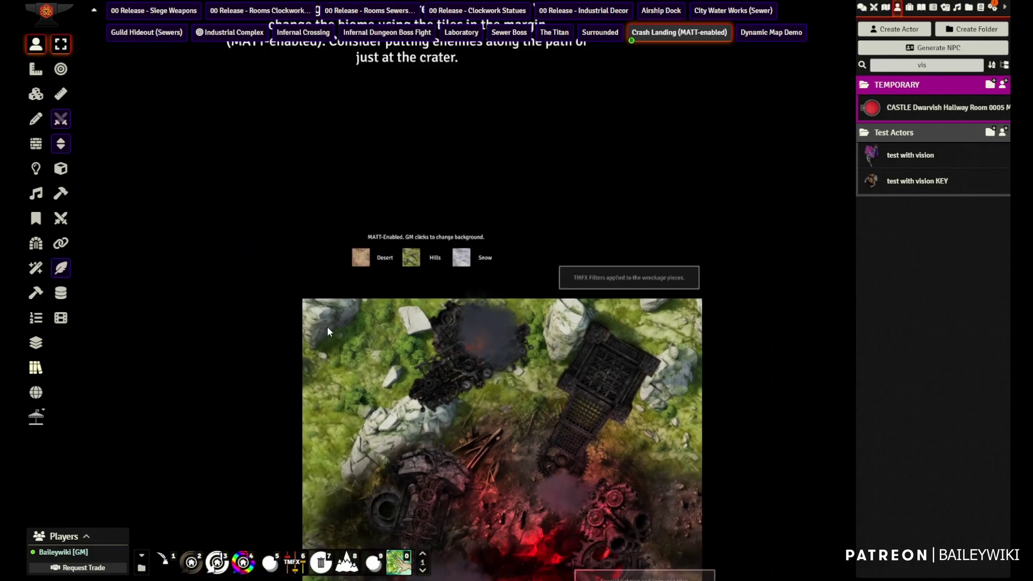
right_drag(328, 327, 382, 173)
click(374, 141)
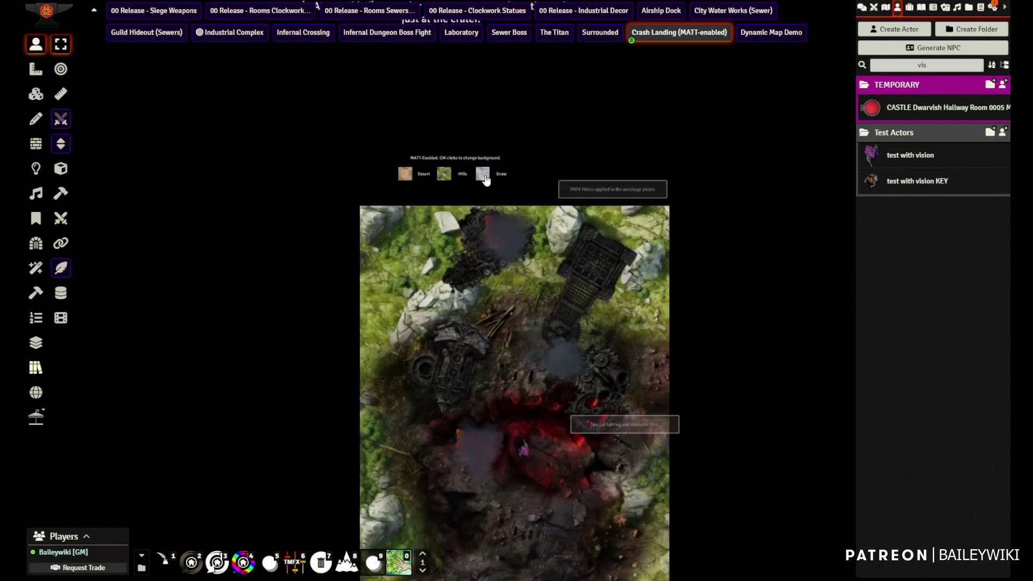
click(484, 176)
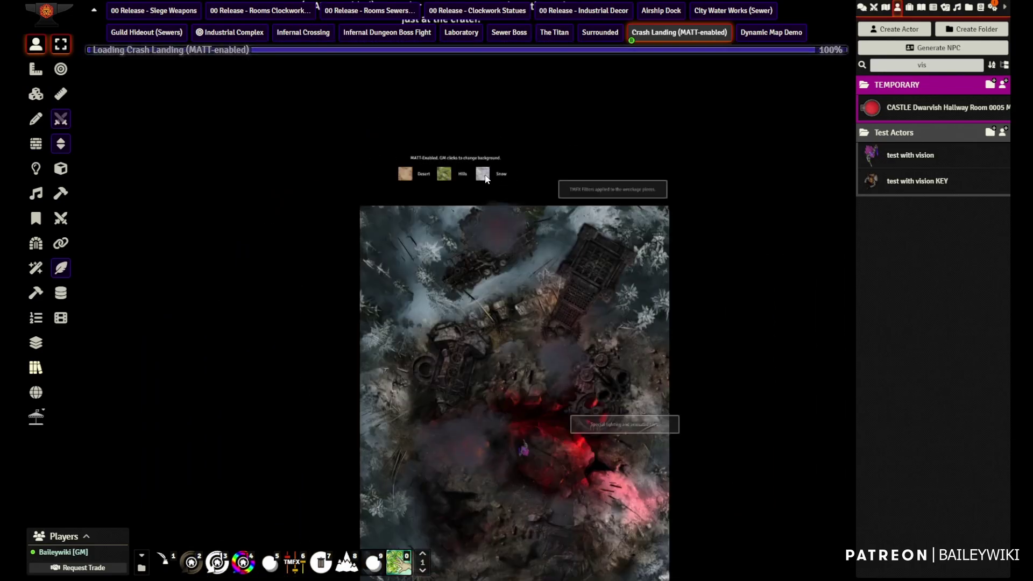
Examine the snow version of the crater, its wreckage and the trench leading south
click(36, 94)
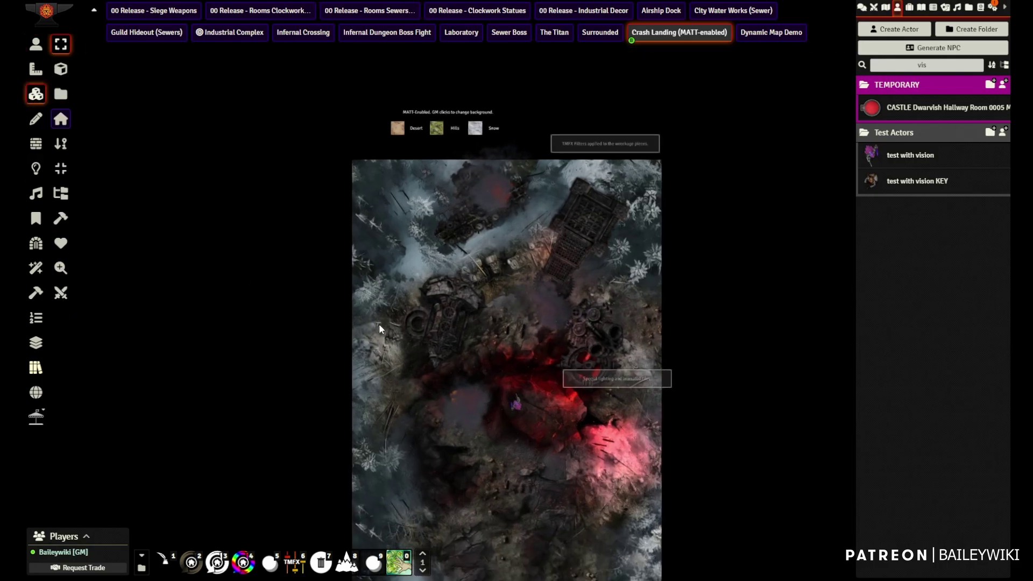
scroll(469, 352, up, 5)
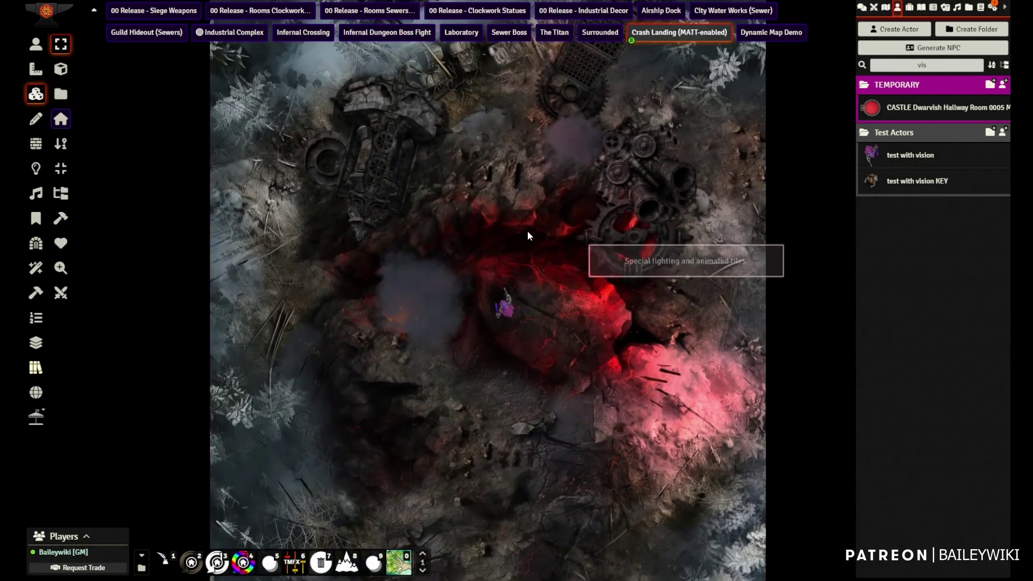
right_drag(528, 235, 563, 341)
right_drag(632, 518, 657, 133)
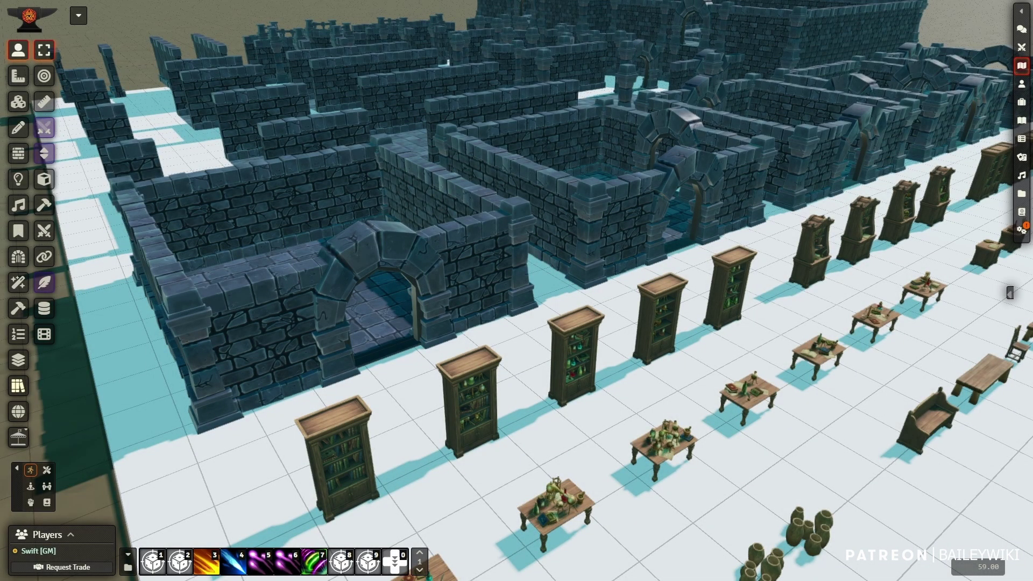
Examine the 3D dungeon scene's walled stone rooms and arched doorways beside the rows of bookcases and tables
scroll(608, 401, up, 3)
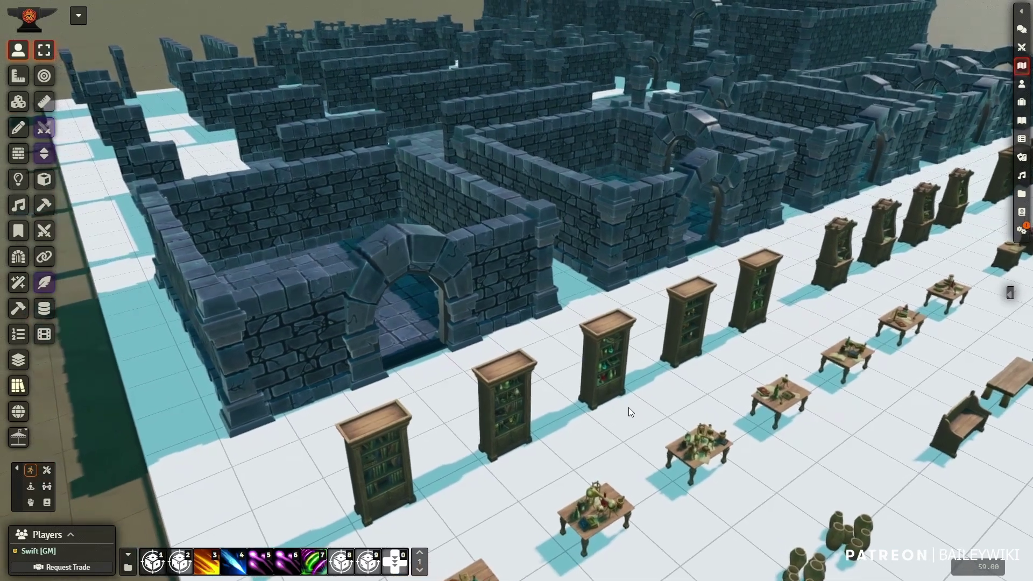
right_drag(628, 408, 625, 479)
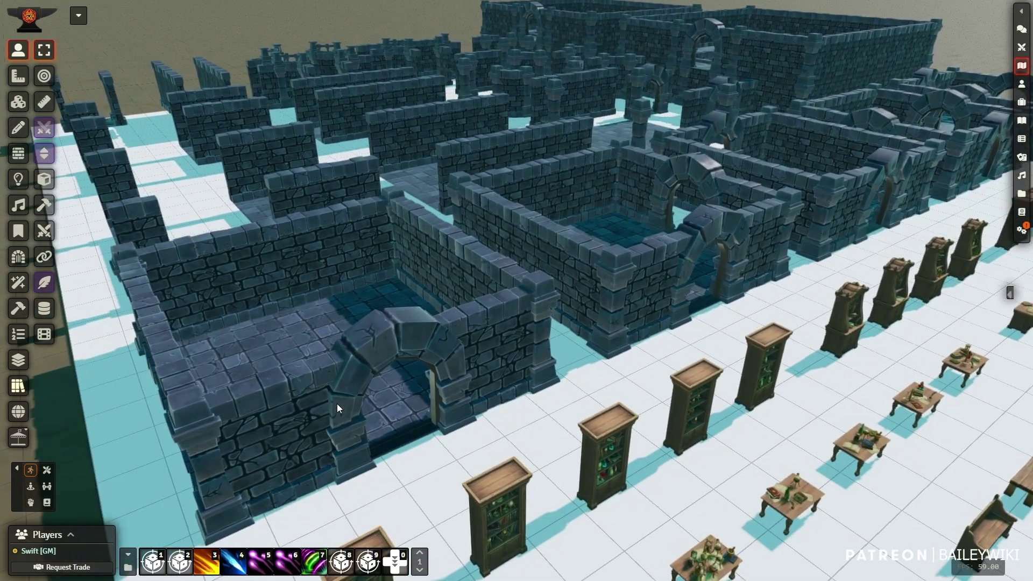
middle_drag(336, 403, 330, 417)
right_drag(330, 416, 393, 412)
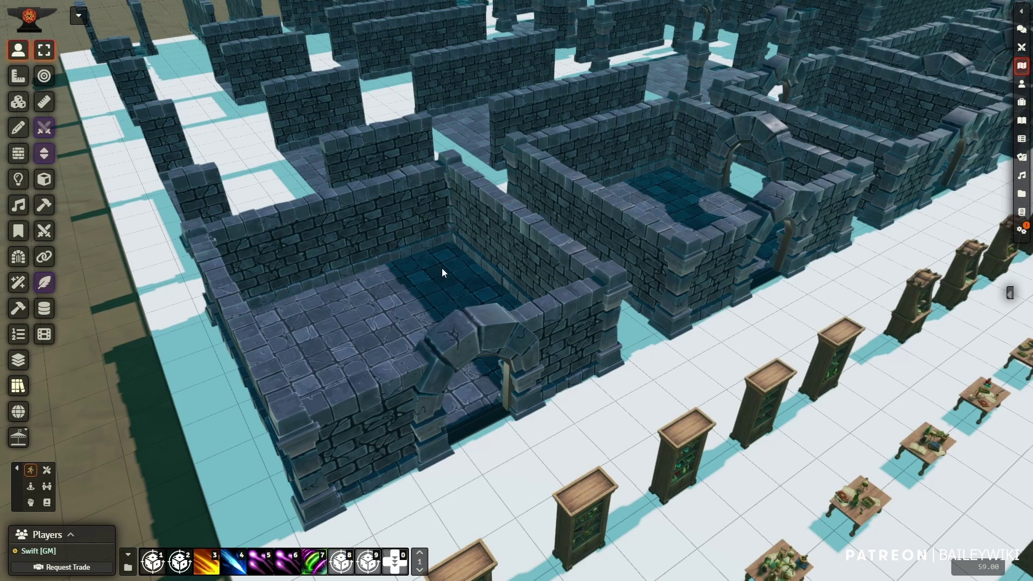
mouse_move(407, 389)
right_down()
mouse_move(417, 389)
mouse_move(411, 377)
right_up()
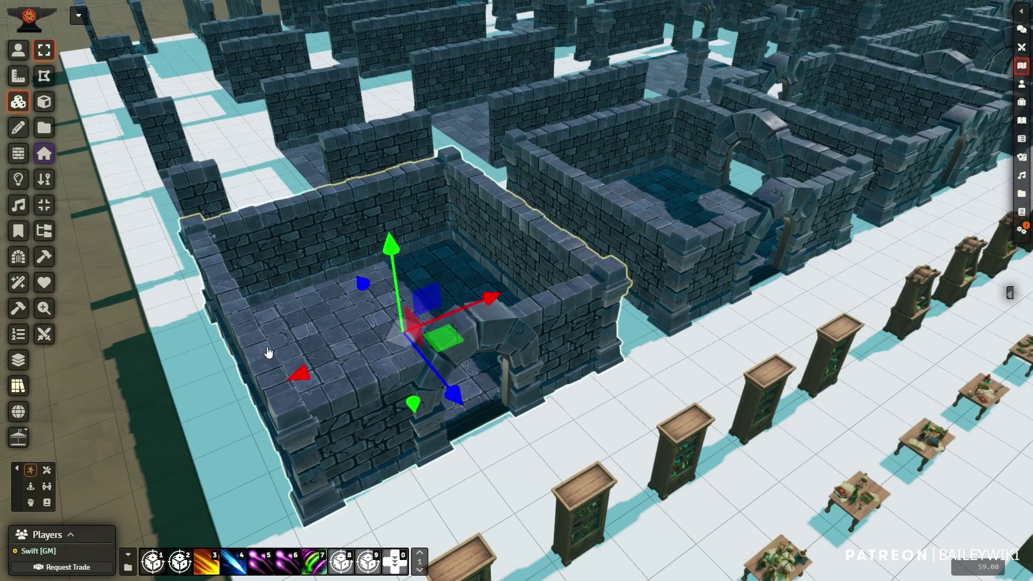
Show the rotation handles on the selected walled stone room, and return to the token controls
drag(448, 378, 367, 396)
key(r)
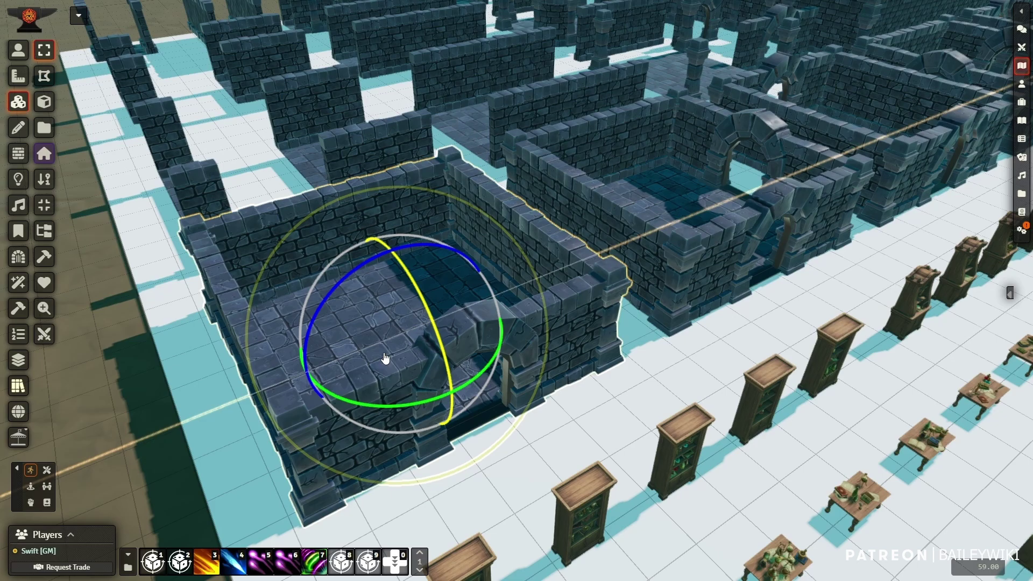
drag(385, 359, 372, 344)
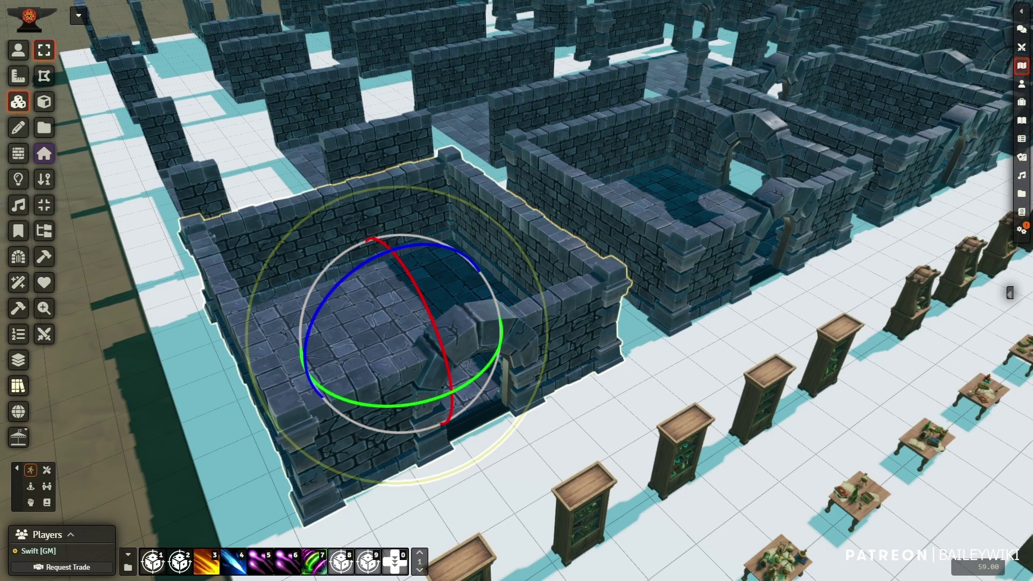
click(15, 50)
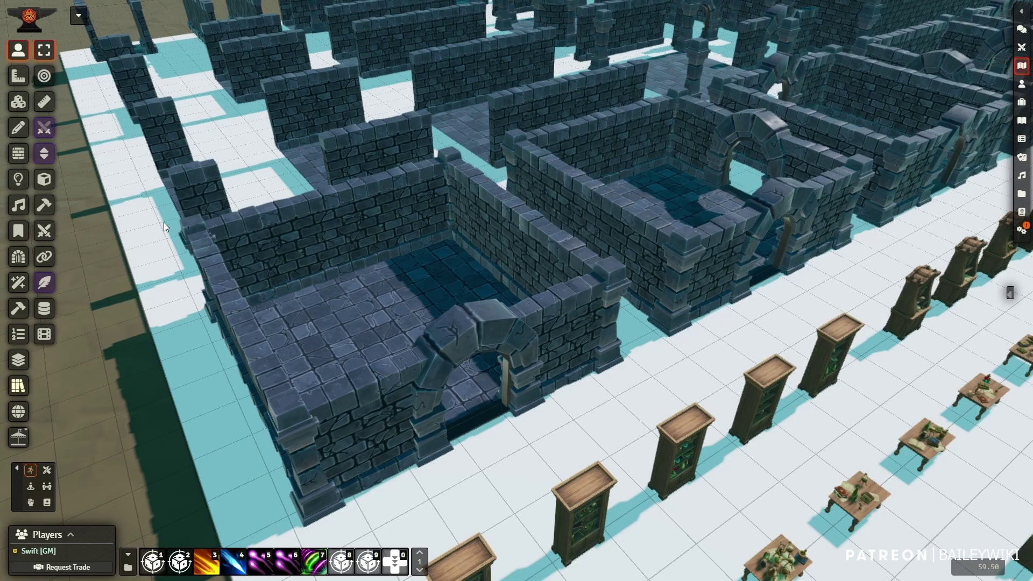
Examine the arched stone rooms, the straight corridor sections and the rounded corner pieces across the dungeon scene
right_drag(568, 148, 431, 298)
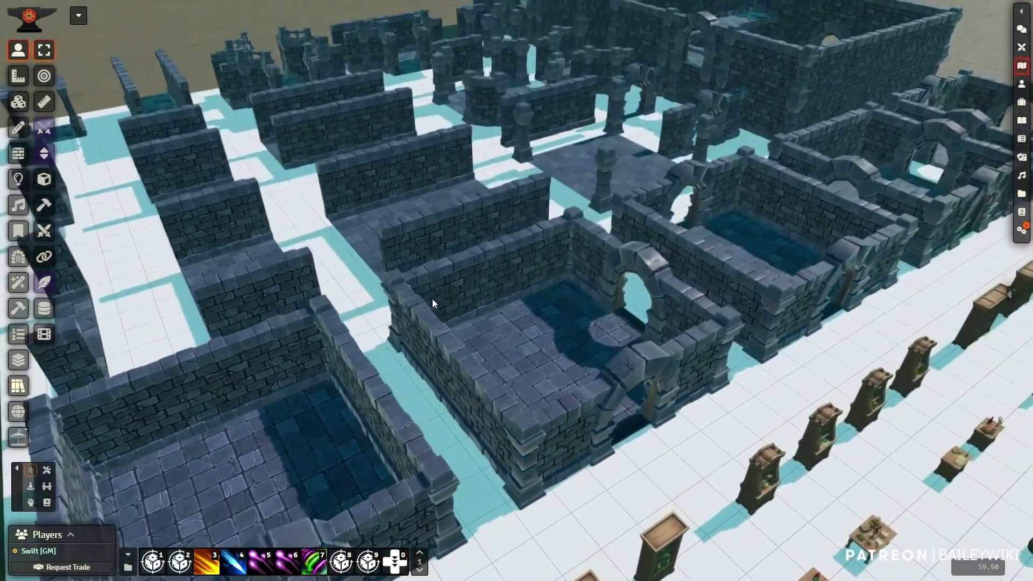
right_drag(614, 205, 586, 240)
mouse_move(693, 174)
right_down()
mouse_move(695, 193)
mouse_move(593, 292)
mouse_move(519, 332)
mouse_move(493, 367)
right_up()
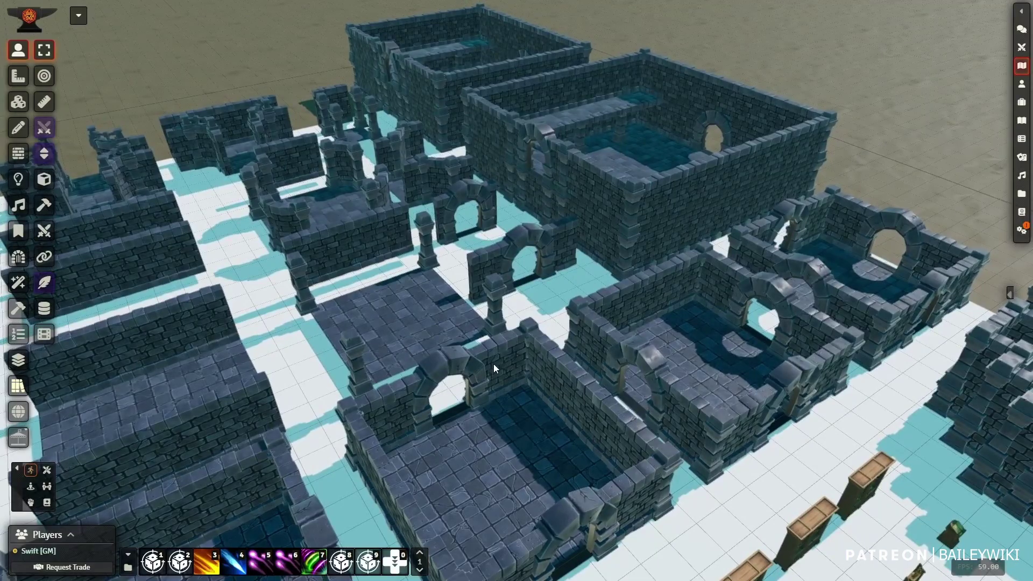
scroll(504, 353, up, 1)
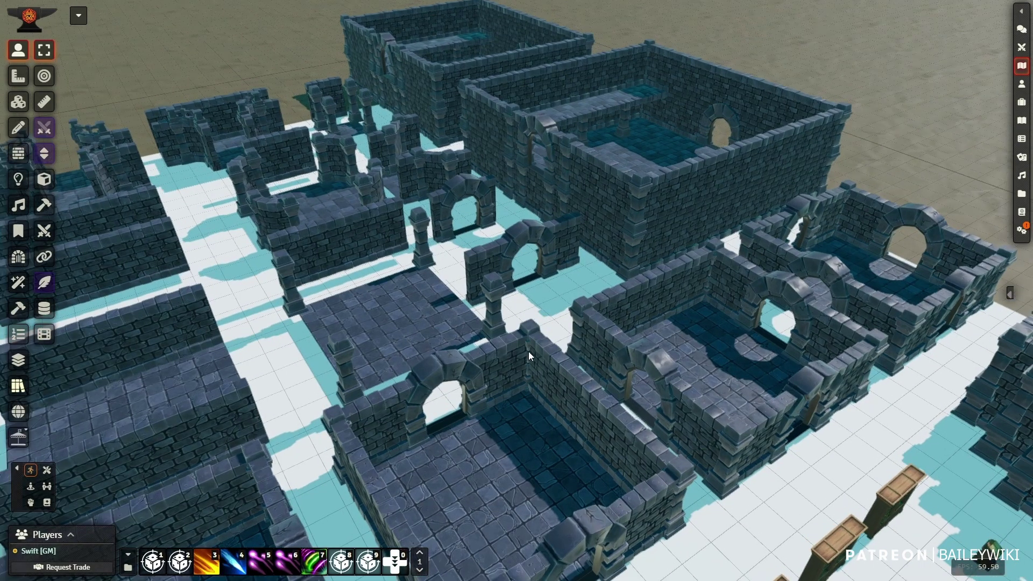
right_drag(525, 379, 476, 379)
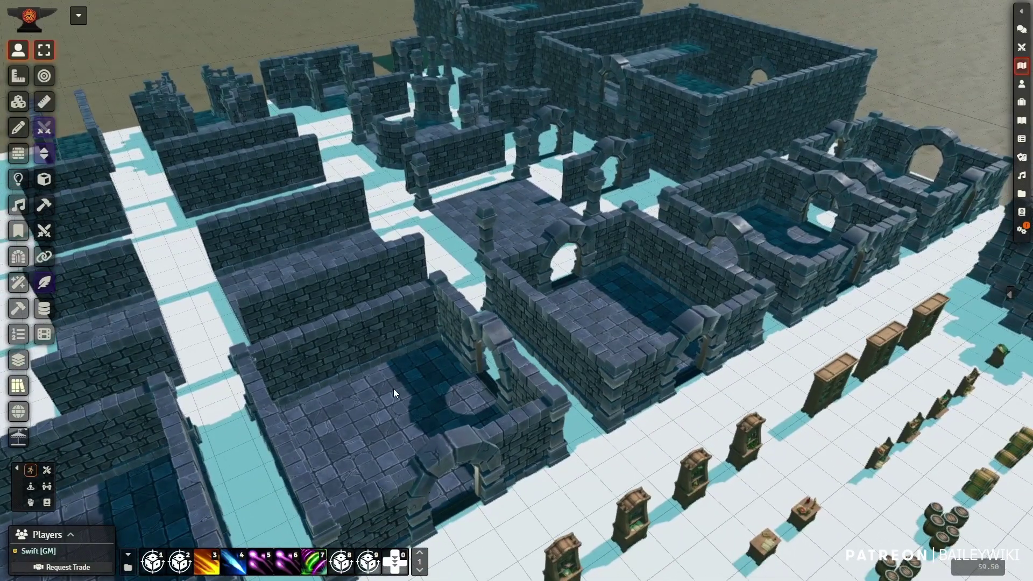
right_drag(393, 389, 624, 258)
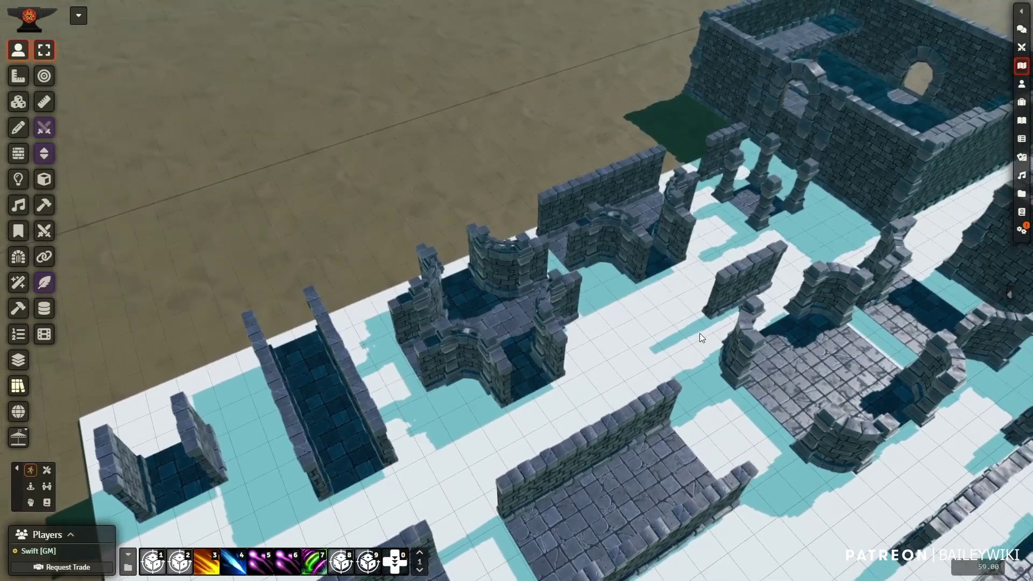
right_drag(757, 359, 502, 216)
Join the round-cornered room to the open end of the corridor and fit straight walls along its back and far sides
scroll(476, 331, up, 5)
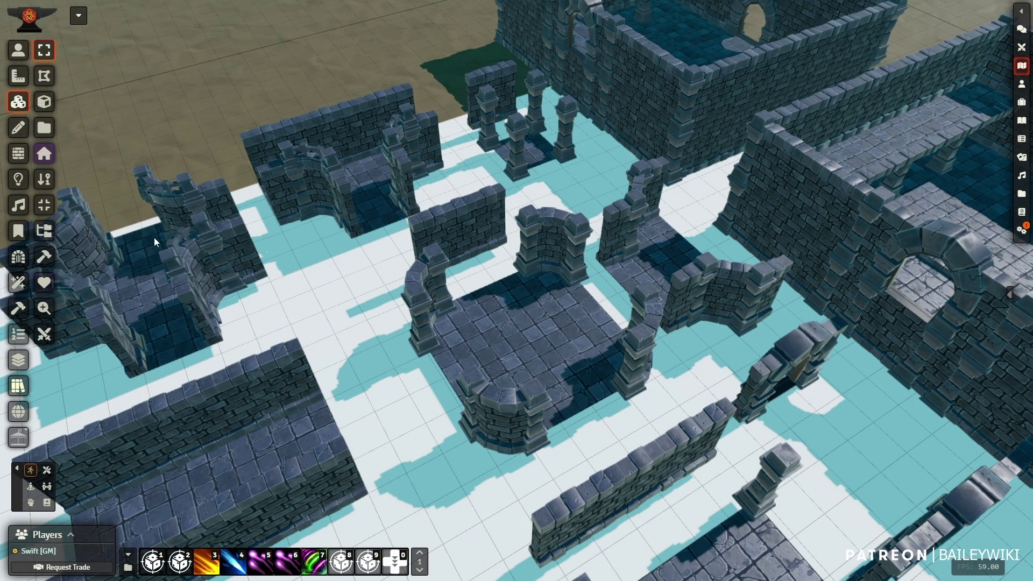
right_drag(317, 320, 422, 237)
click(600, 269)
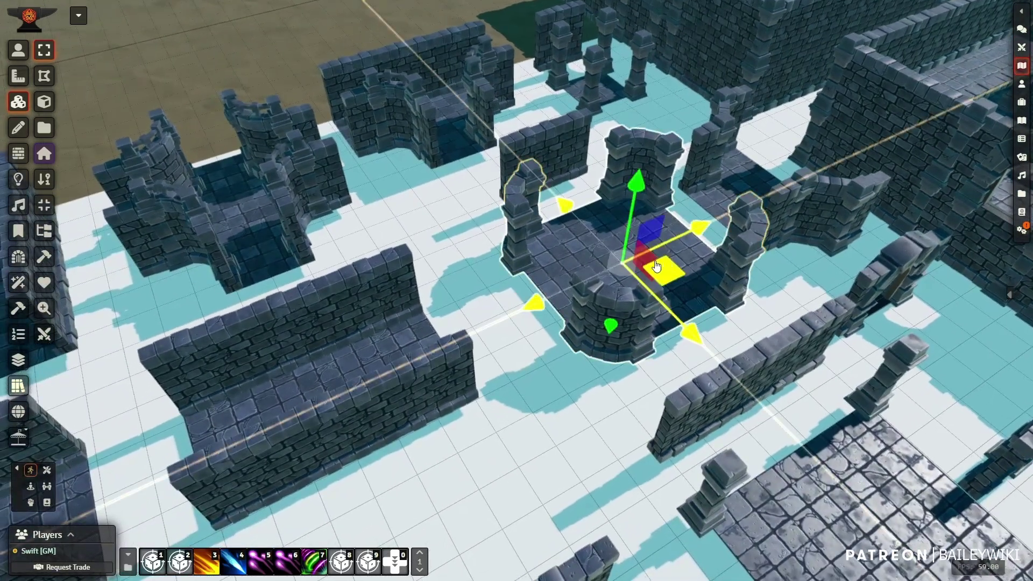
drag(656, 265, 571, 307)
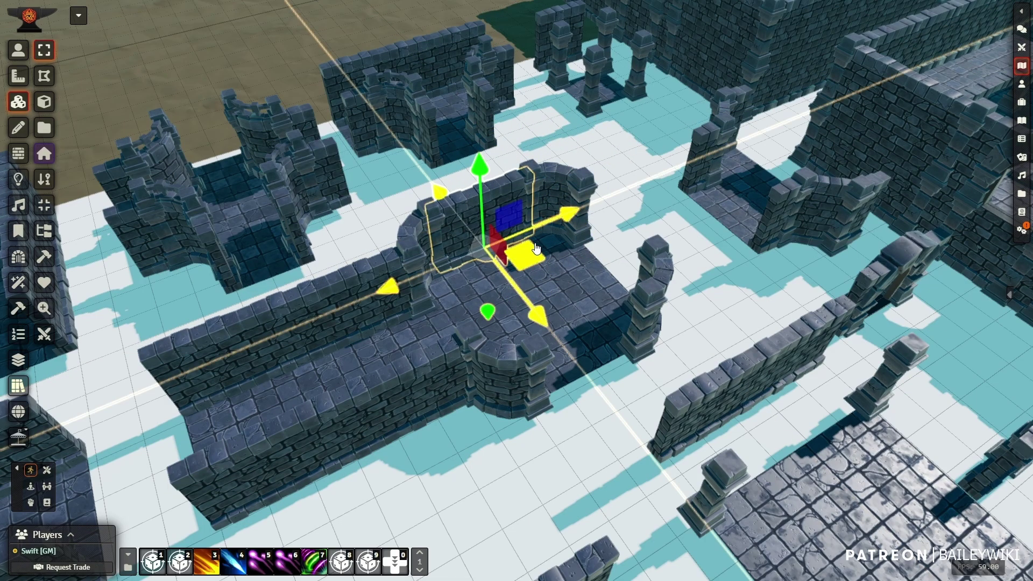
key(r)
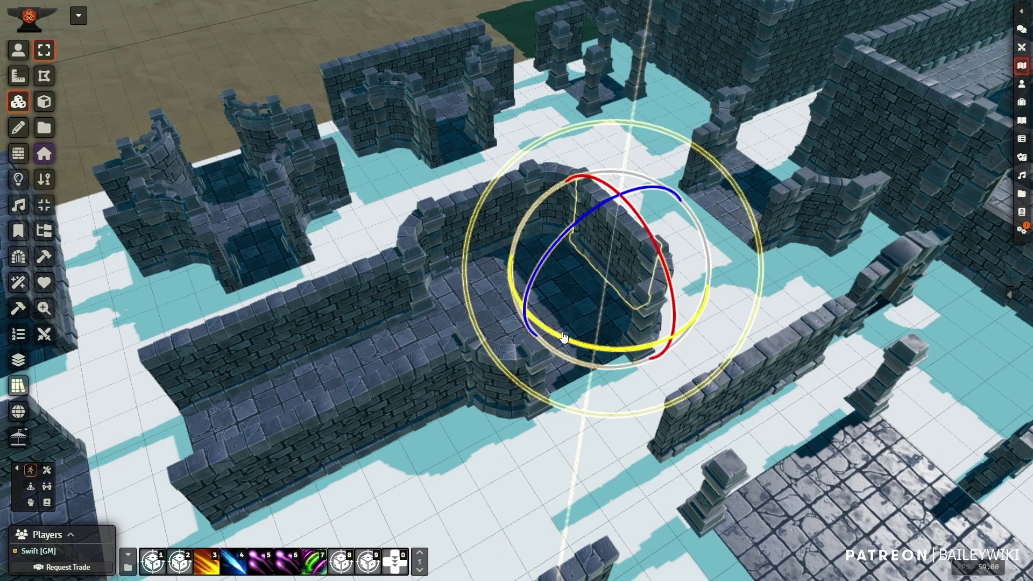
Move the freestanding arched doorway wall into the open front side of the round-cornered room
click(899, 280)
middle_drag(899, 280, 855, 293)
key(t)
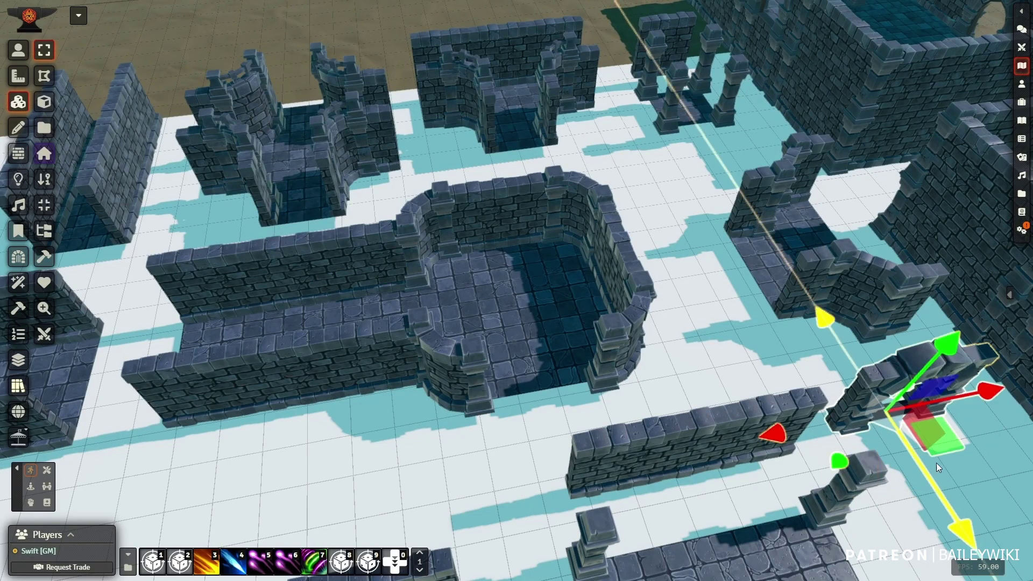
drag(937, 464, 895, 393)
middle_drag(918, 334, 881, 318)
drag(976, 417, 629, 402)
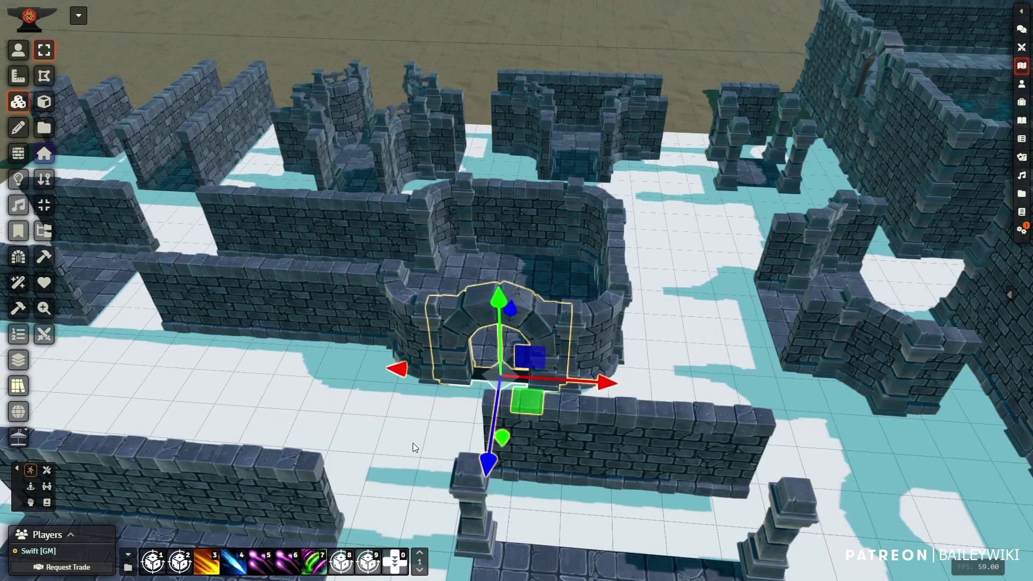
Examine the assembled round-cornered room, its fitted walls, arched doorway and corridor connection from several angles
middle_drag(412, 443, 514, 468)
click(501, 430)
scroll(550, 322, up, 5)
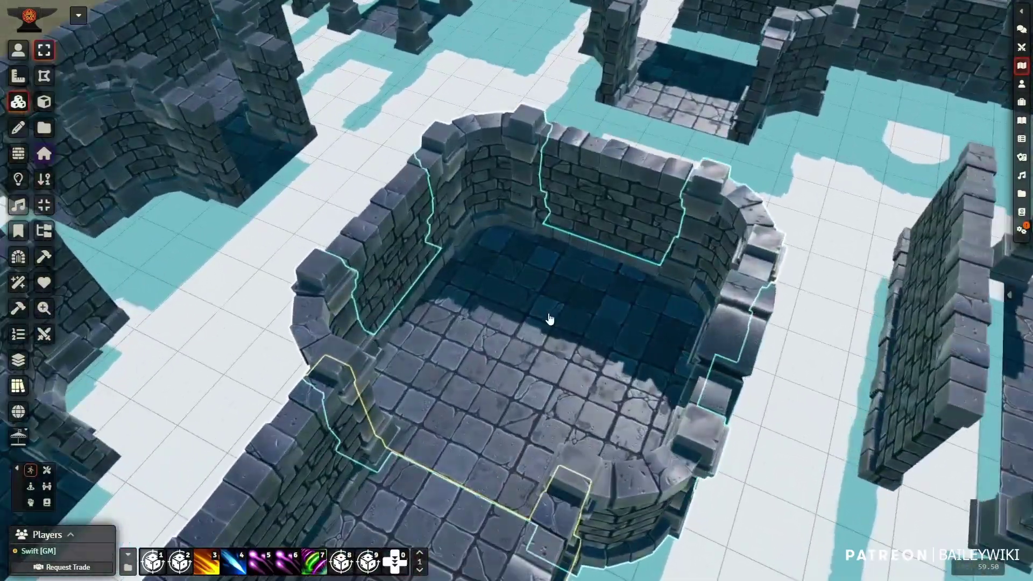
scroll(550, 318, up, 3)
right_drag(551, 316, 388, 300)
middle_drag(387, 300, 516, 294)
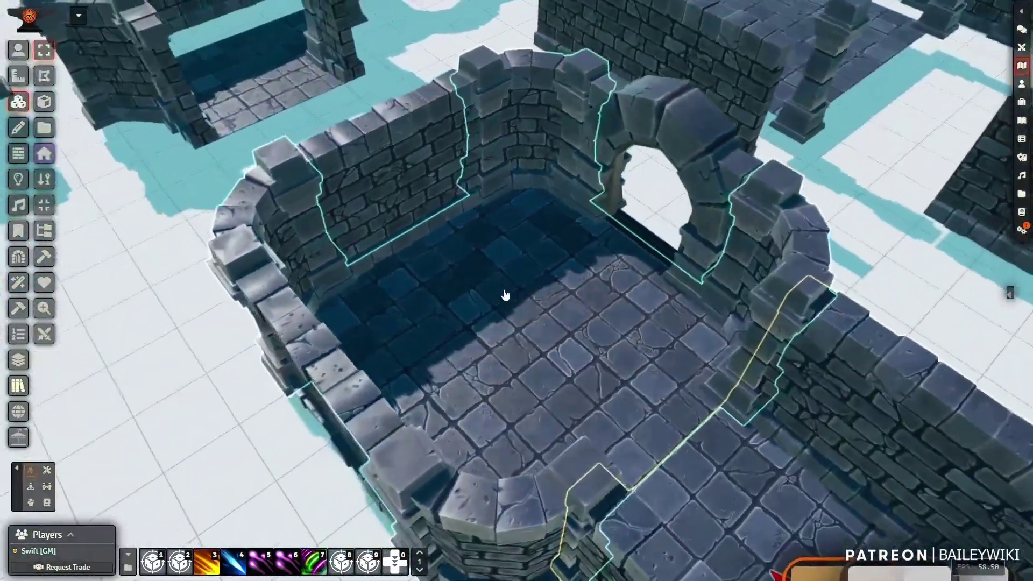
click(515, 294)
key(Escape)
scroll(516, 294, down, 3)
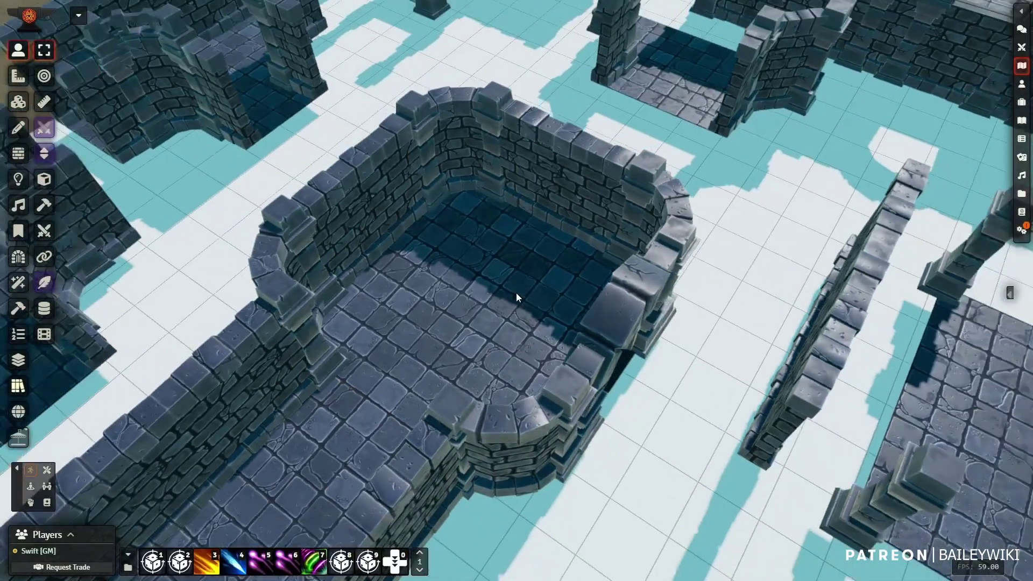
scroll(560, 303, up, 4)
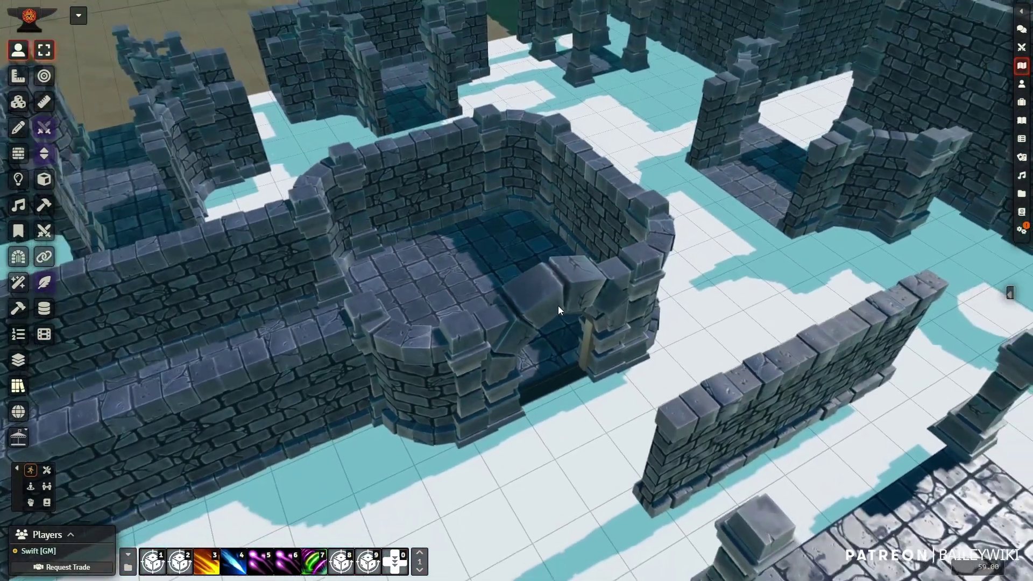
right_drag(558, 306, 536, 285)
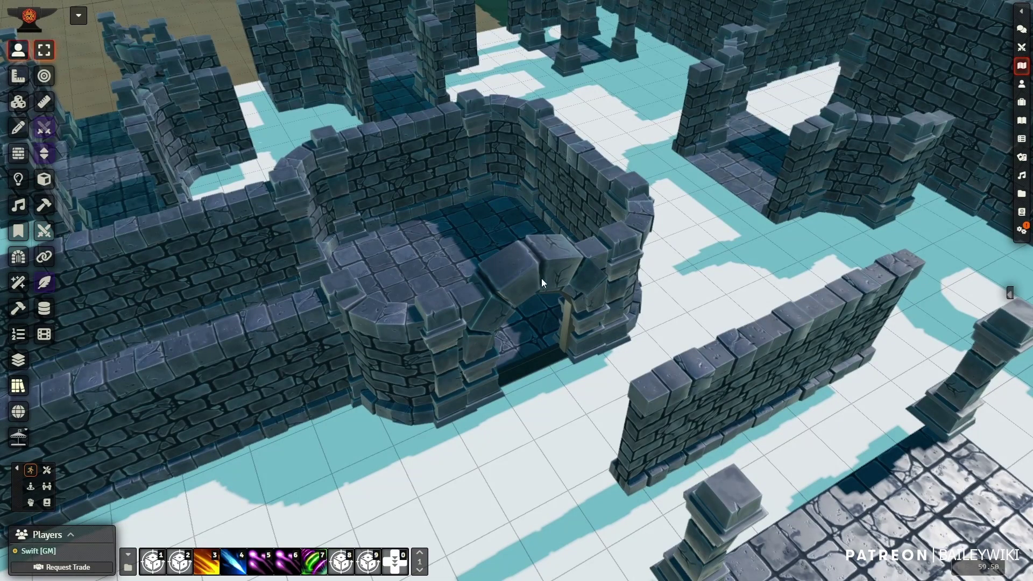
scroll(542, 279, down, 4)
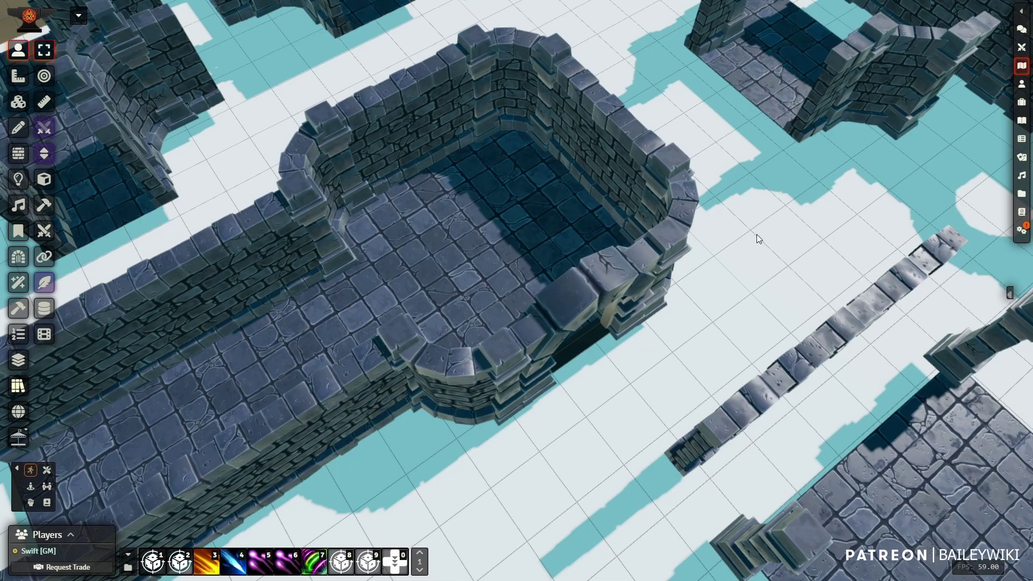
Examine the two large two-level rooms with their raised walkways, support pillars, stairs and arched openings
right_drag(756, 234, 474, 404)
right_drag(758, 264, 609, 283)
right_drag(775, 248, 606, 288)
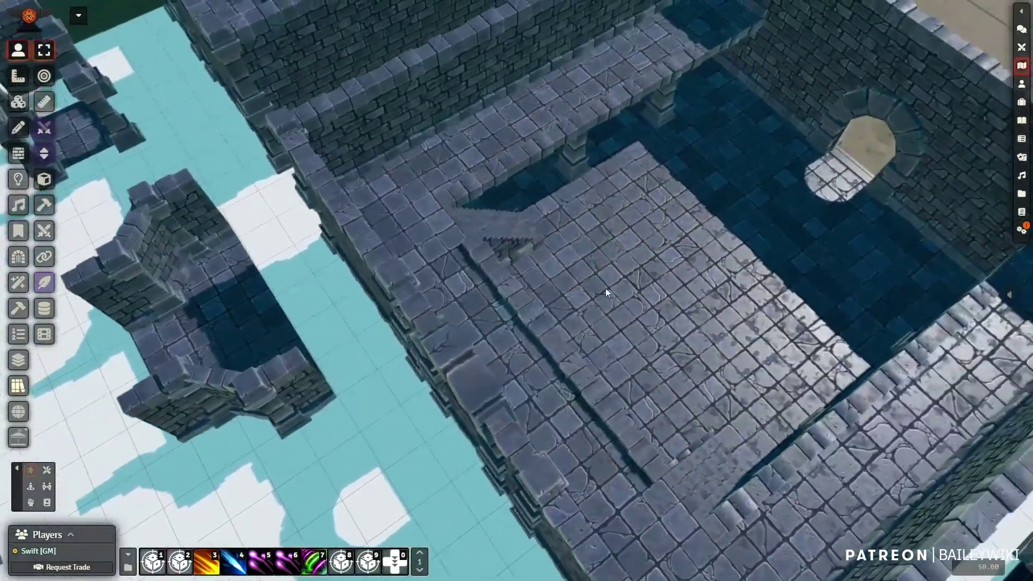
middle_drag(605, 289, 615, 257)
right_drag(702, 296, 670, 298)
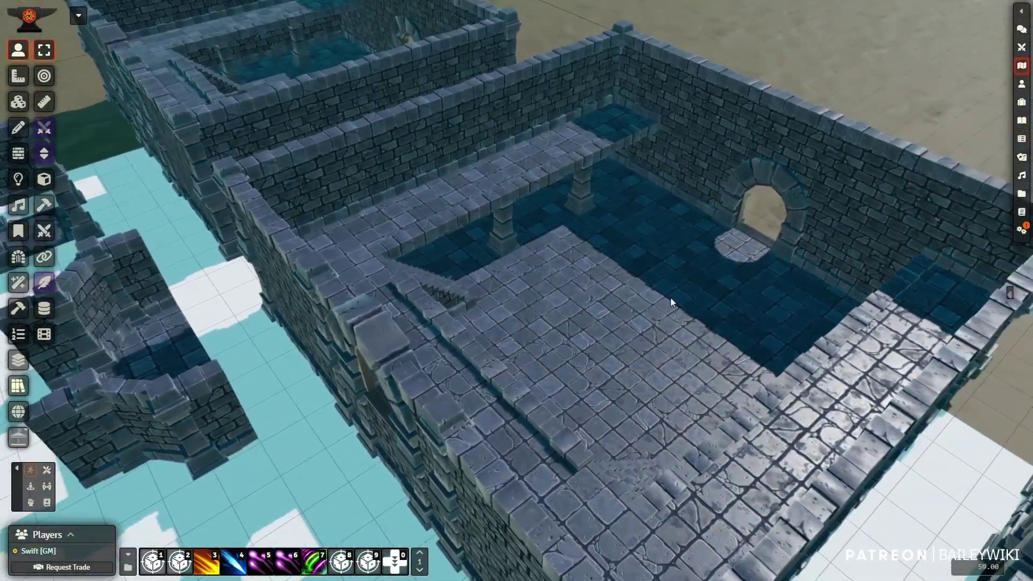
middle_drag(701, 295, 690, 300)
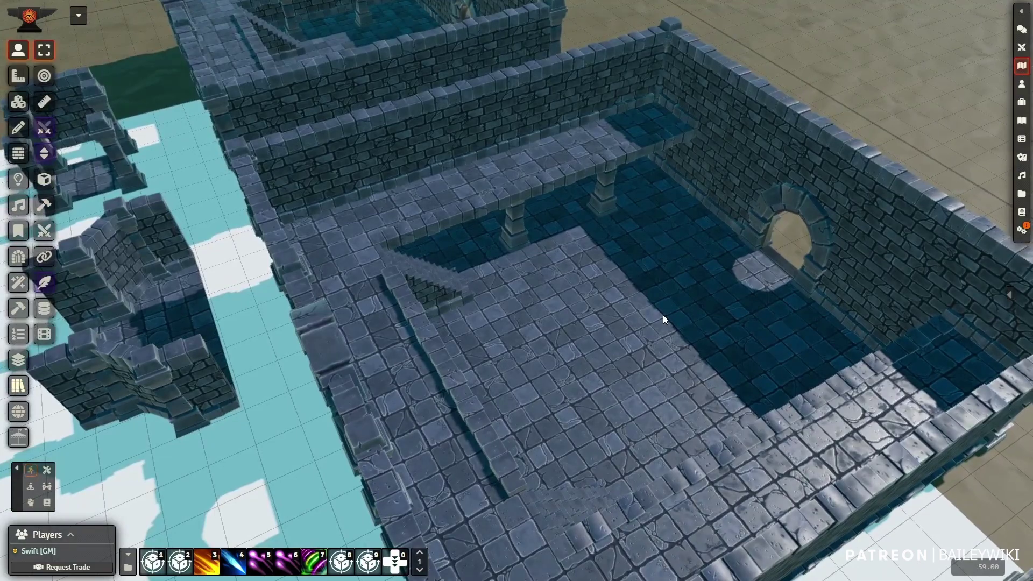
scroll(662, 314, down, 2)
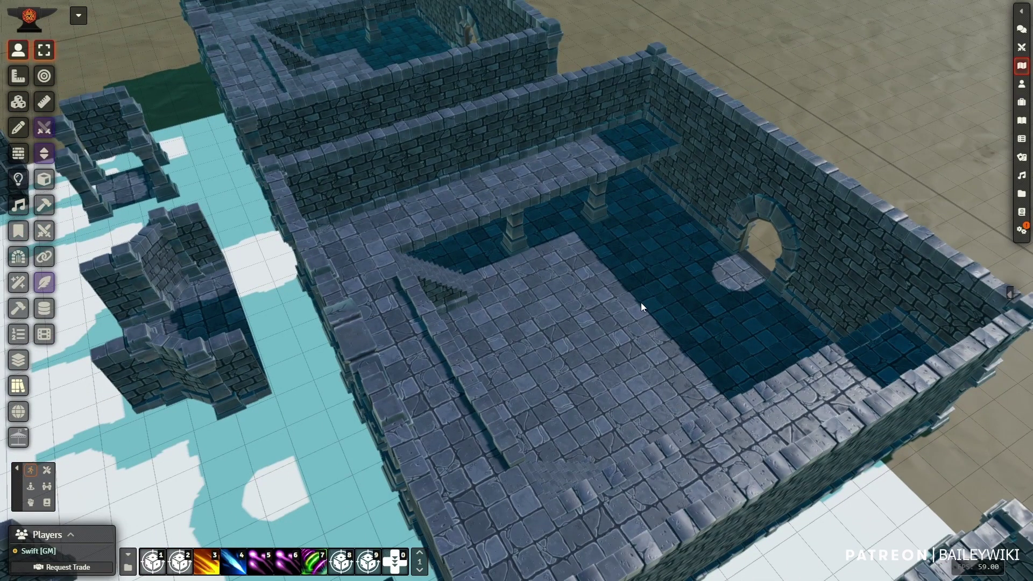
scroll(641, 302, down, 2)
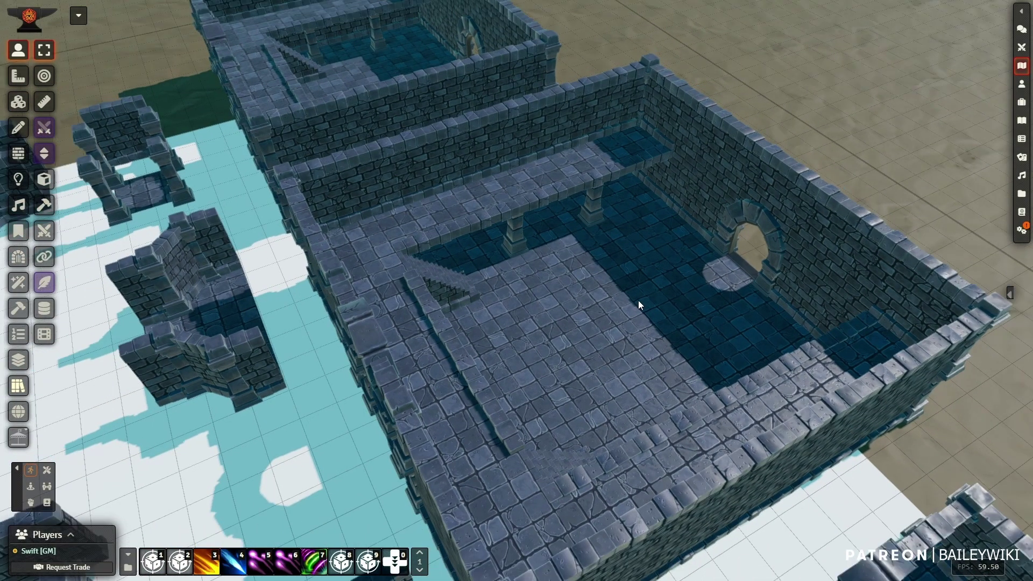
right_drag(487, 330, 664, 461)
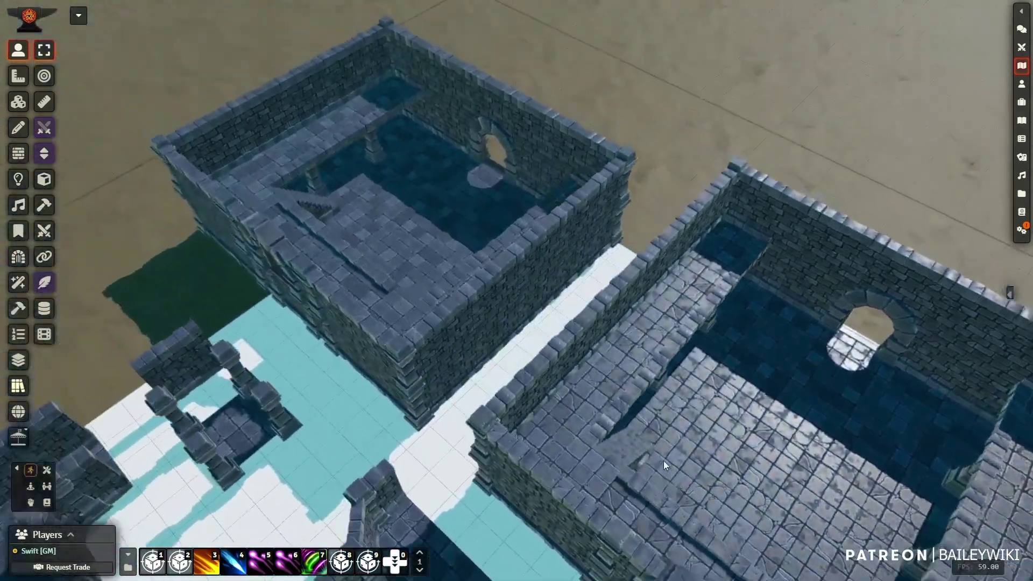
mouse_move(641, 409)
right_down()
mouse_move(864, 431)
mouse_move(651, 300)
right_up()
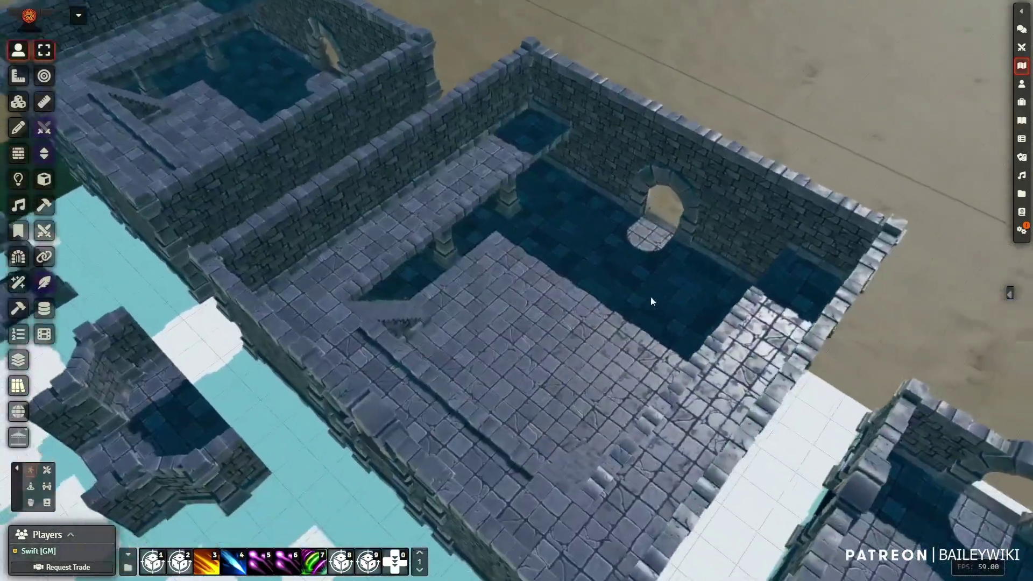
Examine the great hall with the stepped dais and pillared side walkways, selecting it as a single piece
right_drag(893, 462, 701, 262)
scroll(702, 264, down, 2)
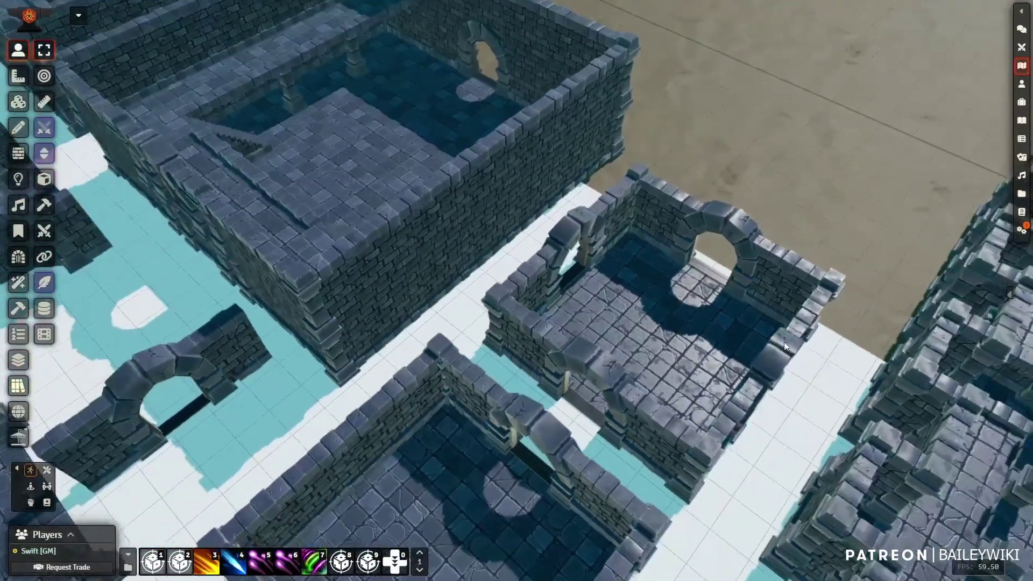
right_drag(861, 414, 580, 279)
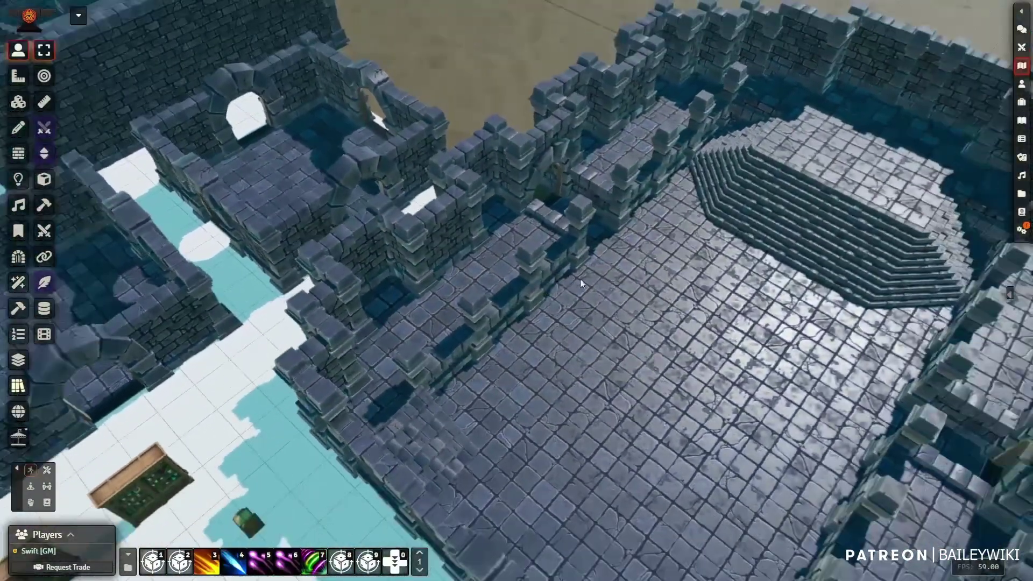
right_drag(708, 319, 645, 282)
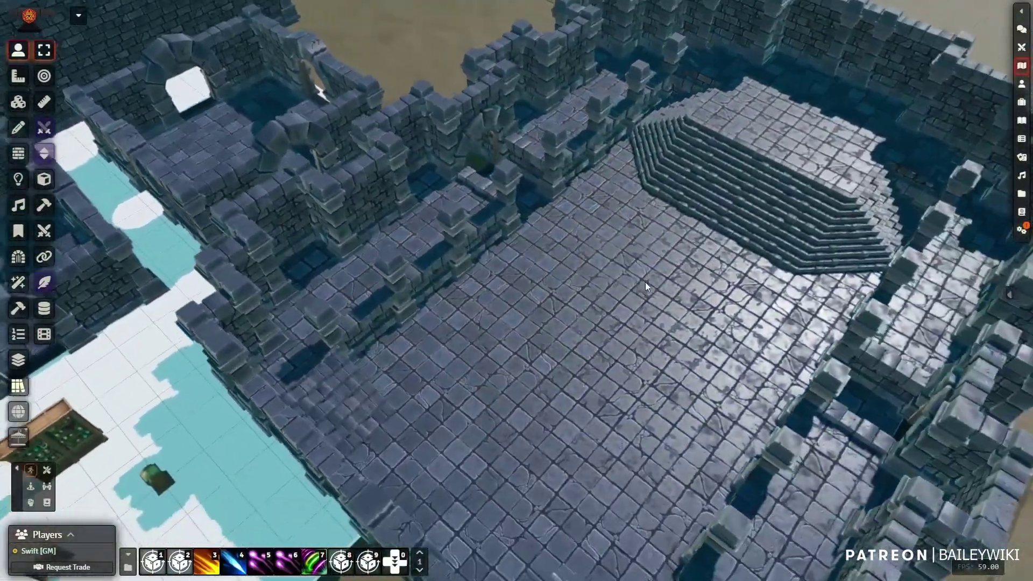
scroll(644, 280, down, 3)
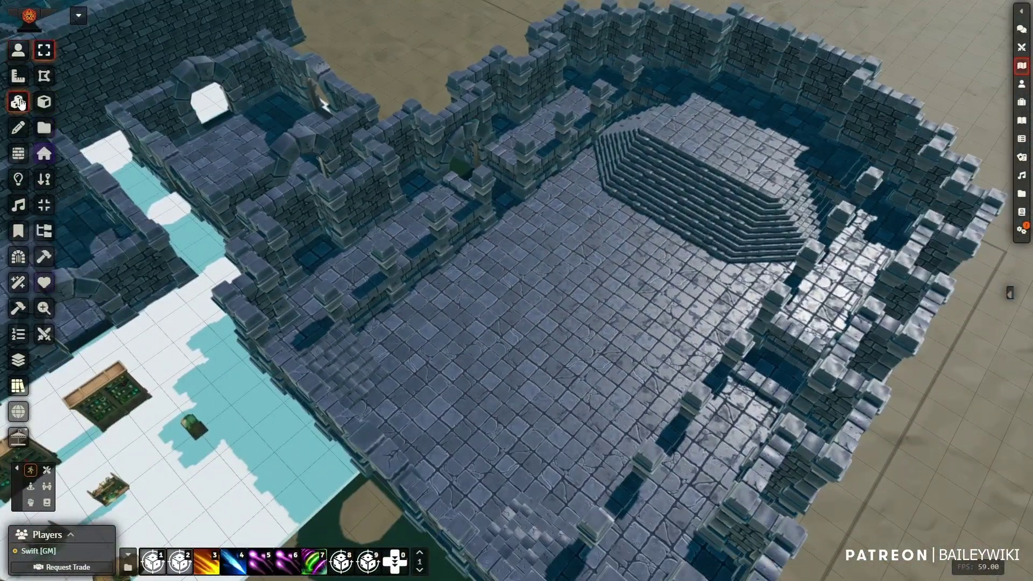
click(727, 276)
scroll(726, 289, down, 1)
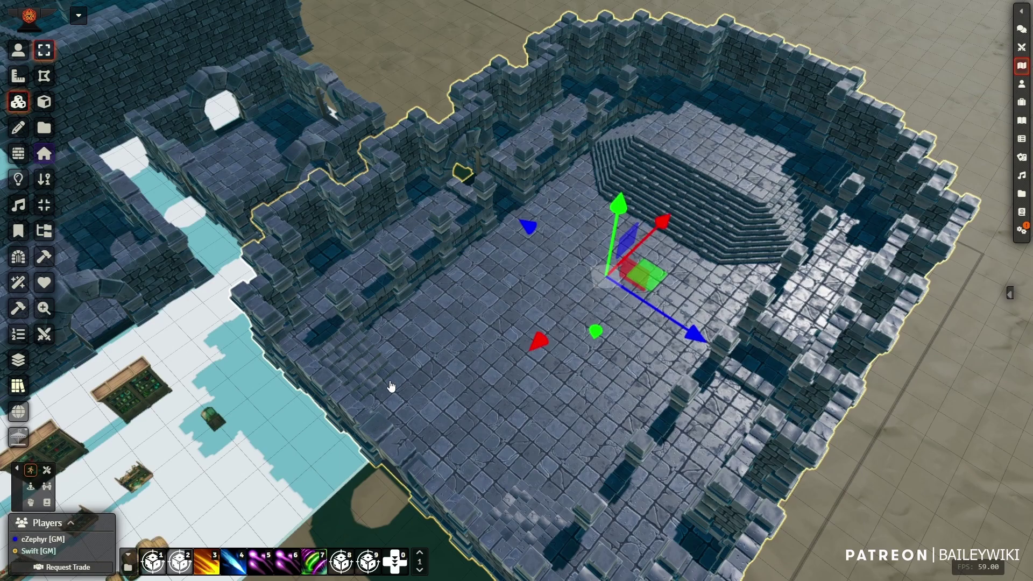
right_drag(391, 386, 464, 367)
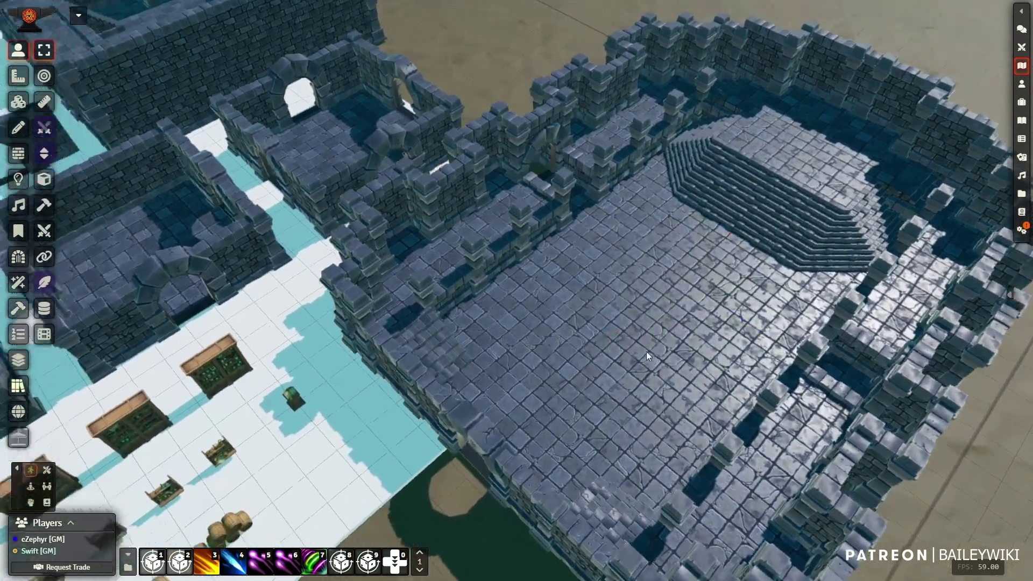
drag(646, 352, 579, 369)
right_drag(579, 370, 662, 356)
Examine the tall potion cabinets, small shelves, barrels and book lectern outside the great hall
scroll(562, 417, up, 3)
right_drag(562, 417, 700, 373)
scroll(700, 373, up, 2)
drag(701, 373, 603, 385)
right_drag(603, 385, 674, 414)
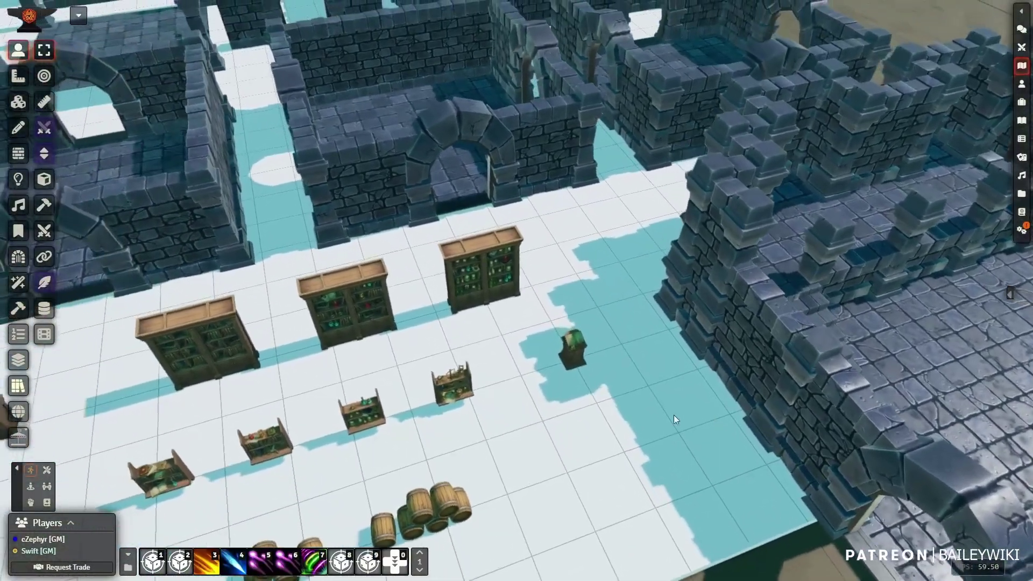
scroll(674, 415, up, 6)
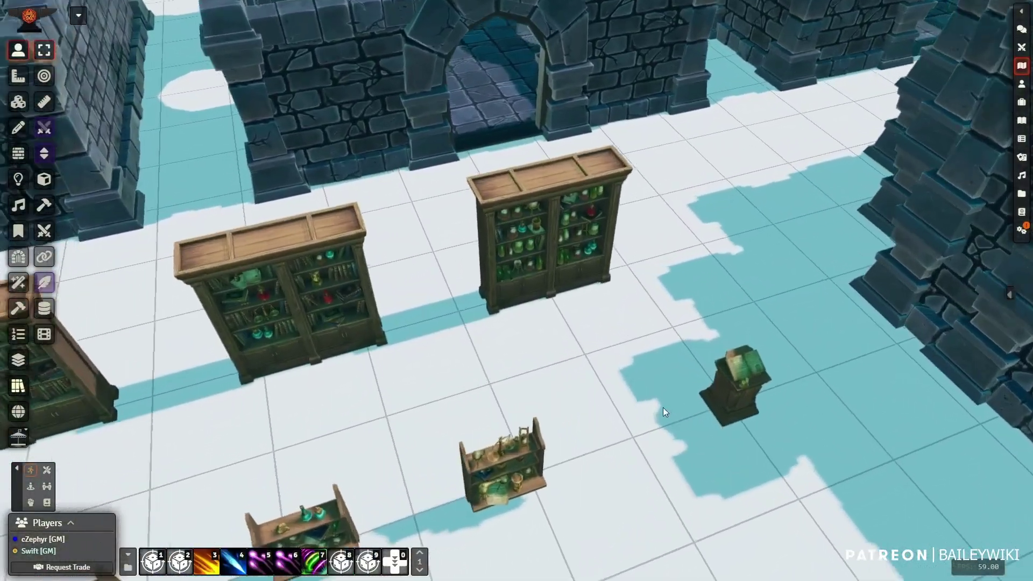
Examine the tall double bookcases and potion cabinets, including their books, jars, scales and coloured flasks
scroll(665, 407, up, 3)
drag(669, 382, 657, 347)
right_drag(657, 346, 703, 333)
scroll(618, 420, up, 2)
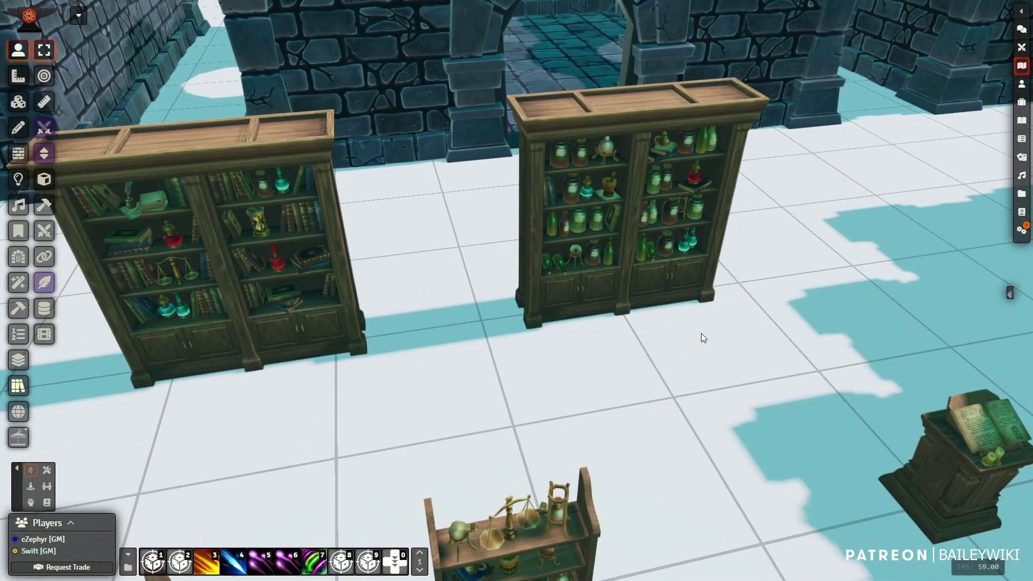
scroll(698, 336, down, 1)
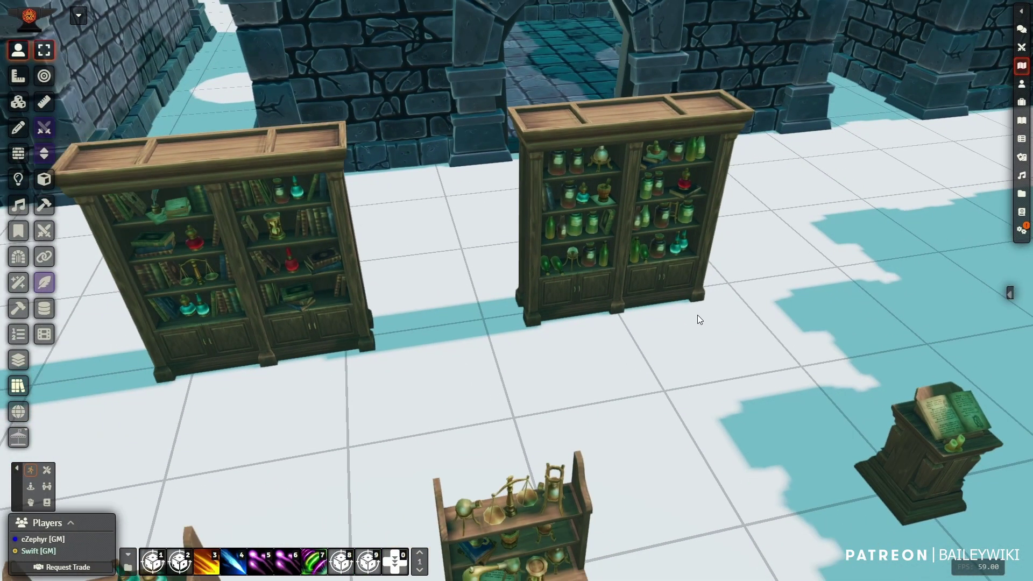
right_drag(698, 314, 590, 355)
scroll(591, 353, up, 1)
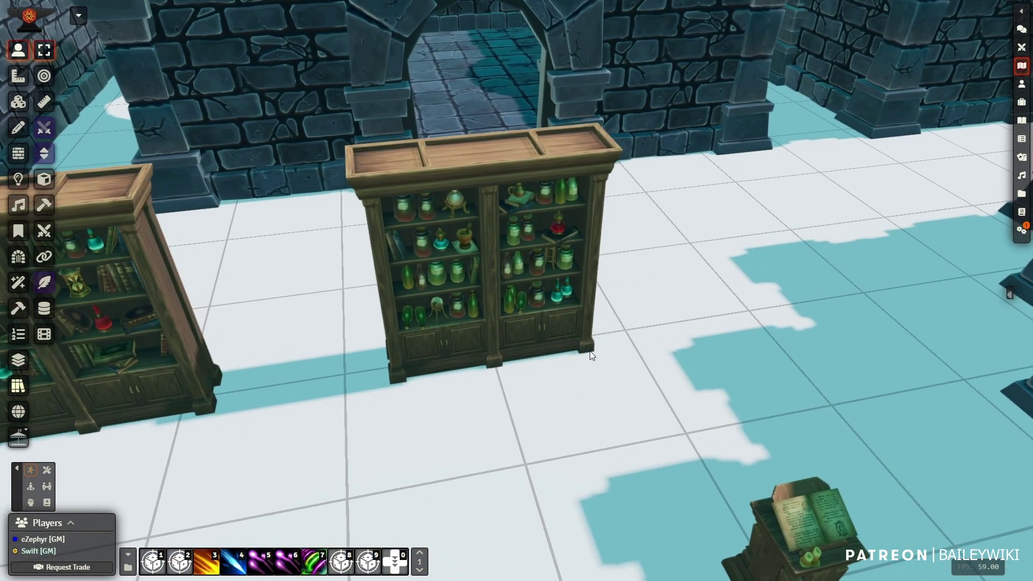
scroll(590, 355, up, 1)
right_drag(285, 418, 604, 376)
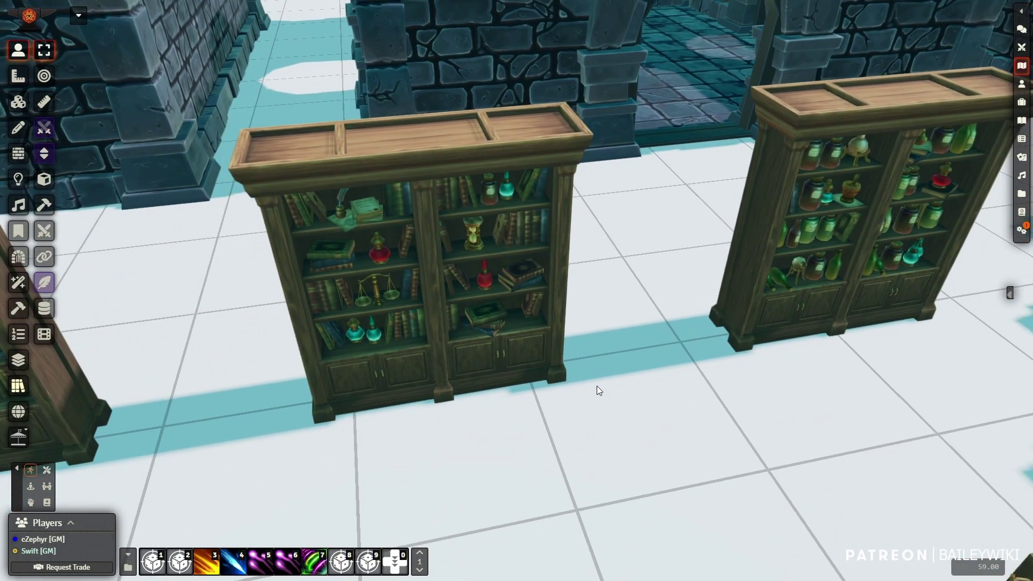
right_drag(696, 428, 489, 363)
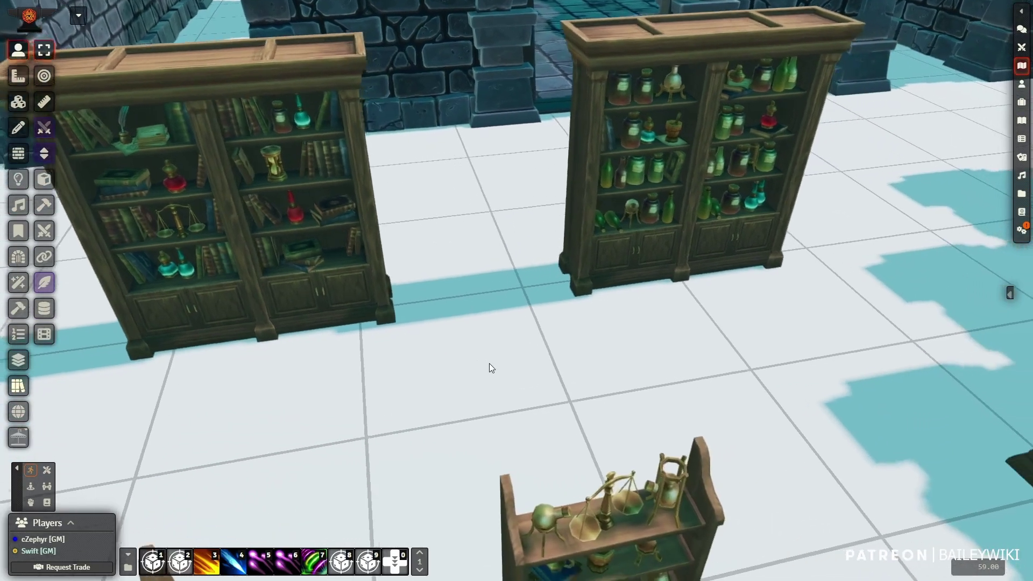
scroll(489, 363, down, 3)
right_drag(404, 405, 488, 351)
scroll(488, 351, down, 2)
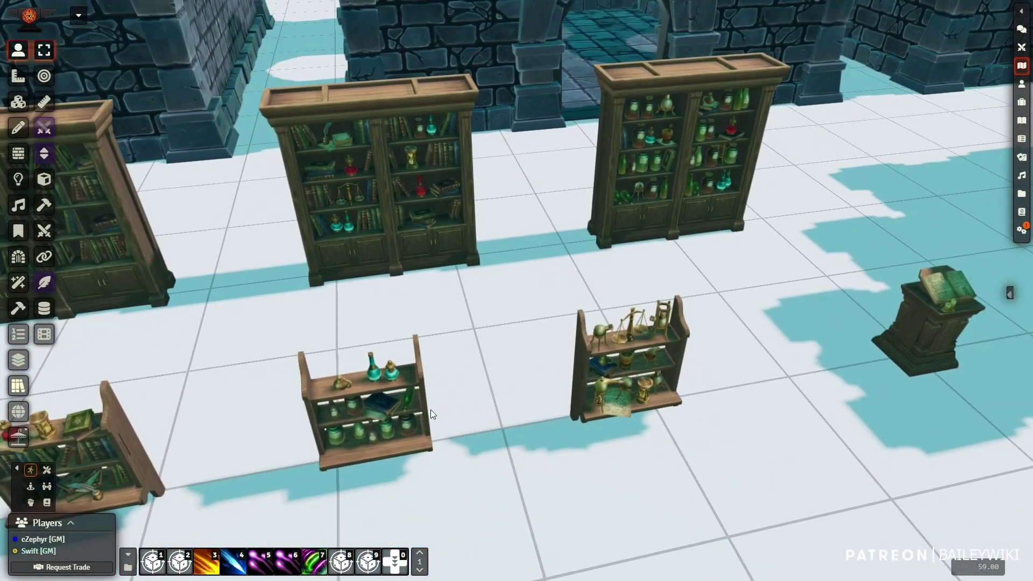
Examine the low open shelves stocked with books, potion bottles, jars and brass alchemy instruments
right_drag(357, 433, 385, 371)
scroll(583, 347, up, 4)
right_drag(612, 377, 576, 357)
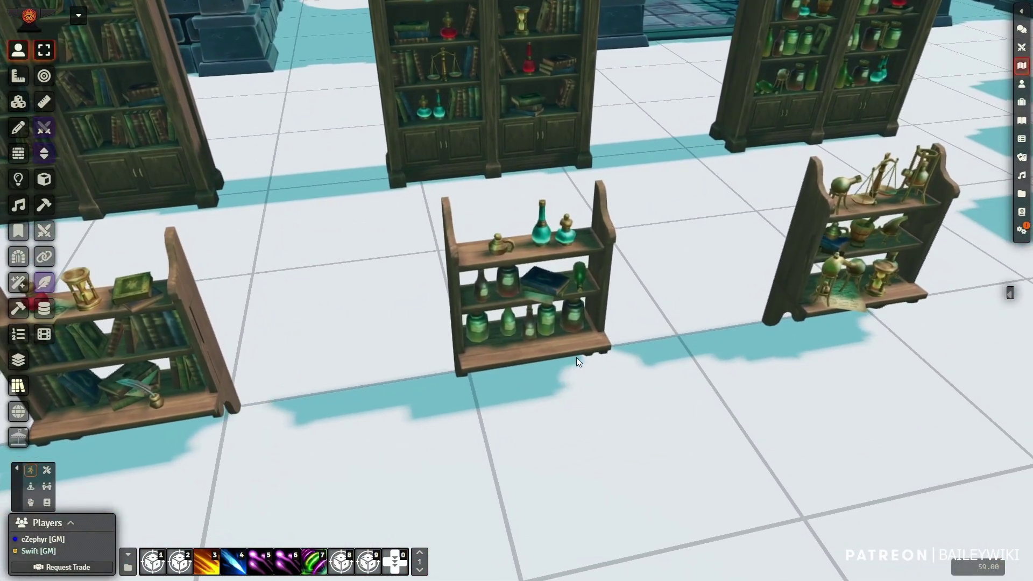
scroll(576, 357, up, 2)
scroll(576, 359, down, 3)
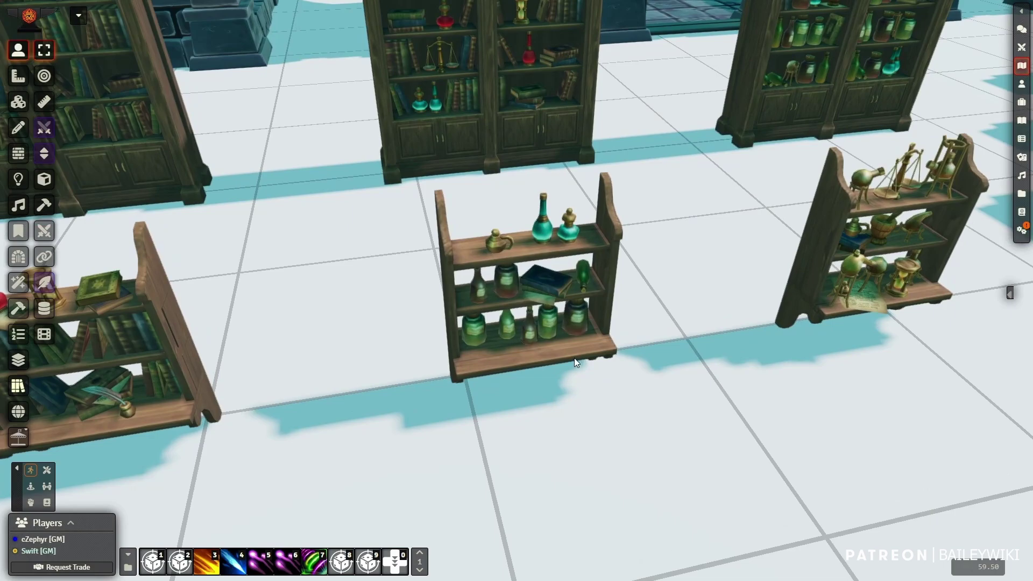
right_drag(367, 269, 407, 355)
scroll(410, 358, down, 5)
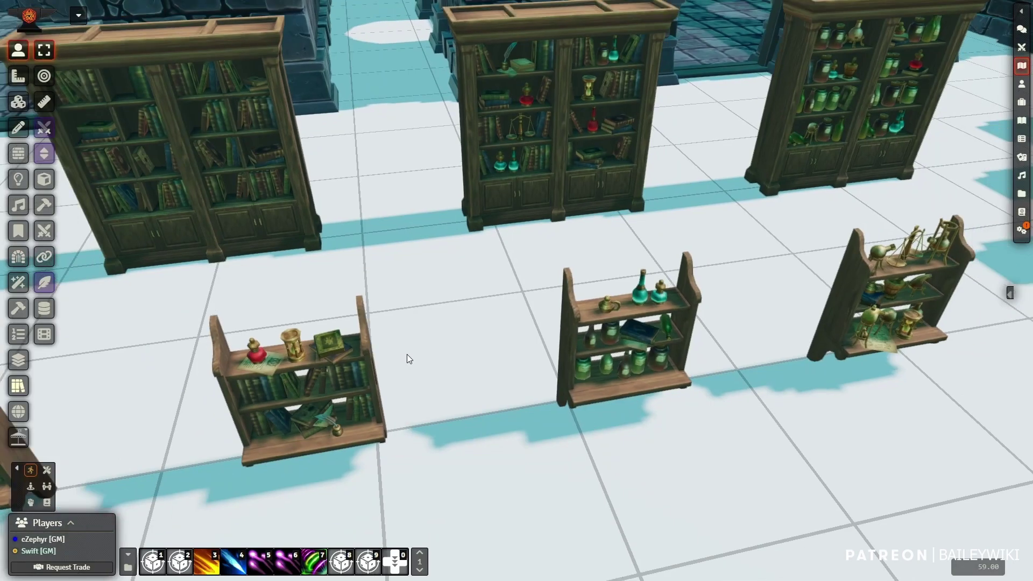
scroll(410, 358, up, 1)
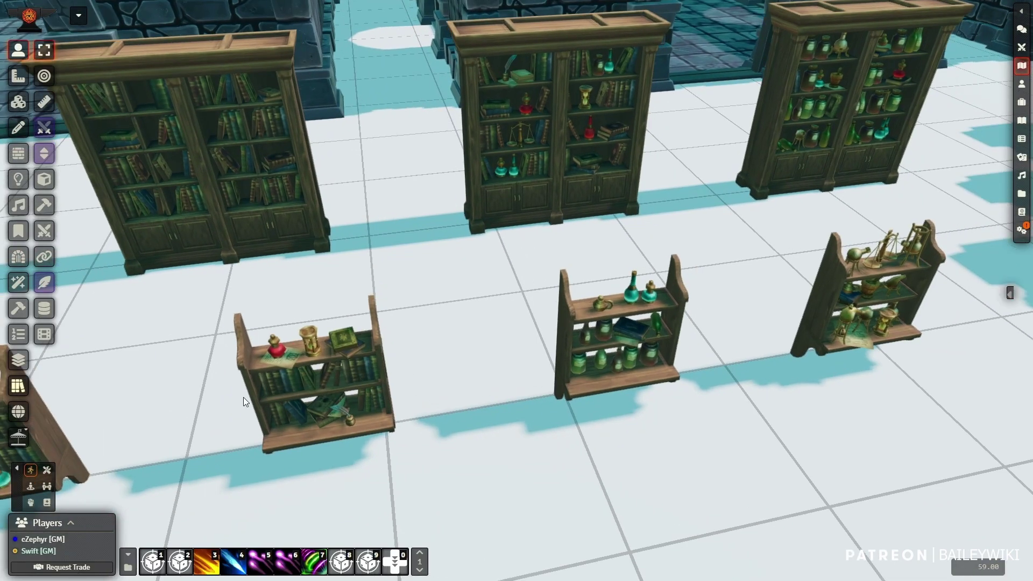
right_drag(241, 399, 574, 333)
scroll(542, 363, up, 3)
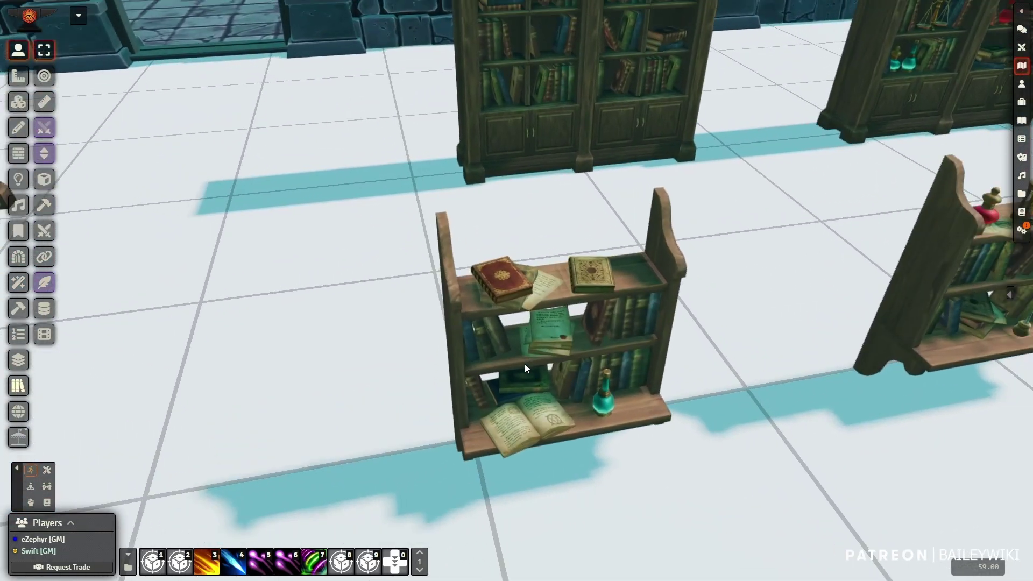
drag(524, 363, 531, 392)
right_drag(531, 392, 716, 395)
Examine the narrow arched-top hutches with jars, books, hourglass and writing set above their cupboard doors
right_drag(357, 402, 619, 401)
right_drag(497, 202, 547, 448)
scroll(546, 448, up, 4)
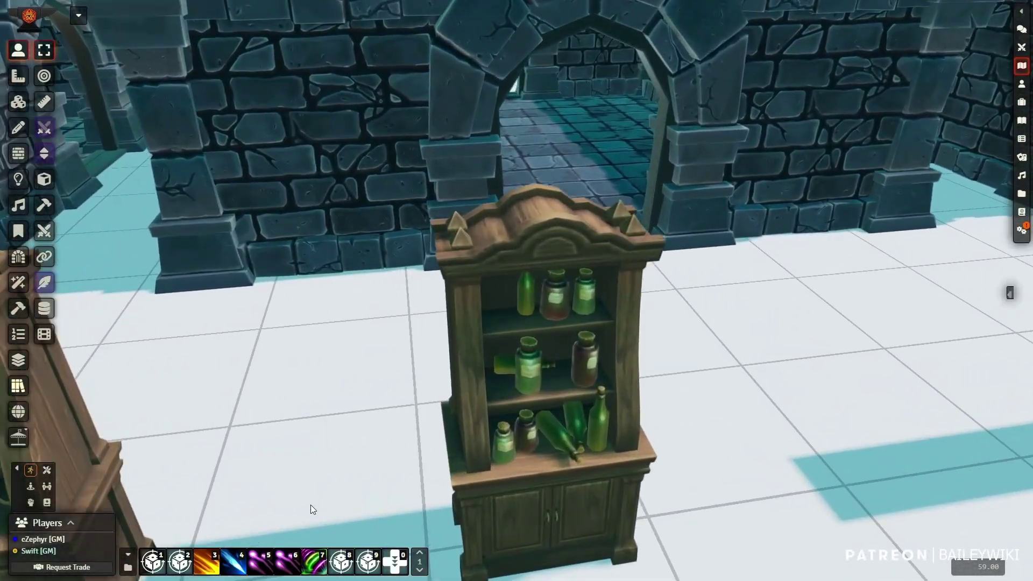
right_drag(312, 506, 527, 428)
right_drag(217, 473, 472, 443)
scroll(473, 443, down, 3)
right_drag(293, 441, 670, 404)
scroll(605, 423, up, 5)
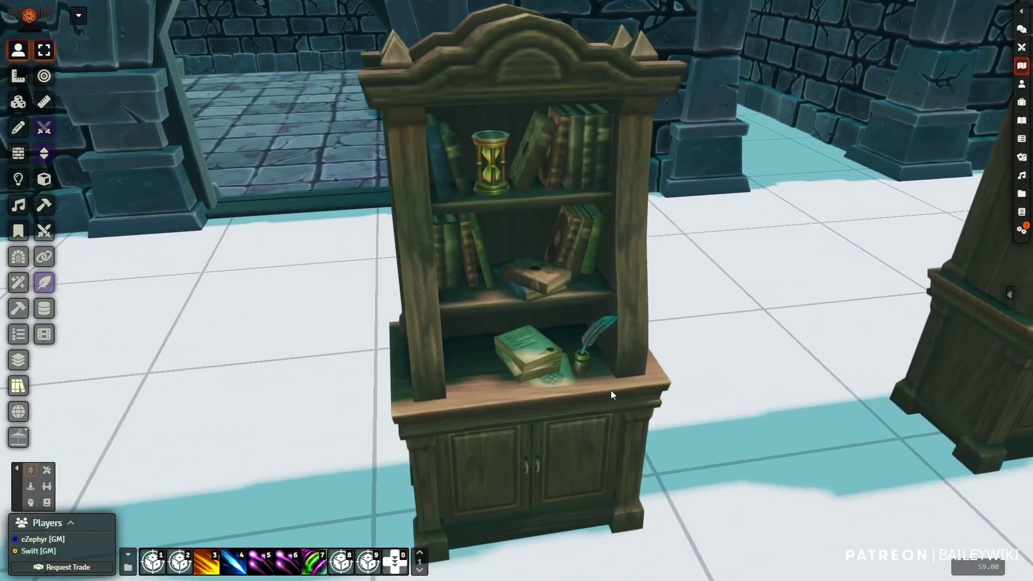
scroll(611, 395, down, 3)
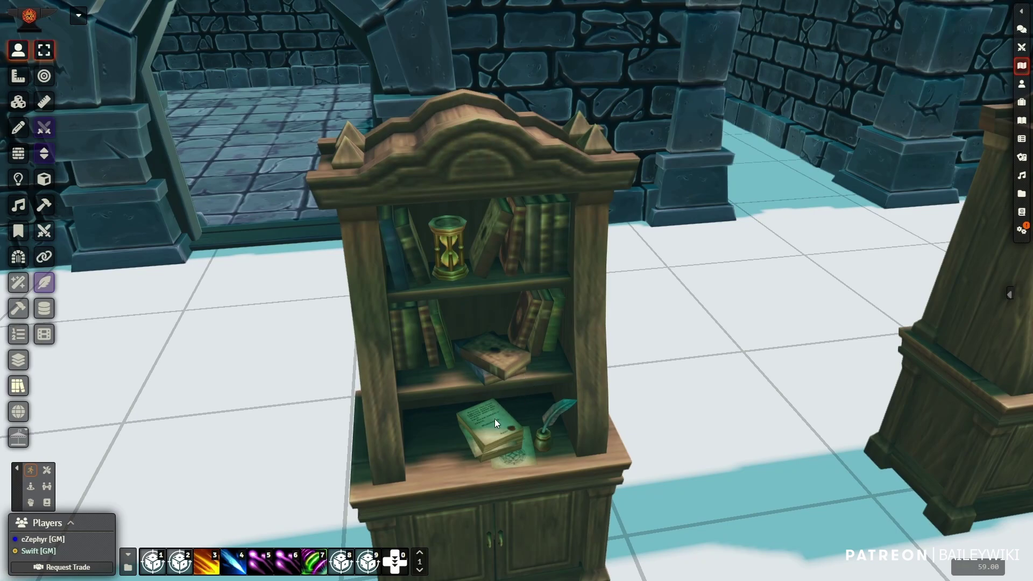
scroll(495, 418, down, 3)
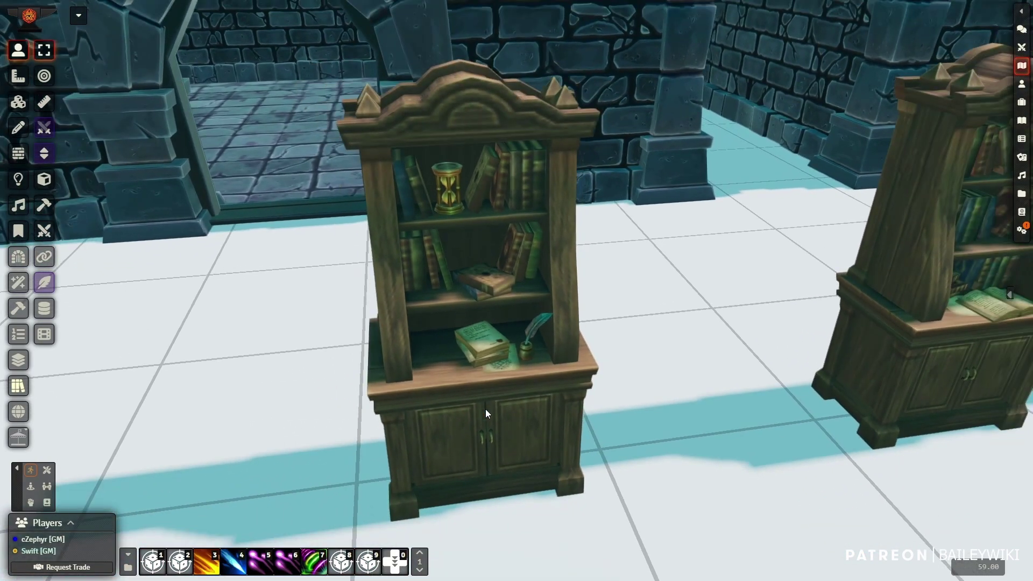
scroll(485, 410, down, 5)
Examine the wooden tables laid out with scales, books, flasks and alchemy equipment beside the narrow cabinets
right_drag(415, 373, 460, 301)
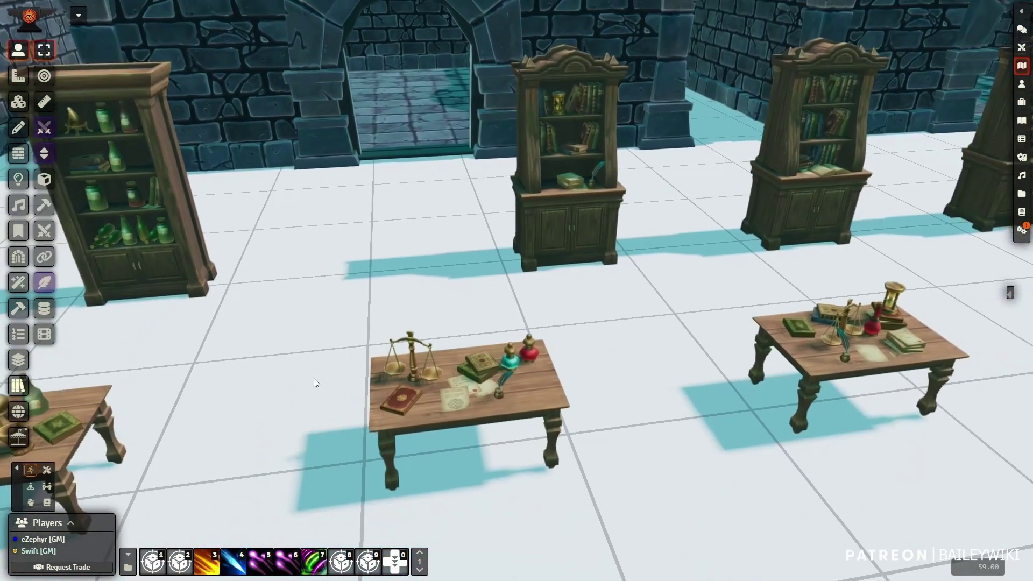
right_drag(314, 382, 585, 348)
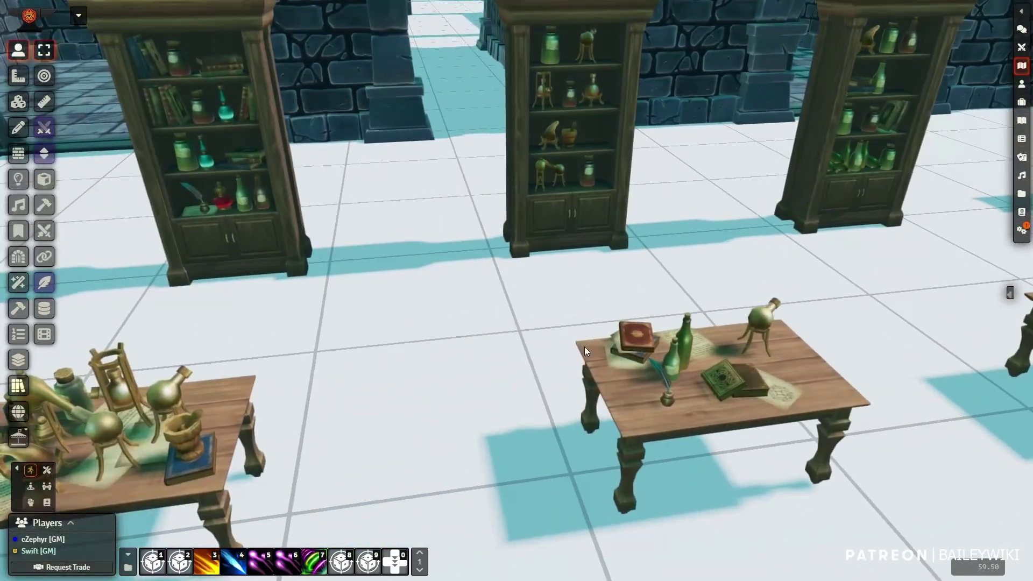
scroll(585, 347, down, 4)
right_drag(750, 428, 574, 295)
right_drag(732, 358, 589, 376)
scroll(597, 373, down, 3)
right_drag(950, 288, 600, 395)
scroll(463, 398, up, 2)
right_drag(425, 425, 560, 403)
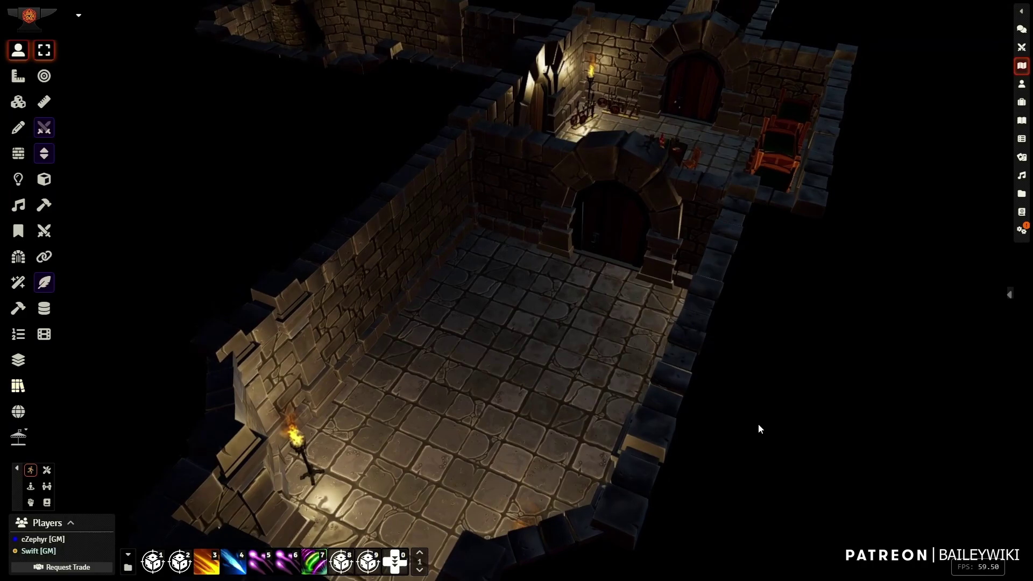
Examine the torchlit dungeon's entrance hall and its barracks room with bunk beds, dining table and weapon racks
right_drag(758, 424, 718, 520)
mouse_move(757, 347)
right_down()
mouse_move(673, 513)
mouse_move(635, 511)
right_up()
right_drag(678, 429, 691, 408)
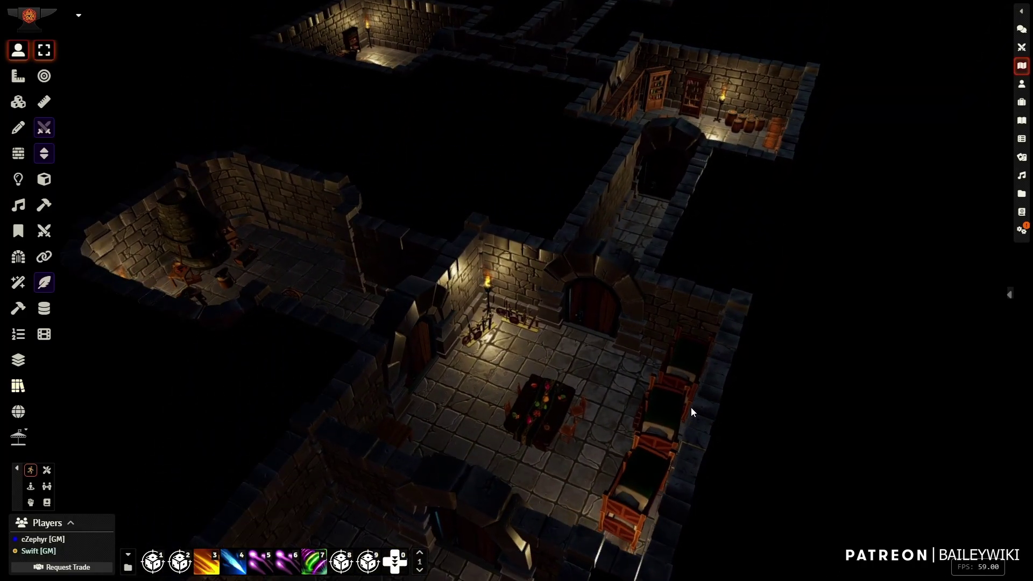
right_drag(661, 340, 584, 405)
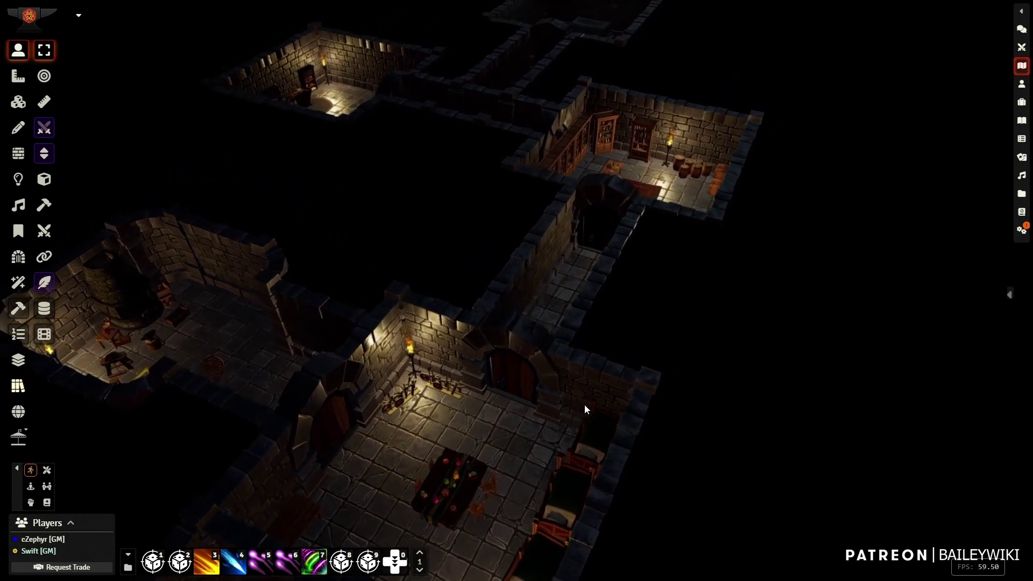
middle_drag(539, 455, 653, 436)
right_drag(654, 437, 553, 402)
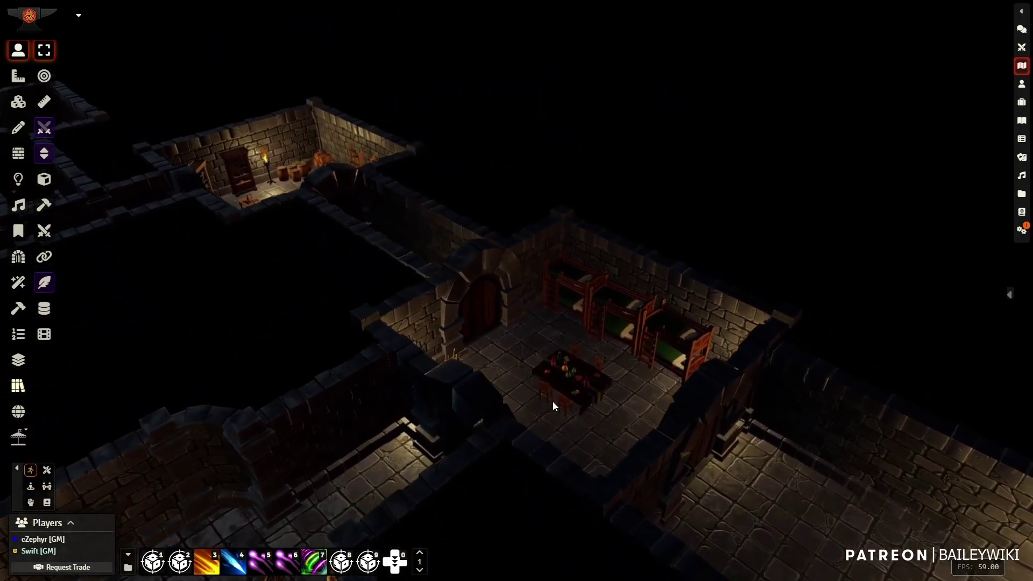
scroll(554, 401, up, 2)
middle_drag(551, 403, 536, 411)
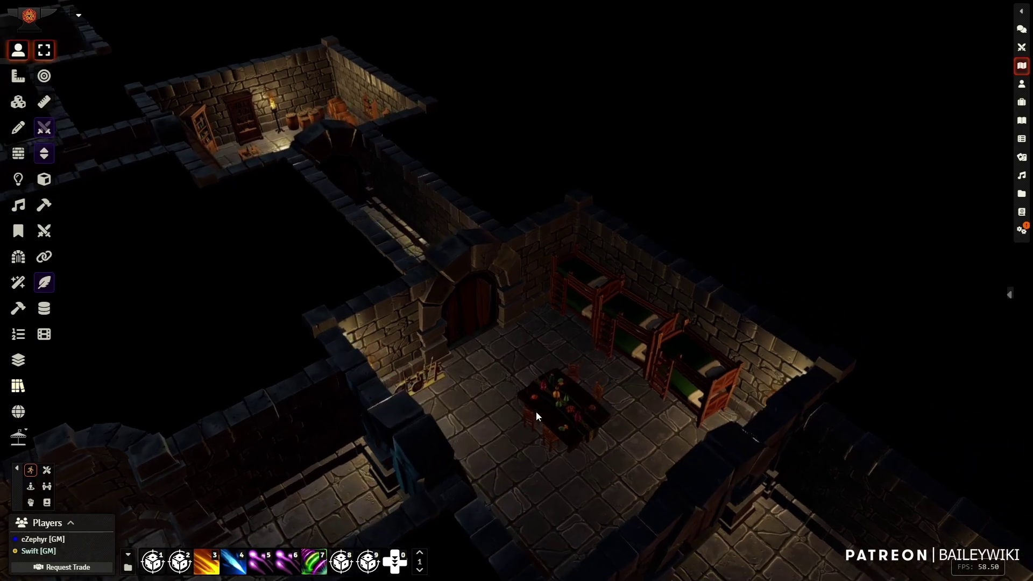
Examine the alchemy library with its row of bookcases, work tables, lectern, red rug and barrels
right_drag(349, 445, 573, 285)
mouse_move(573, 290)
middle_down()
mouse_move(475, 341)
mouse_move(579, 279)
middle_up()
right_drag(579, 279, 488, 410)
middle_drag(489, 410, 535, 364)
scroll(528, 370, up, 2)
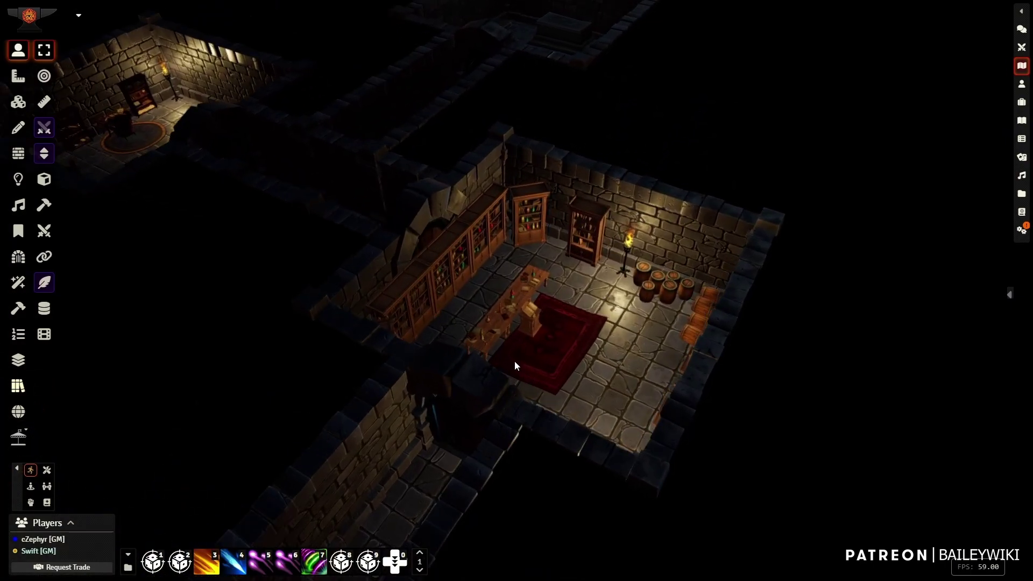
right_drag(514, 360, 554, 419)
scroll(538, 424, up, 3)
middle_drag(538, 424, 508, 328)
right_drag(464, 410, 490, 377)
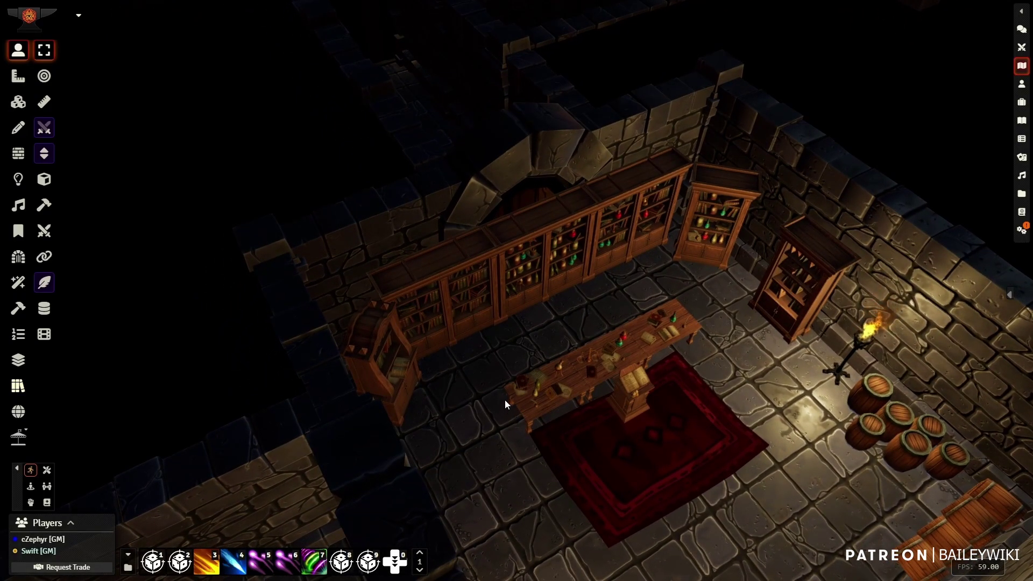
Examine the bedroom with the round rug and desk, plus the dark corridors and wall section outside it
right_drag(511, 353, 544, 495)
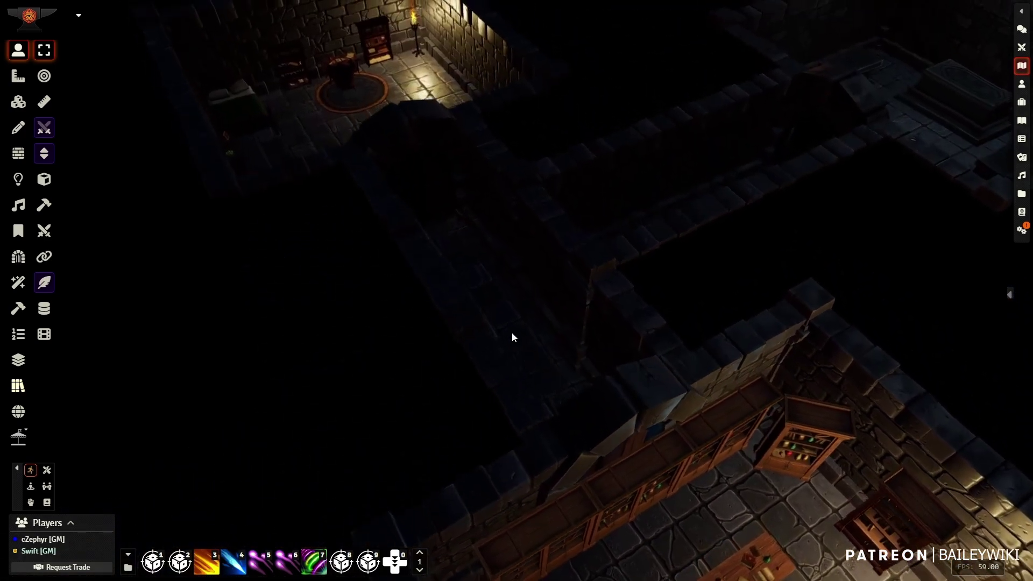
right_drag(511, 334, 533, 410)
scroll(535, 414, up, 1)
right_drag(464, 269, 549, 367)
scroll(581, 447, up, 2)
scroll(530, 356, up, 1)
scroll(535, 366, up, 1)
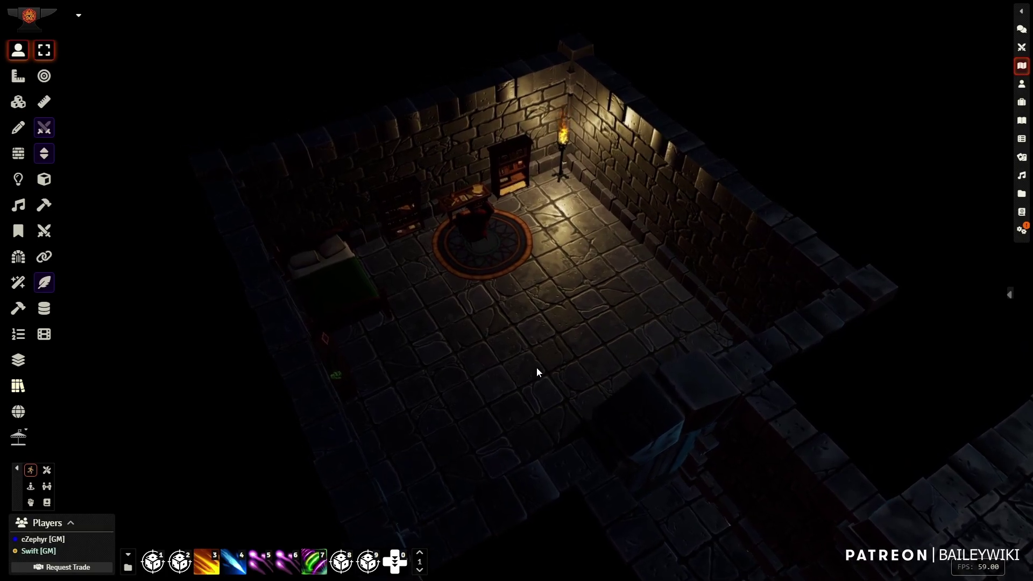
right_drag(671, 443, 542, 309)
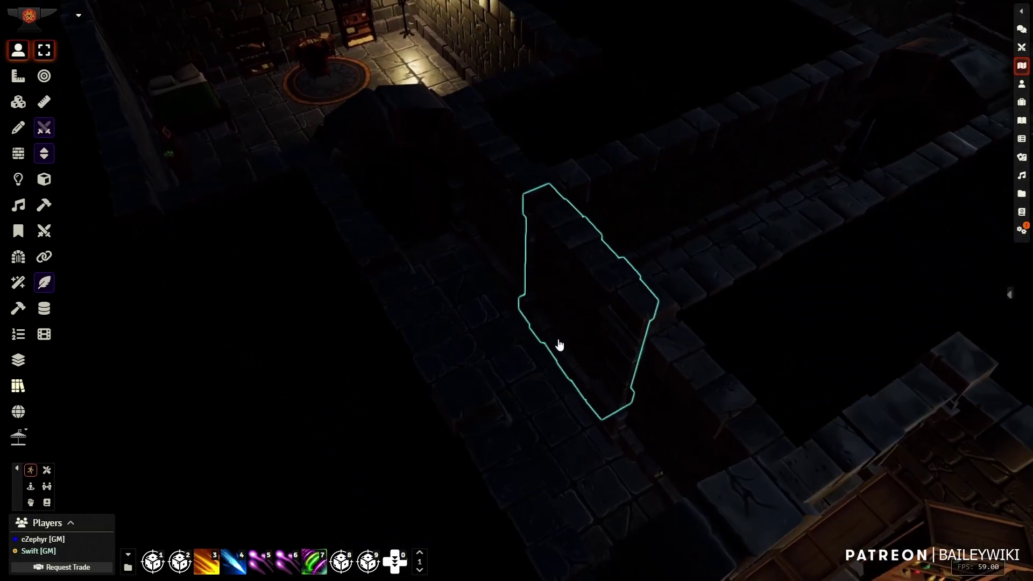
right_drag(558, 346, 574, 371)
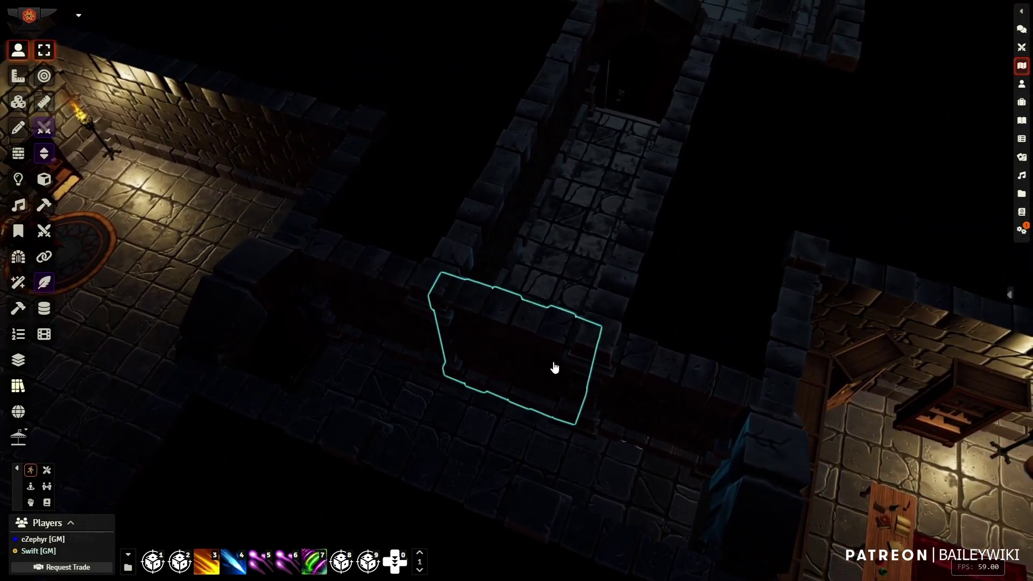
right_drag(610, 187, 545, 366)
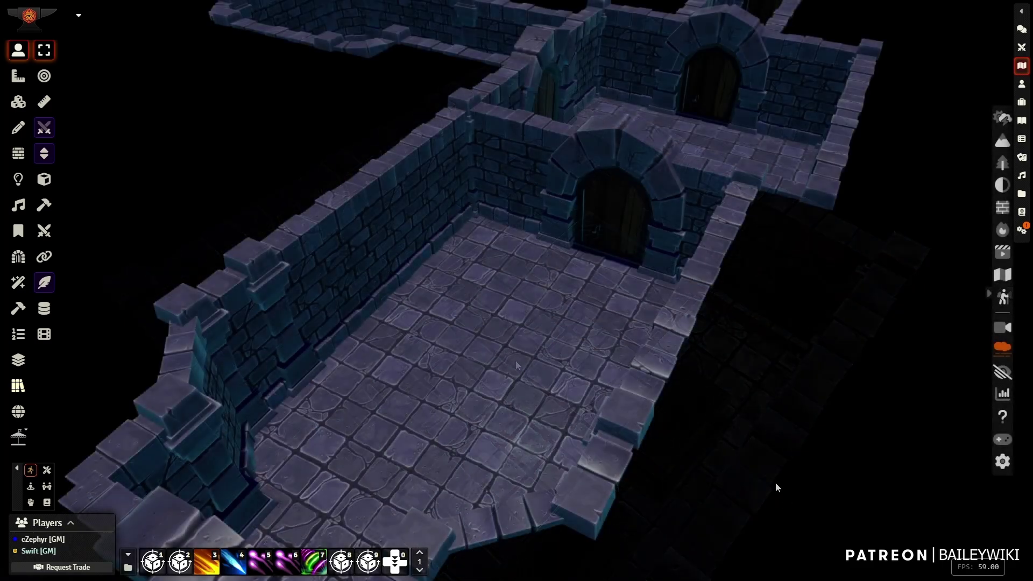
Examine the unfurnished version of the dungeon with its connected rooms, corridors and arched doors
right_drag(725, 290, 661, 344)
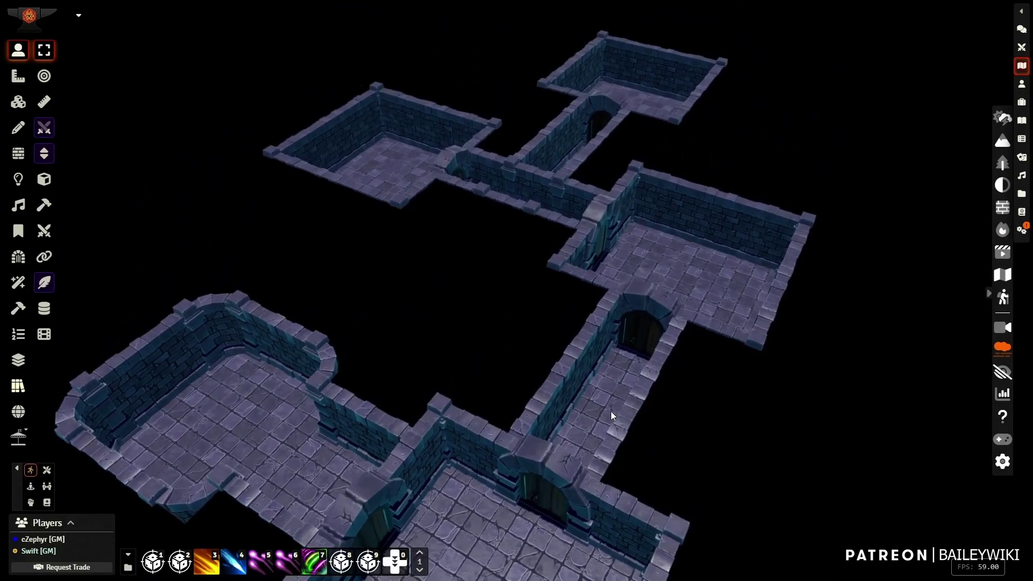
drag(611, 412, 570, 424)
drag(661, 322, 756, 344)
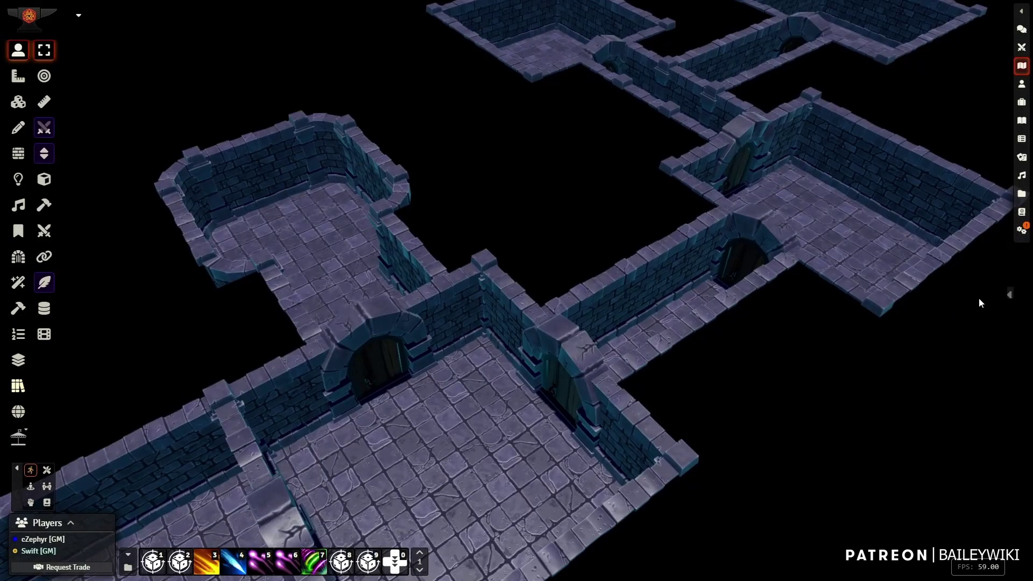
Open the scene's environment settings and apply the blue sky preset with the bright sun above clouds
click(1009, 296)
right_drag(870, 316, 792, 335)
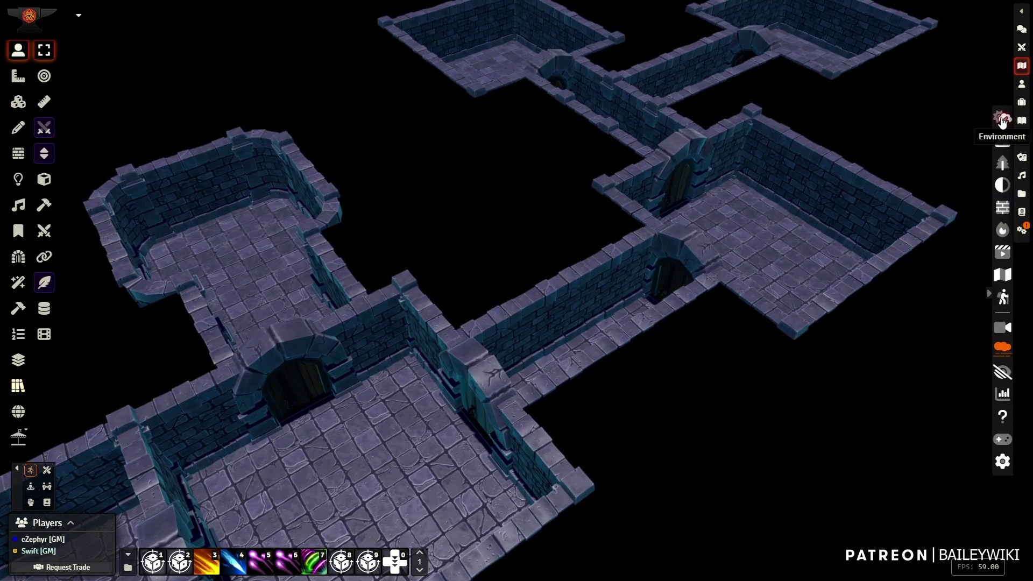
click(1003, 121)
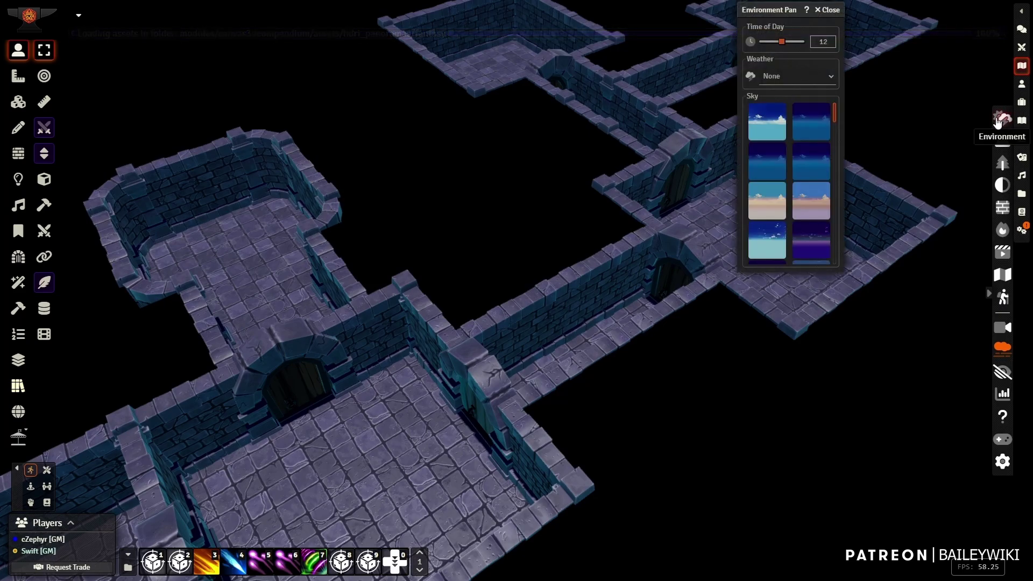
drag(787, 6, 848, 89)
scroll(834, 291, down, 3)
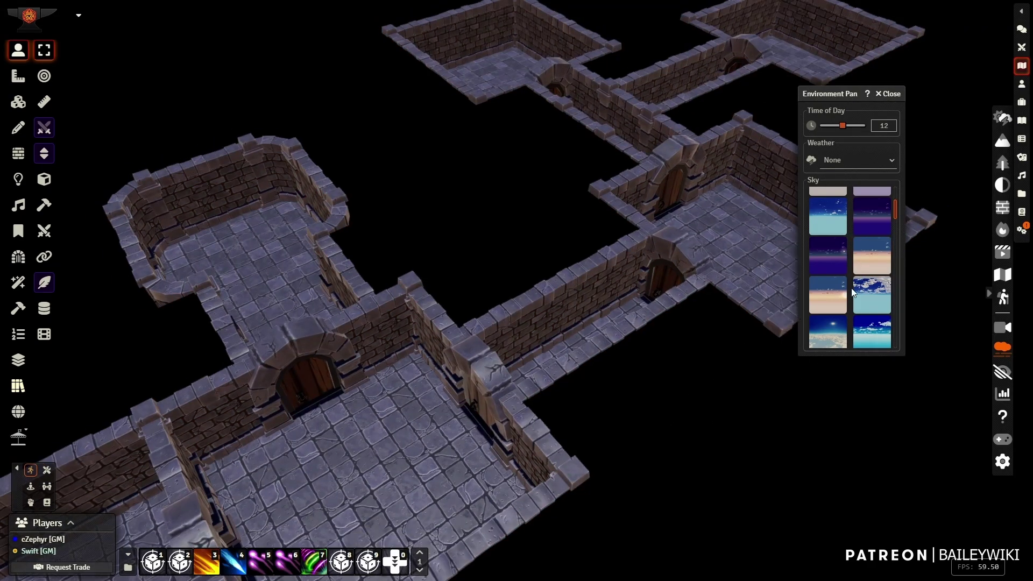
scroll(851, 288, down, 1)
click(838, 279)
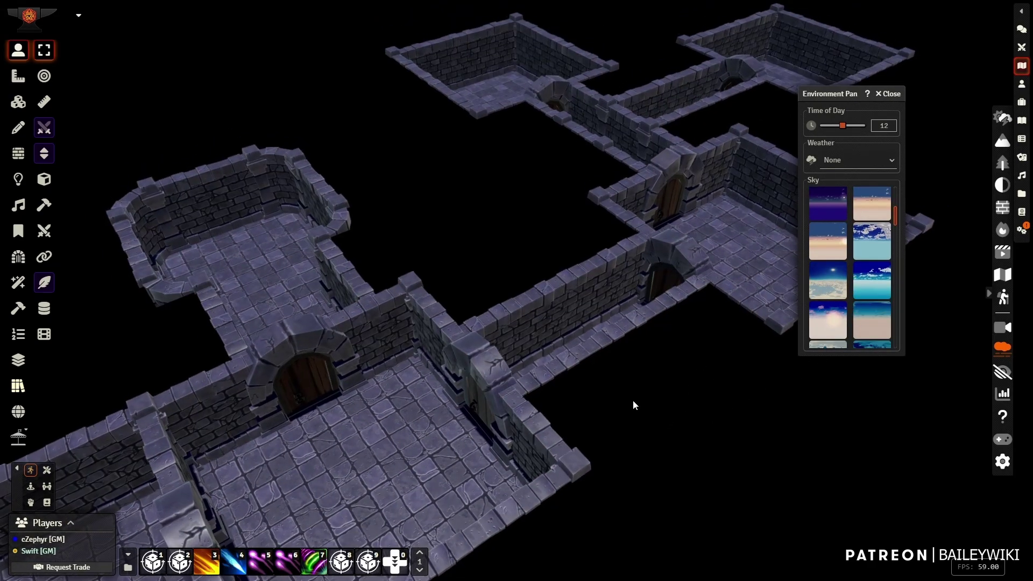
Try several sky presets on the unfurnished dungeon, including the yellow sunlit sky and the dark blue night sky
click(824, 324)
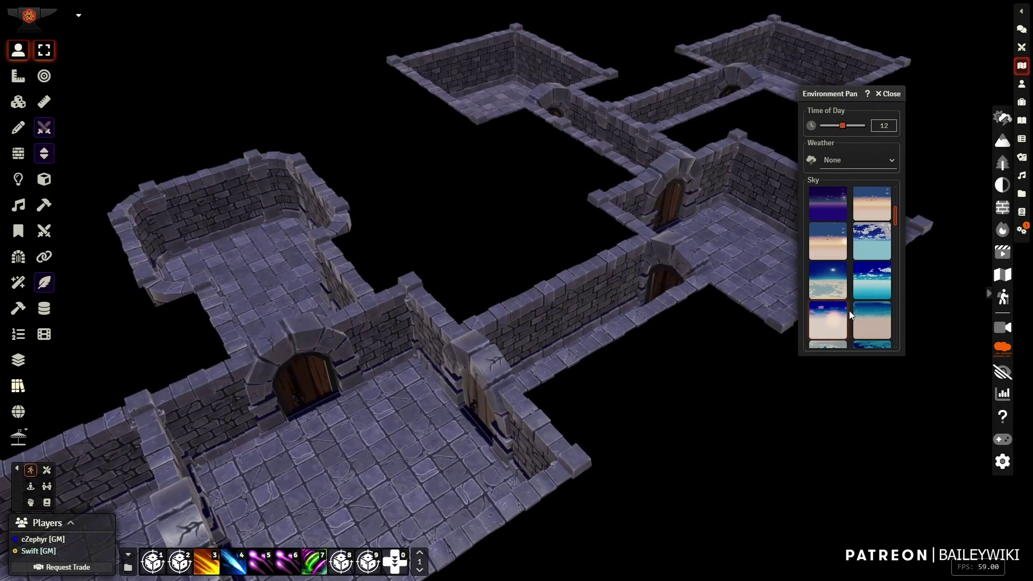
scroll(848, 310, down, 2)
click(831, 314)
scroll(831, 315, down, 1)
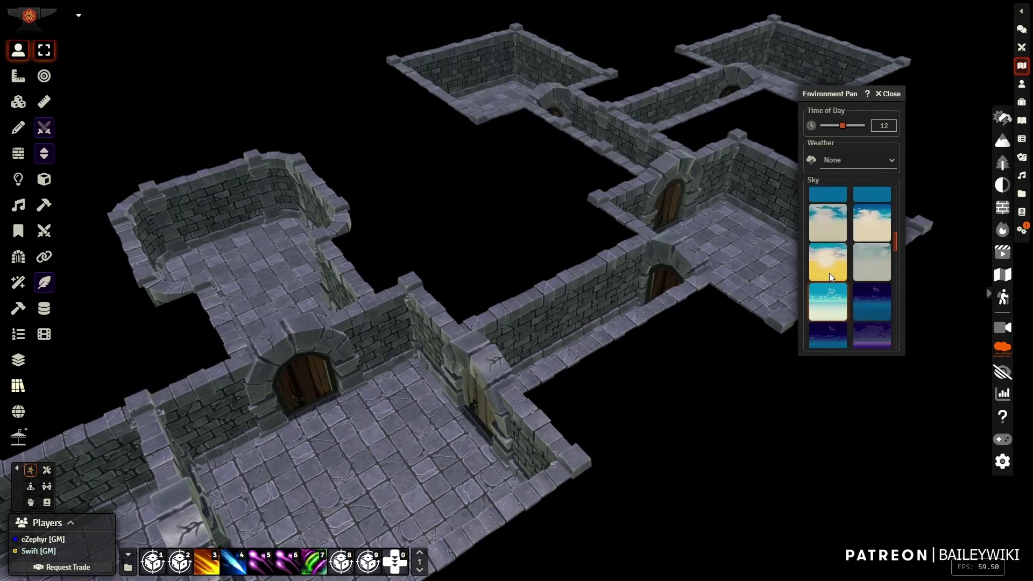
click(832, 274)
click(873, 318)
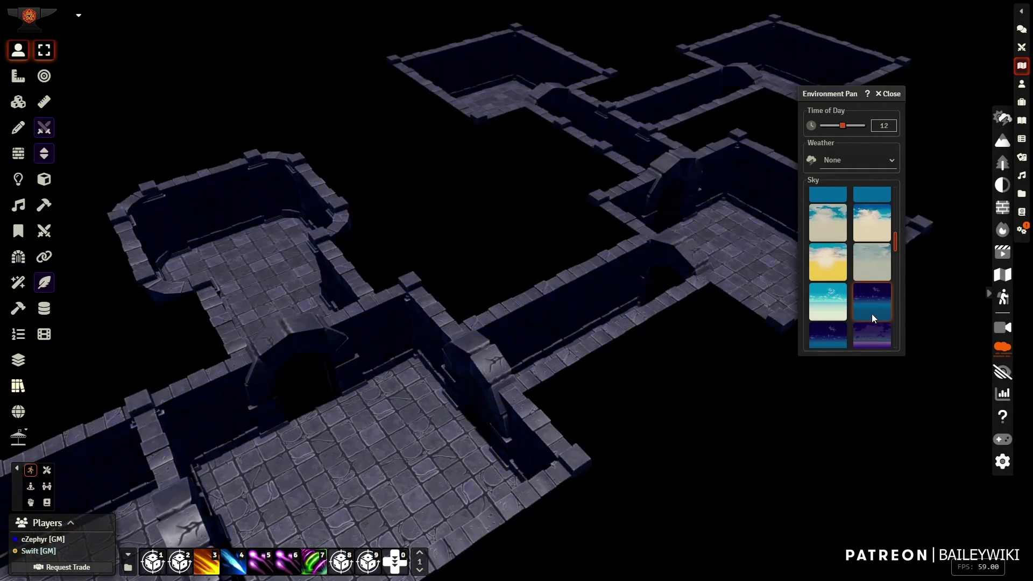
Try the dim interior sky preset with arched rooms and warm lamps, and examine the lighting on the dungeon rooms
scroll(872, 315, down, 5)
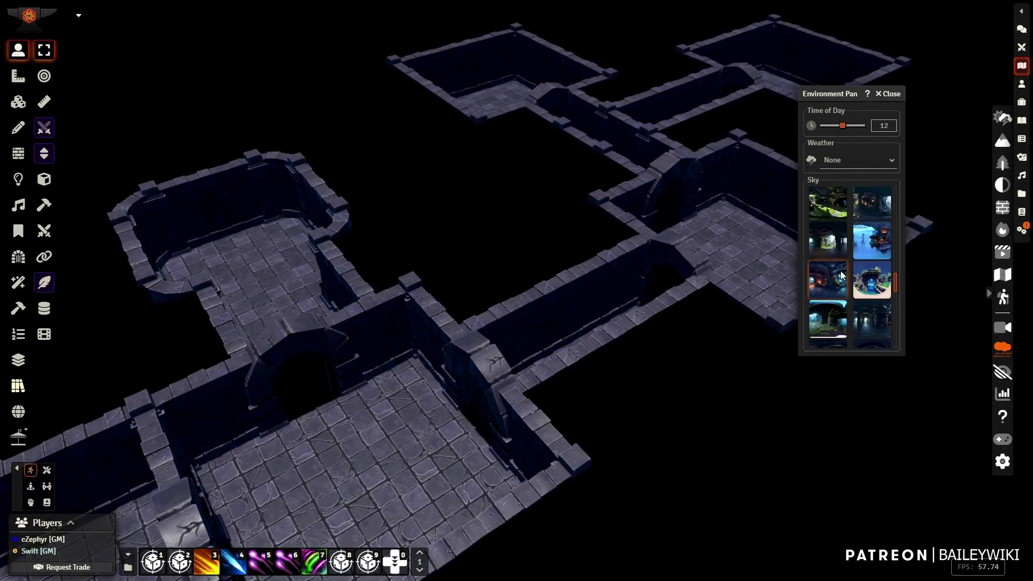
scroll(837, 266, down, 2)
click(834, 261)
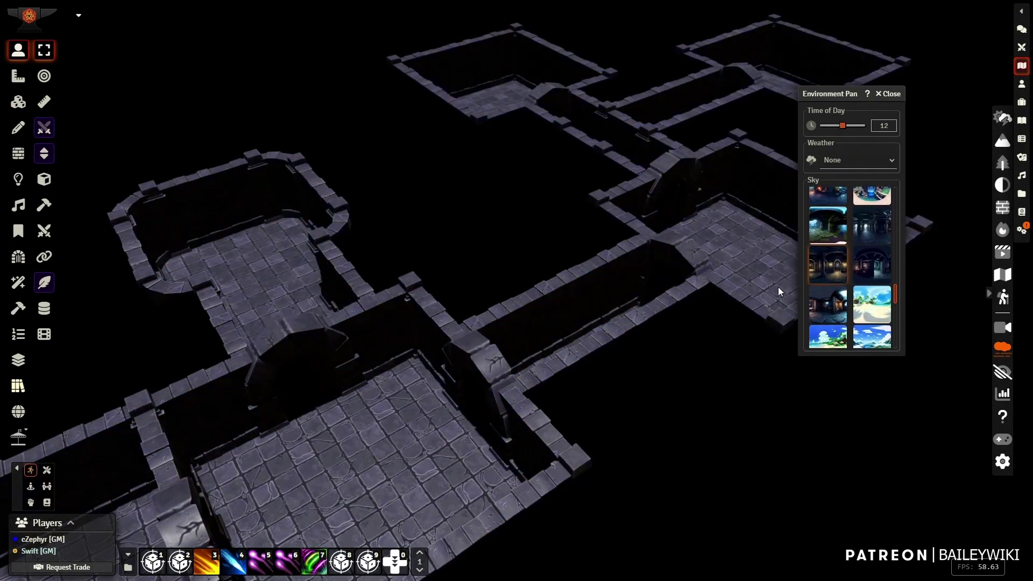
drag(778, 286, 505, 409)
right_drag(506, 408, 625, 351)
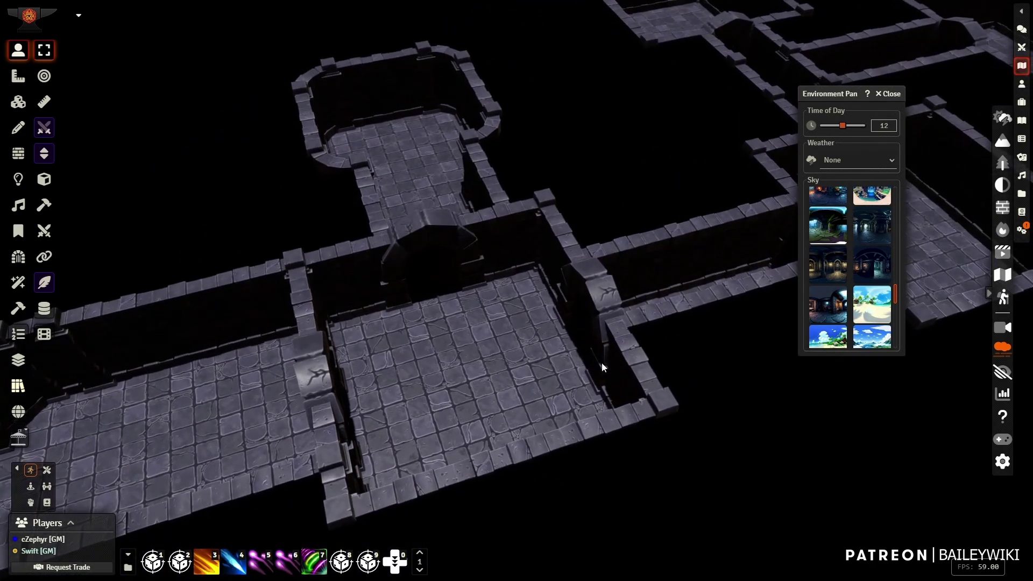
drag(578, 378, 646, 347)
Apply the first sky preset, blue with white clouds above teal, and examine the dungeon's rooms and corridors under it
scroll(838, 269, up, 11)
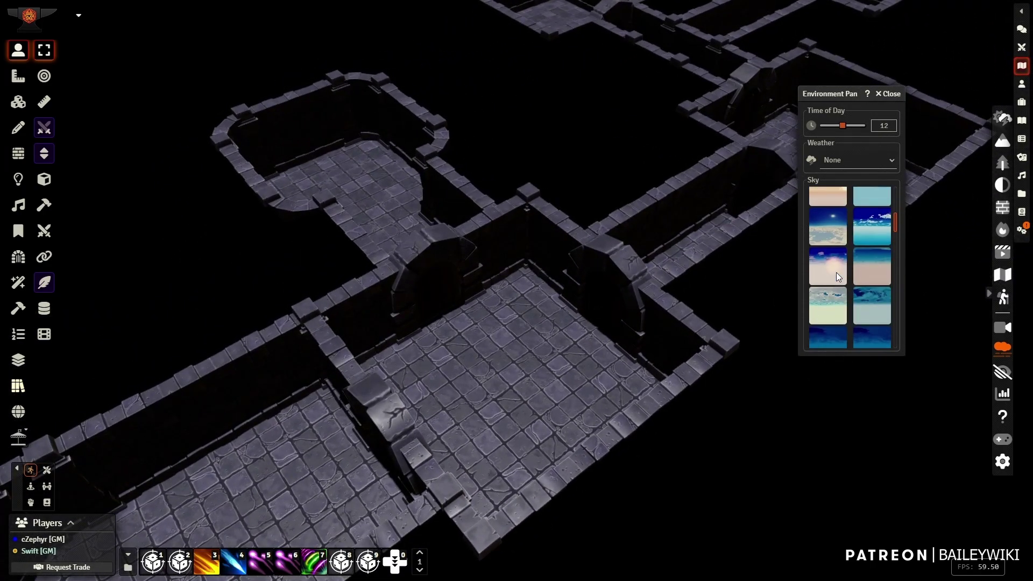
click(829, 205)
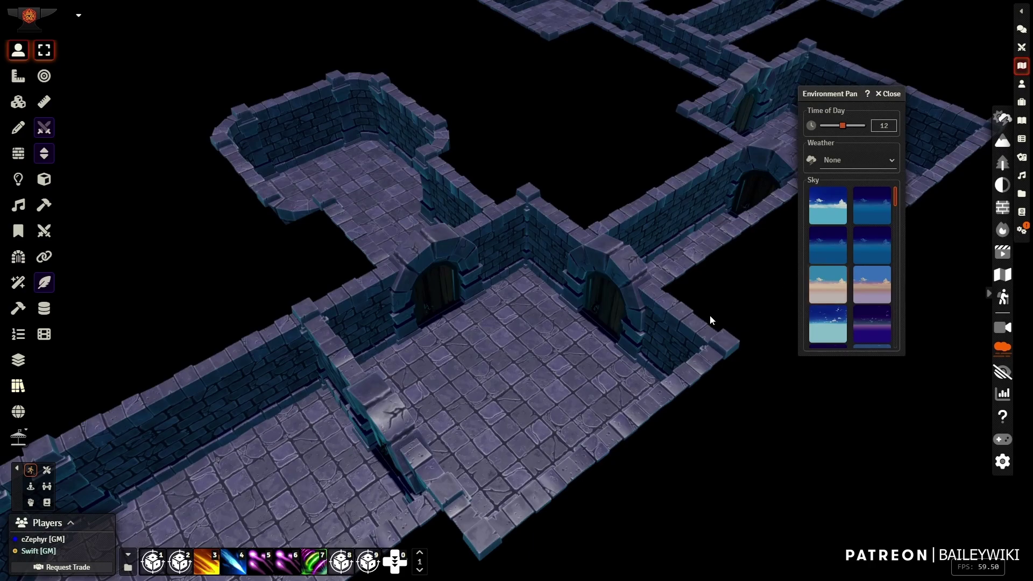
drag(710, 314, 211, 516)
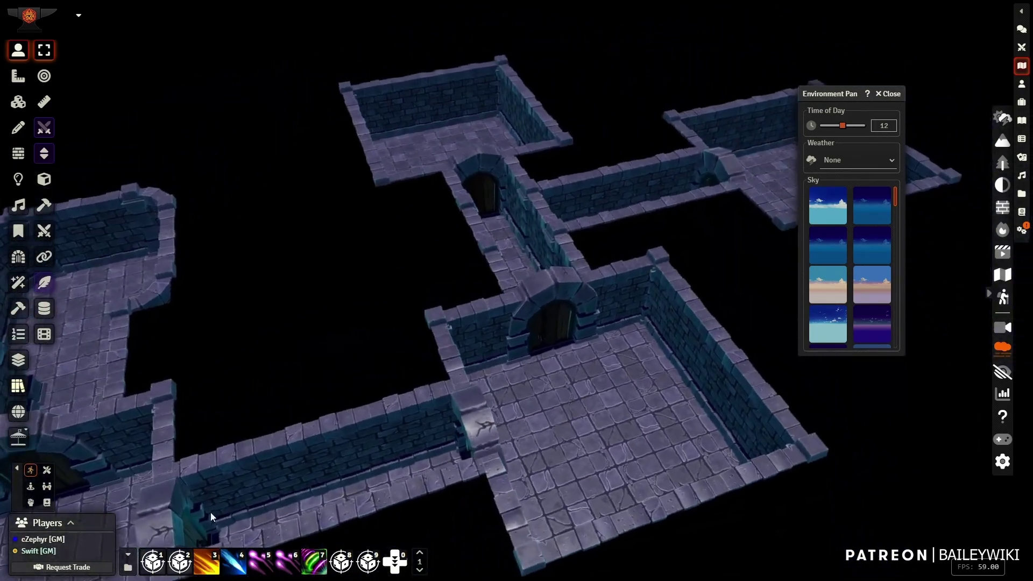
right_drag(210, 513, 372, 455)
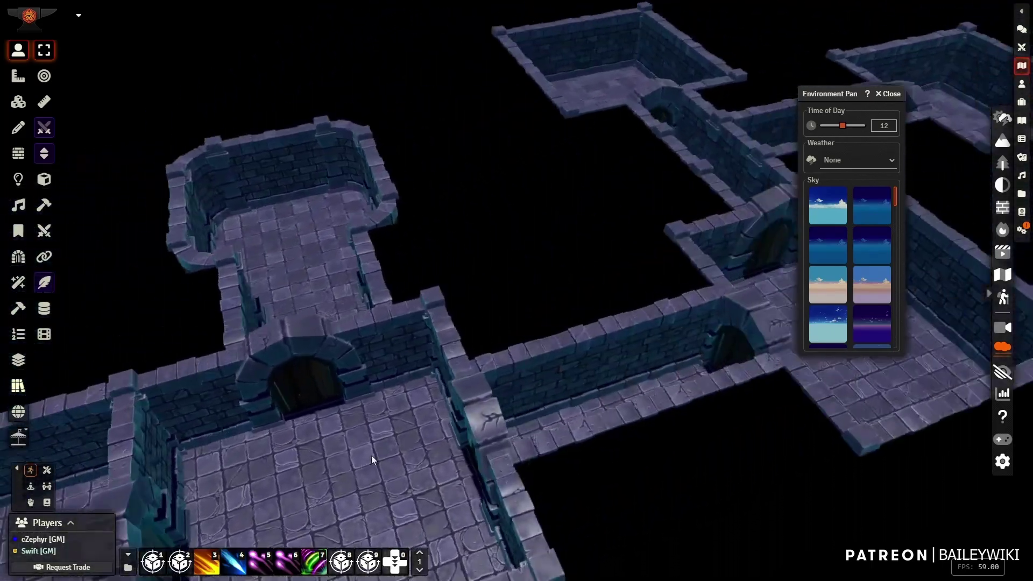
drag(372, 456, 446, 377)
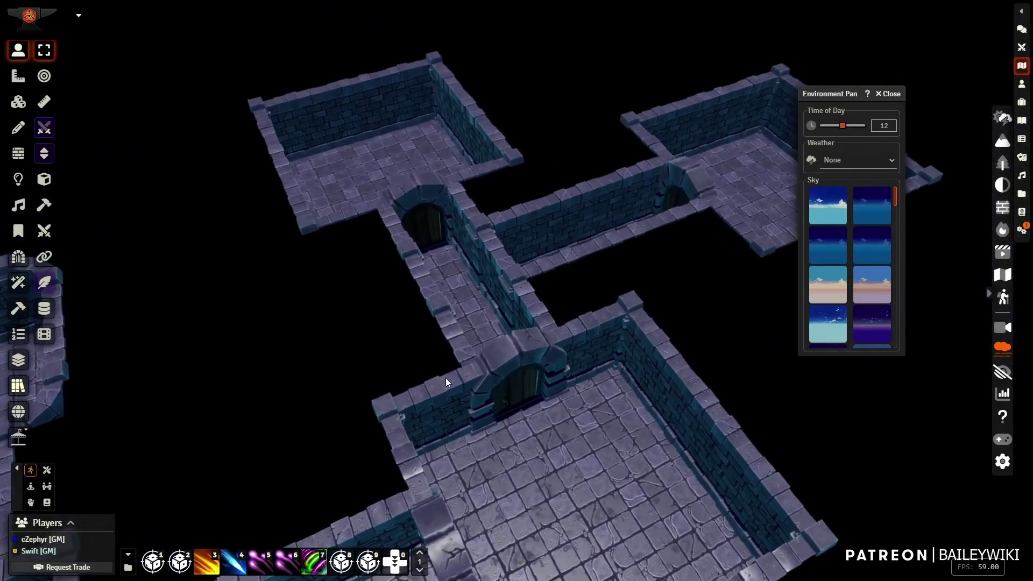
right_drag(585, 466, 560, 411)
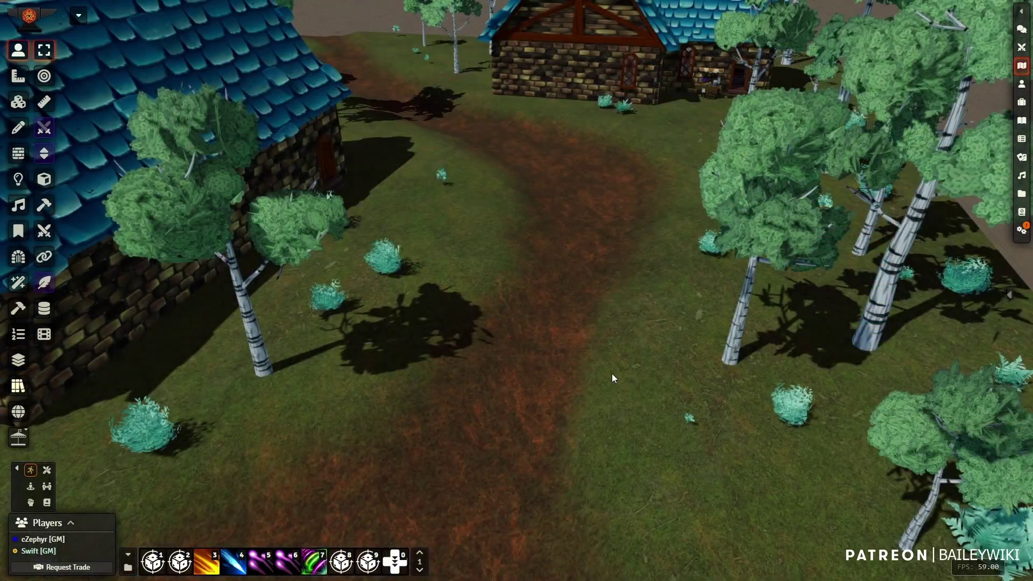
Examine the daytime village map with its two blue-roofed stone houses, winding dirt path and birch trees
right_drag(612, 374, 527, 533)
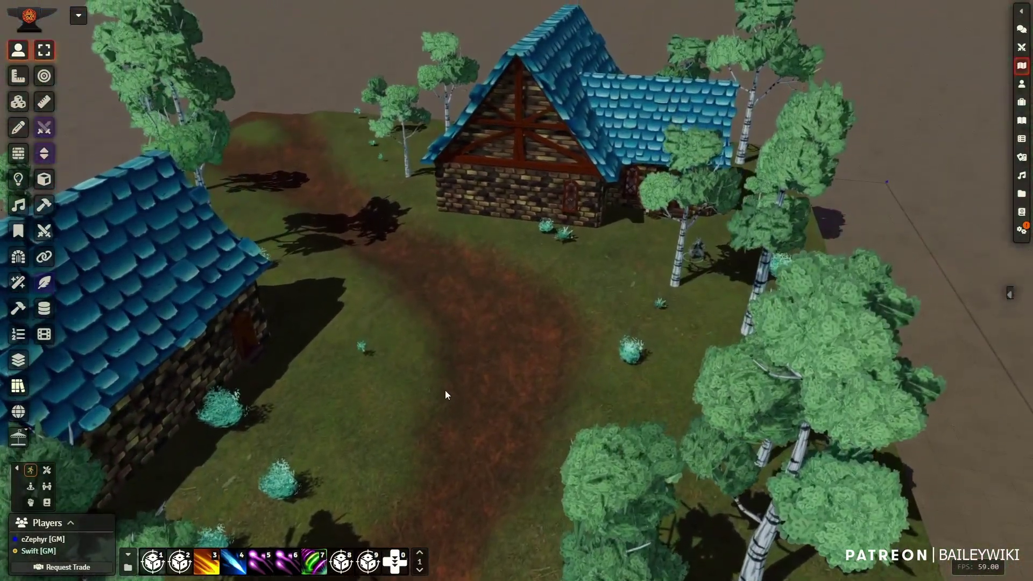
middle_drag(443, 390, 420, 395)
right_drag(419, 395, 492, 376)
scroll(492, 375, down, 5)
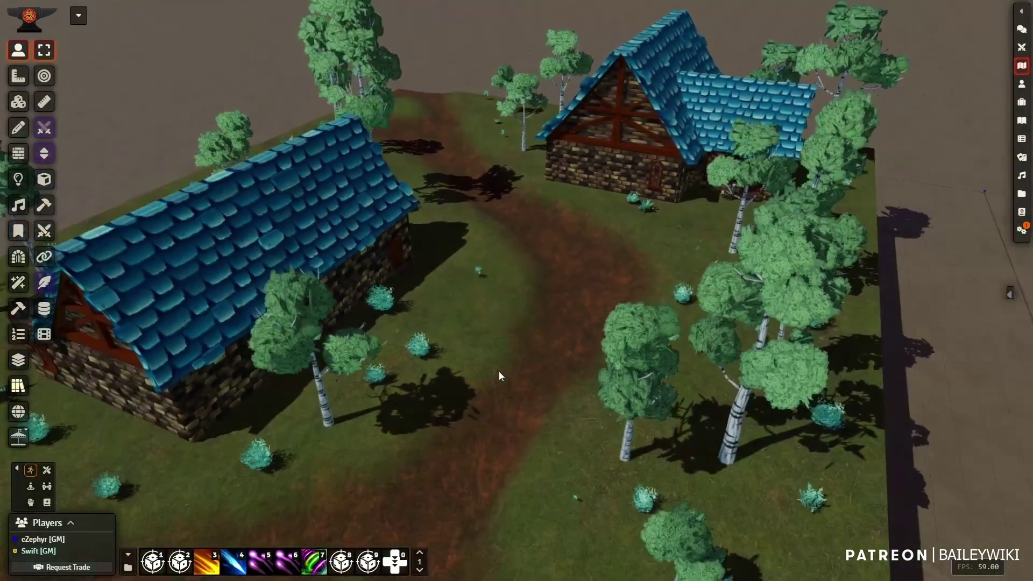
right_drag(572, 333, 512, 414)
scroll(512, 414, up, 5)
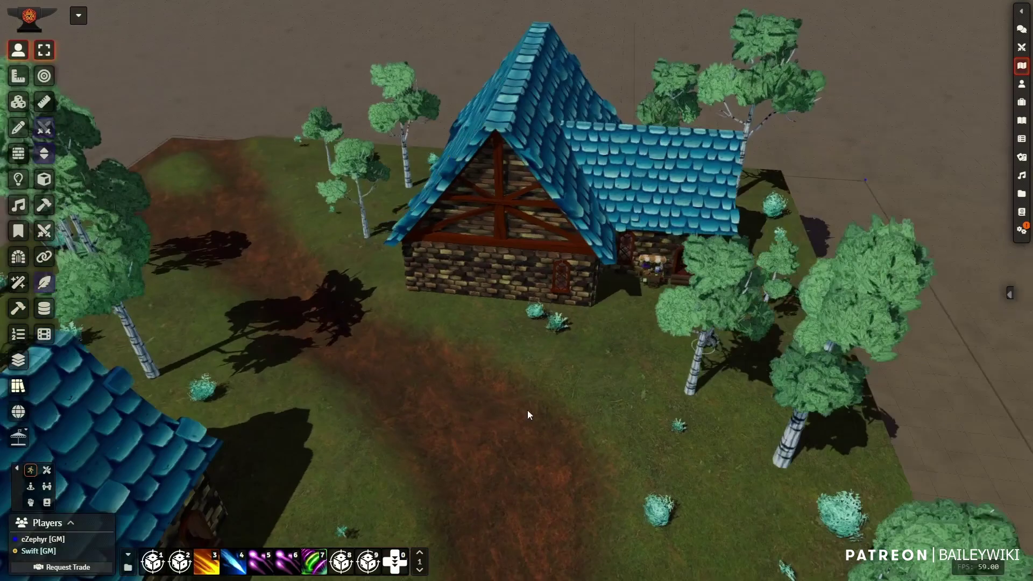
Move the character token from the lawn through the arched door beside the market cart into the alchemist's house
middle_drag(527, 414, 495, 380)
scroll(495, 381, up, 5)
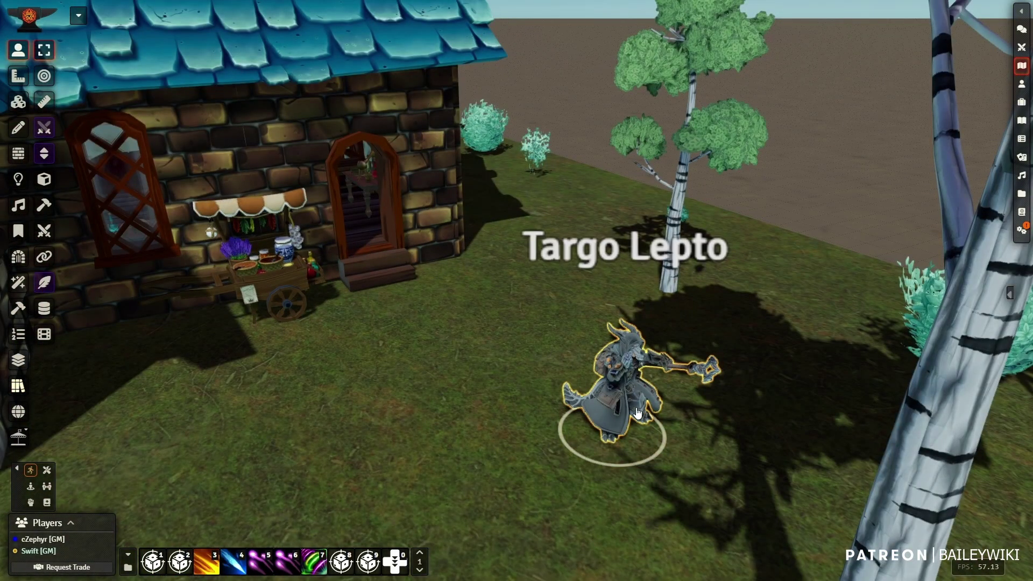
drag(617, 404, 347, 221)
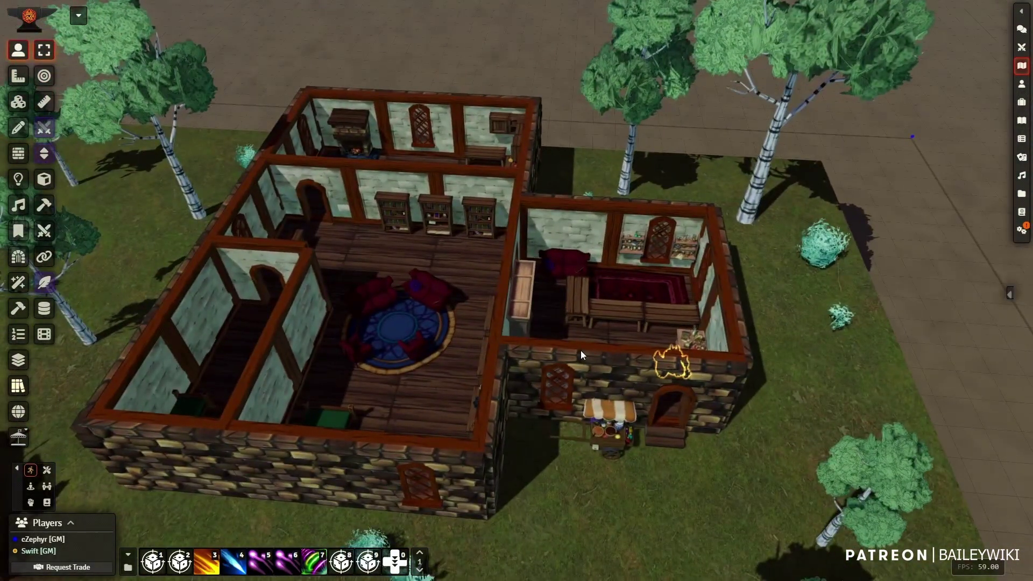
Examine the alchemist's shop room with its display cabinet, work tables, benches, red rug and wall shelves
drag(581, 351, 527, 358)
scroll(574, 366, up, 4)
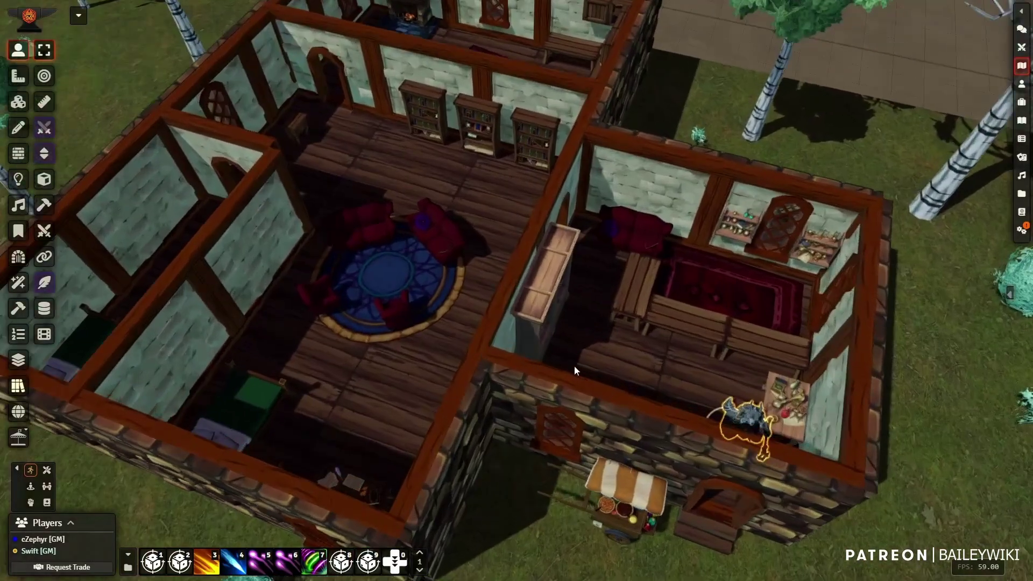
right_drag(592, 340, 573, 320)
drag(572, 319, 506, 321)
right_drag(505, 322, 441, 221)
drag(441, 220, 457, 288)
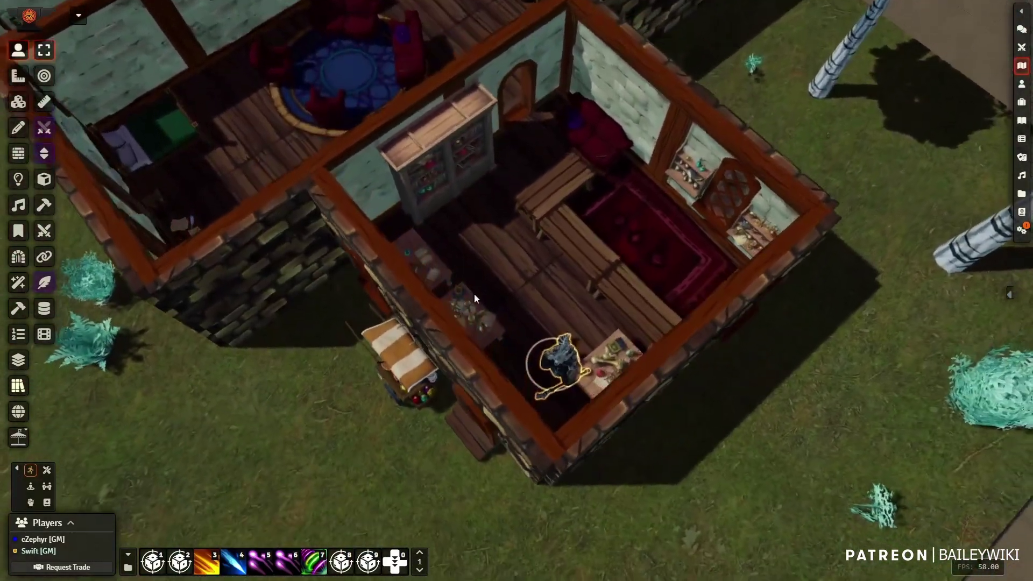
scroll(529, 305, up, 5)
right_drag(586, 324, 562, 374)
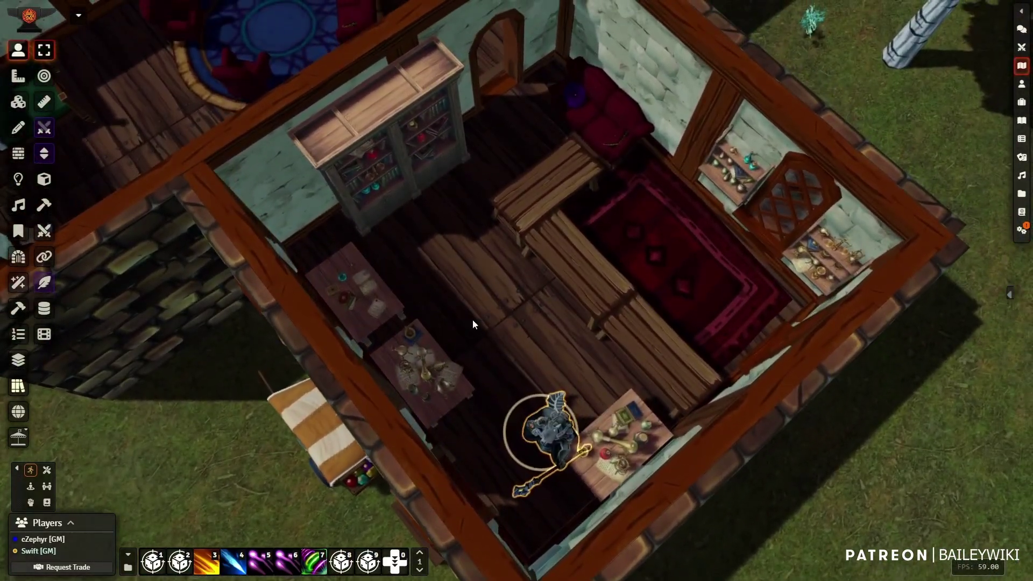
Examine the main hall with the round blue rug and bookcases, plus the adjoining bedrooms and back room
right_drag(526, 174, 542, 357)
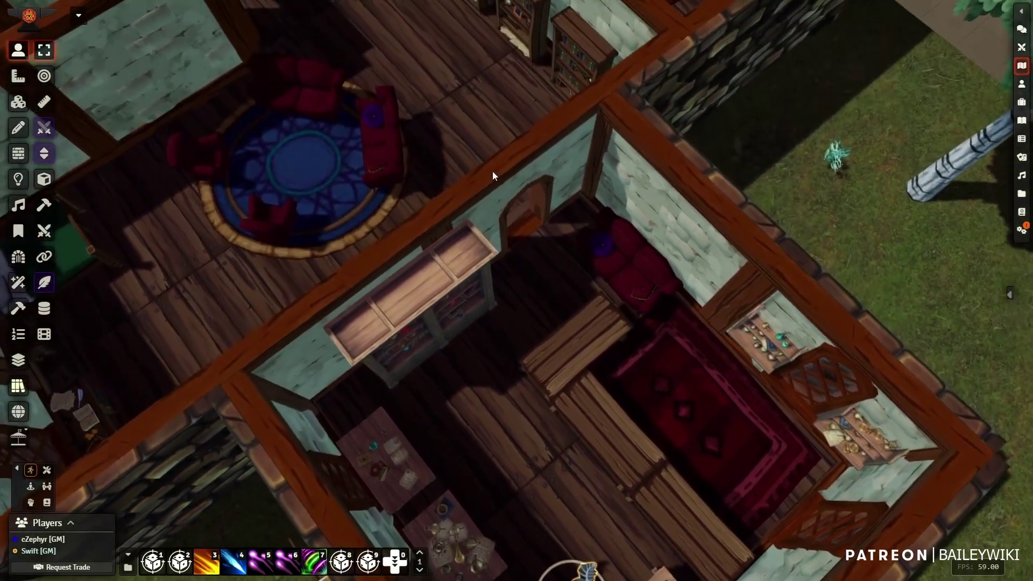
right_drag(492, 174, 652, 432)
right_drag(537, 269, 542, 400)
right_drag(538, 237, 618, 325)
right_drag(561, 357, 531, 92)
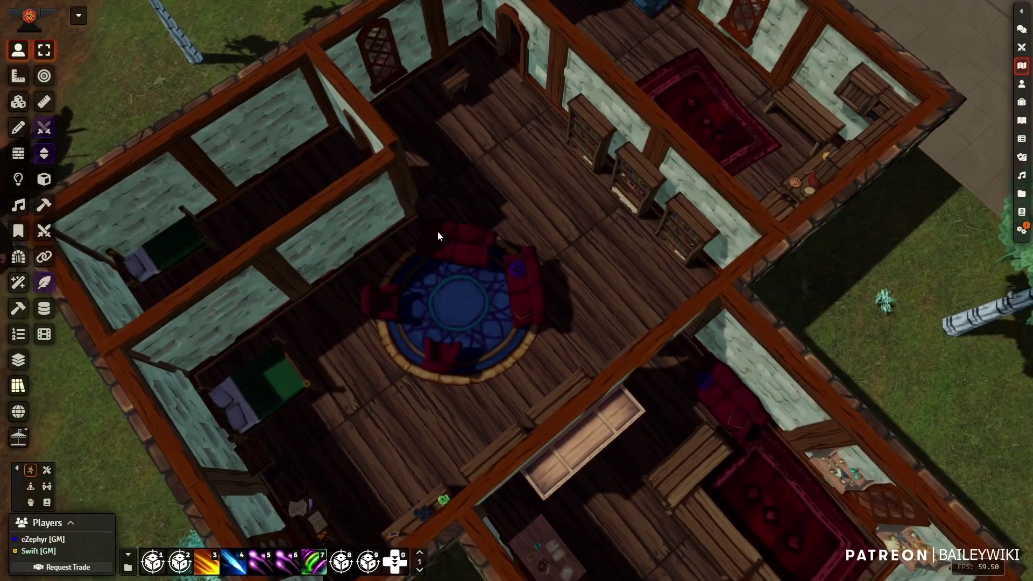
middle_drag(438, 231, 349, 210)
right_drag(325, 250, 554, 249)
middle_drag(478, 242, 463, 213)
Examine the roofless house from outside, along with the surrounding lawn, dirt path and second stone house
right_drag(403, 253, 463, 115)
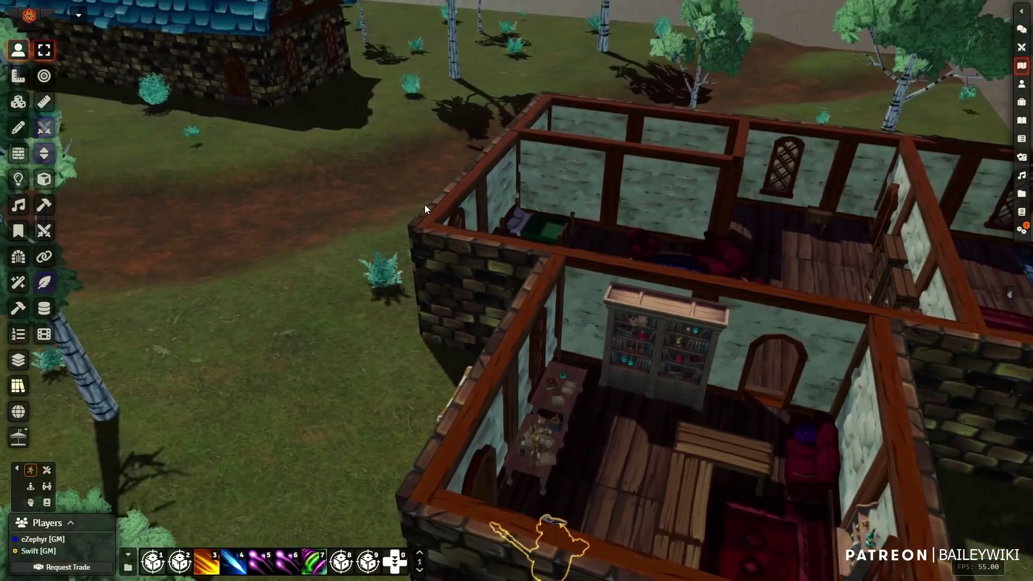
right_drag(425, 204, 560, 288)
middle_drag(560, 288, 512, 293)
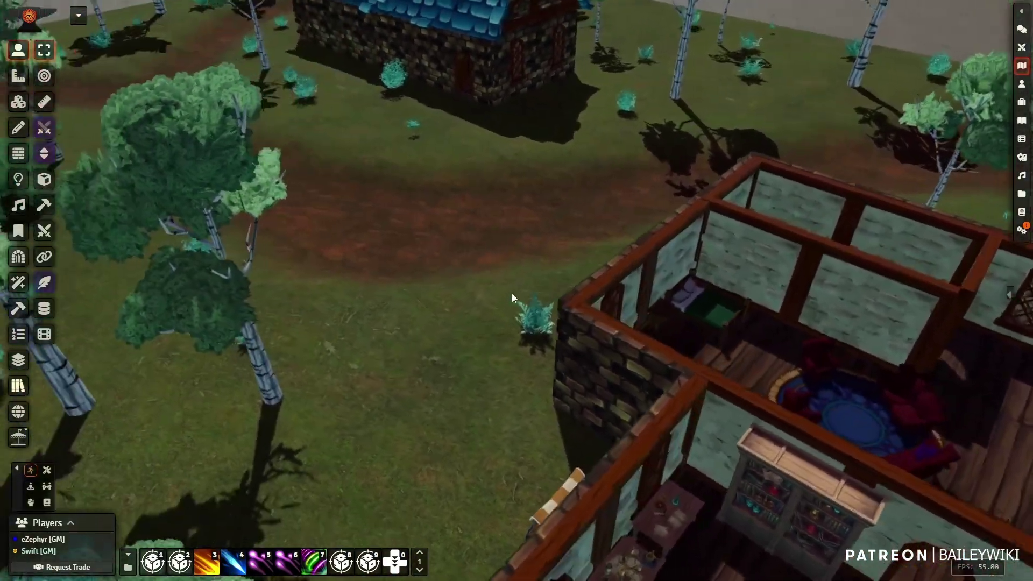
middle_drag(674, 220, 650, 218)
right_drag(501, 232, 598, 306)
middle_drag(574, 277, 711, 238)
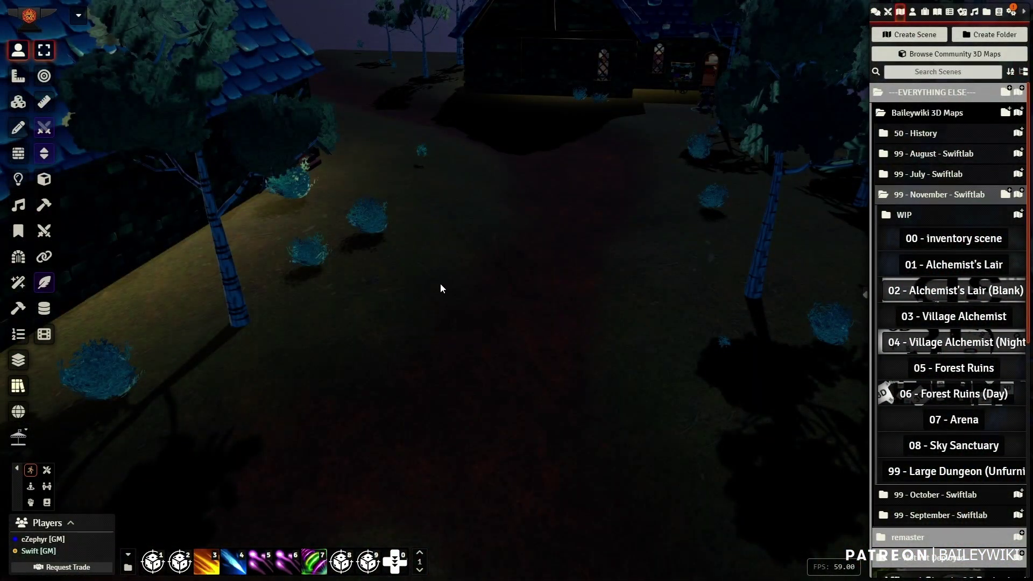
Examine the night version of the village alchemist map around the two blue-roofed houses
right_drag(452, 288, 437, 418)
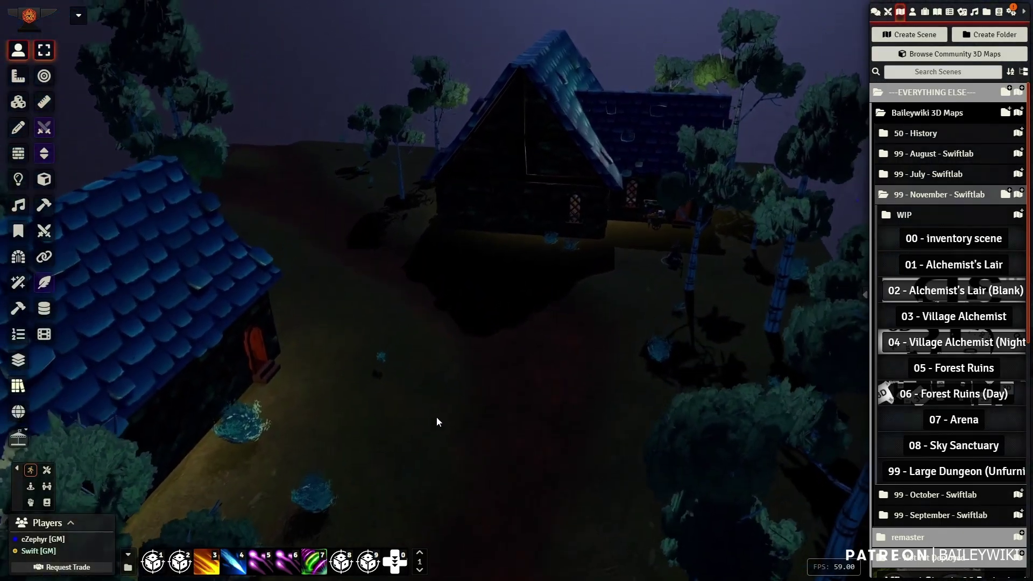
scroll(506, 320, up, 3)
middle_drag(506, 320, 562, 358)
scroll(506, 353, up, 3)
scroll(512, 350, up, 3)
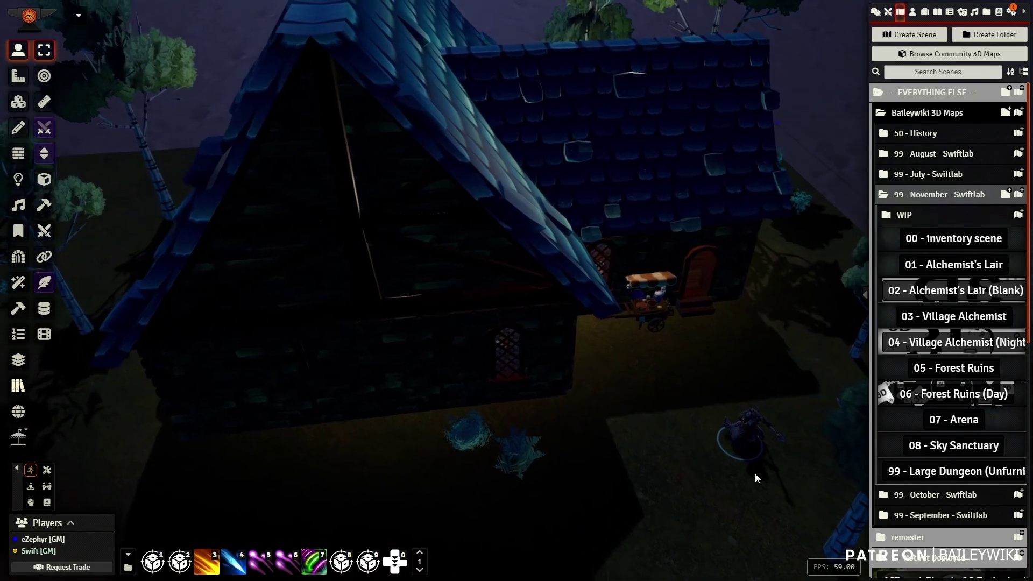
Move the character token to the arched door beside the market cart in the night village
drag(823, 508, 699, 398)
right_drag(750, 429, 628, 403)
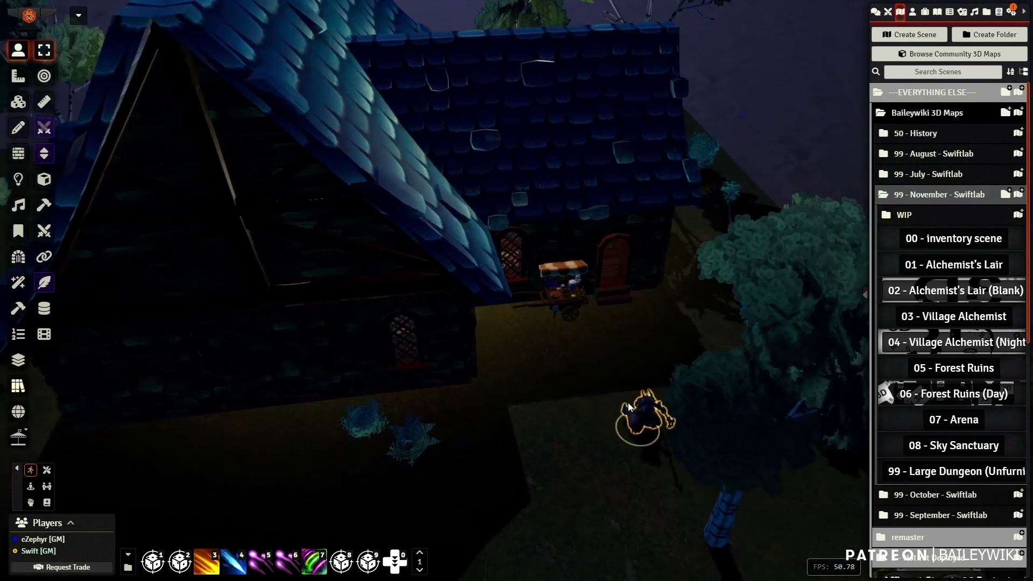
drag(625, 431, 592, 239)
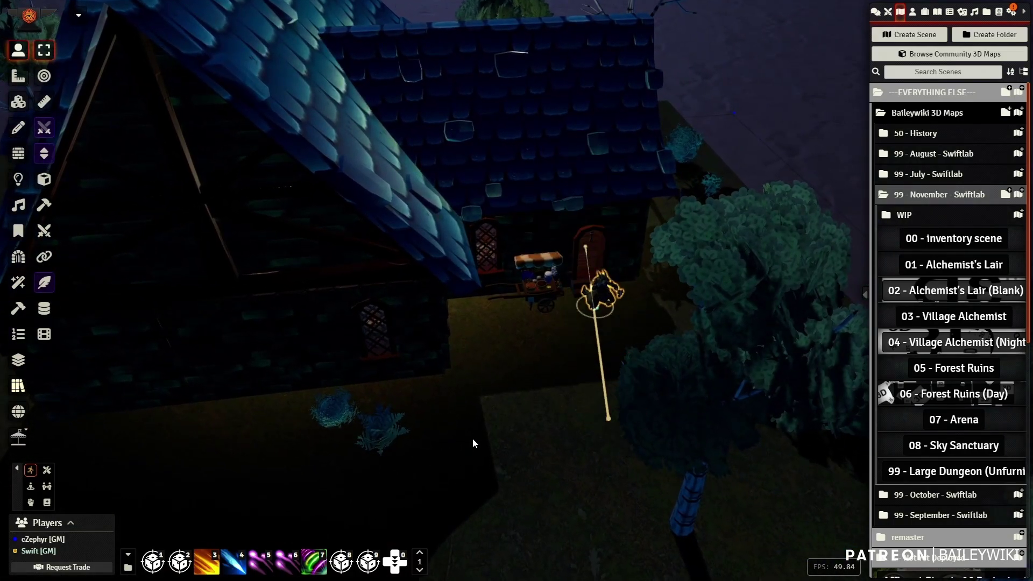
right_drag(500, 421, 658, 449)
middle_drag(637, 454, 421, 349)
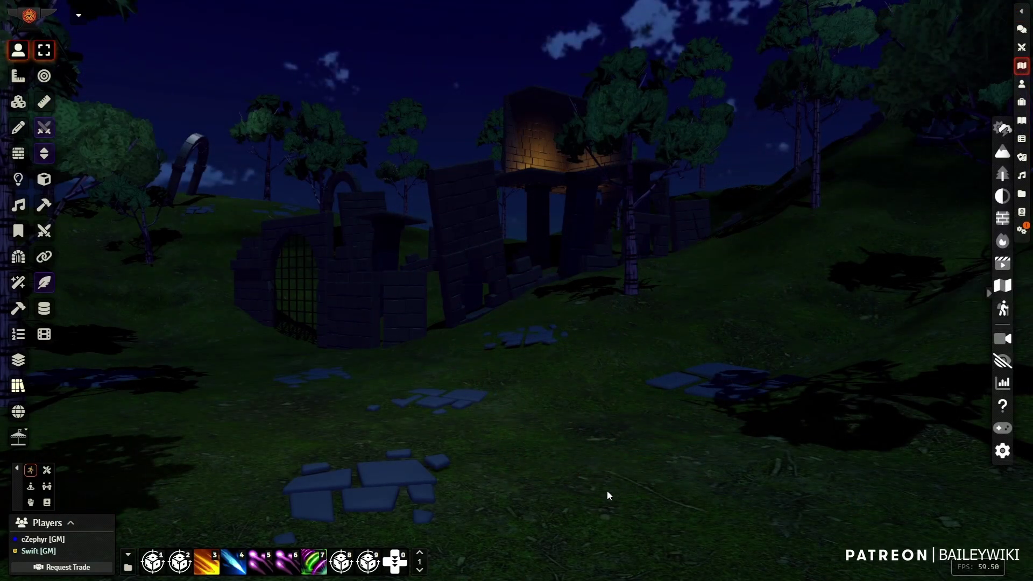
Examine the night version of the forest ruins with its campfire platform, leaning pillars, gate, broken stairs and stone arches
middle_drag(522, 473, 429, 485)
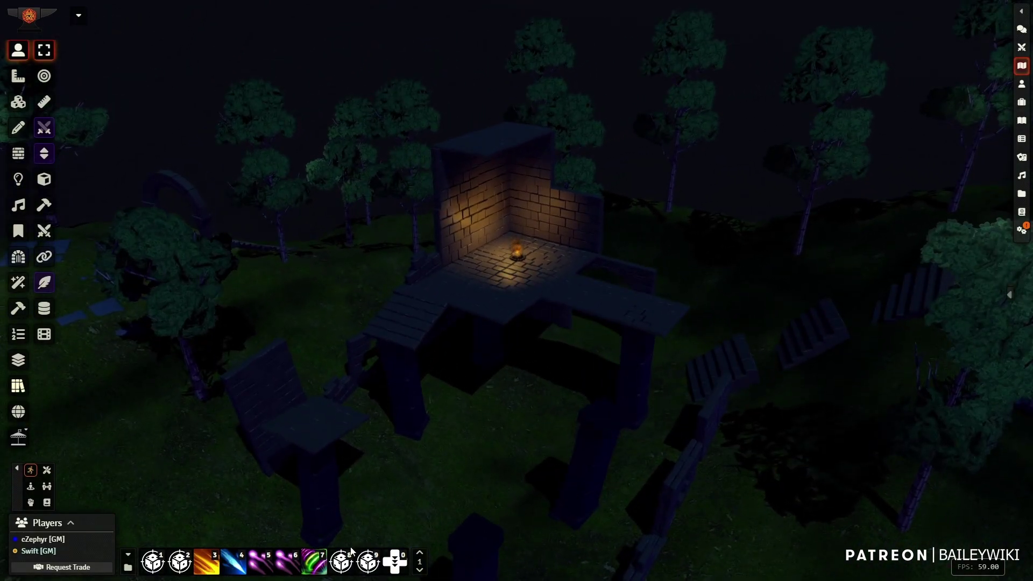
middle_drag(390, 473, 441, 399)
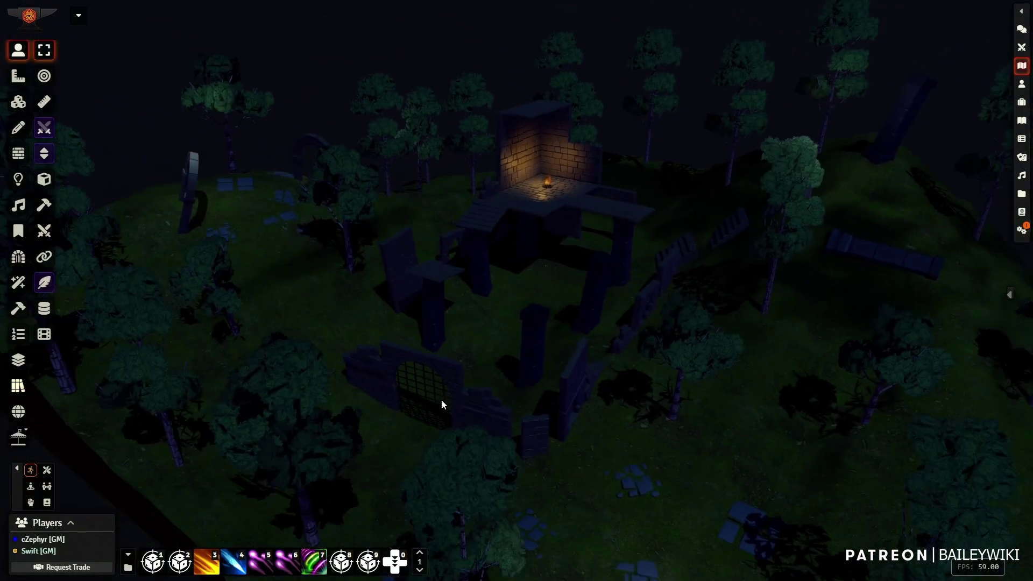
middle_drag(510, 396, 560, 408)
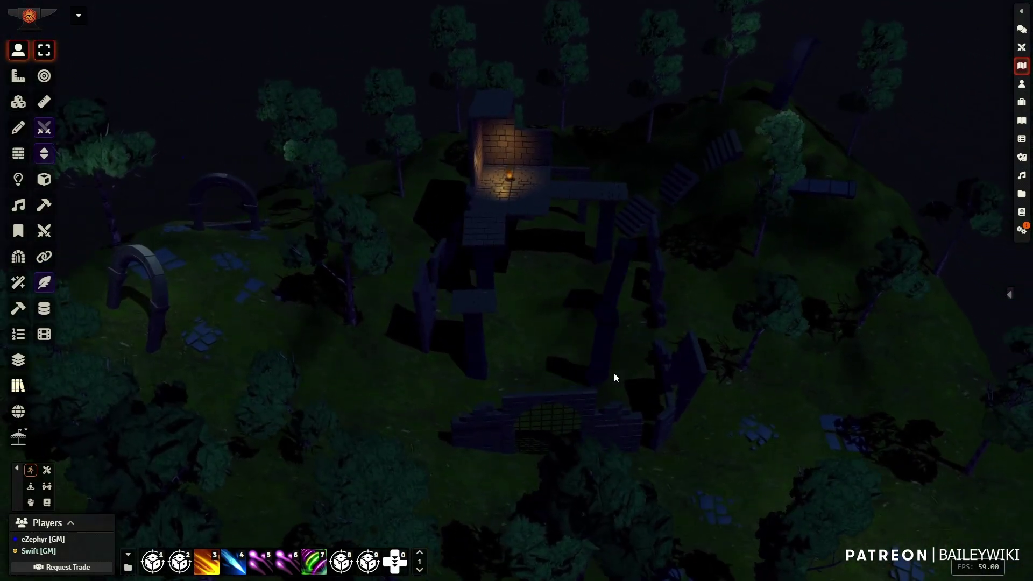
middle_drag(613, 376, 516, 431)
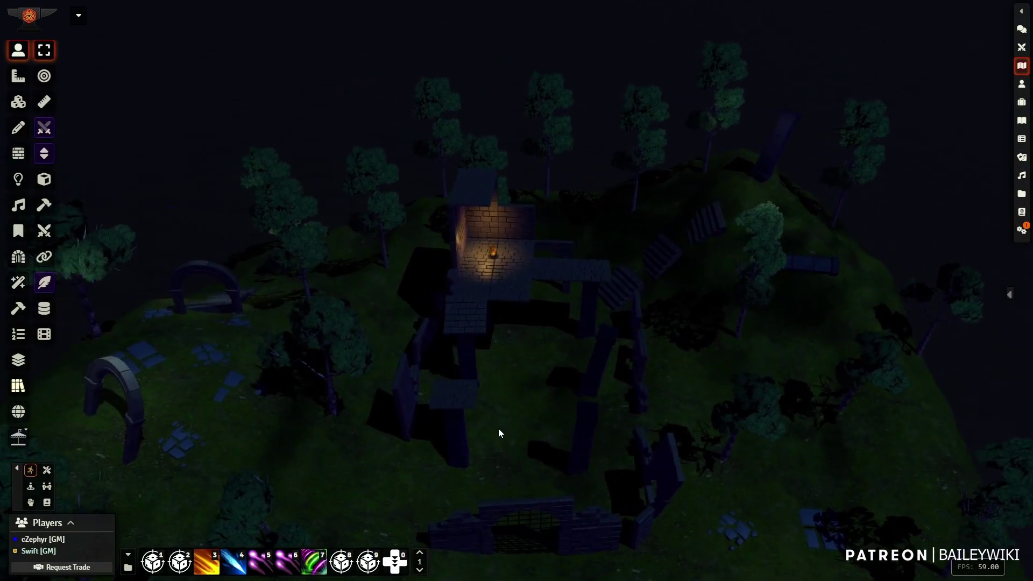
middle_drag(490, 434, 422, 446)
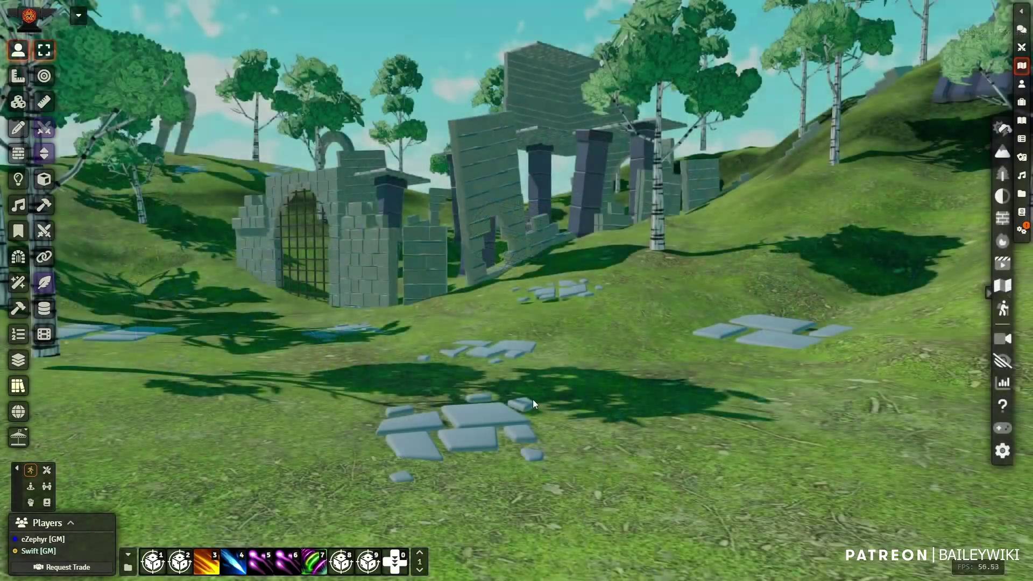
Examine the daytime forest ruins from above, including the barred gate, leaning pillars, broken roof platform, stairs and stone arches
middle_drag(533, 404, 476, 343)
scroll(475, 339, down, 5)
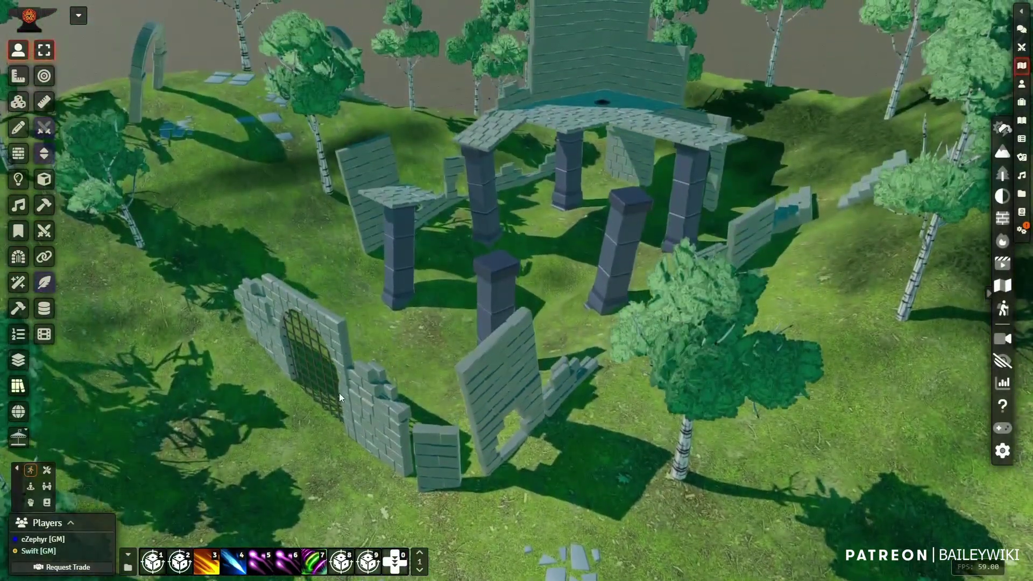
middle_drag(425, 313, 435, 407)
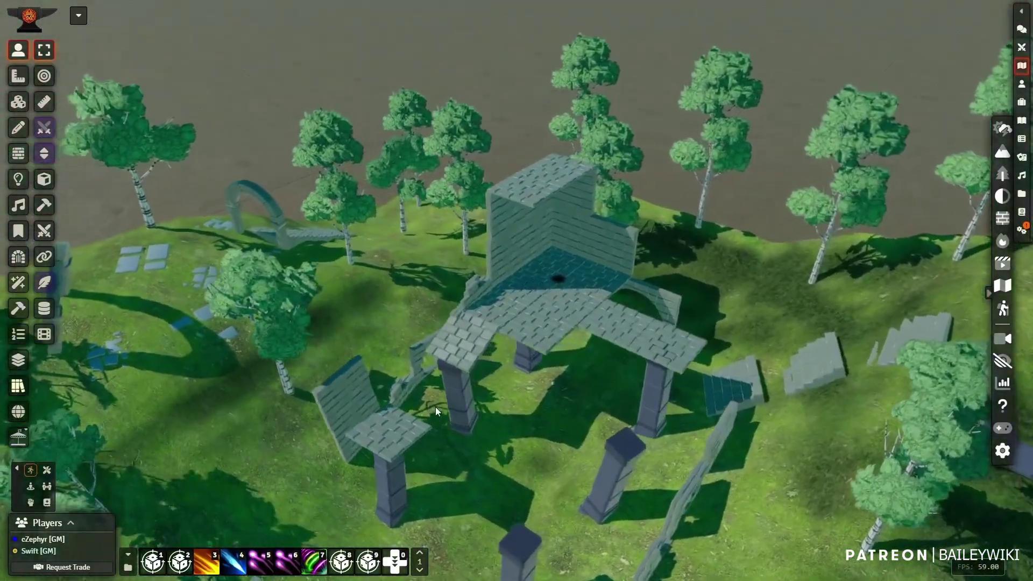
middle_drag(493, 364, 471, 380)
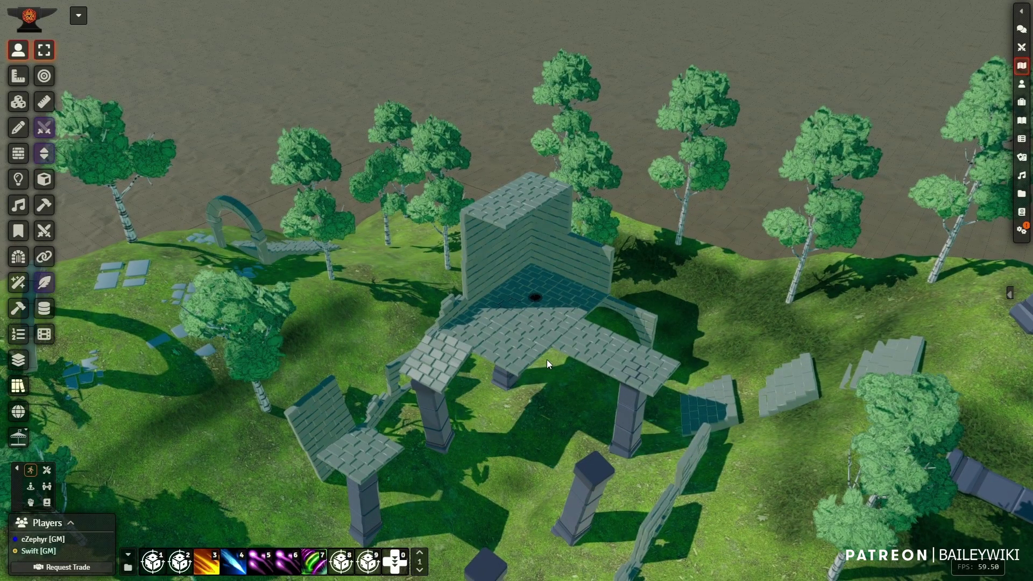
mouse_move(546, 359)
middle_down()
mouse_move(522, 377)
mouse_move(574, 309)
mouse_move(565, 344)
mouse_move(551, 348)
middle_up()
right_drag(582, 306, 596, 278)
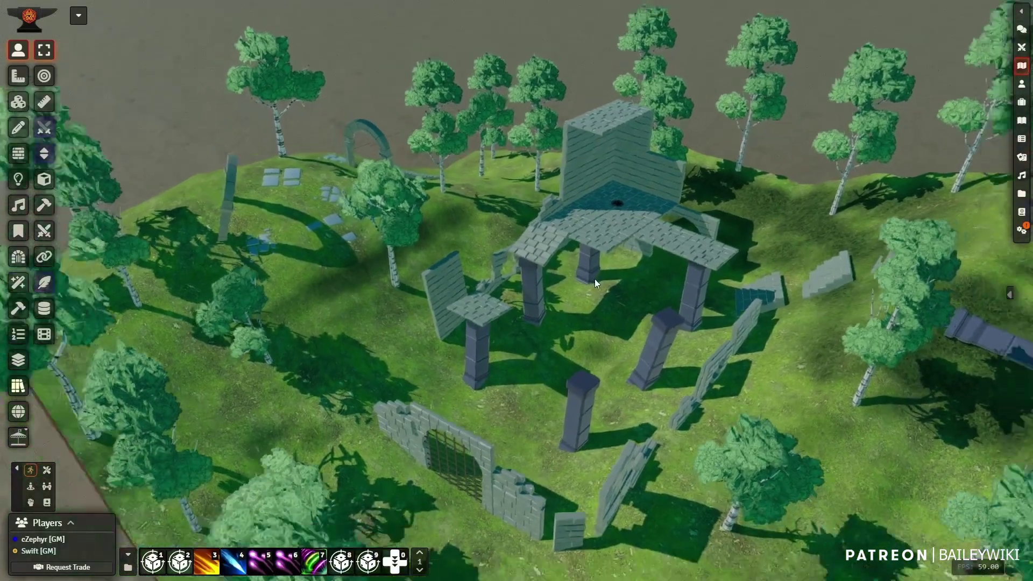
middle_drag(595, 279, 523, 353)
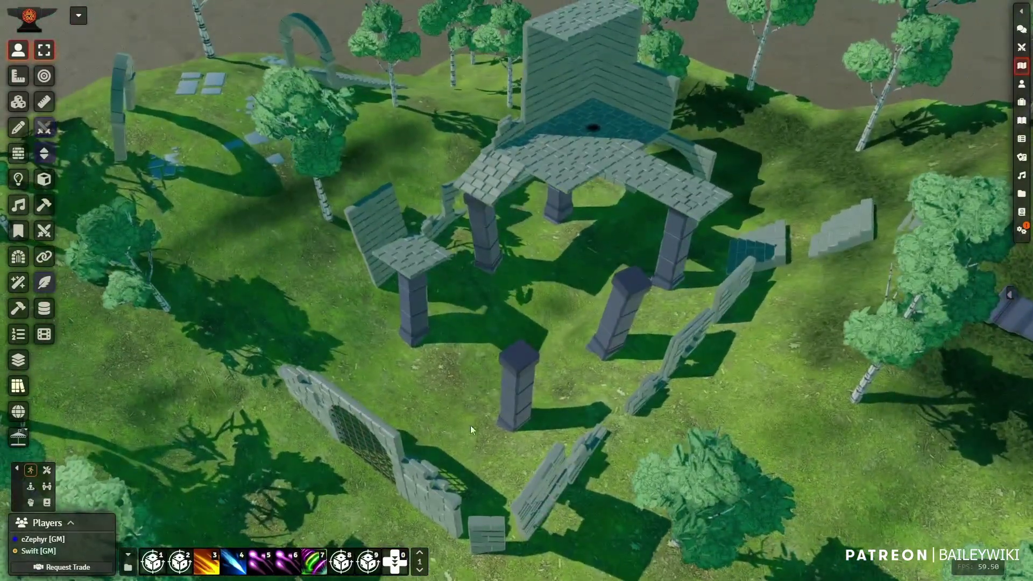
right_drag(561, 243, 543, 321)
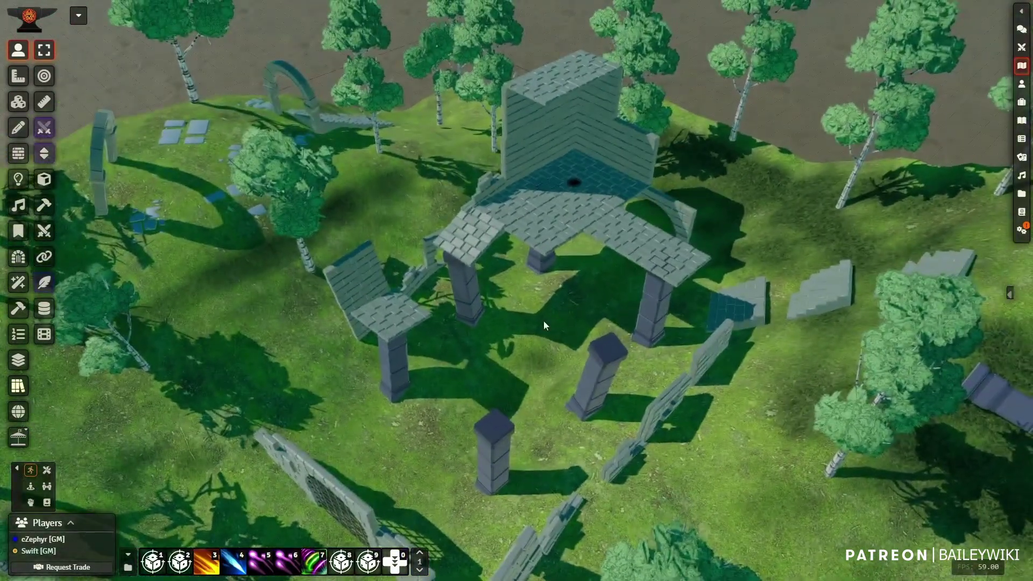
scroll(578, 317, up, 1)
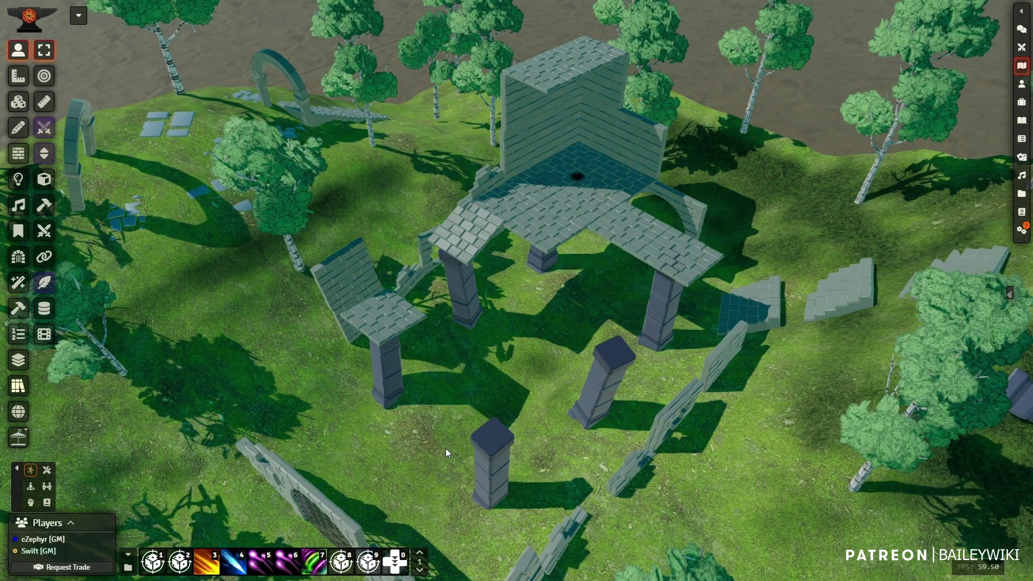
middle_drag(446, 451, 520, 388)
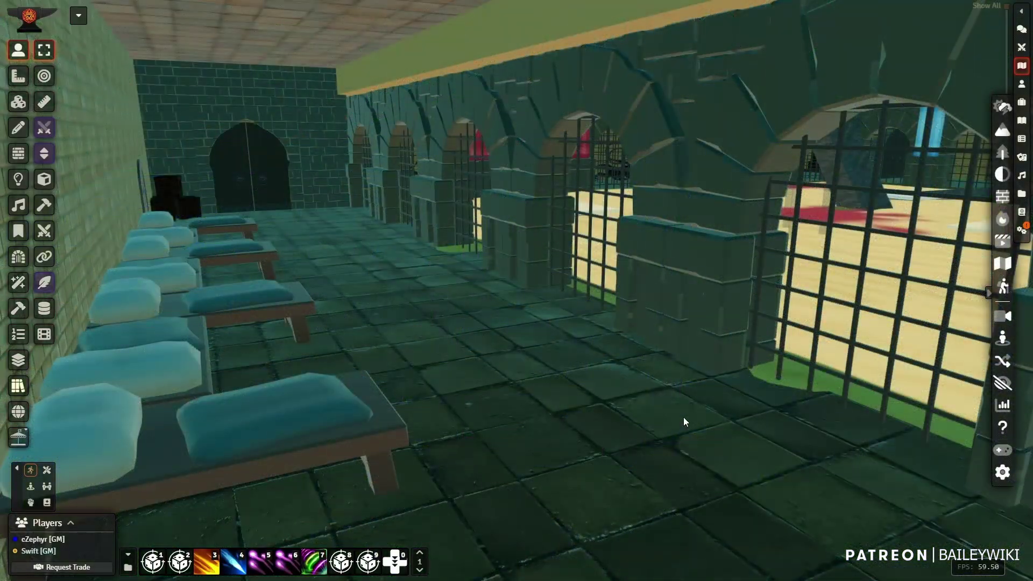
Examine the arena map from the barred room with beds out to the blood-stained sand, spikes, tilted pillars and spectator stands
mouse_move(683, 417)
right_down()
mouse_move(666, 410)
mouse_move(674, 418)
right_up()
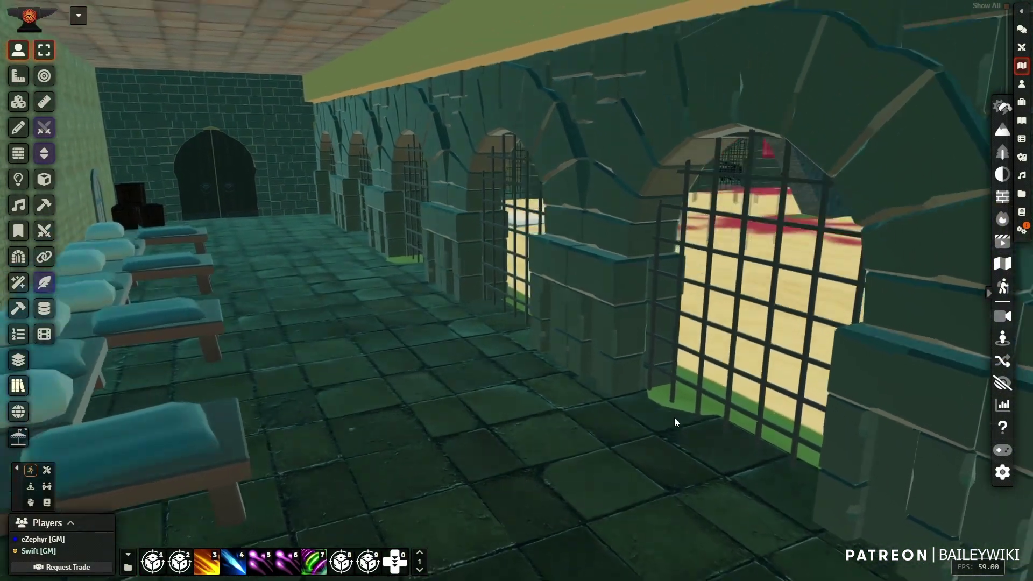
middle_drag(674, 417, 660, 413)
scroll(661, 413, up, 2)
right_drag(661, 413, 429, 476)
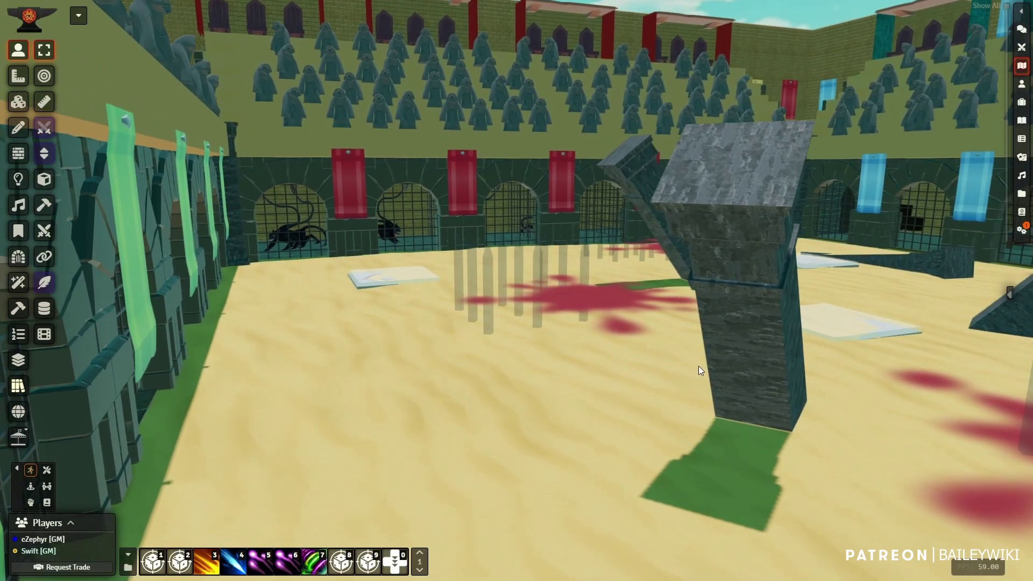
mouse_move(699, 365)
right_down()
mouse_move(744, 370)
mouse_move(682, 372)
right_up()
scroll(657, 376, up, 2)
scroll(658, 376, up, 1)
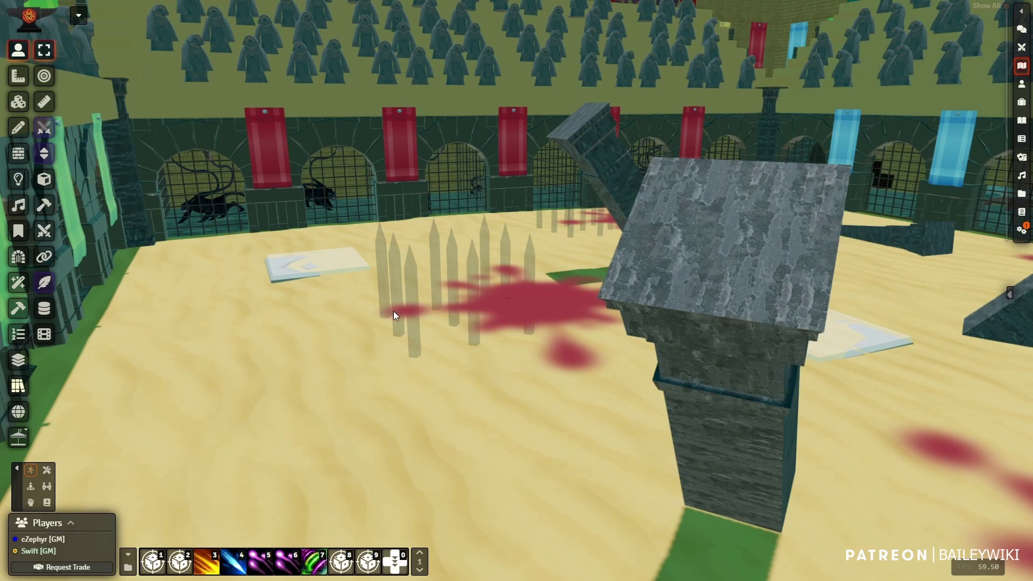
right_drag(457, 134, 491, 330)
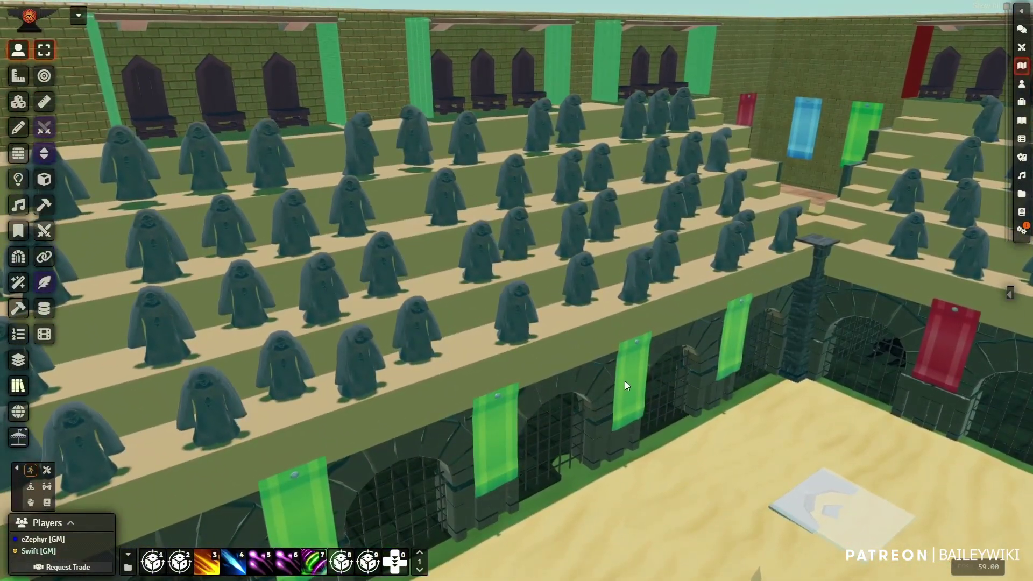
right_drag(617, 378, 631, 421)
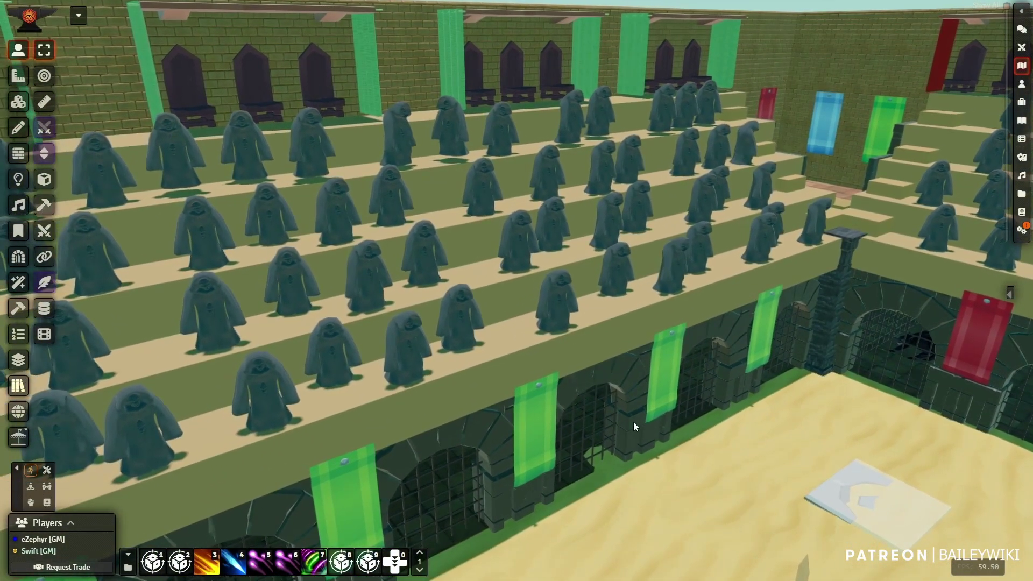
scroll(337, 355, down, 3)
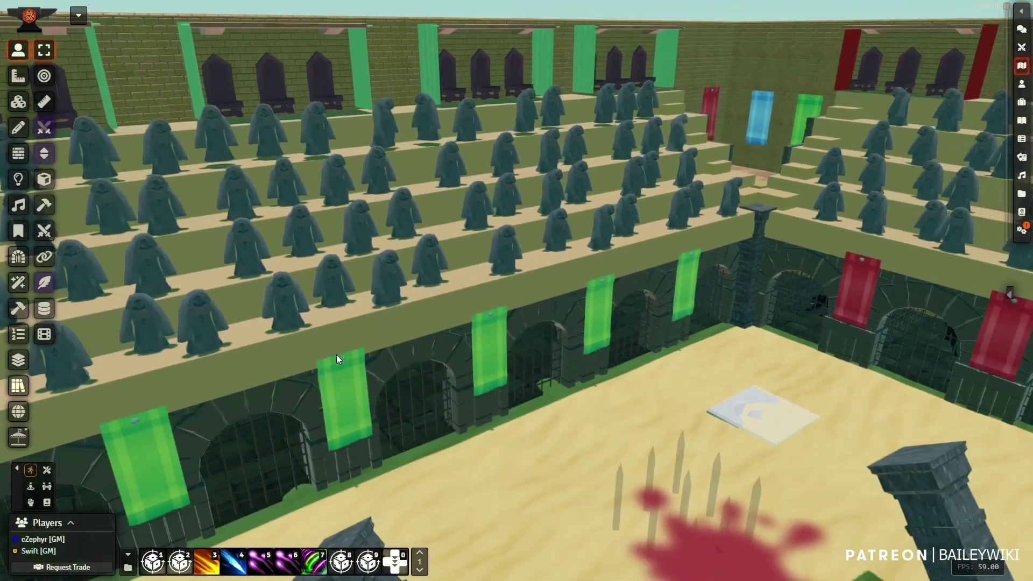
right_drag(414, 330, 484, 232)
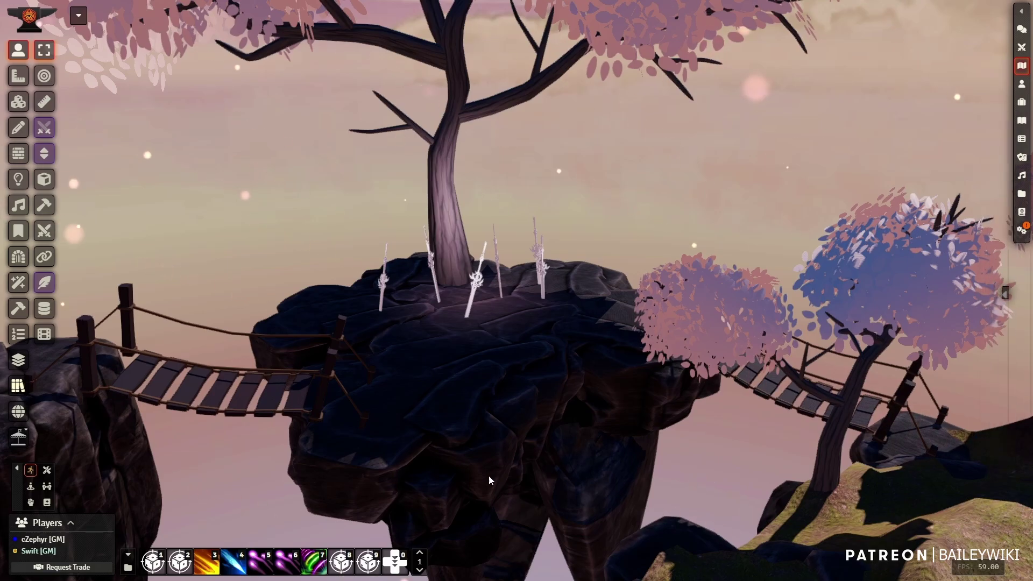
Examine the floating islands map around the giant blossom tree, rope bridges, grassy hills and hovering rocks
middle_drag(489, 477, 516, 488)
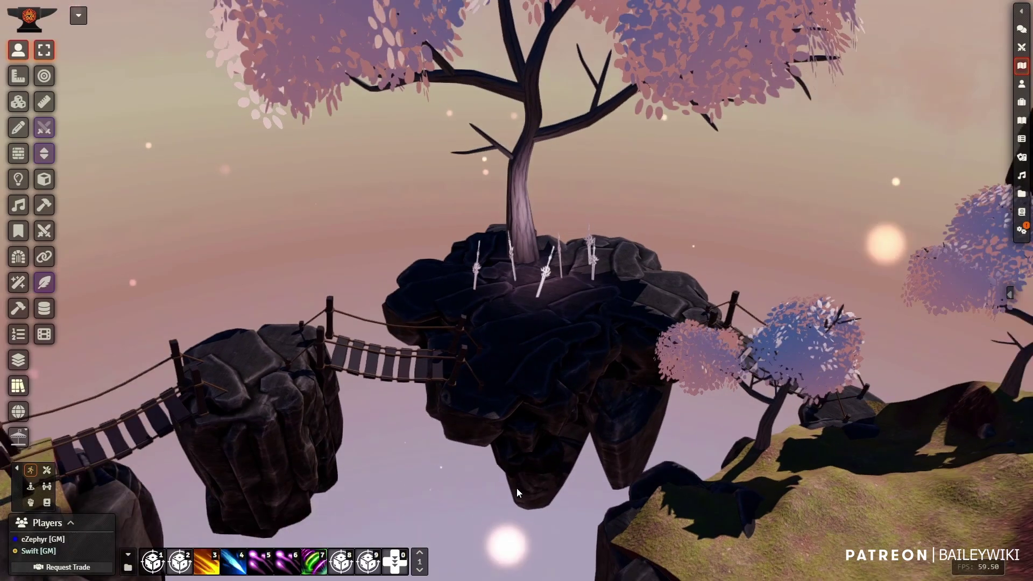
right_drag(492, 502, 525, 469)
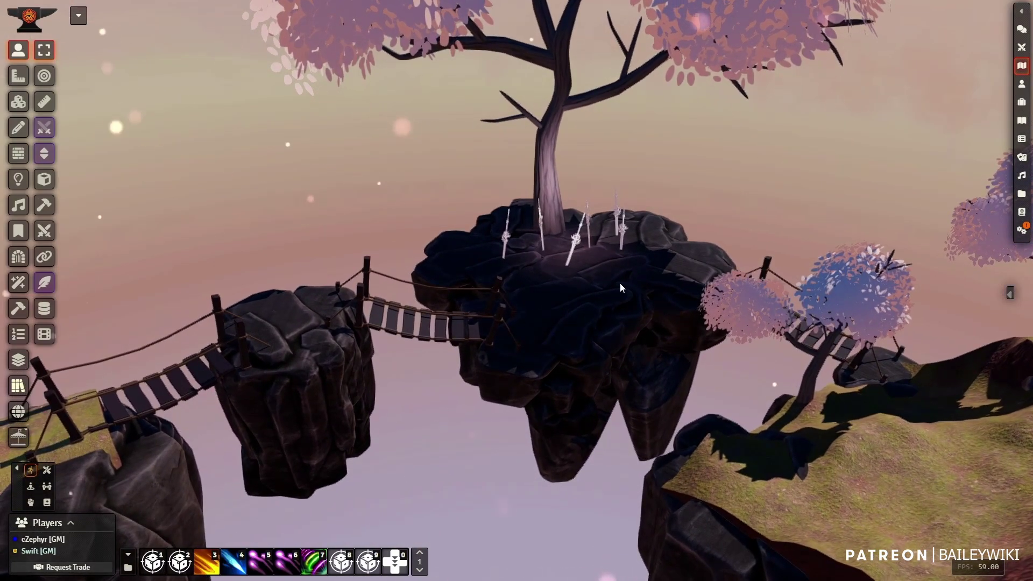
scroll(540, 396, down, 8)
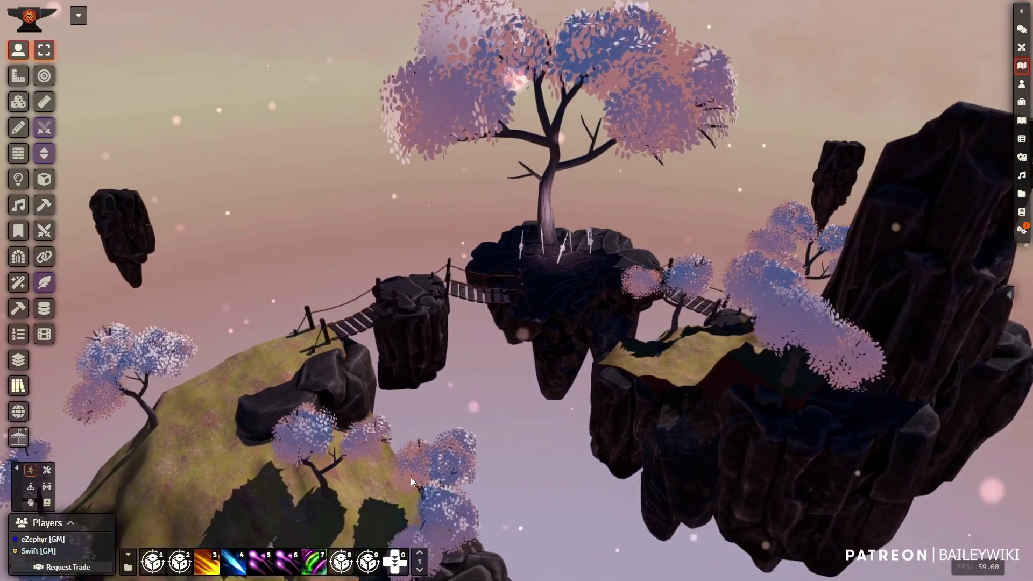
right_drag(412, 477, 447, 412)
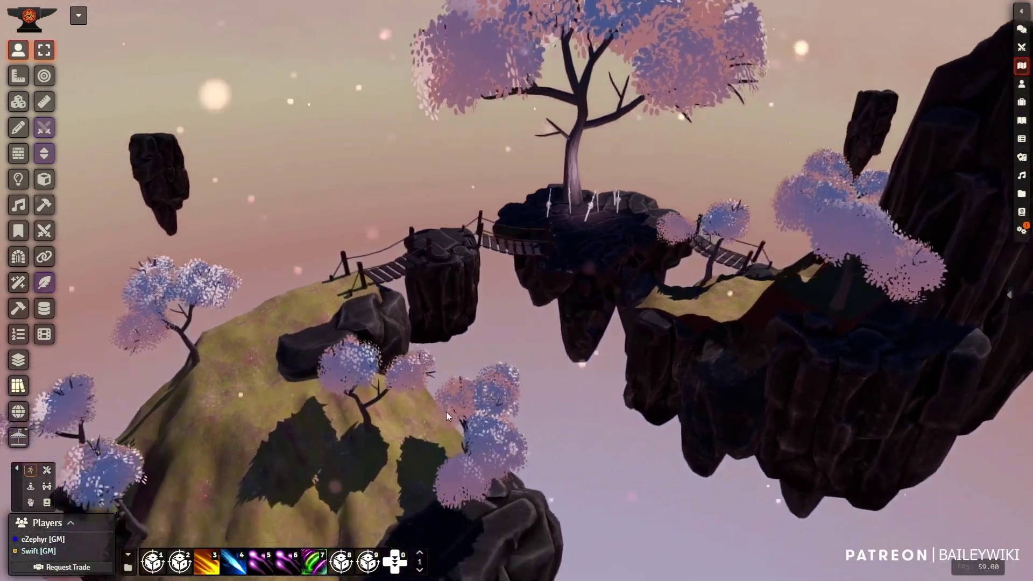
scroll(483, 421, down, 3)
middle_drag(487, 422, 511, 427)
right_drag(451, 444, 561, 515)
Examine the central floating island up close, with the glowing swords planted around the tree trunk and its connecting bridges
scroll(518, 478, up, 6)
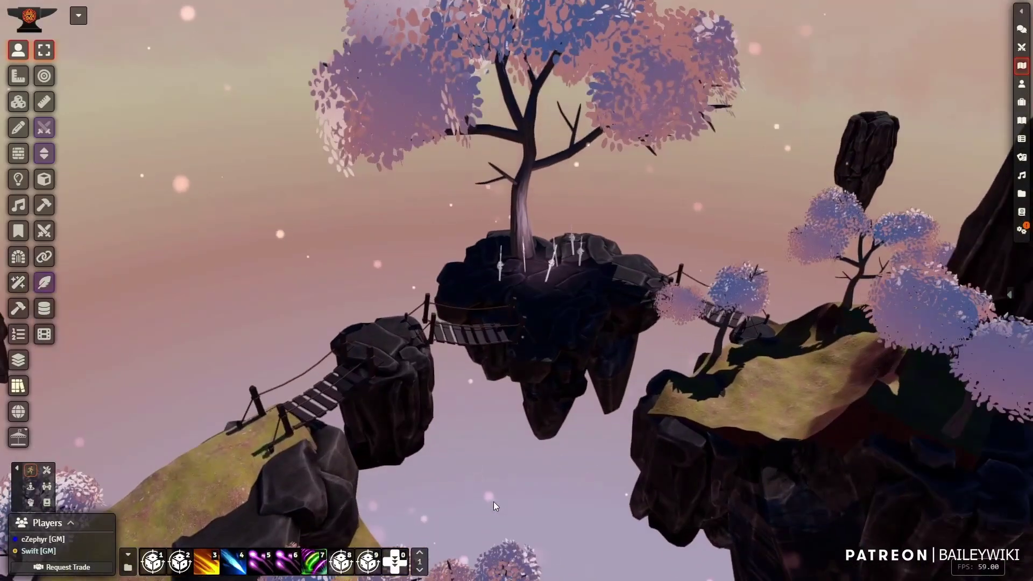
scroll(492, 506, up, 8)
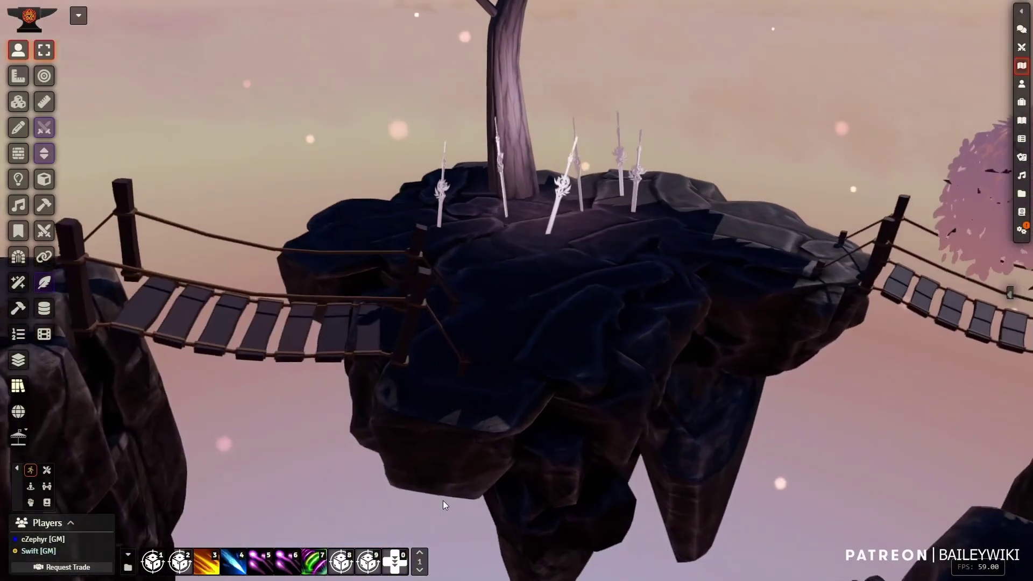
middle_drag(444, 500, 467, 515)
right_drag(506, 404, 513, 435)
mouse_move(512, 434)
middle_down()
mouse_move(503, 453)
mouse_move(512, 437)
middle_up()
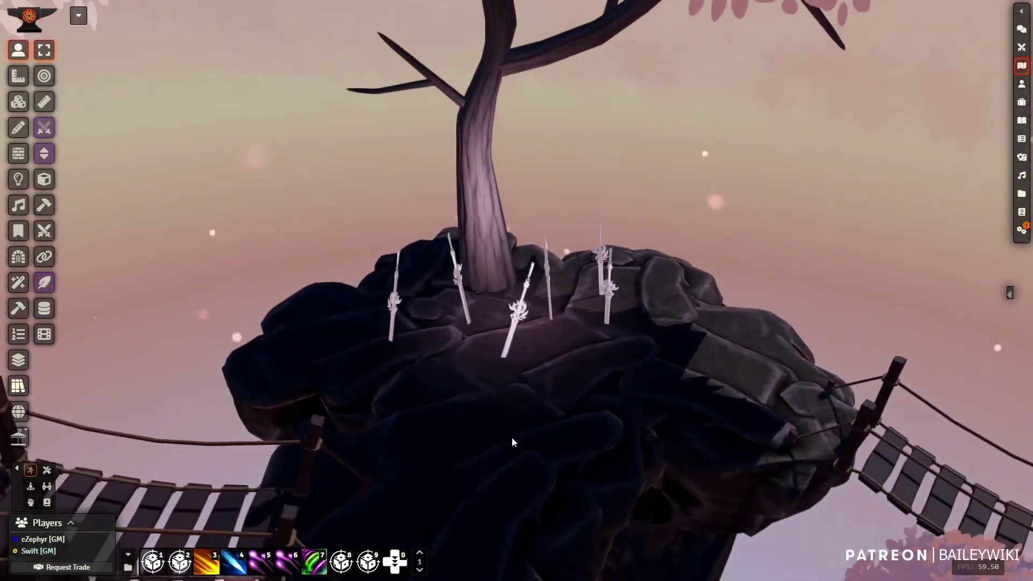
right_drag(512, 437, 522, 426)
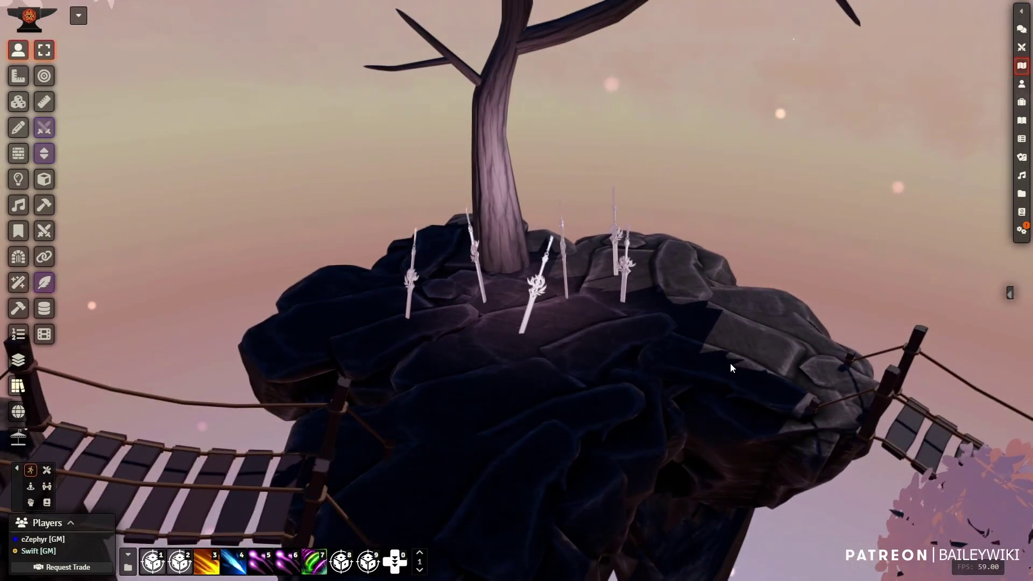
right_drag(587, 401, 614, 365)
scroll(586, 399, down, 6)
middle_drag(585, 397, 681, 352)
right_drag(680, 352, 655, 386)
middle_drag(644, 390, 528, 356)
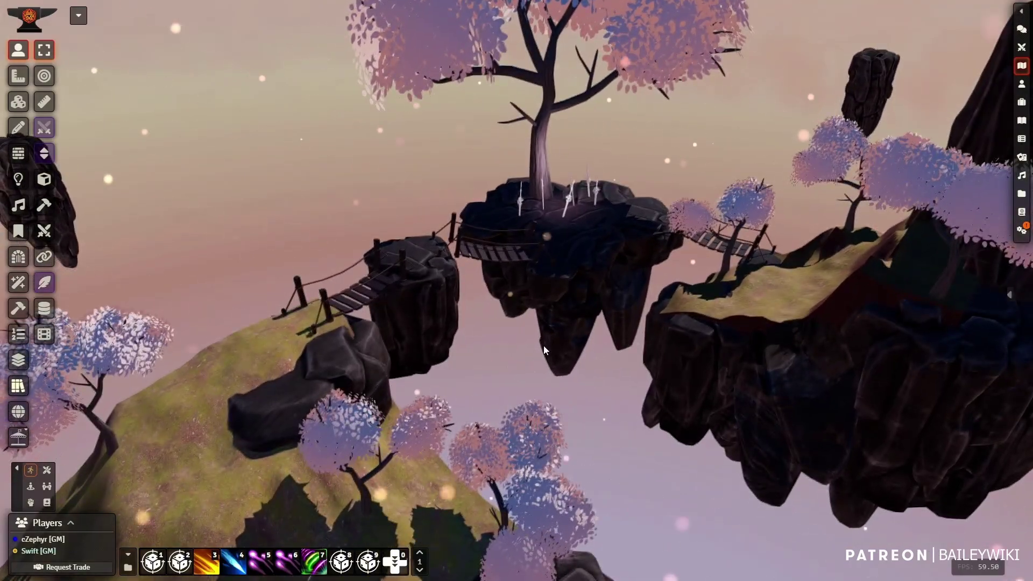
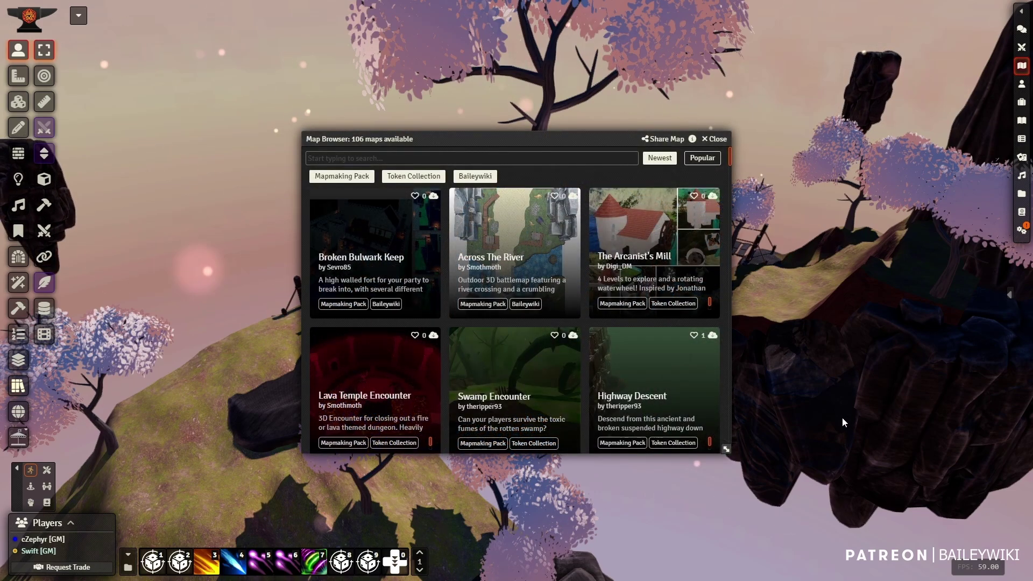
Browse the newest community maps in the Map Browser, moving the window aside from the giant tree, and close it
scroll(844, 422, down, 2)
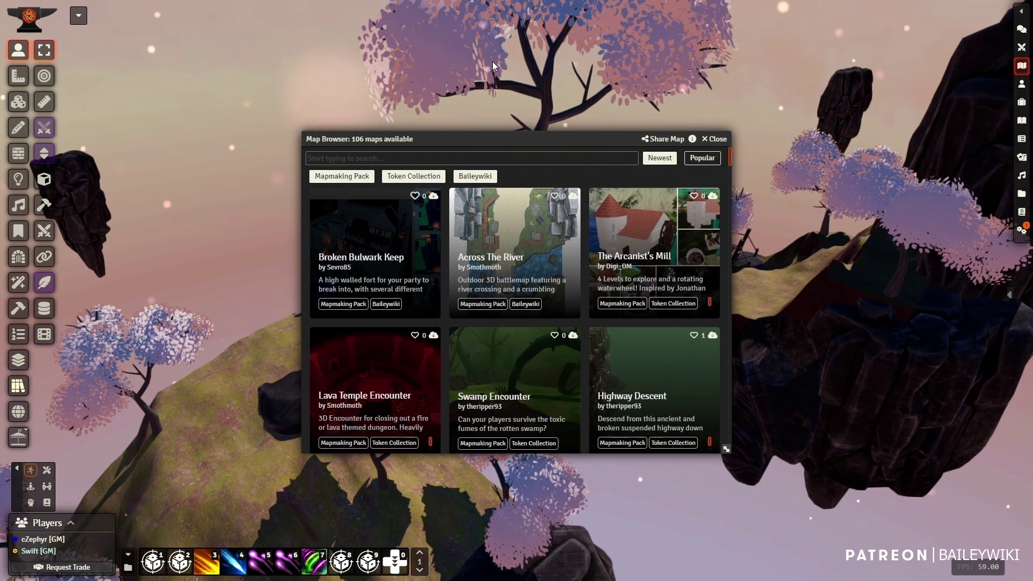
drag(442, 136, 701, 146)
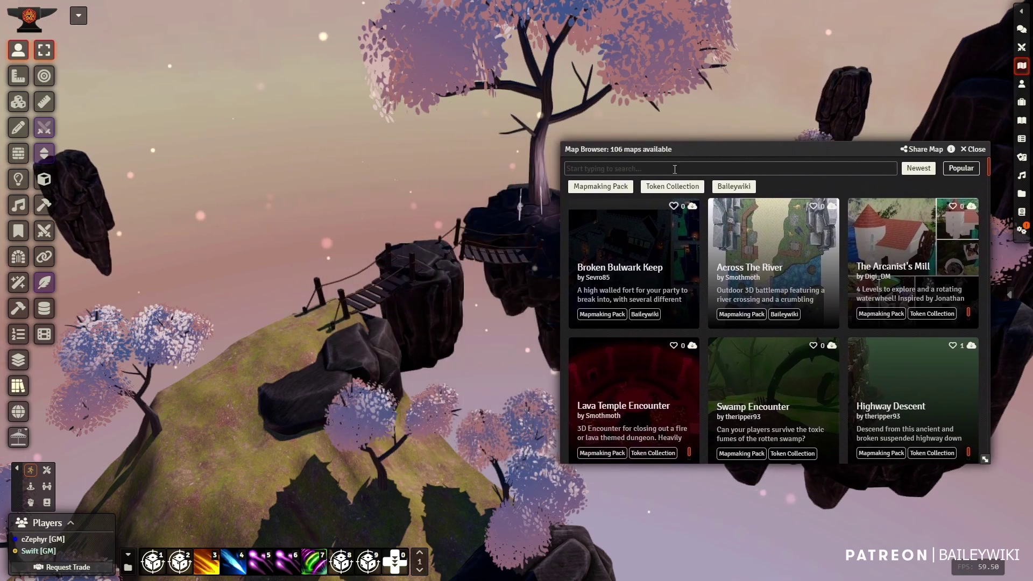
right_drag(356, 314, 306, 327)
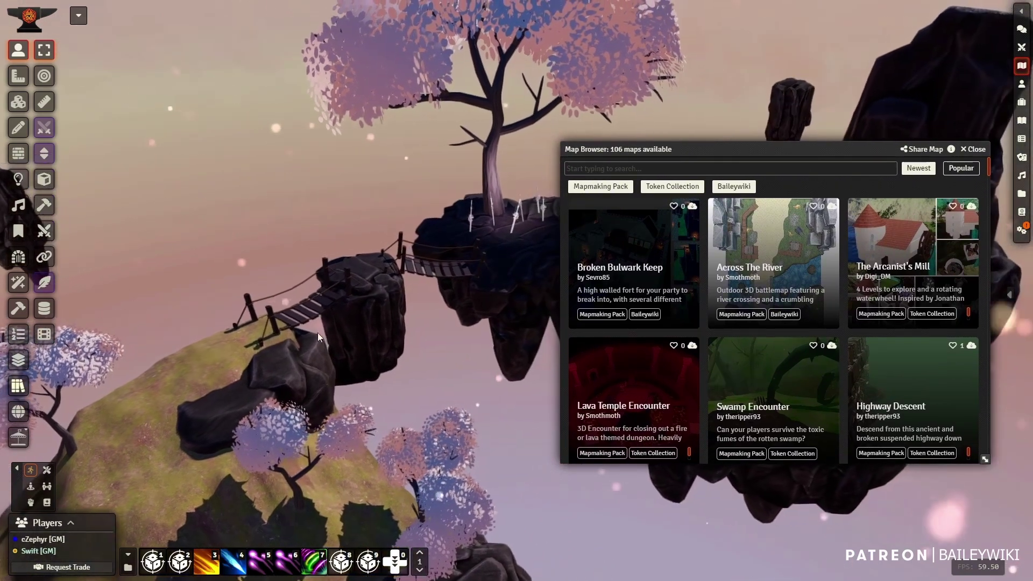
scroll(724, 265, down, 2)
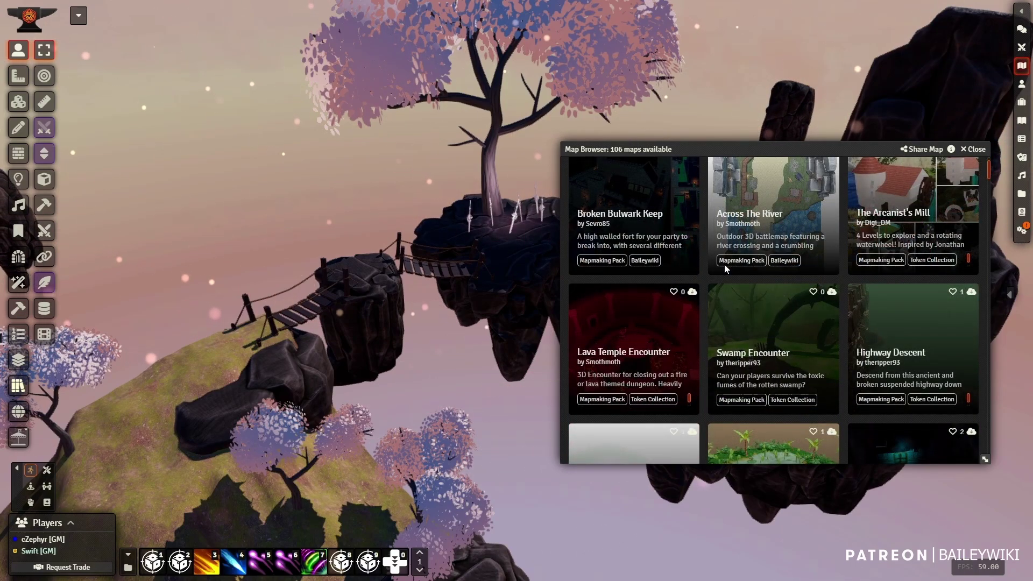
scroll(725, 263, up, 2)
scroll(724, 266, down, 6)
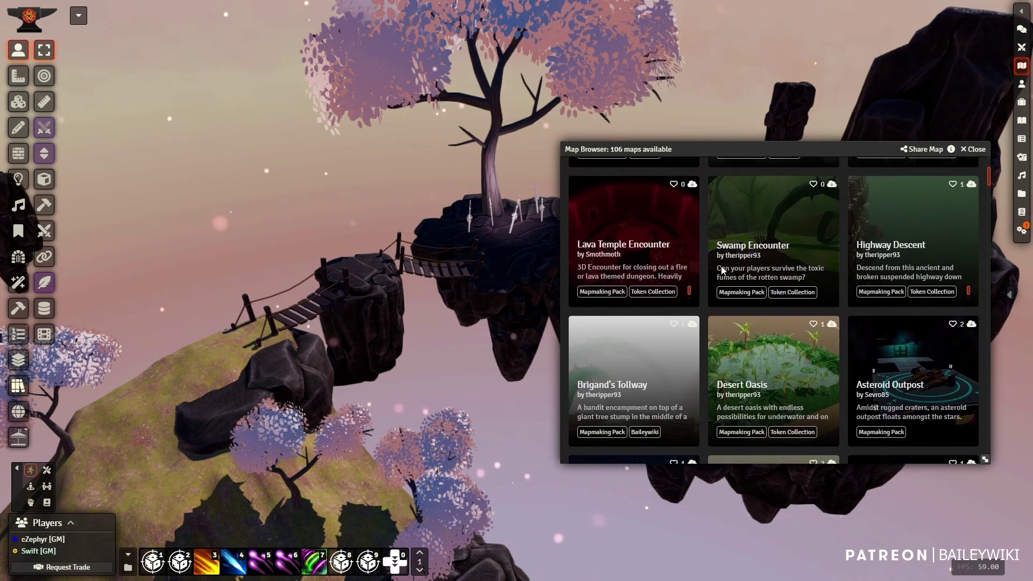
scroll(721, 269, up, 6)
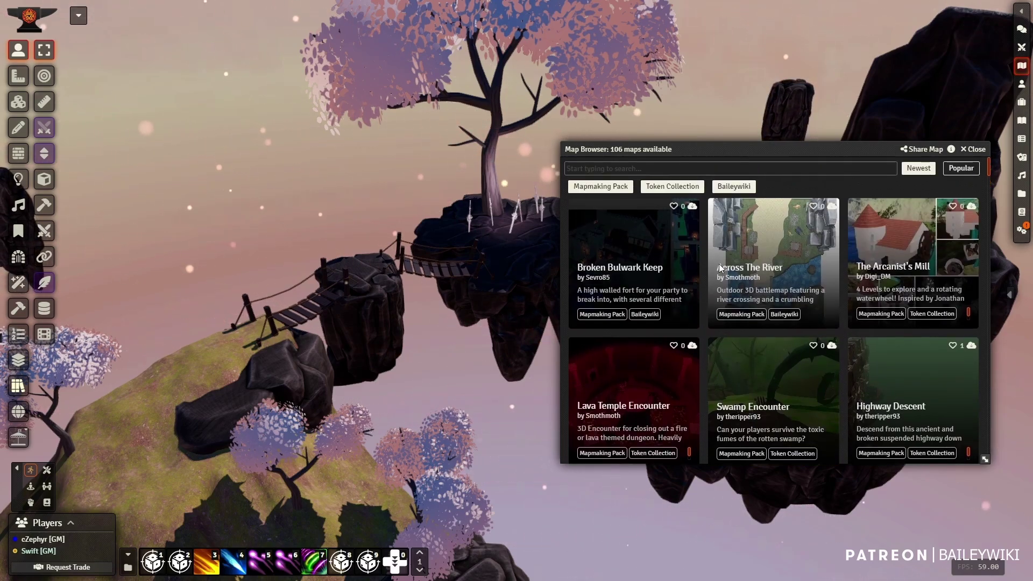
click(977, 150)
right_drag(350, 377, 455, 357)
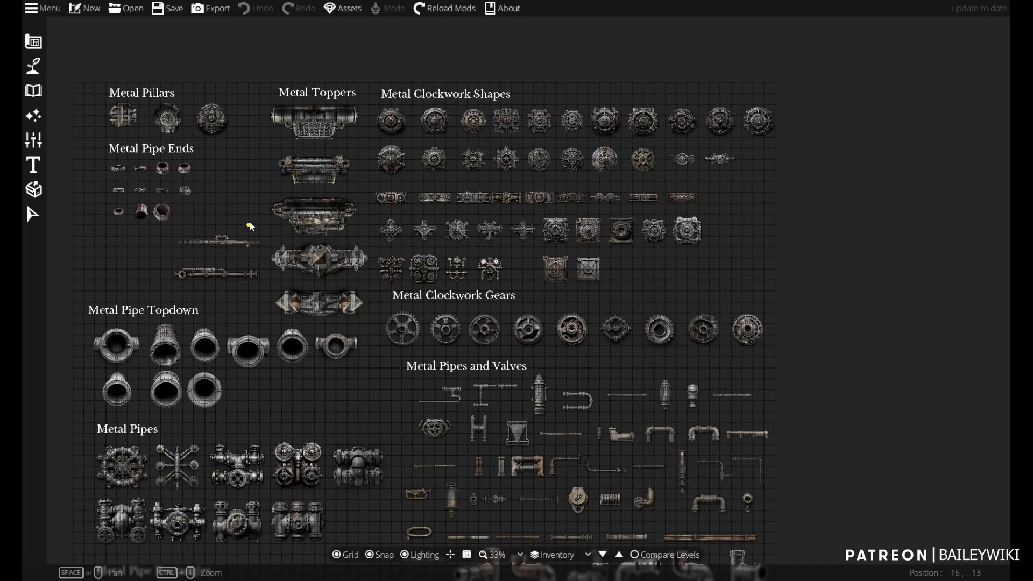
Select the round cog-edged piece among the metal pillars and display its asset name and asset pack information
ctrl+scroll(250, 228, up, 5)
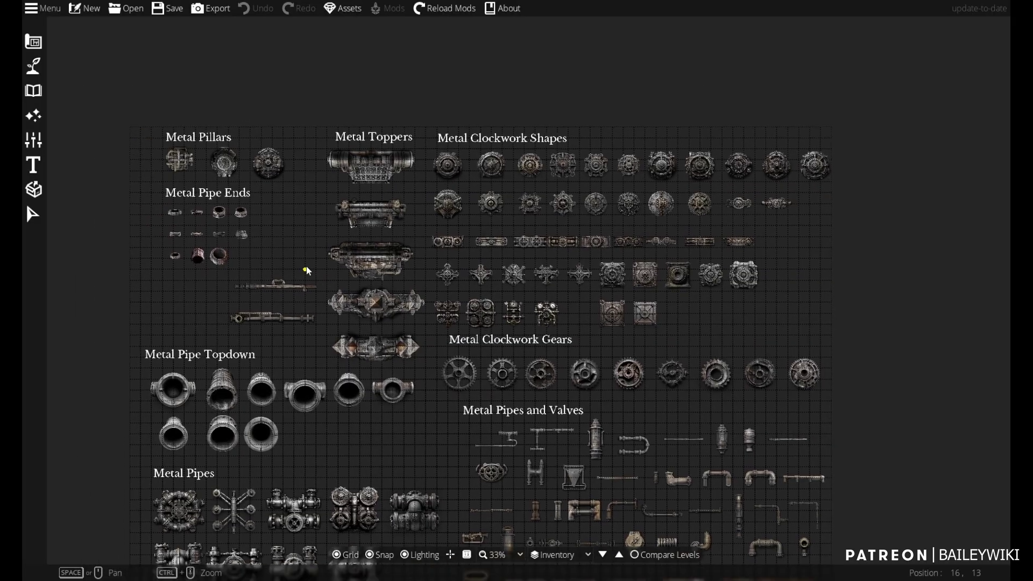
click(33, 215)
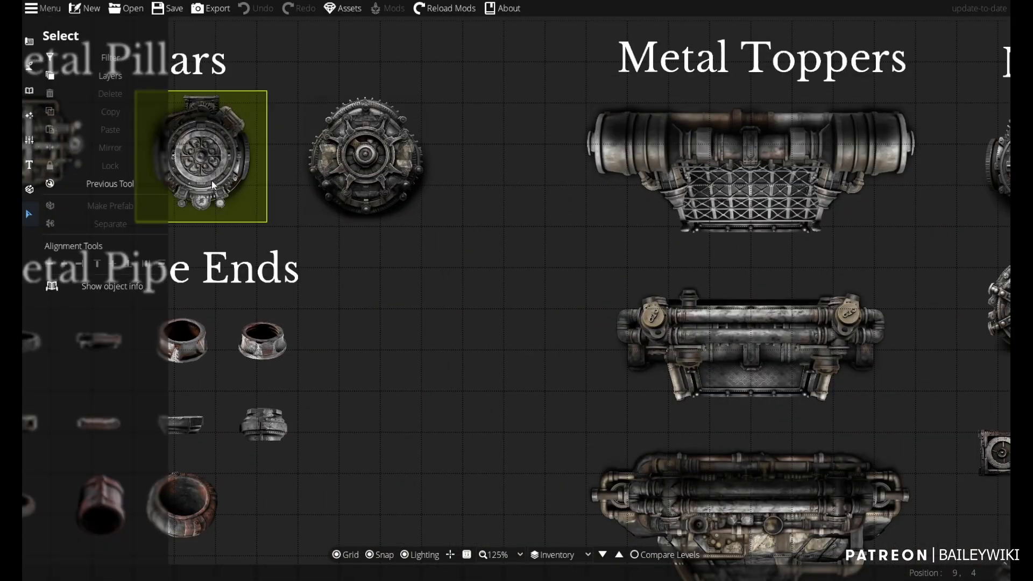
click(341, 164)
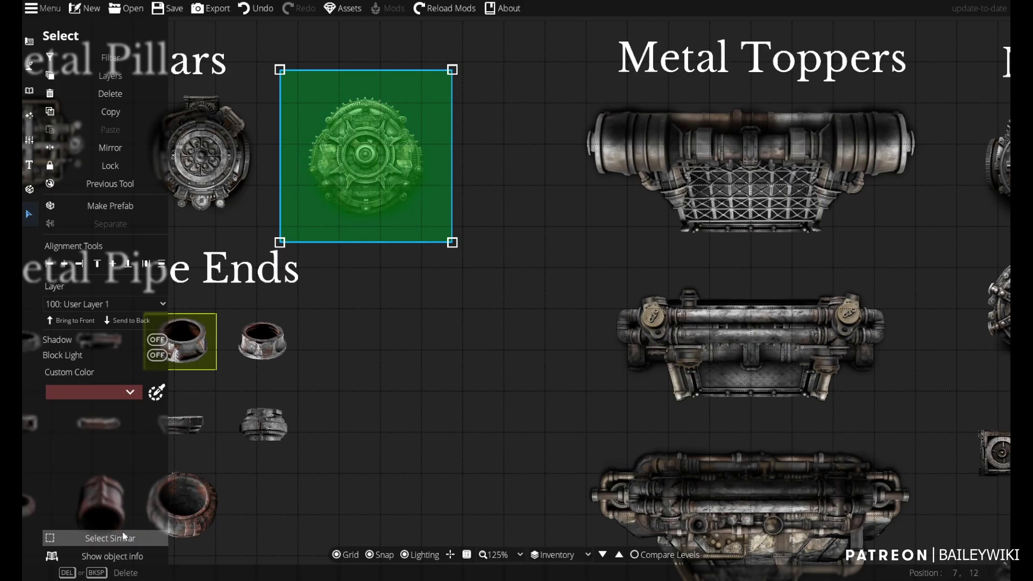
click(105, 555)
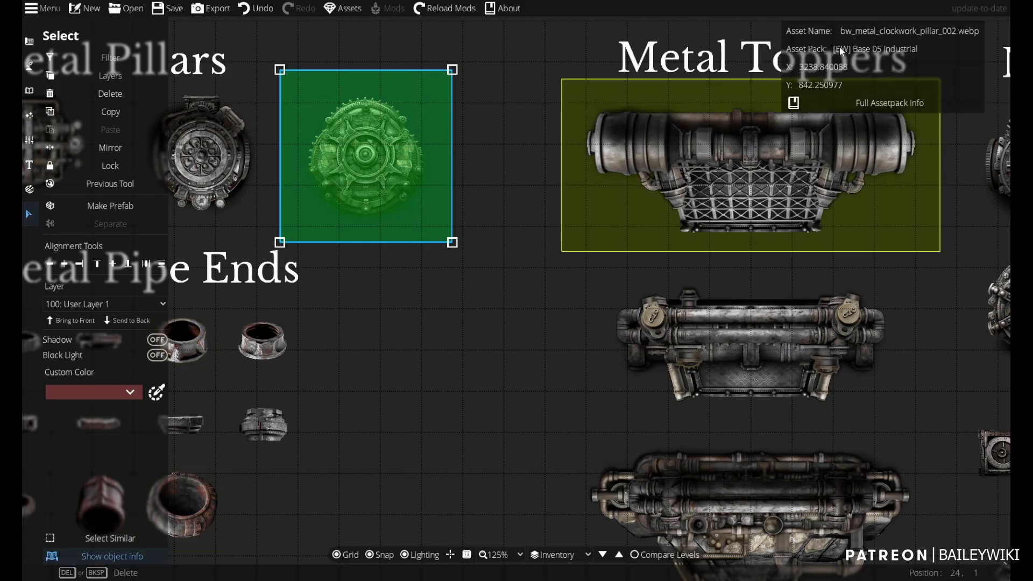
Examine the kitbashed clockwork machines and structures, and switch up to the clockwork rooms level to view its metal platforms
middle_drag(624, 230, 516, 306)
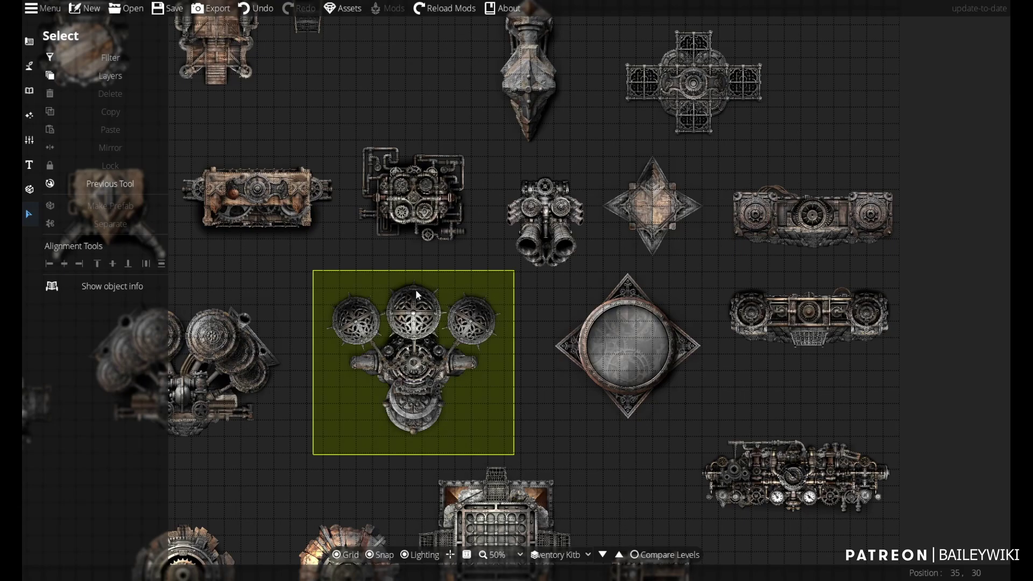
scroll(370, 299, down, 3)
scroll(487, 310, up, 4)
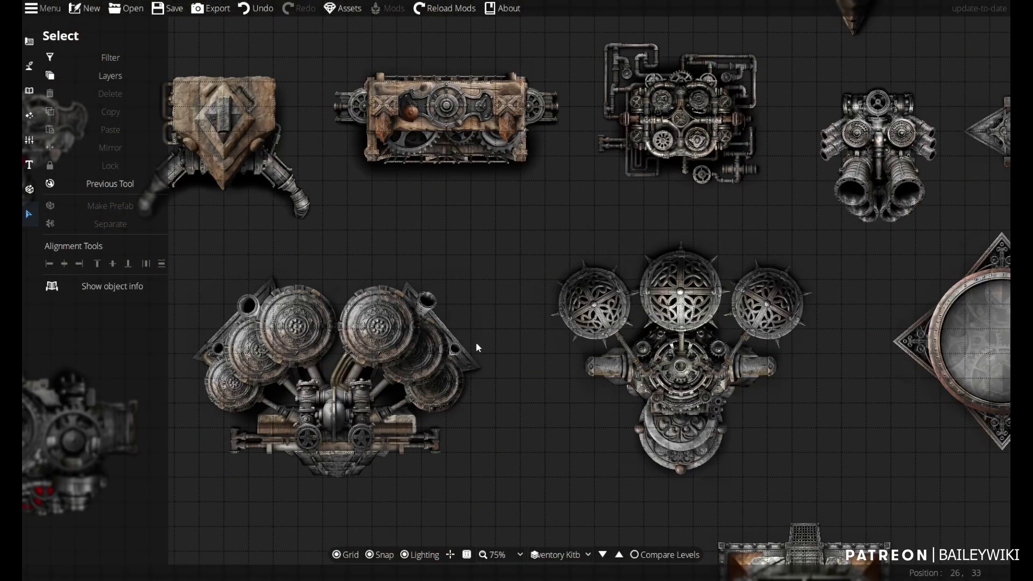
middle_drag(476, 348, 624, 121)
middle_drag(618, 342, 558, 72)
middle_drag(669, 231, 215, 323)
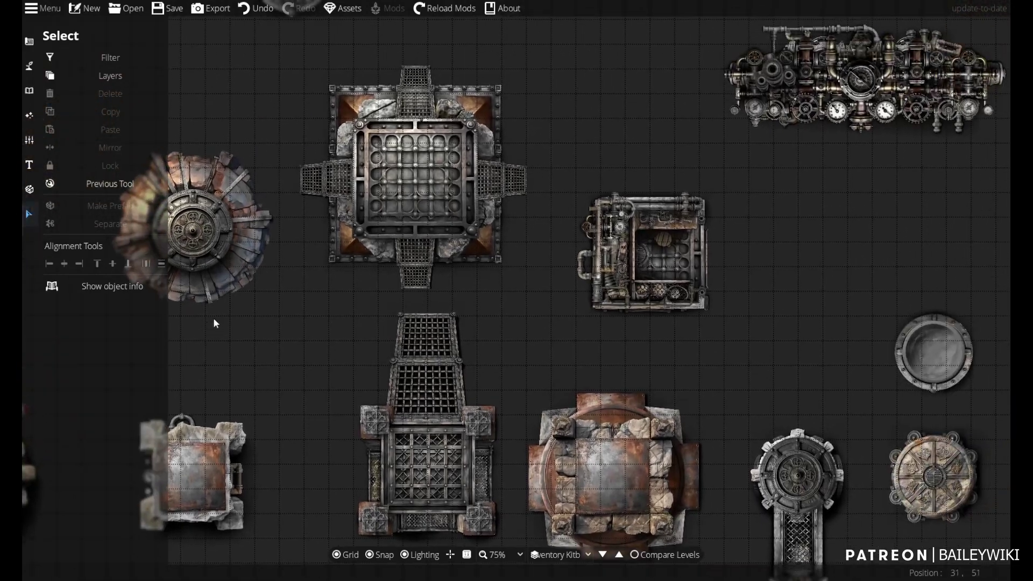
scroll(269, 279, down, 1)
middle_drag(301, 203, 431, 484)
middle_drag(296, 241, 334, 396)
click(619, 556)
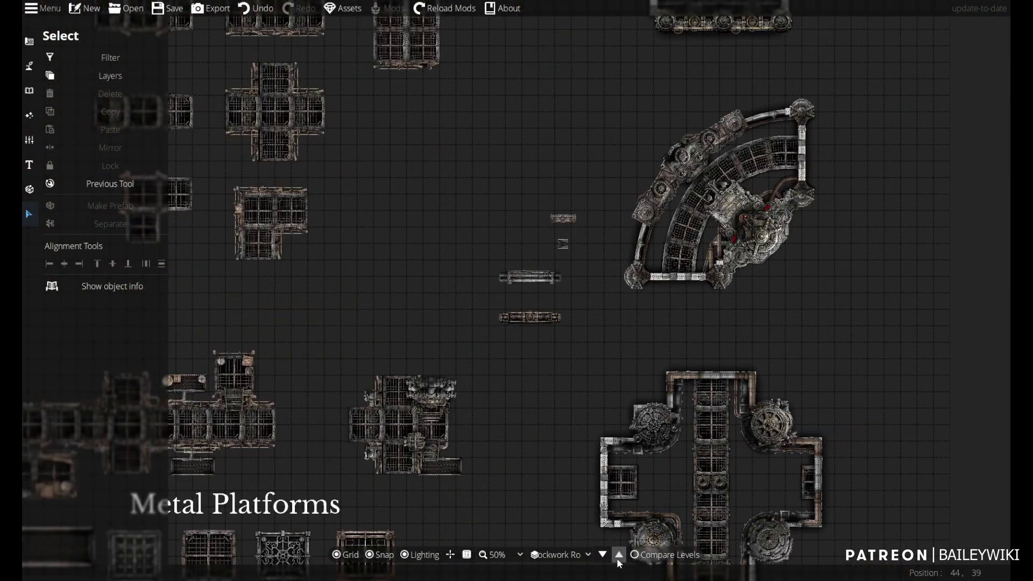
middle_drag(327, 339, 565, 91)
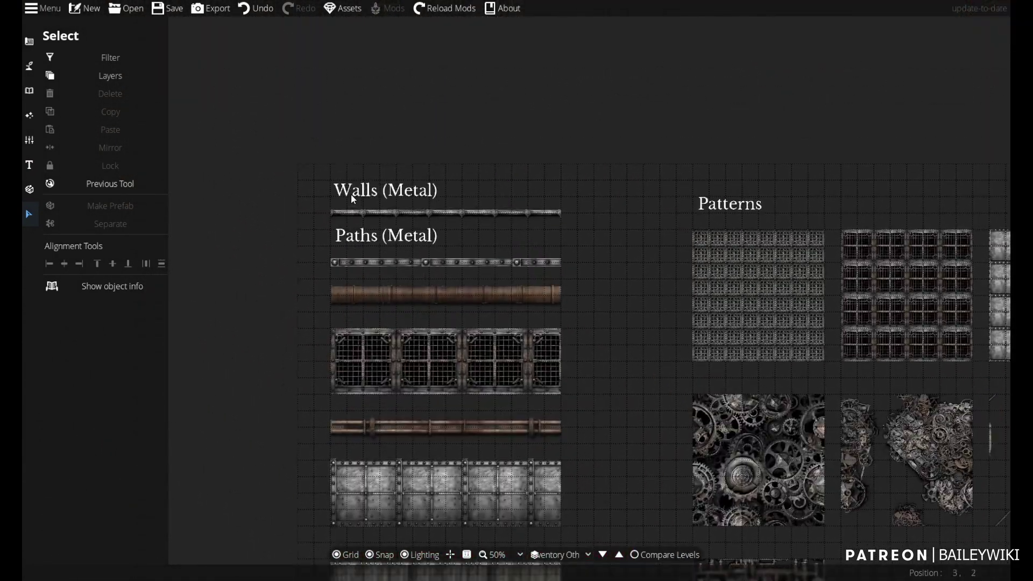
Adjust the shape of the rusty double-pipe metal path by moving its middle and end points
scroll(422, 270, up, 5)
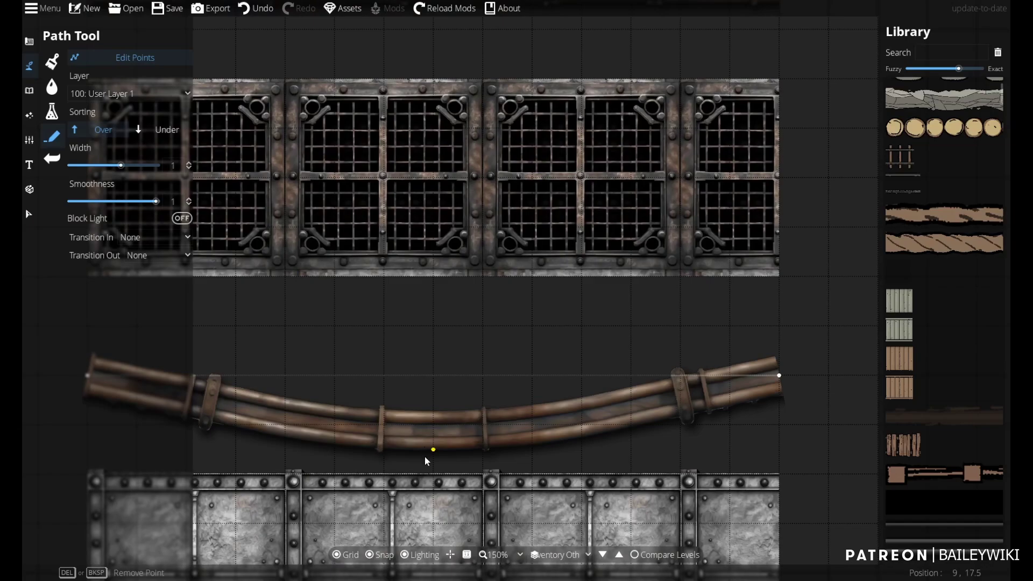
drag(426, 461, 427, 388)
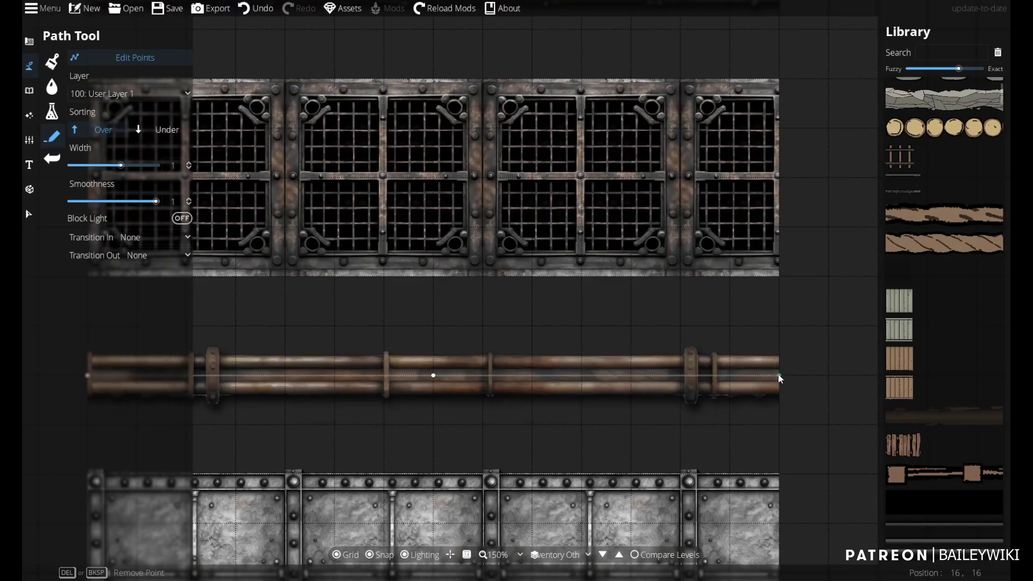
mouse_move(780, 378)
mouse_down()
mouse_move(783, 455)
mouse_move(787, 387)
mouse_up()
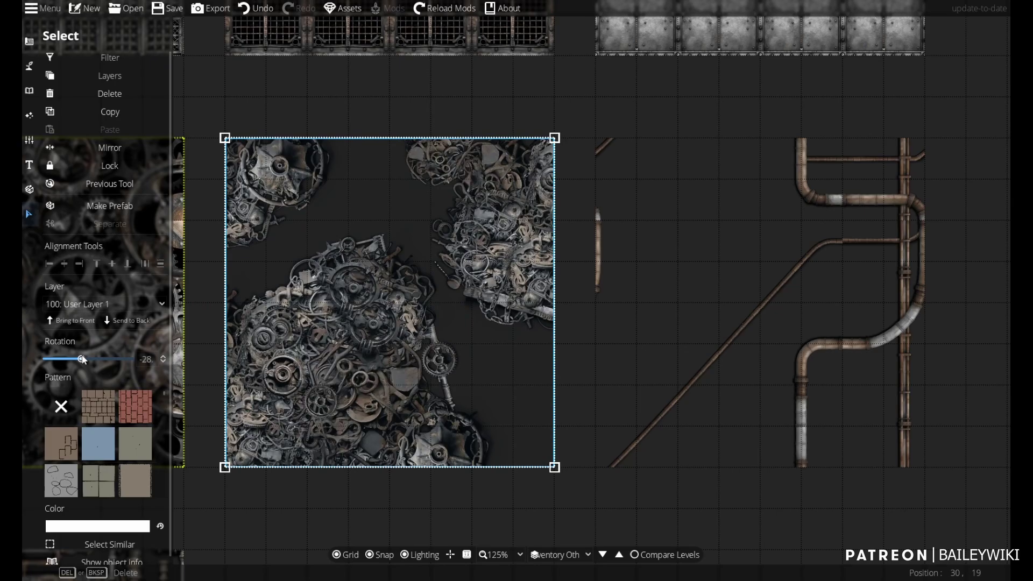
Rotate the scrap-gear pattern to 4.4 and select the rusty pipe pattern beside it
drag(80, 362, 89, 363)
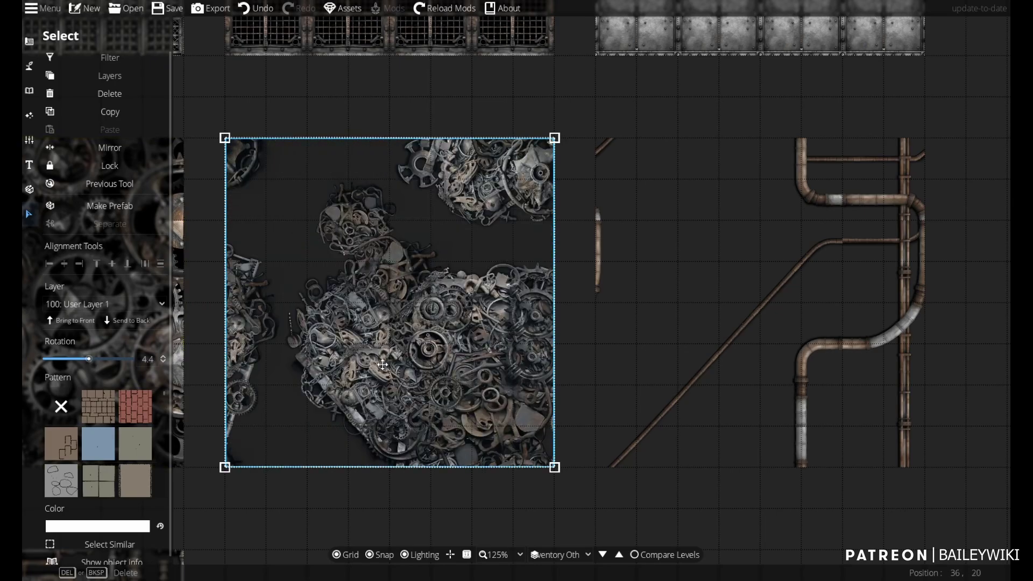
click(759, 325)
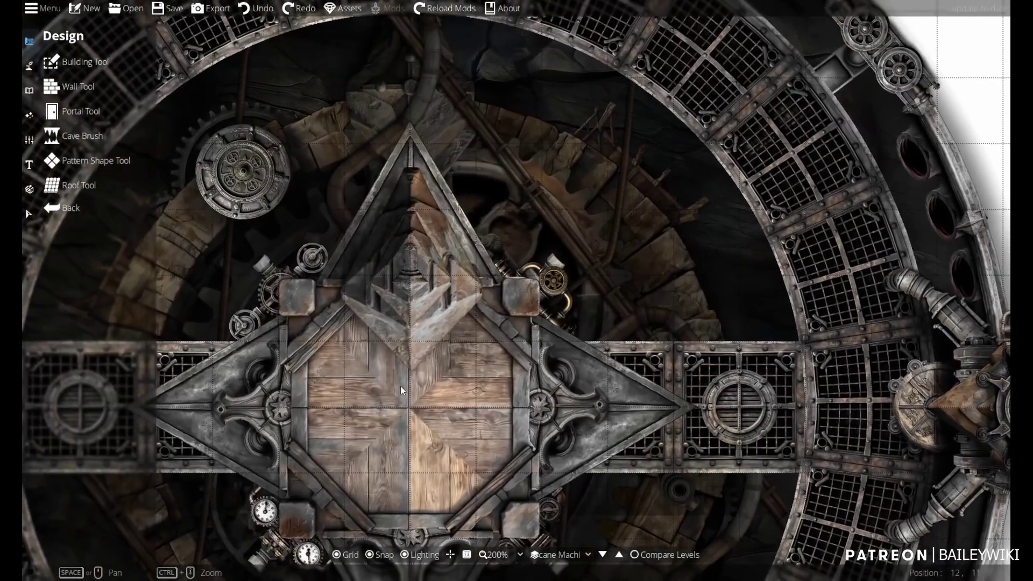
Try moving the central grated bridge section of the infernal crossing map across the lava, and undo the move
scroll(396, 384, down, 3)
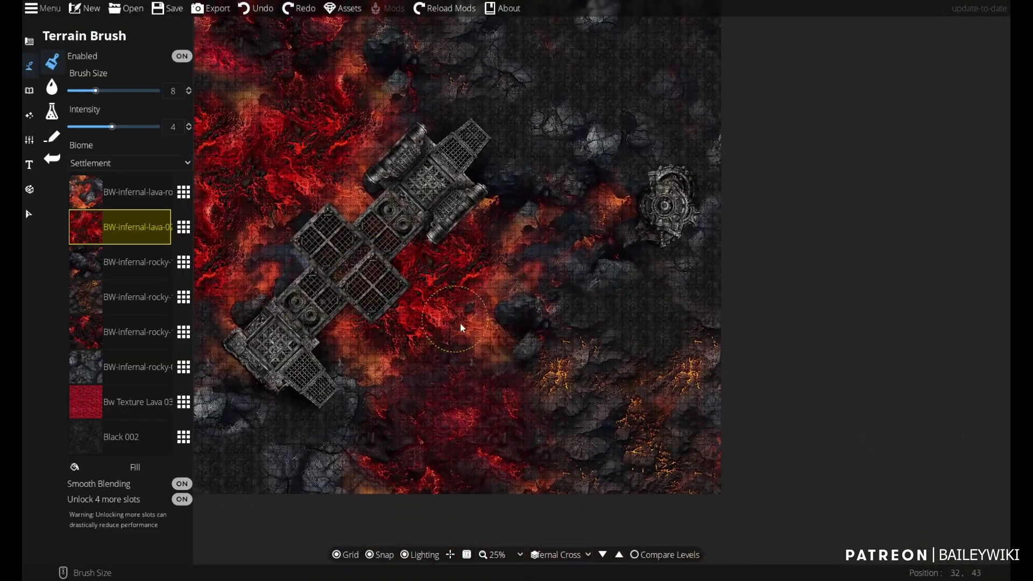
scroll(480, 384, up, 1)
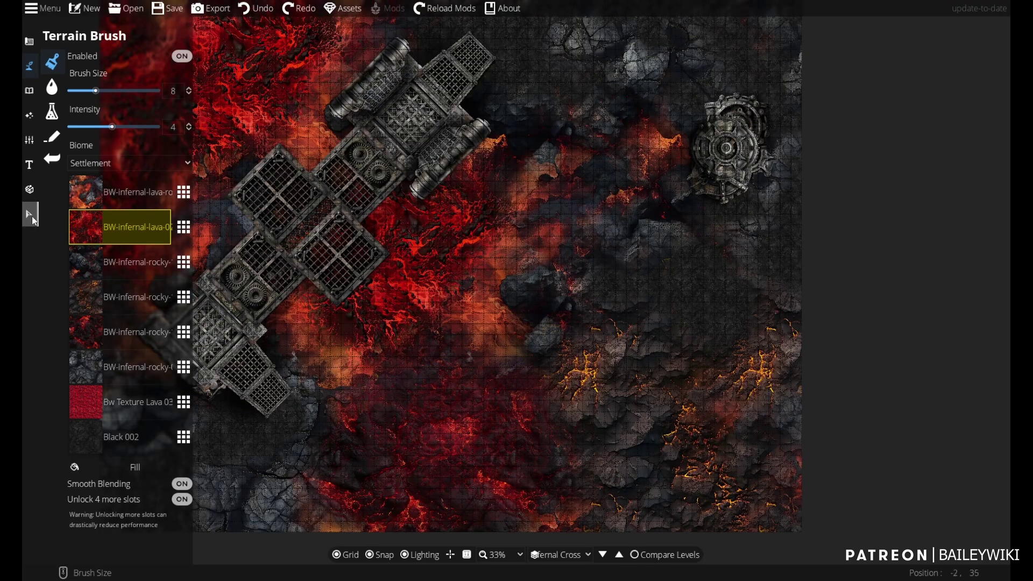
click(29, 214)
drag(266, 205, 392, 334)
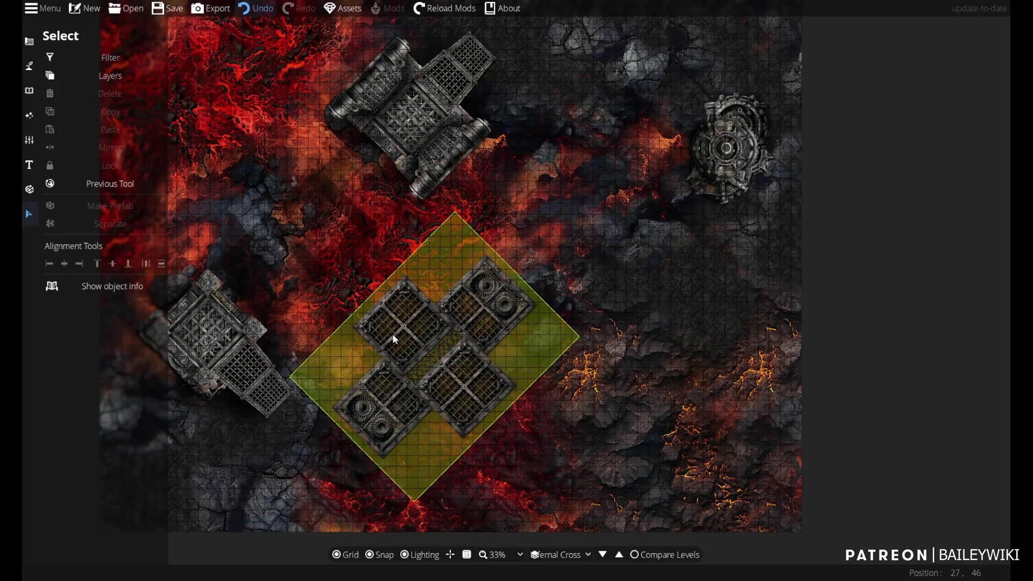
key(ctrl+z)
key(Escape)
Examine the infernal crossing map and the desert crash map with its scorched trench and lava crater
middle_drag(634, 346, 477, 431)
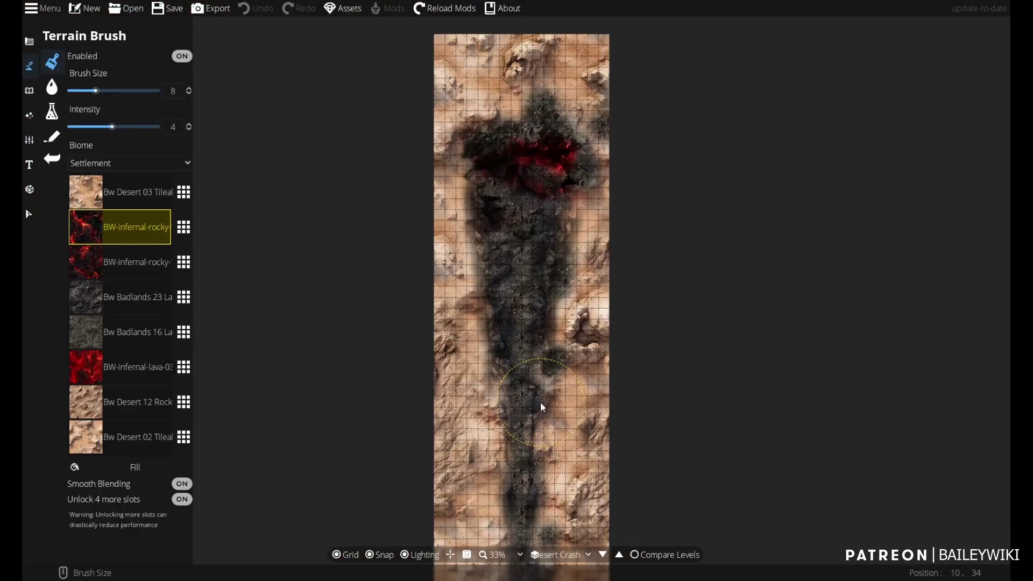
middle_drag(541, 403, 541, 397)
scroll(542, 300, up, 3)
middle_drag(576, 186, 656, 534)
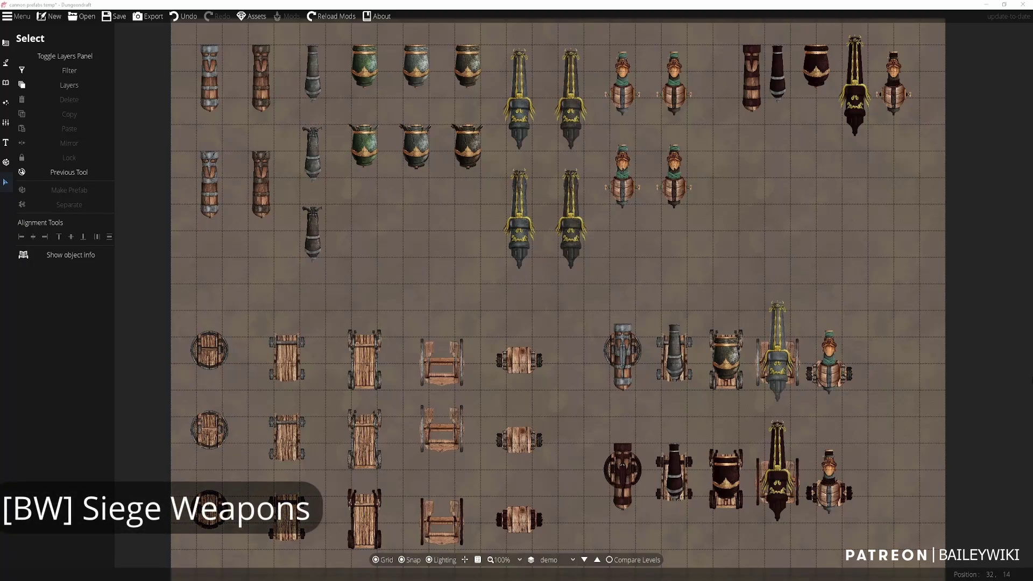
Examine the siege weapon cannon barrels up close, from the wooden and iron ones across to the dark colourable versions
middle_drag(440, 182, 533, 359)
scroll(476, 363, up, 3)
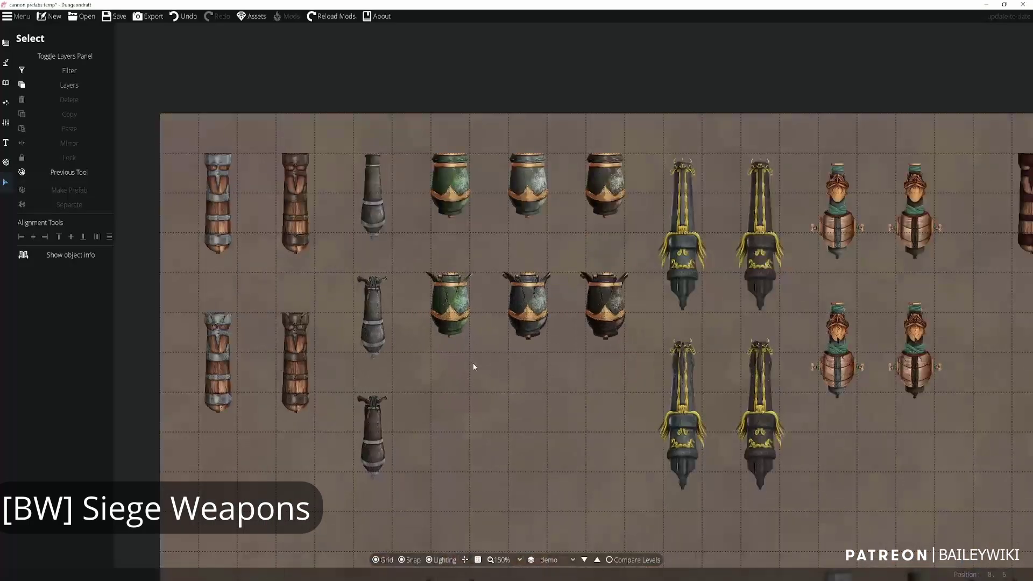
middle_drag(470, 374, 626, 382)
middle_drag(694, 466, 683, 471)
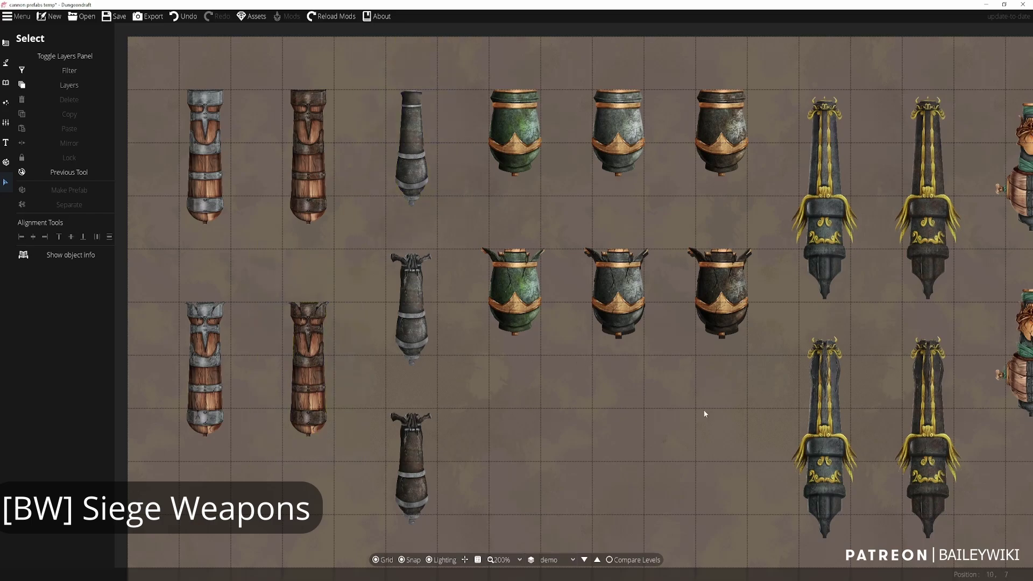
middle_drag(993, 455, 510, 415)
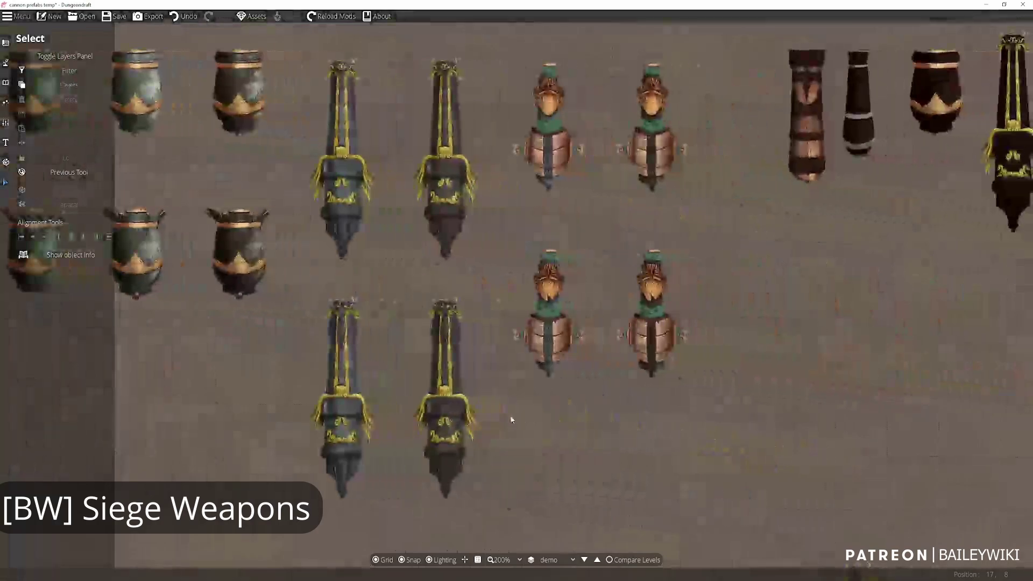
middle_drag(800, 397, 392, 409)
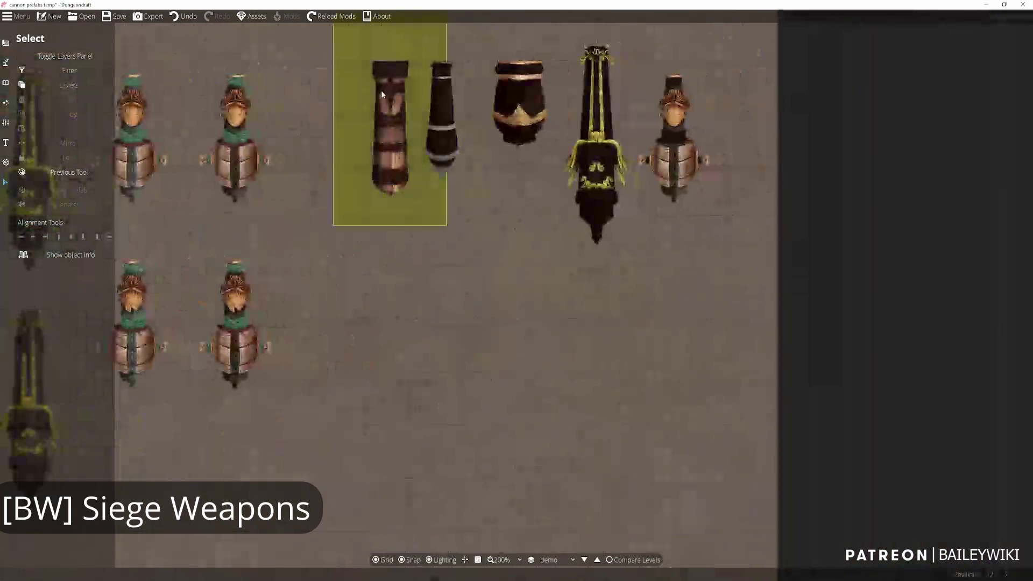
Set the custom color of the dark red face-carved cannon barrel to pale yellow
click(379, 139)
click(76, 340)
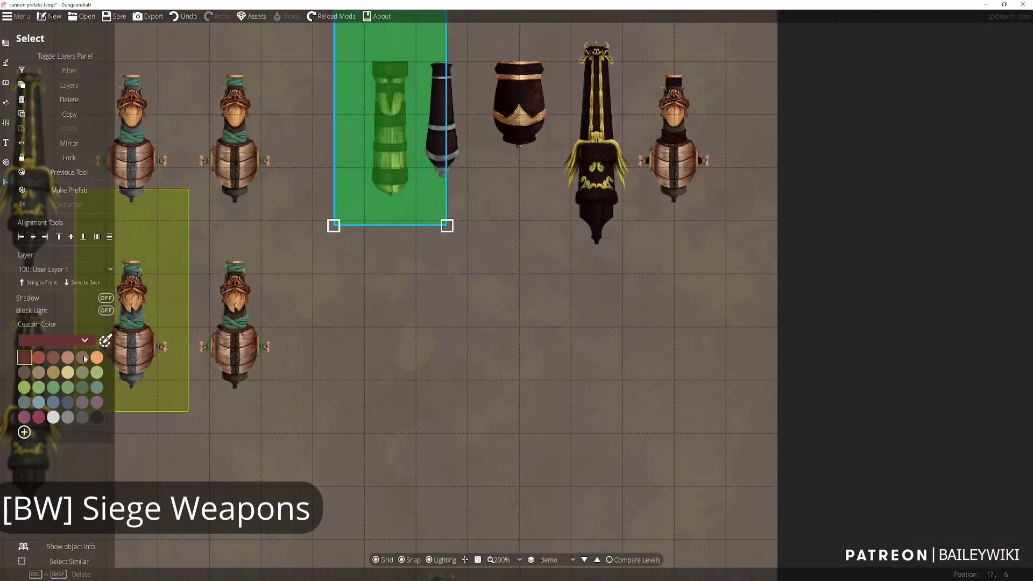
click(71, 370)
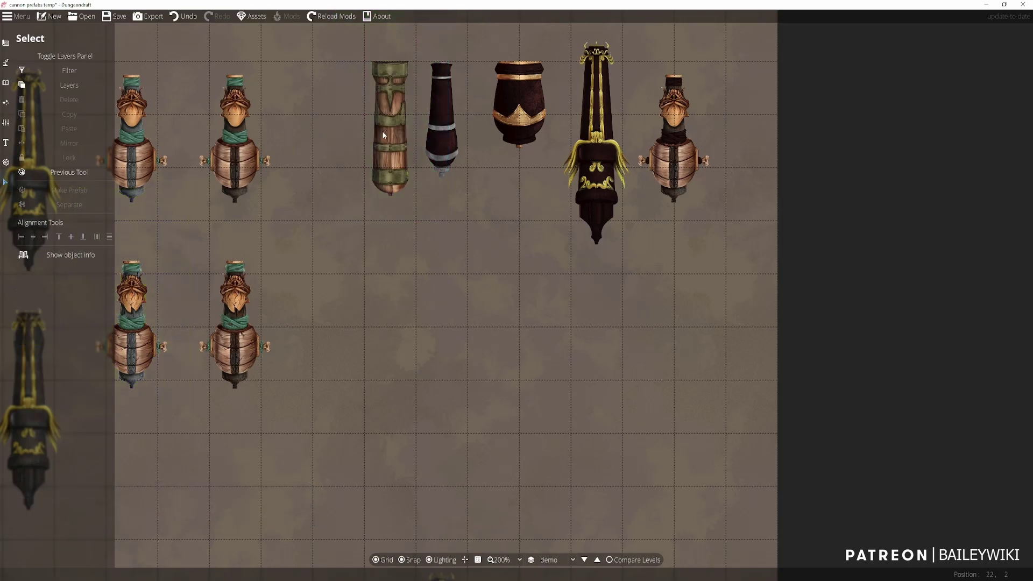
Change the face-carved cannon barrel's custom color to a muted purple from the palette
click(81, 340)
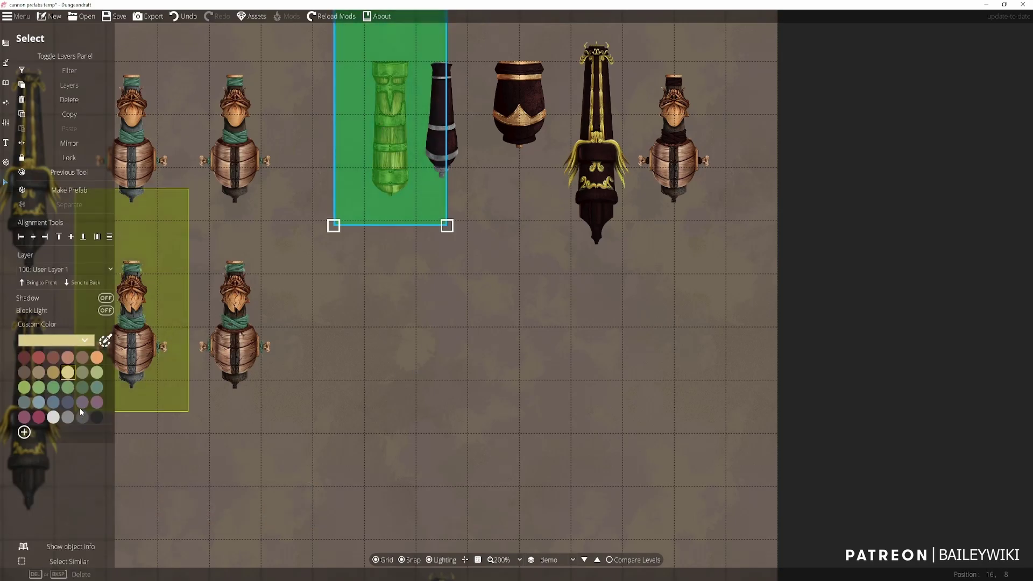
click(81, 404)
click(478, 408)
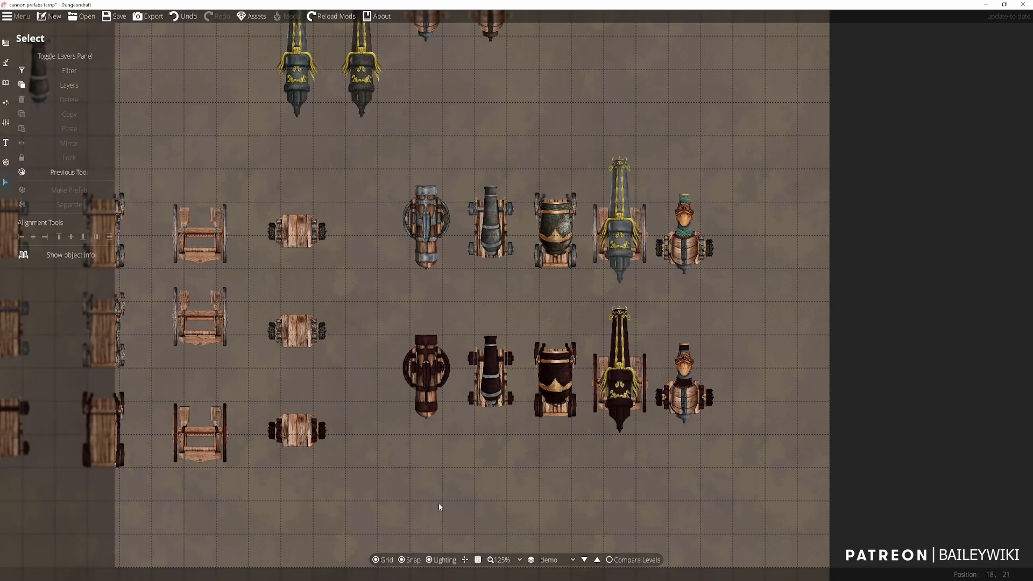
Look over the whole siege weapons sheet of barrels, wooden carriages and assembled cannons
scroll(605, 527, down, 5)
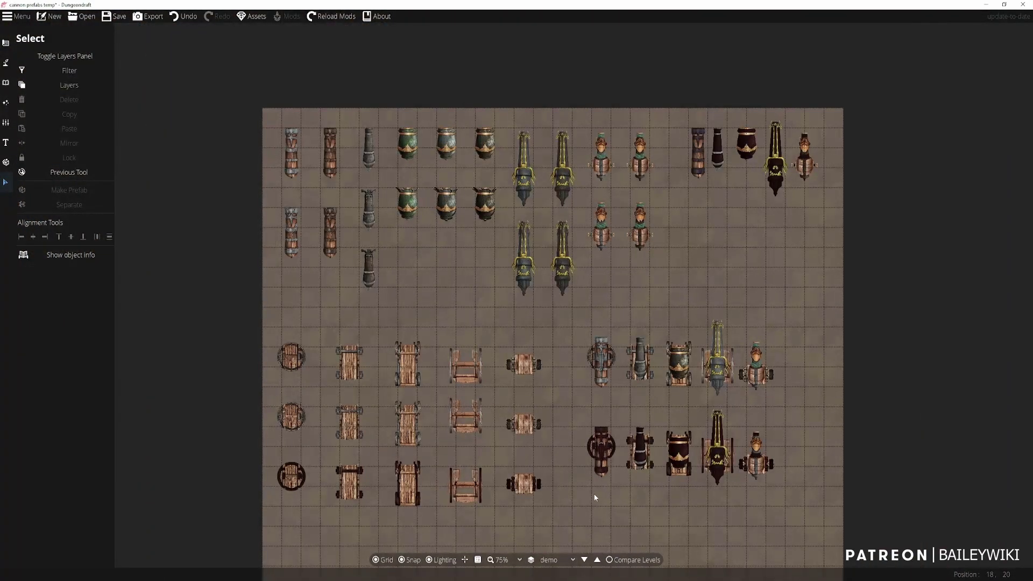
click(605, 383)
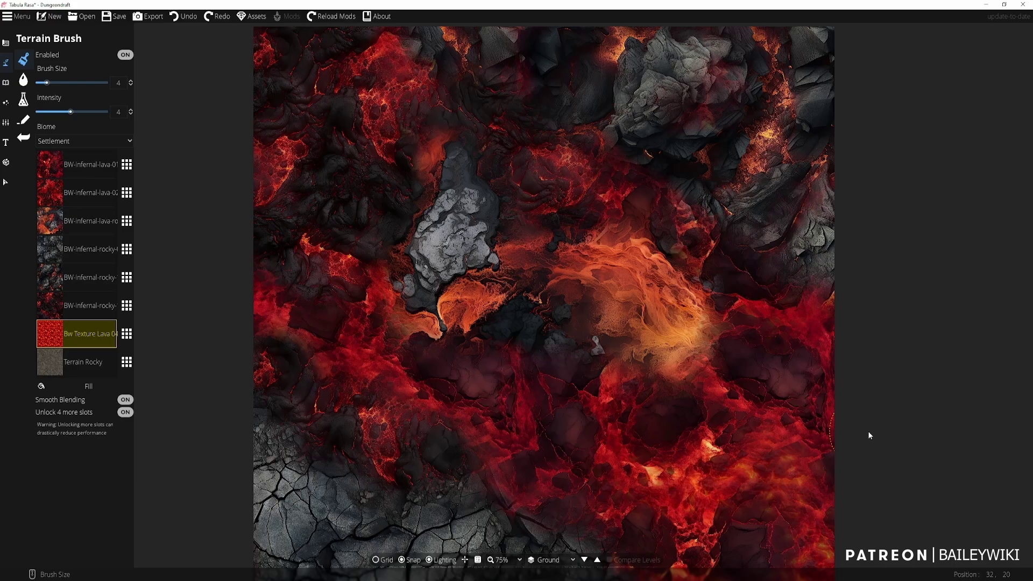
Replace the Bw Texture Lava 04 terrain slot with a BW-infernal-rocky texture and paint it over lava along the map's eastern side
click(127, 333)
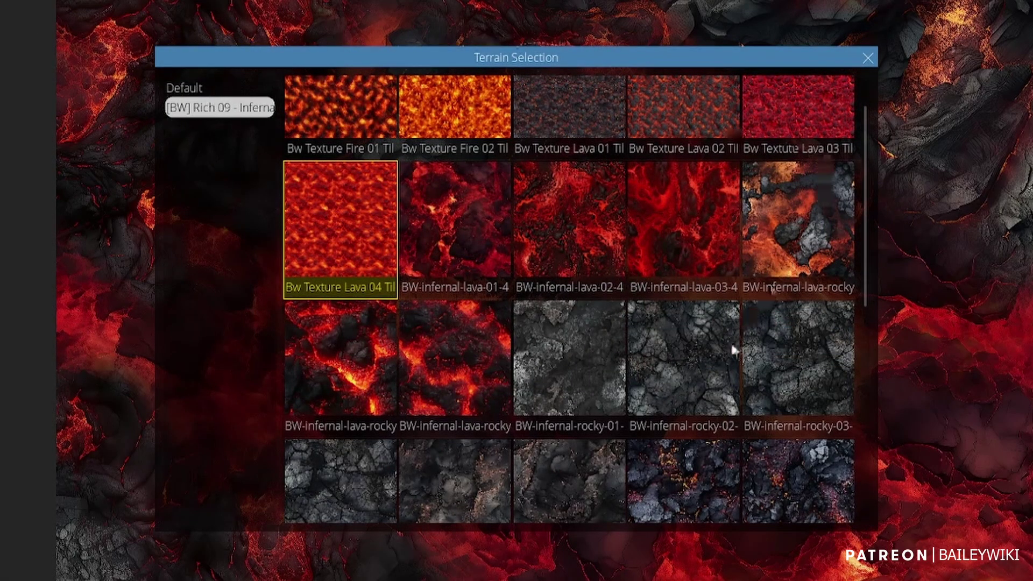
scroll(732, 355, down, 10)
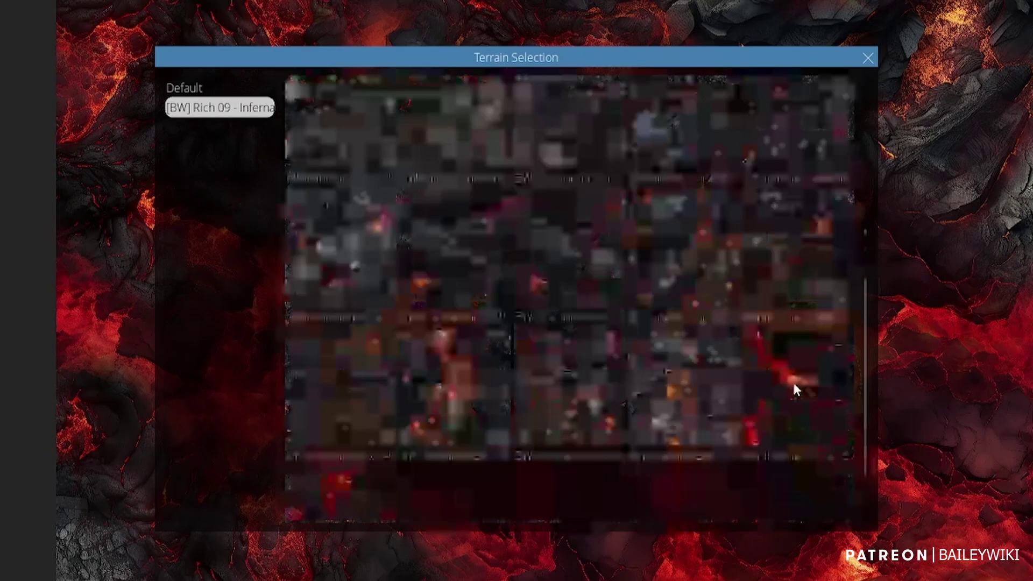
scroll(661, 371, up, 10)
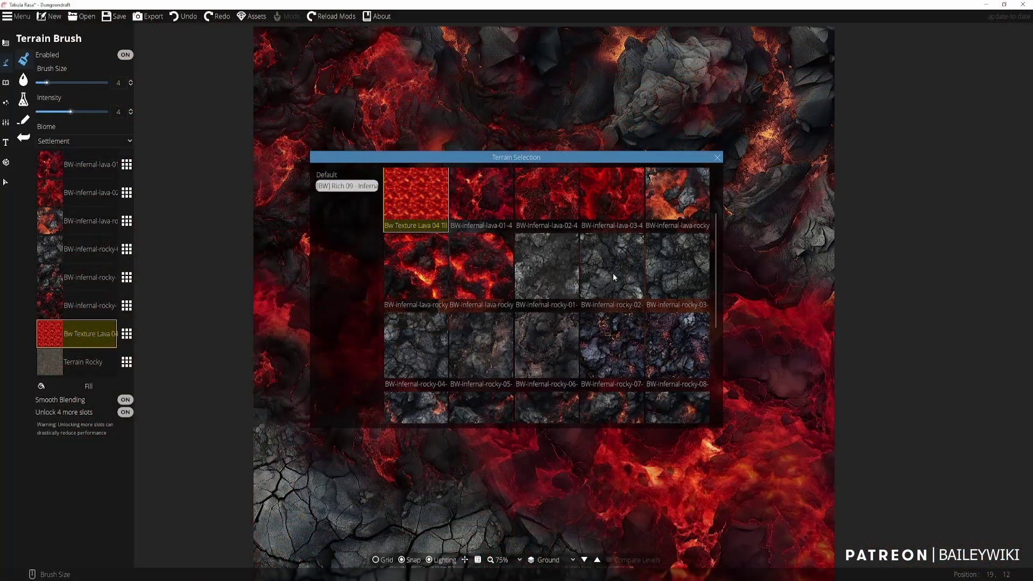
click(685, 261)
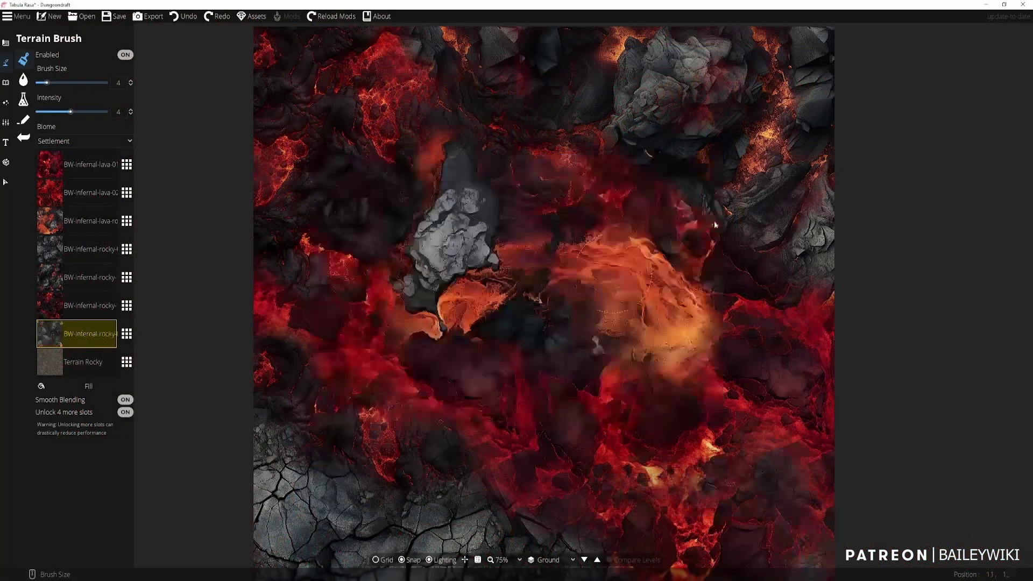
mouse_move(773, 292)
mouse_down()
mouse_move(816, 301)
mouse_move(711, 244)
mouse_move(813, 286)
mouse_move(804, 286)
mouse_move(795, 316)
mouse_up()
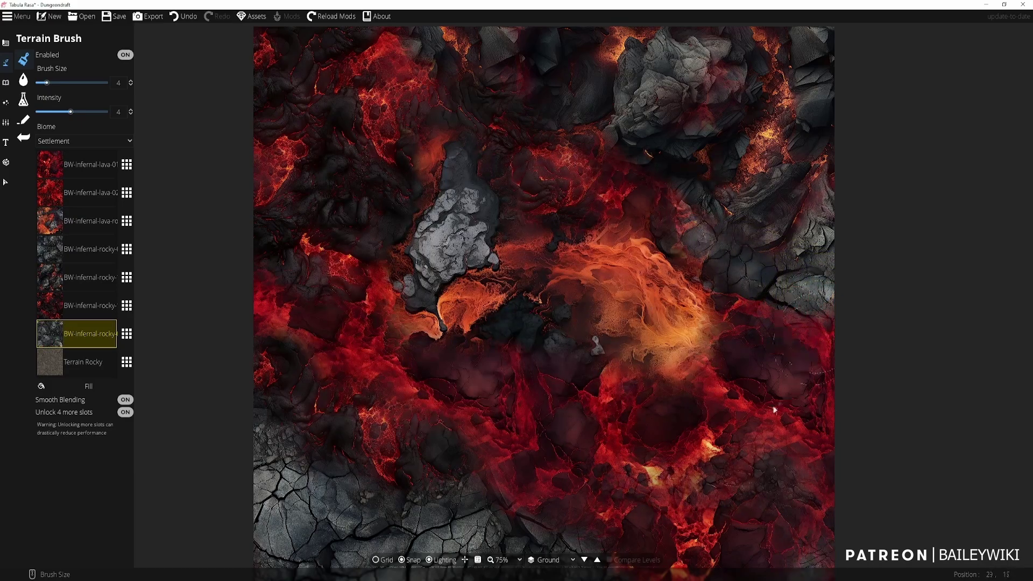
click(132, 334)
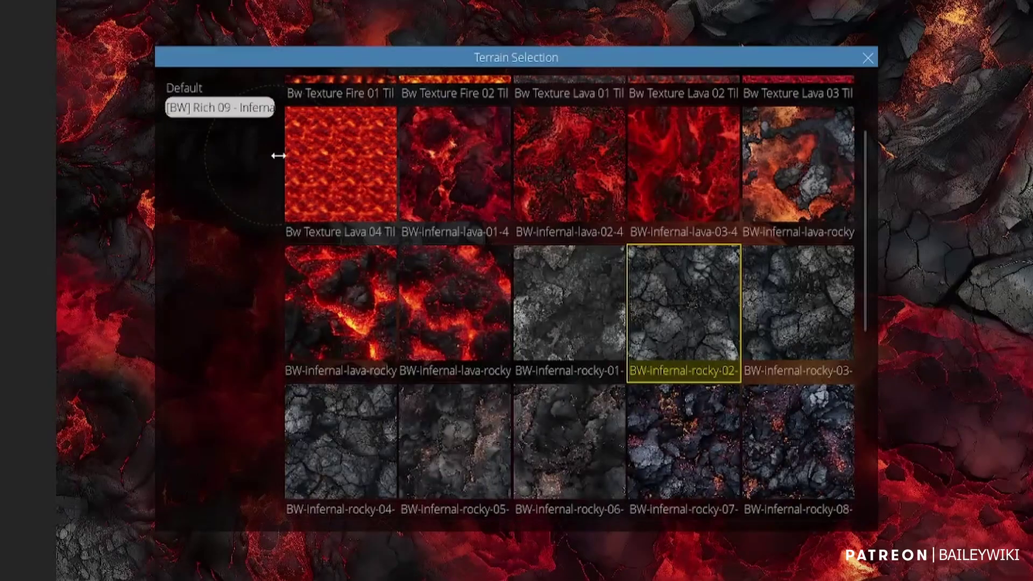
scroll(703, 163, up, 2)
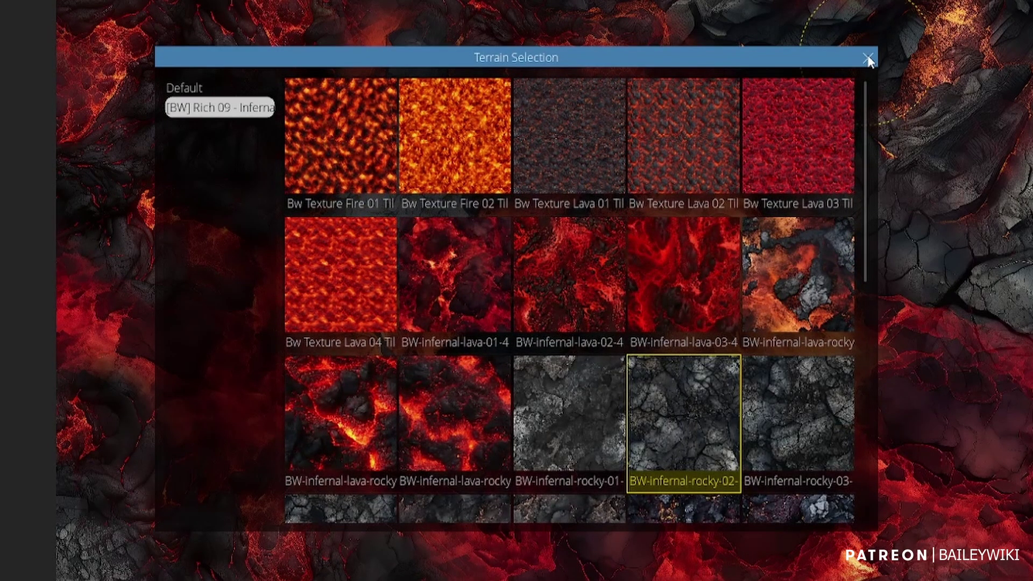
click(868, 58)
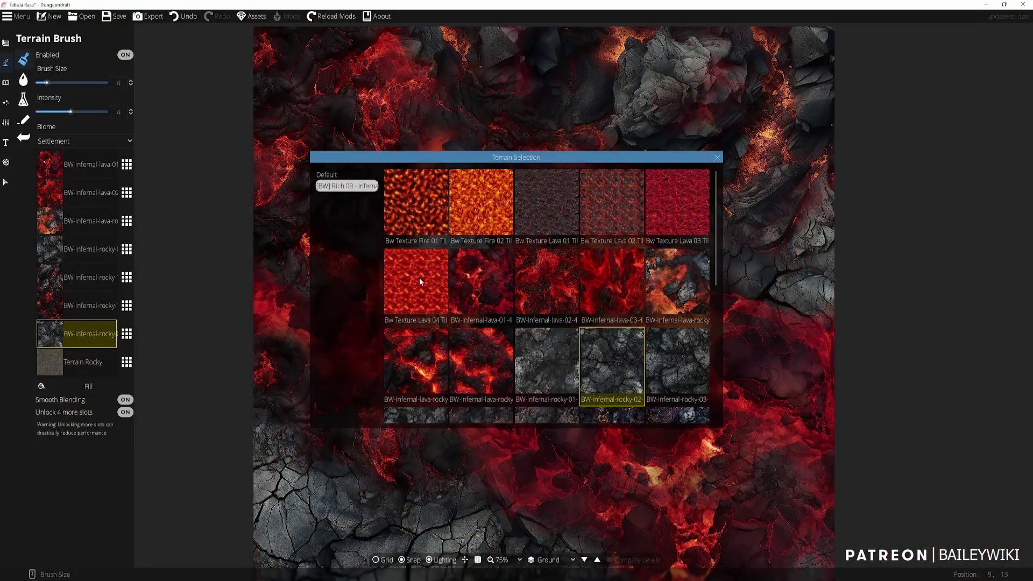
Replace the Terrain Rocky slot with Bw Texture Lava 04 and paint a glowing lava patch over the dark rock at the map's center
click(340, 274)
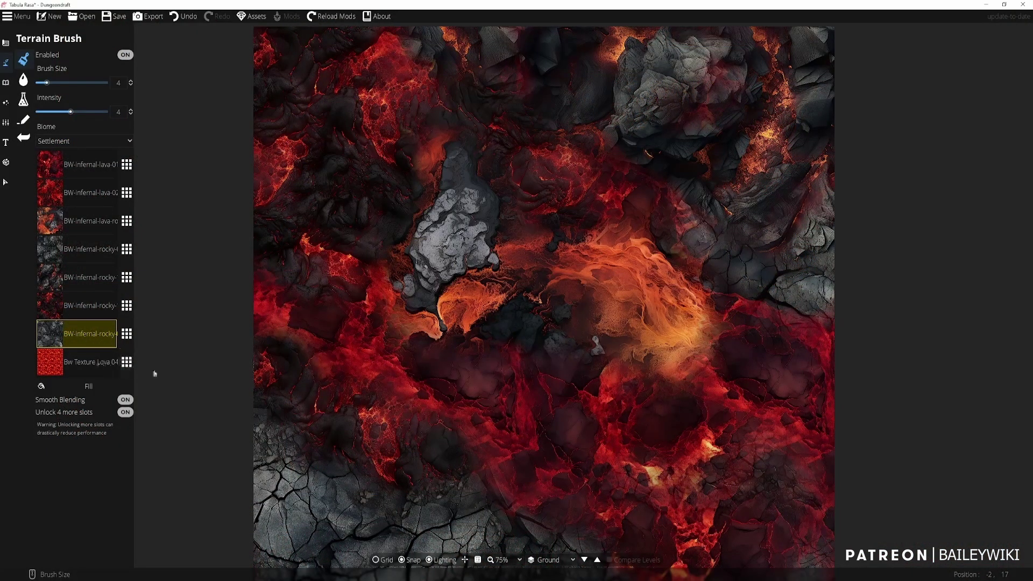
mouse_move(513, 300)
mouse_down()
mouse_move(537, 299)
mouse_move(587, 352)
mouse_up()
click(84, 365)
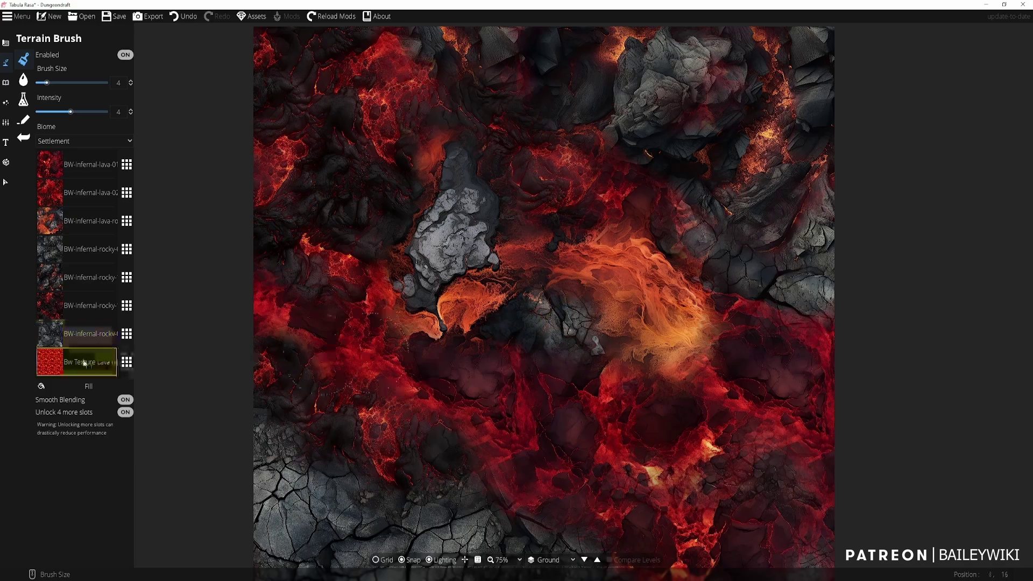
mouse_move(560, 316)
mouse_down()
mouse_move(513, 314)
mouse_move(557, 281)
mouse_move(584, 295)
mouse_up()
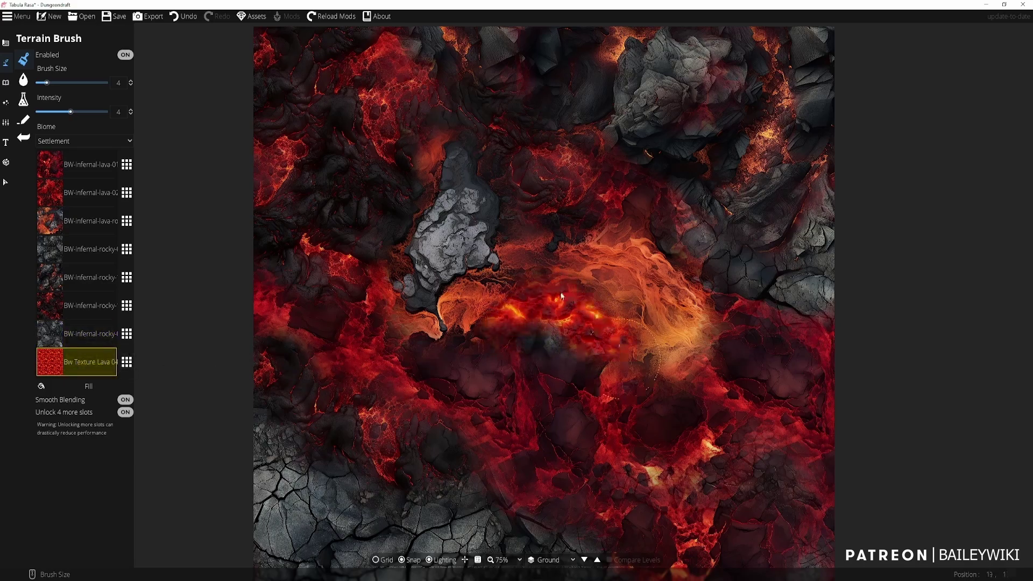
middle_drag(728, 413, 723, 361)
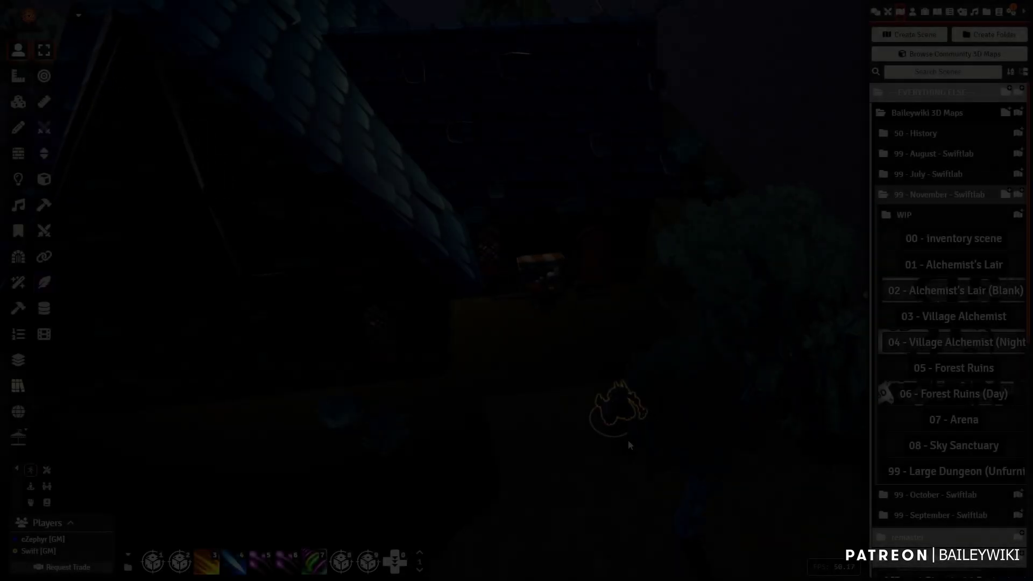
Switch to the night village alchemist scene in Foundry VTT and move the character token to the building's front door
drag(608, 414, 586, 248)
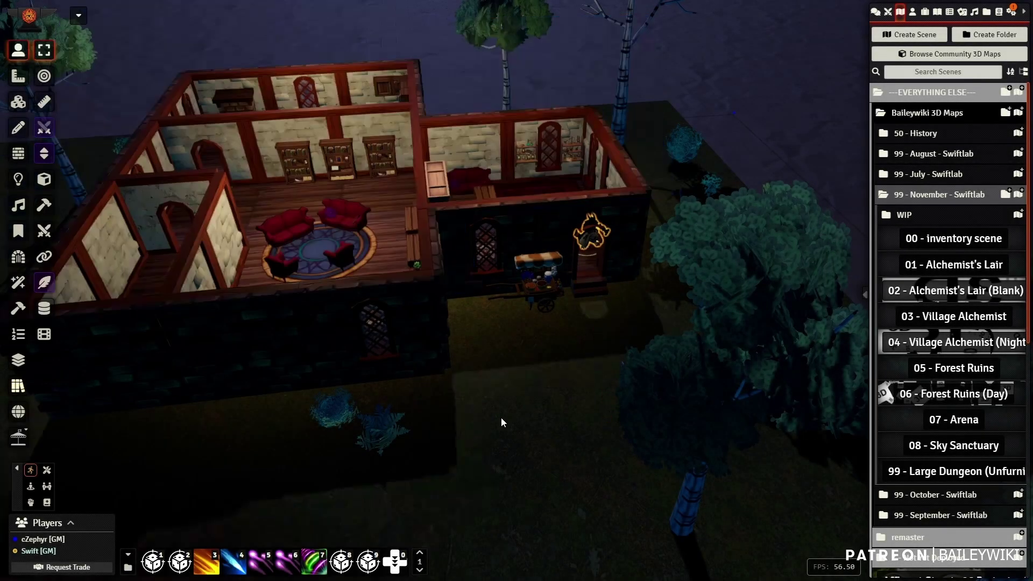